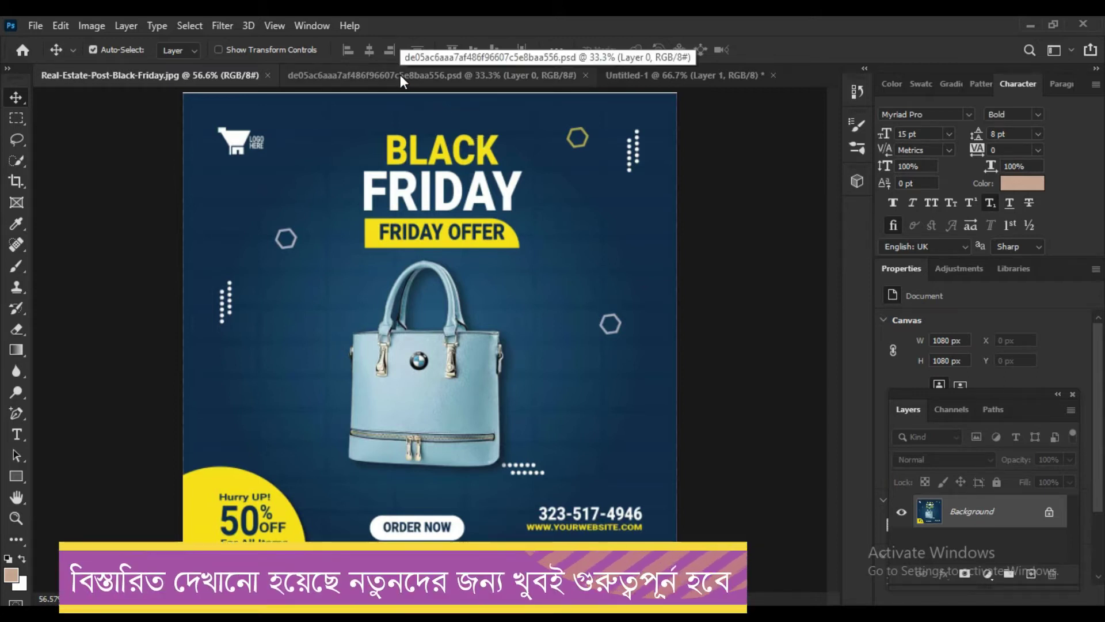
Step: Compare the Black Friday reference, the cut-out bag PSD and the brick-wall image documents
left_click(400, 75)
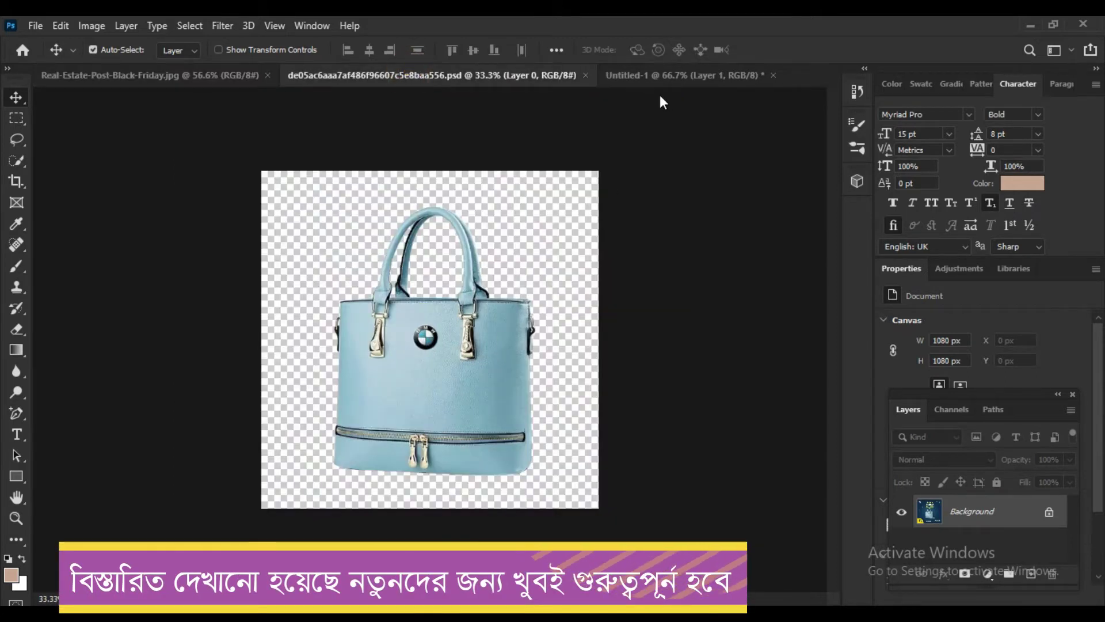
left_click(630, 74)
key("ctrl+Tab")
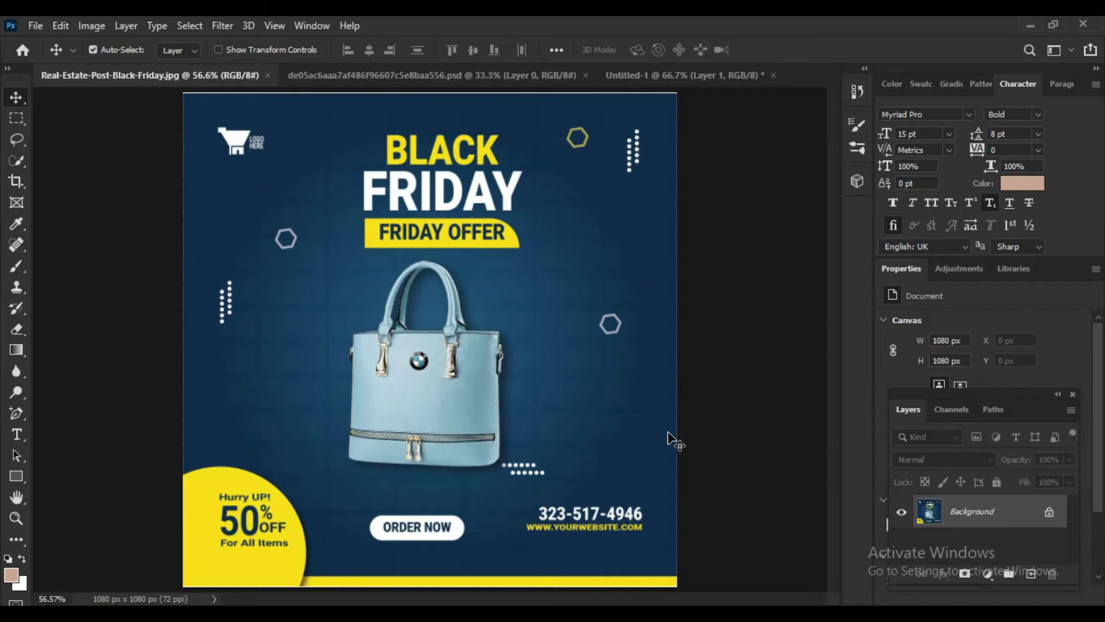
left_click(427, 75)
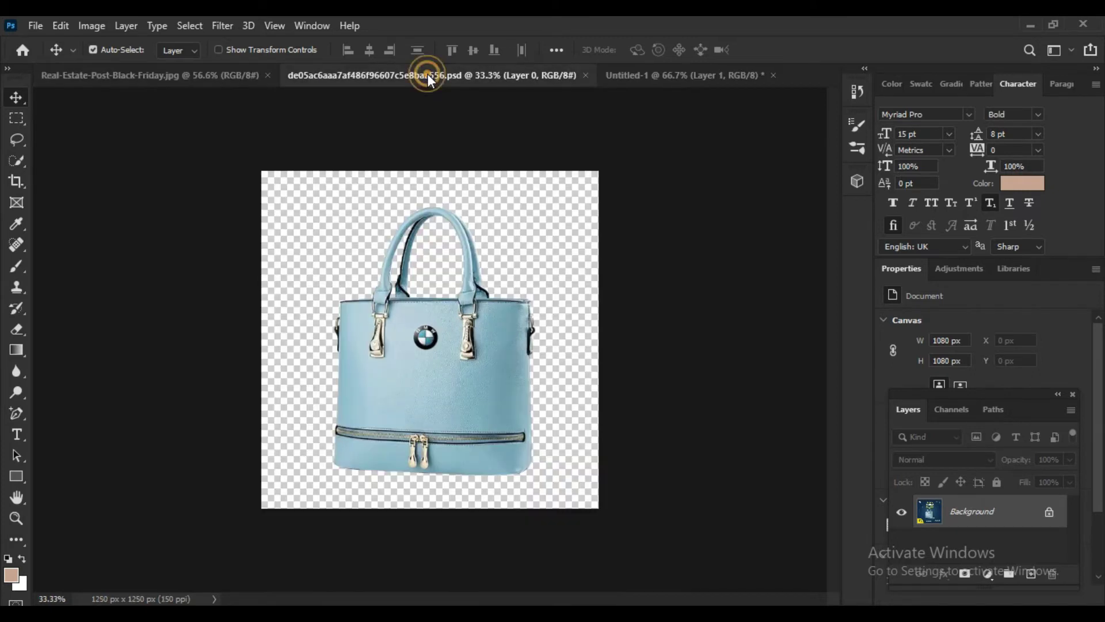
left_click(183, 72)
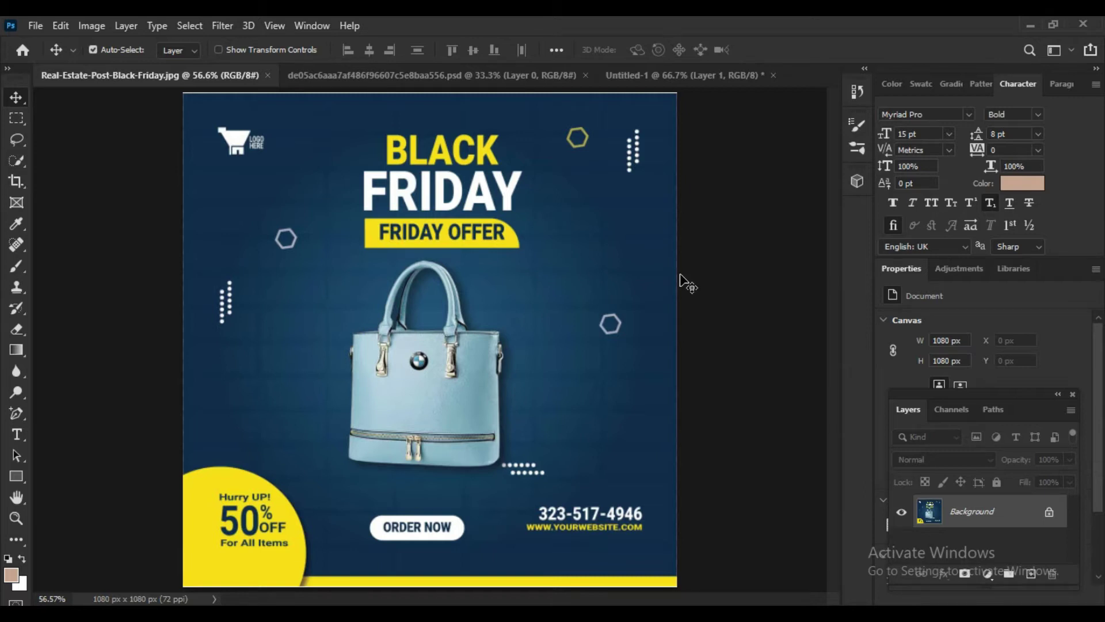
left_click(431, 72)
left_click(682, 75)
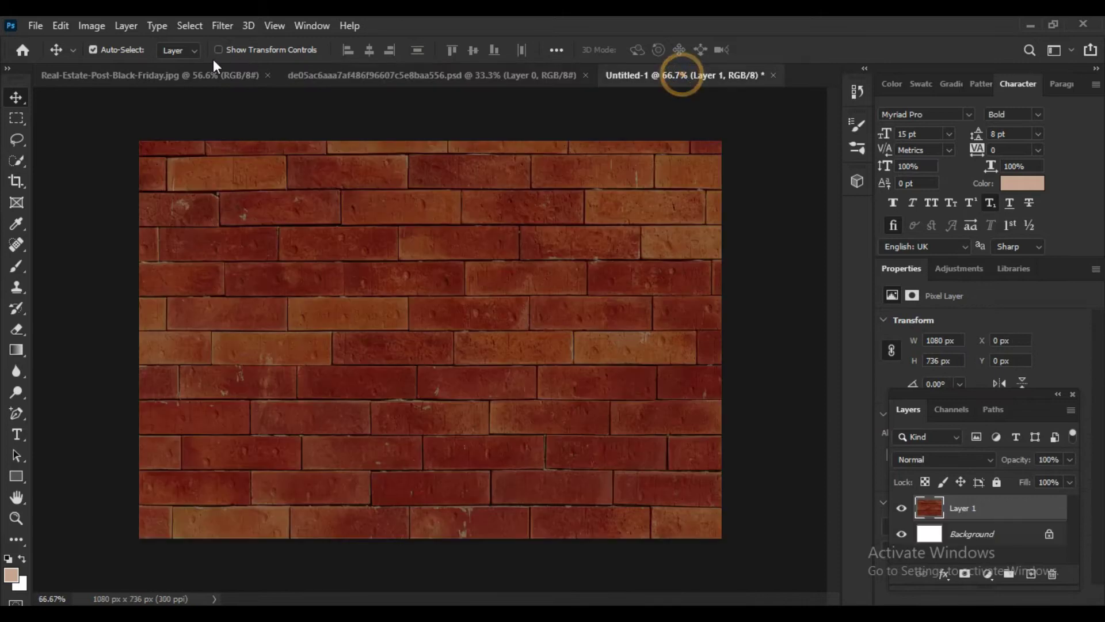
left_click(414, 75)
Step: Create a new white document 1080 px wide and 1080 px high, in pixels
key("ctrl+n")
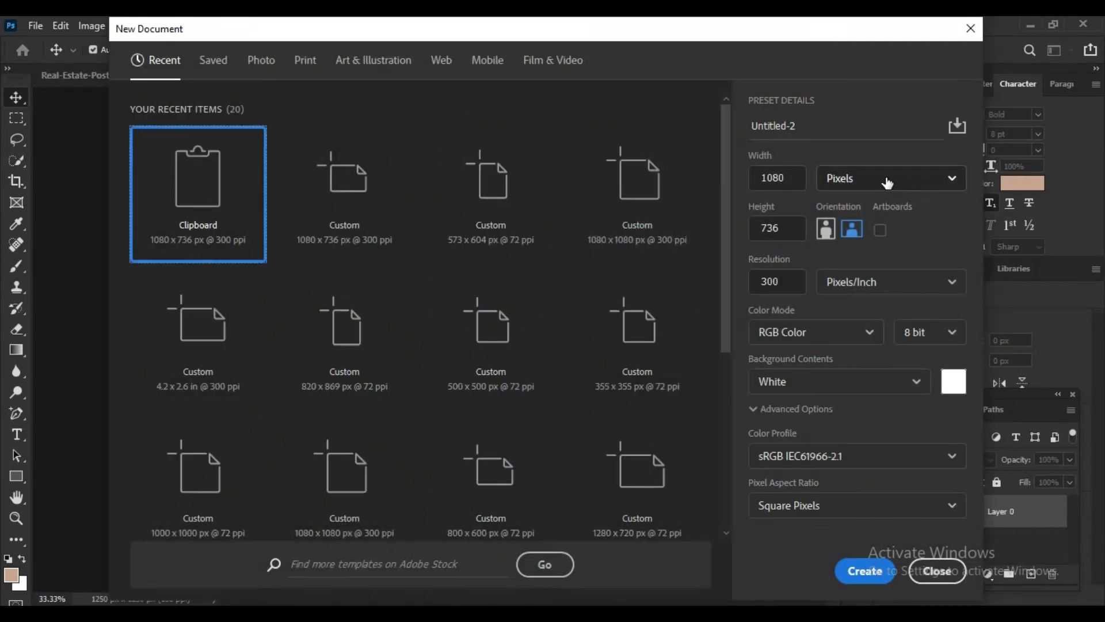
left_click(867, 180)
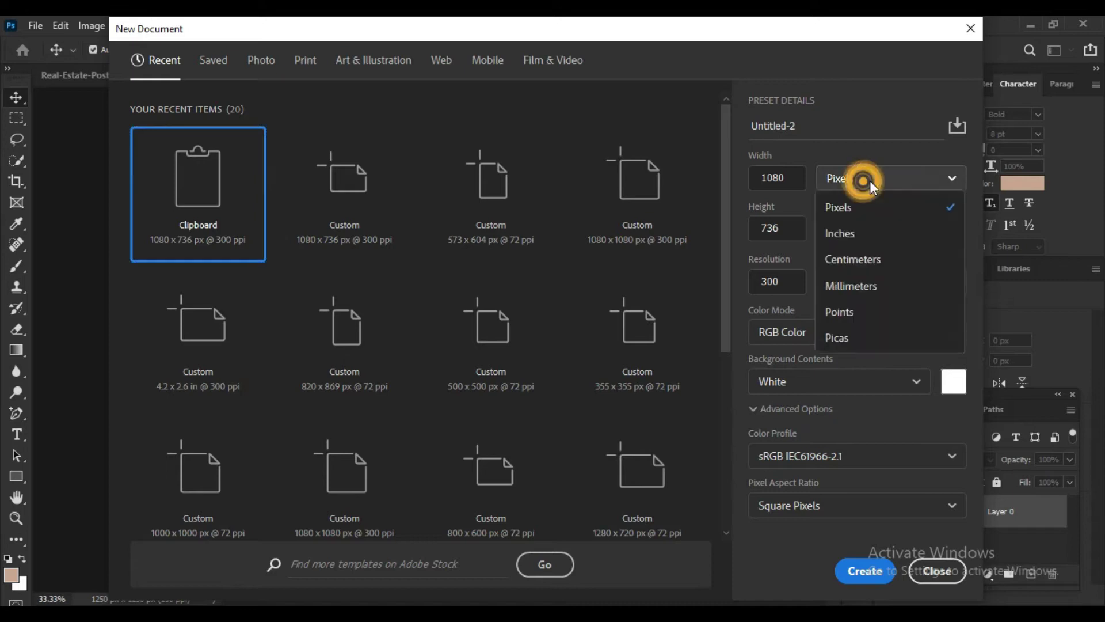
left_click(846, 209)
left_click(798, 177)
type("1080")
key("Tab")
key("Tab")
type("108")
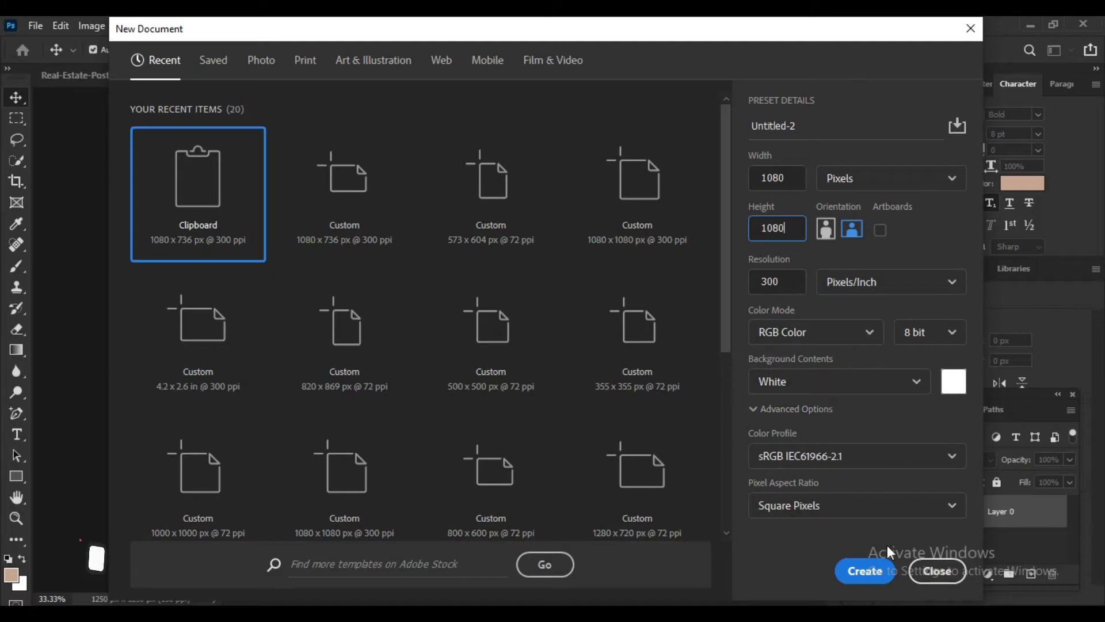
left_click(860, 573)
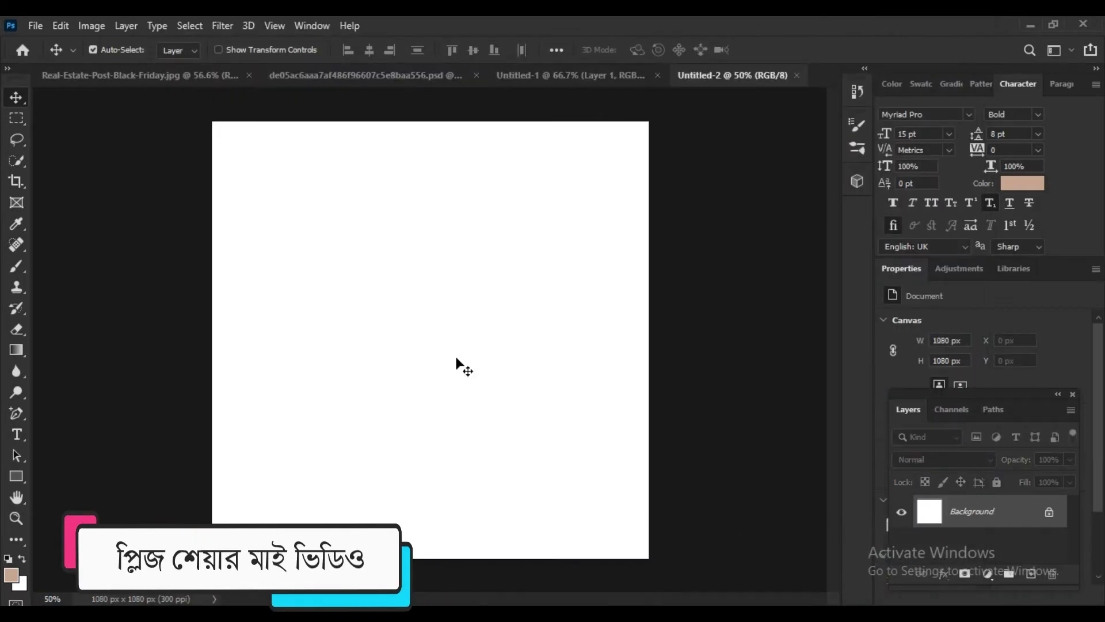
Step: Unlock the Background layer and add a guide layout with 70 px margins on every side
left_click(1050, 511)
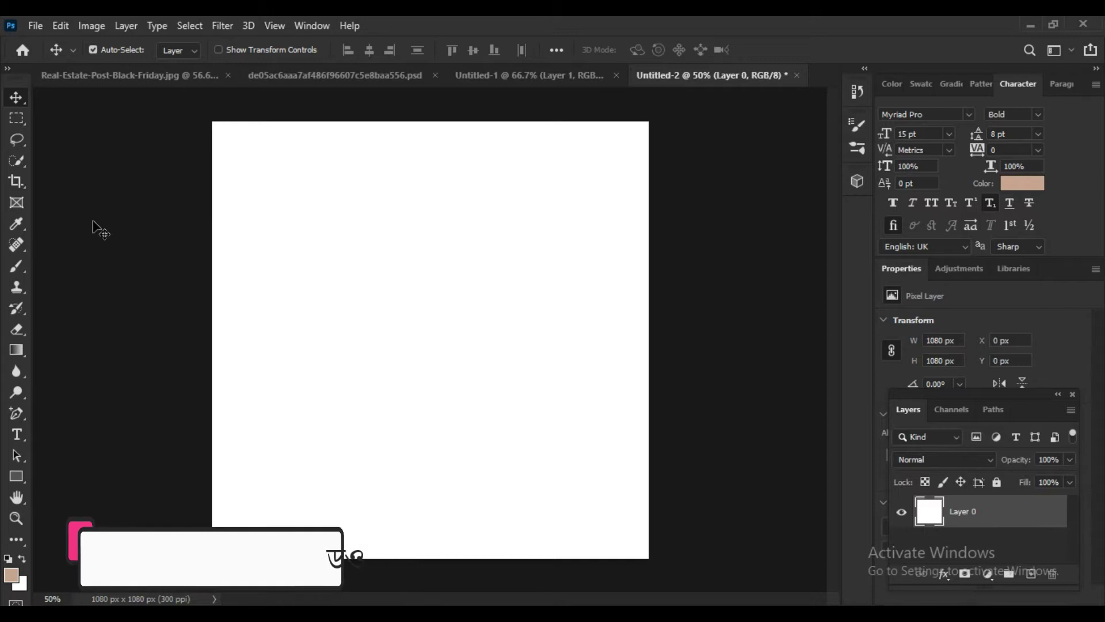
left_click(354, 258)
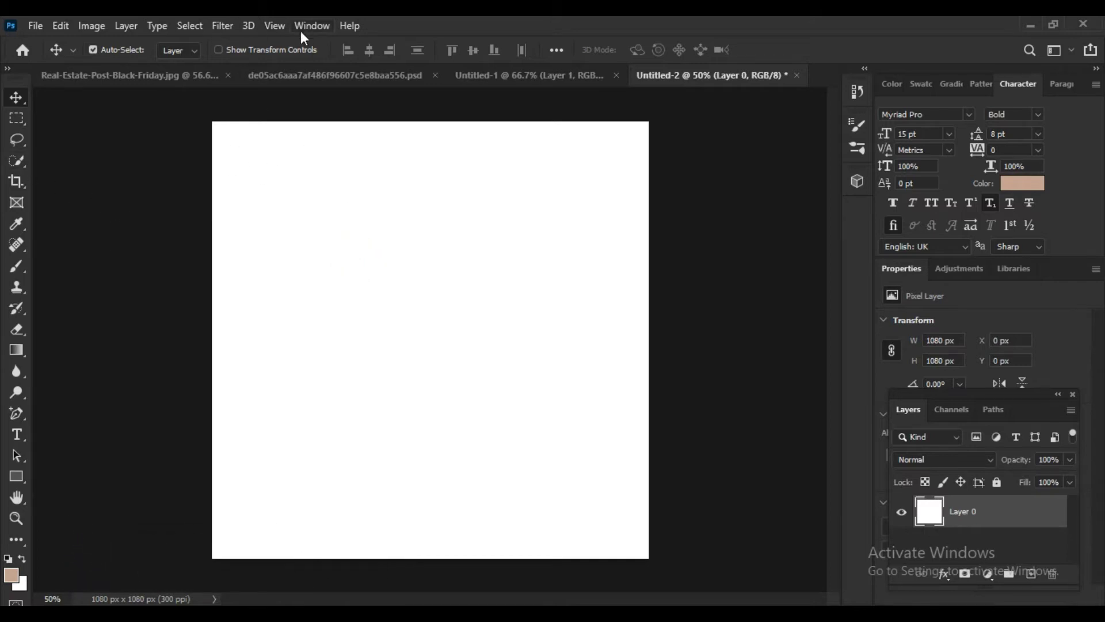
left_click(226, 29)
mouse_move(274, 26)
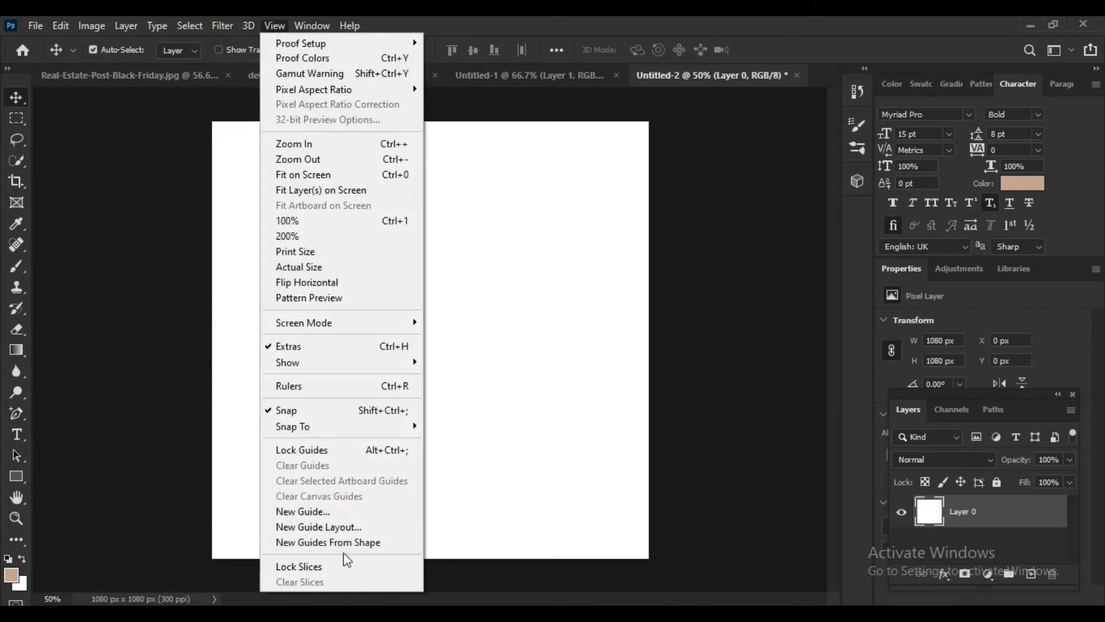
left_click(314, 527)
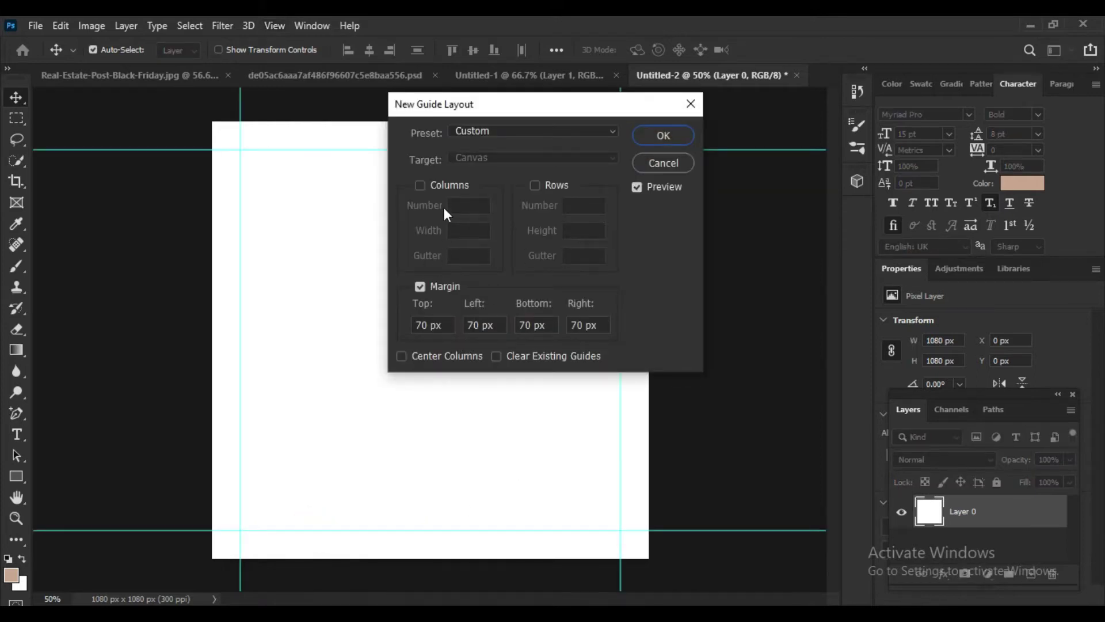
left_click(653, 136)
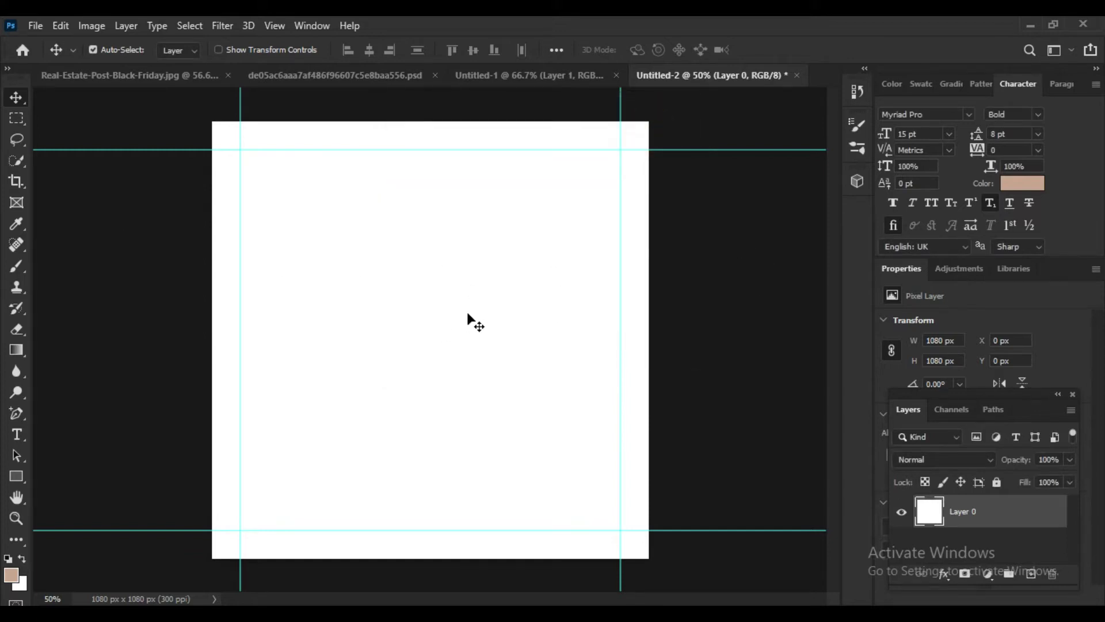
left_click(489, 73)
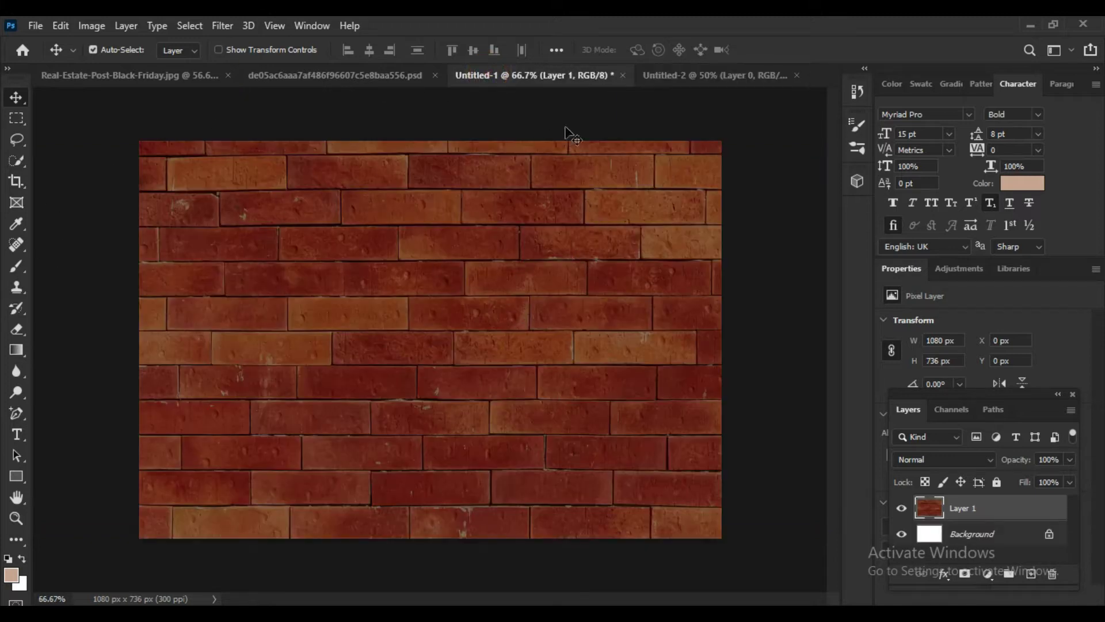
Step: Copy the whole brick-wall image and paste it into Untitled-2 as a new layer
left_click(363, 370)
key("ctrl+a")
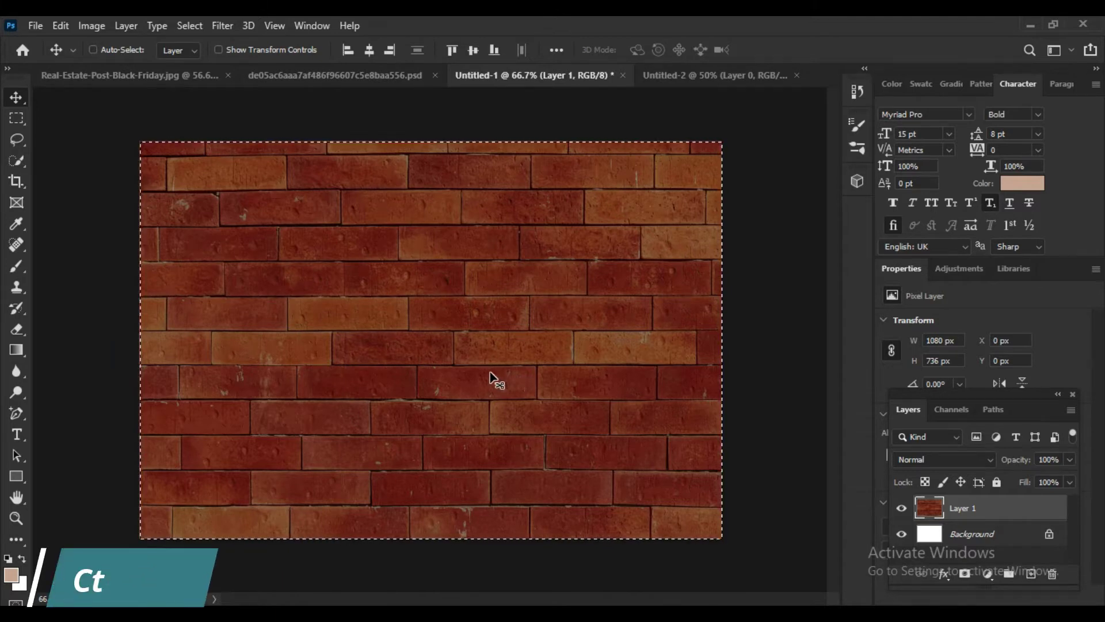
key("ctrl+c")
left_click(676, 76)
left_click(529, 316)
key("ctrl+v")
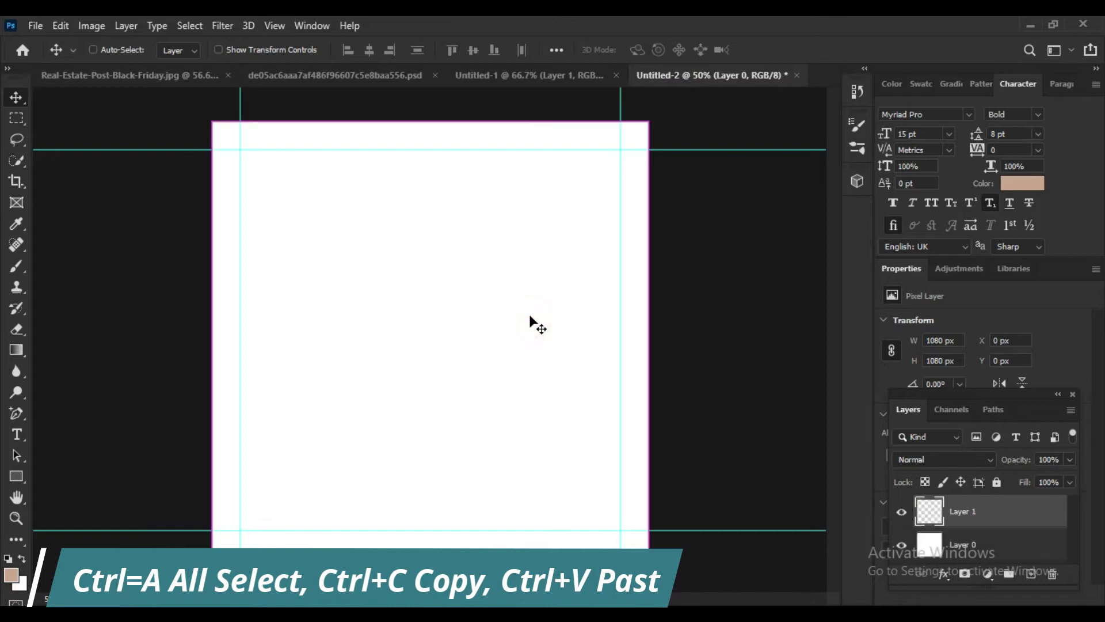
Step: Stretch the pasted brick layer to the top and bottom edges of the canvas
key("ctrl+t")
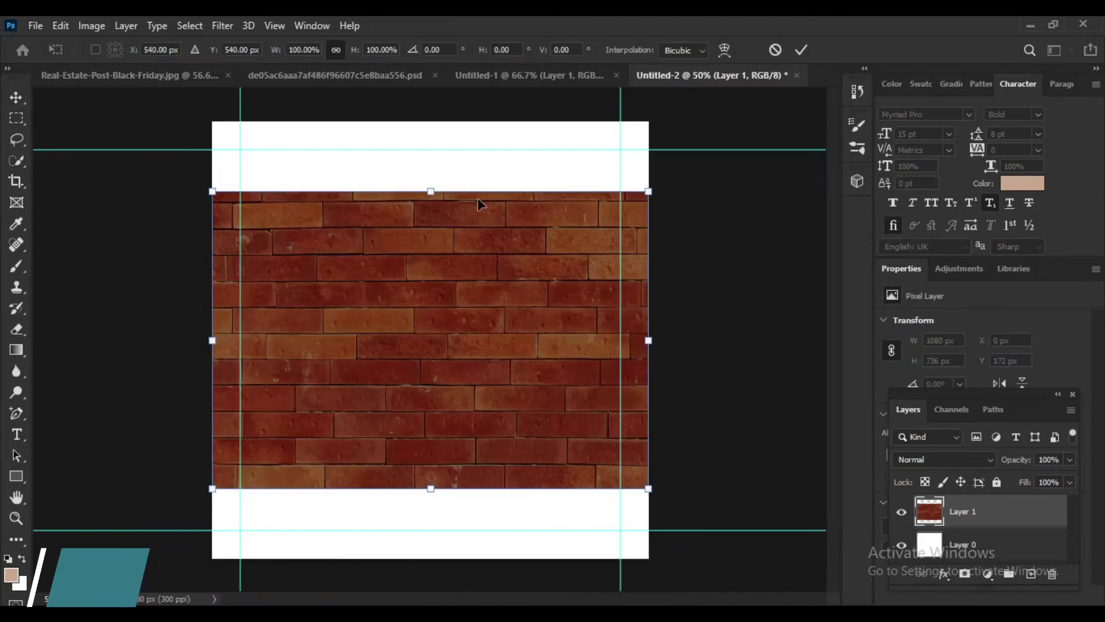
left_click_drag(432, 190, 437, 122)
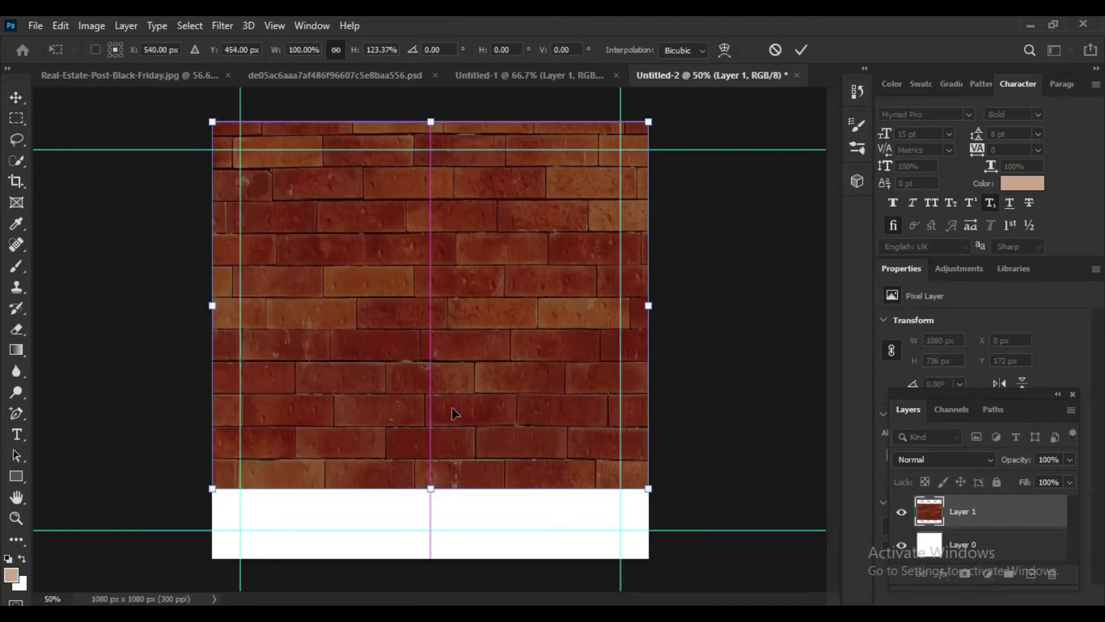
left_click_drag(431, 488, 430, 559)
key("Return")
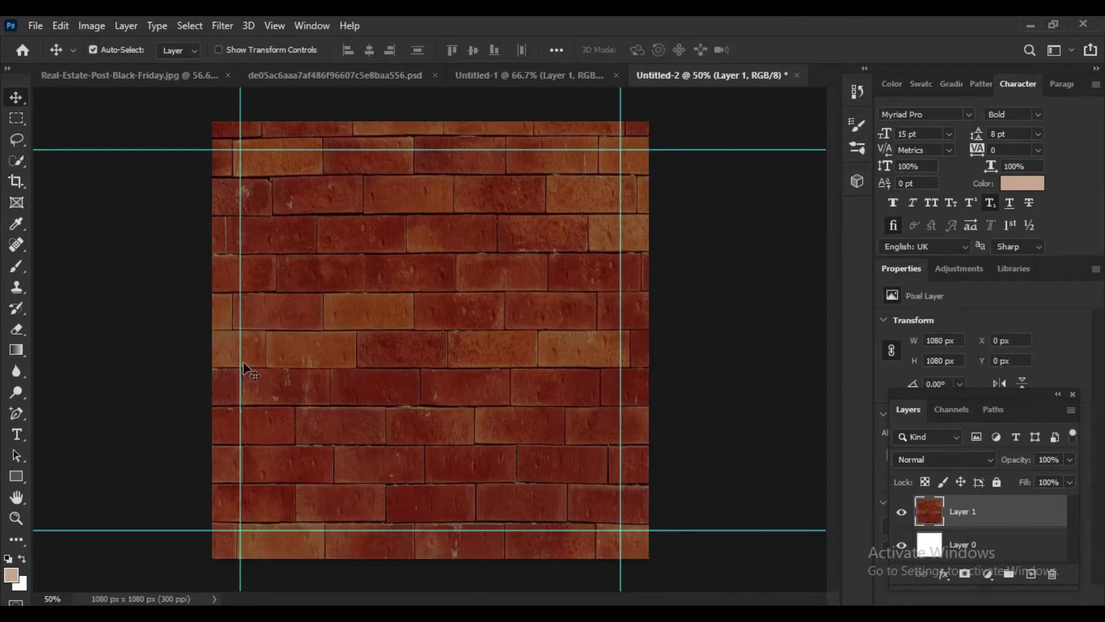
Step: Draw a rectangle of about 1078 × 1078 px covering the whole canvas
left_click(16, 476)
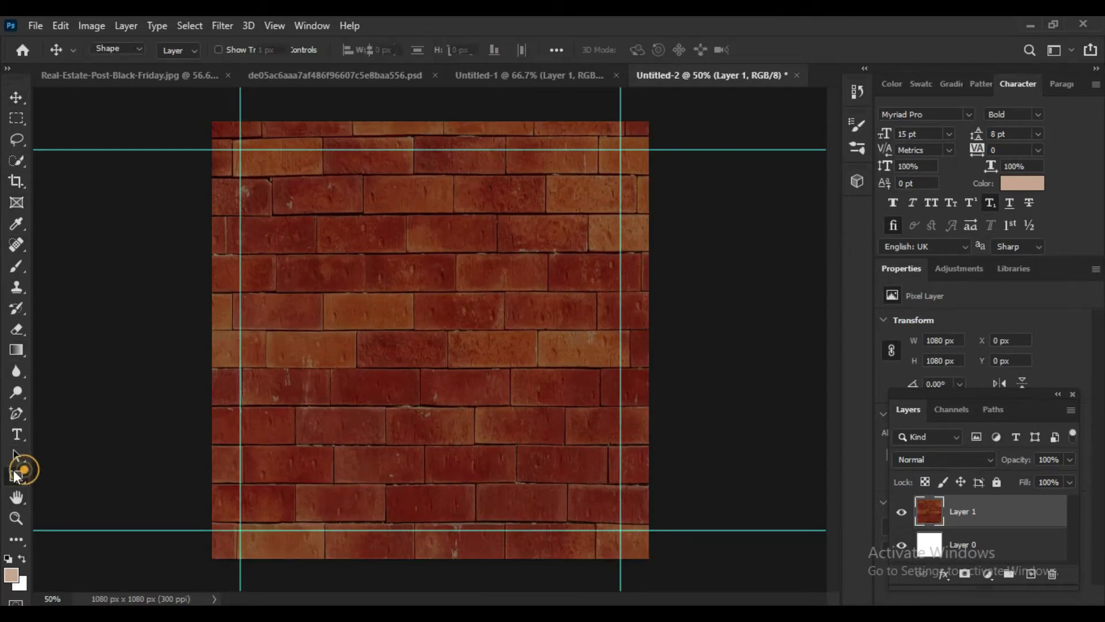
right_click(16, 476)
left_click(77, 479)
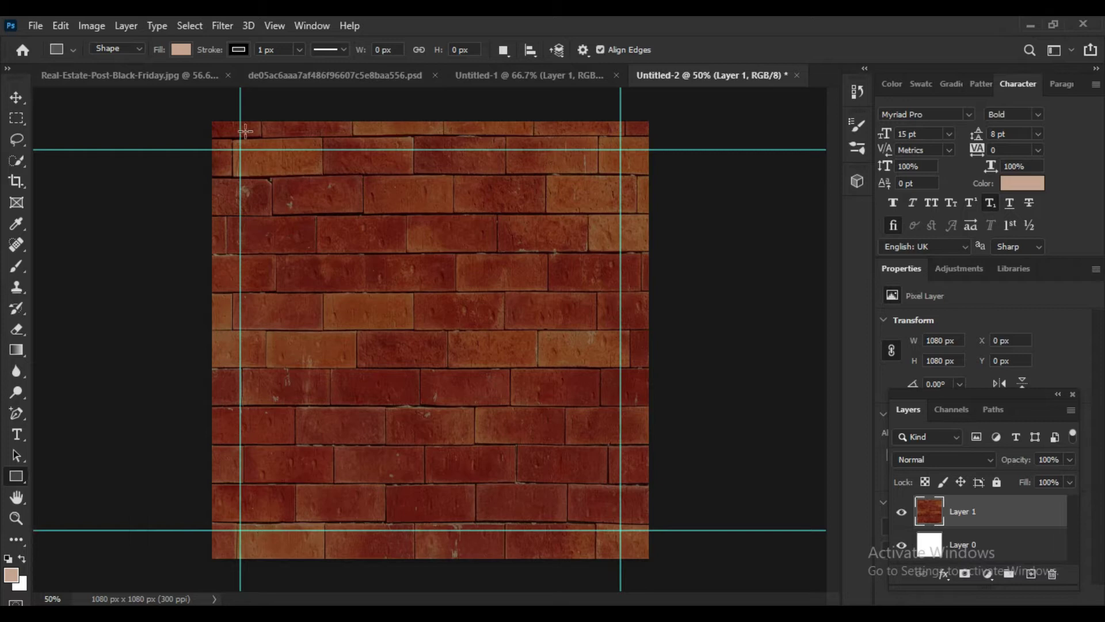
left_click_drag(211, 121, 637, 558)
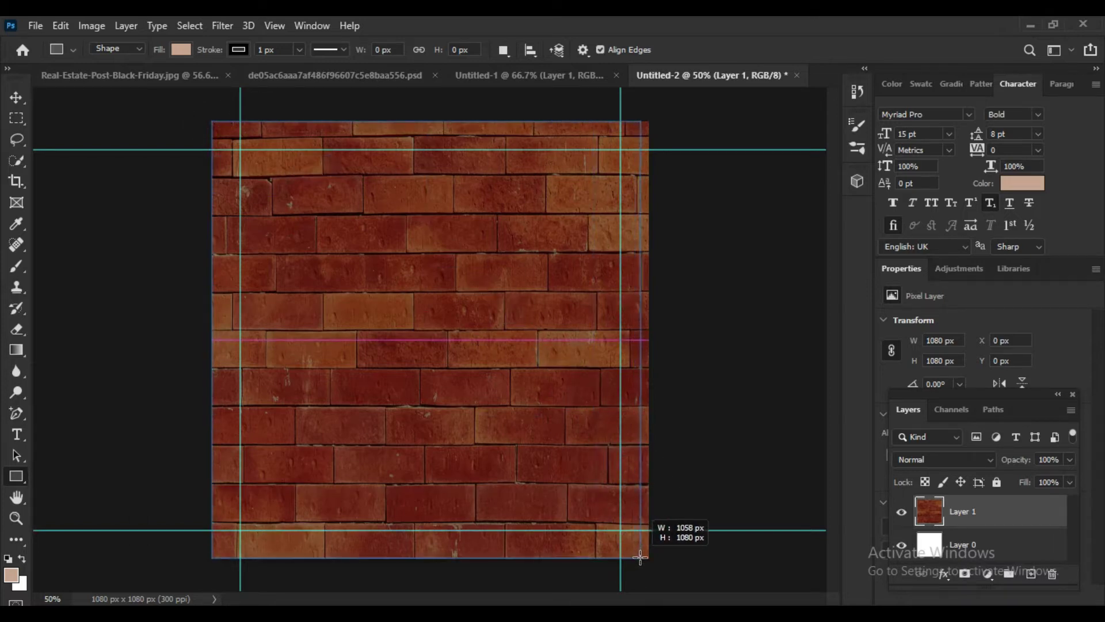
left_click_drag(636, 558, 646, 557)
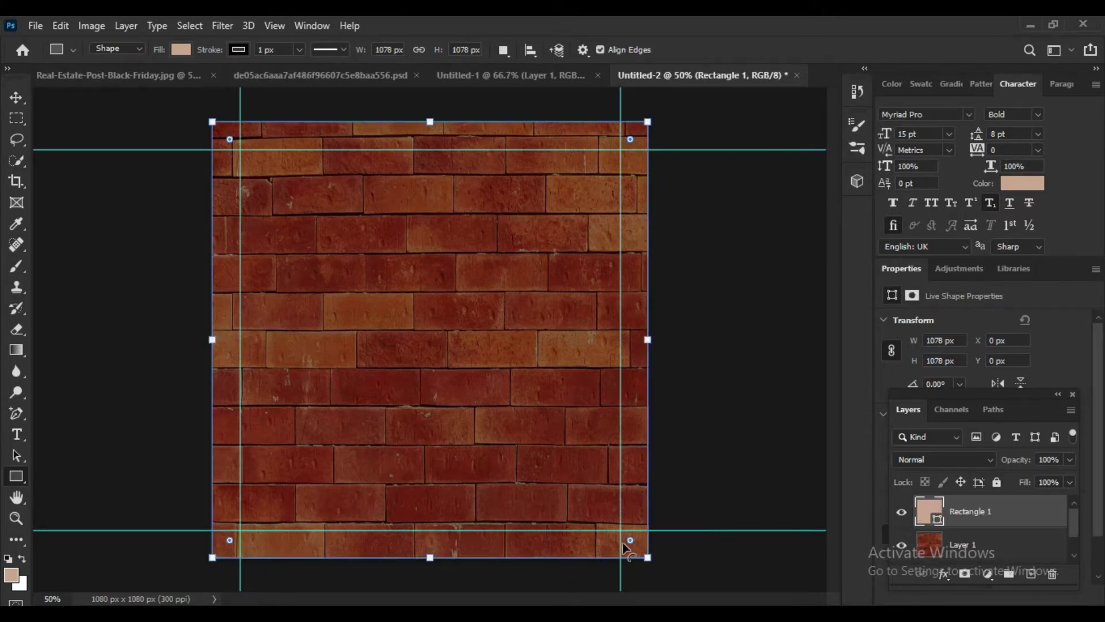
Step: Give the rectangle no outline and a dark navy fill
left_click(238, 49)
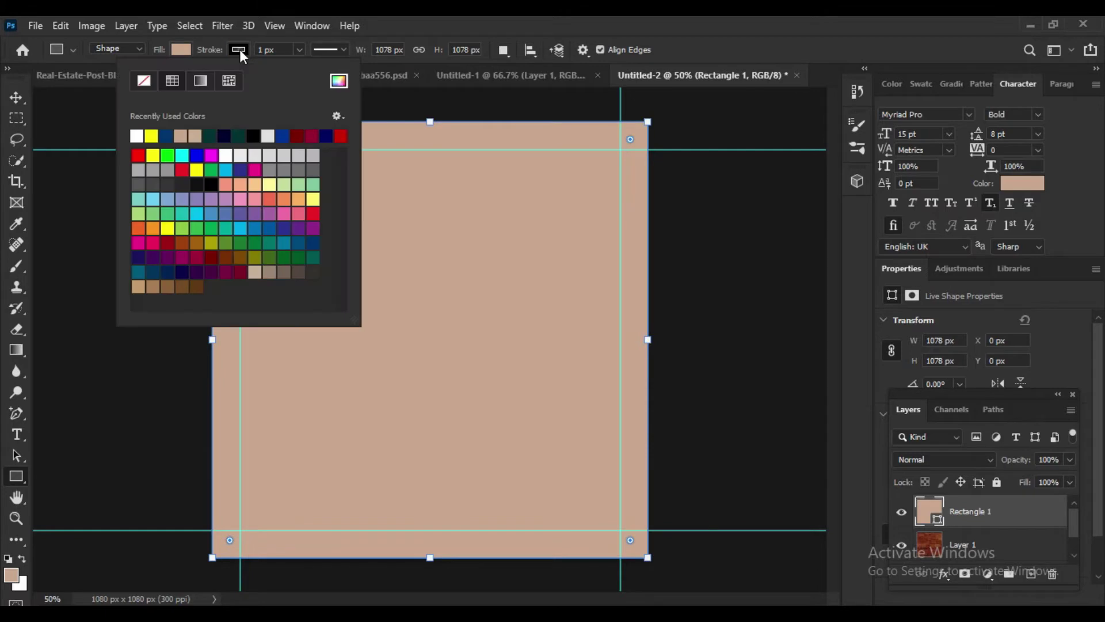
left_click(144, 80)
left_click(180, 50)
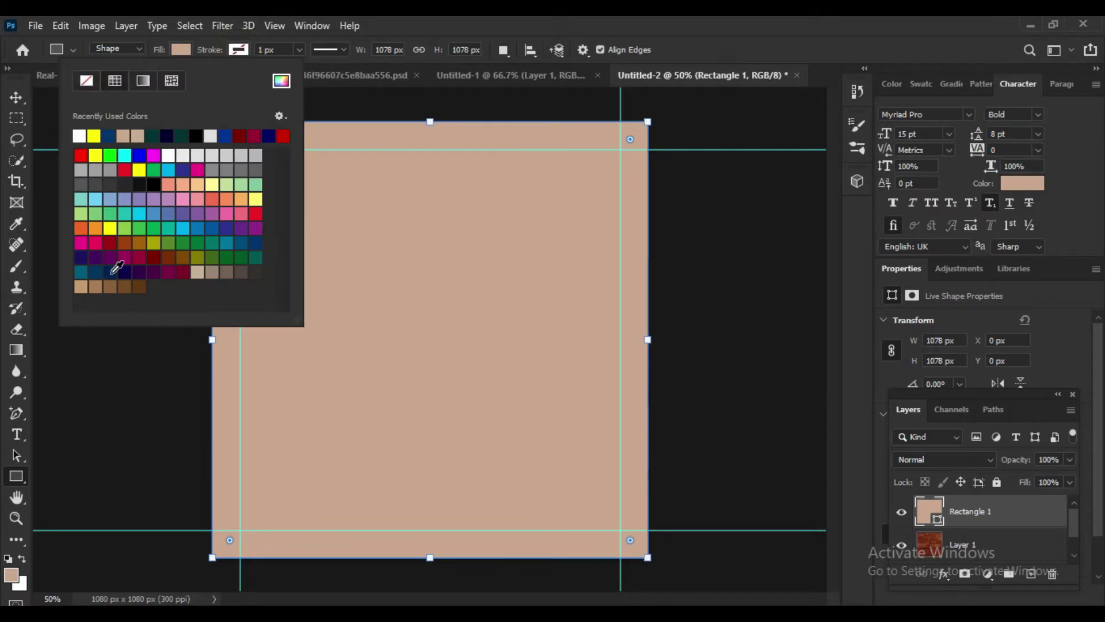
left_click(110, 272)
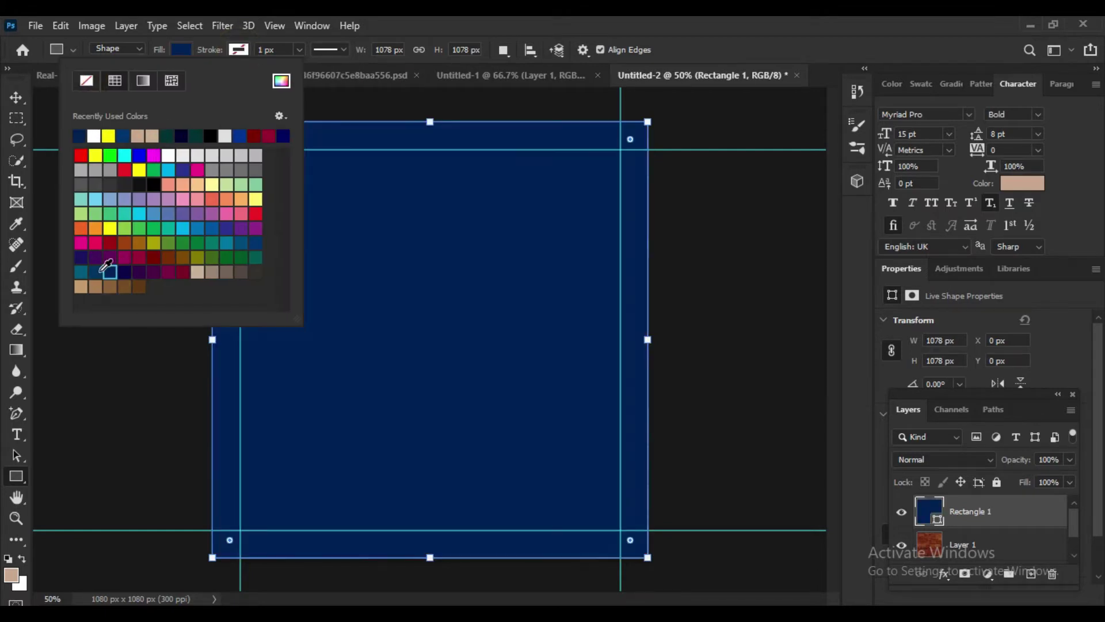
left_click(96, 272)
left_click(112, 274)
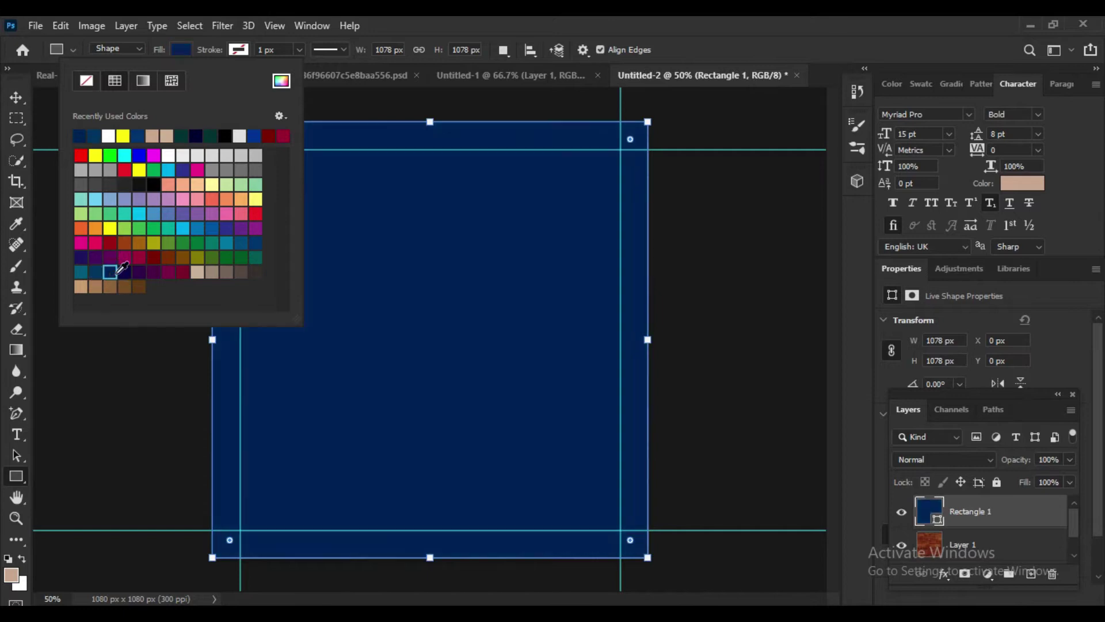
left_click(17, 97)
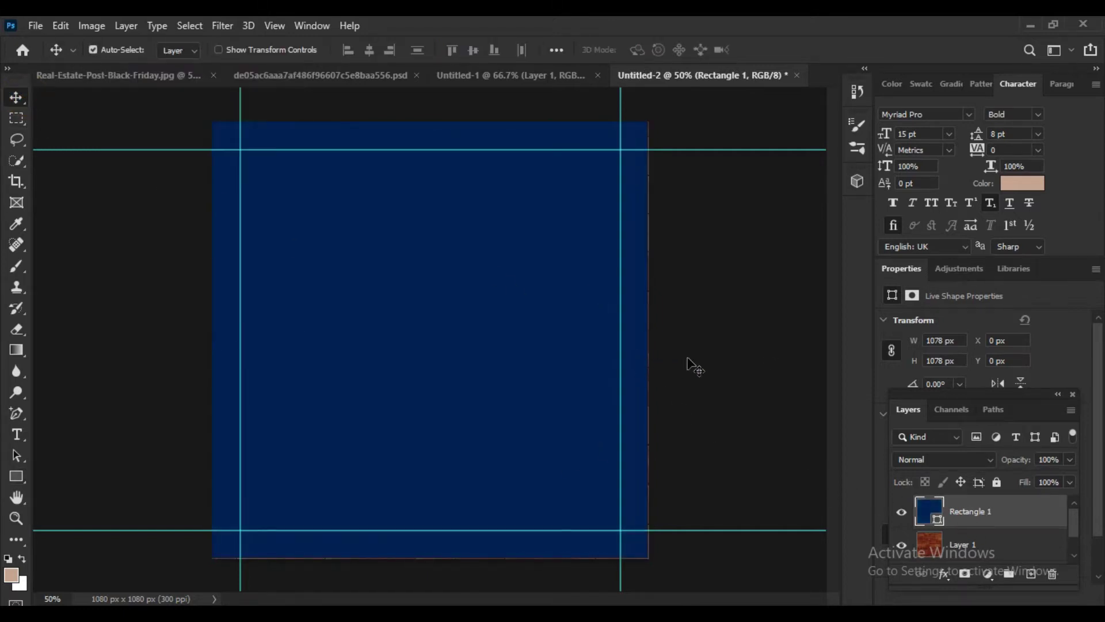
Step: Centre the navy rectangle horizontally on the canvas
key("ctrl")
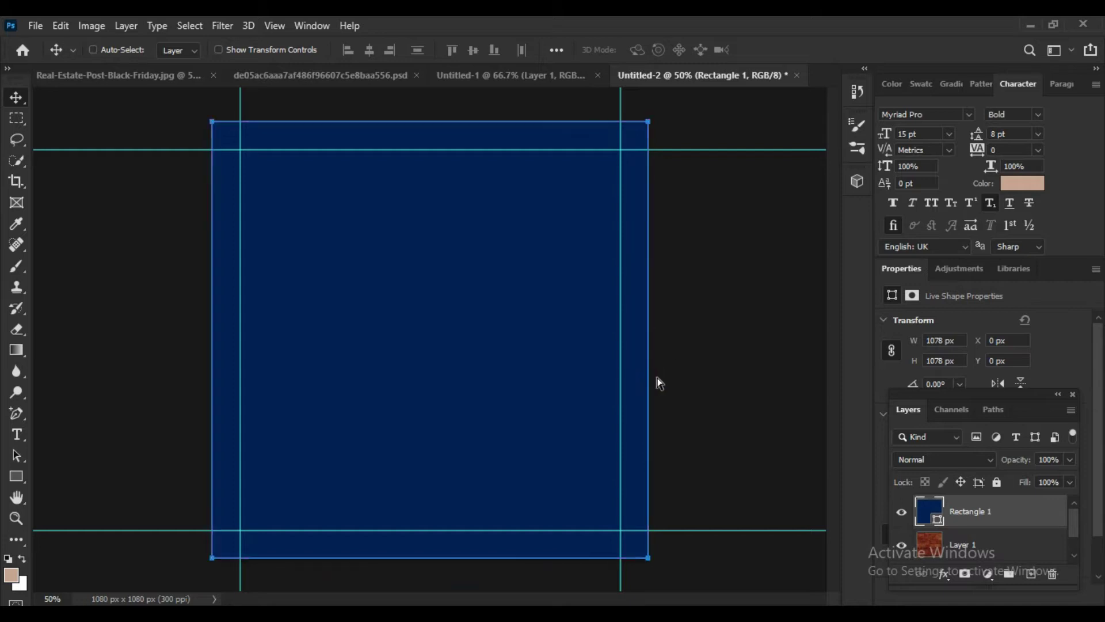
left_click(721, 318)
left_click(561, 358)
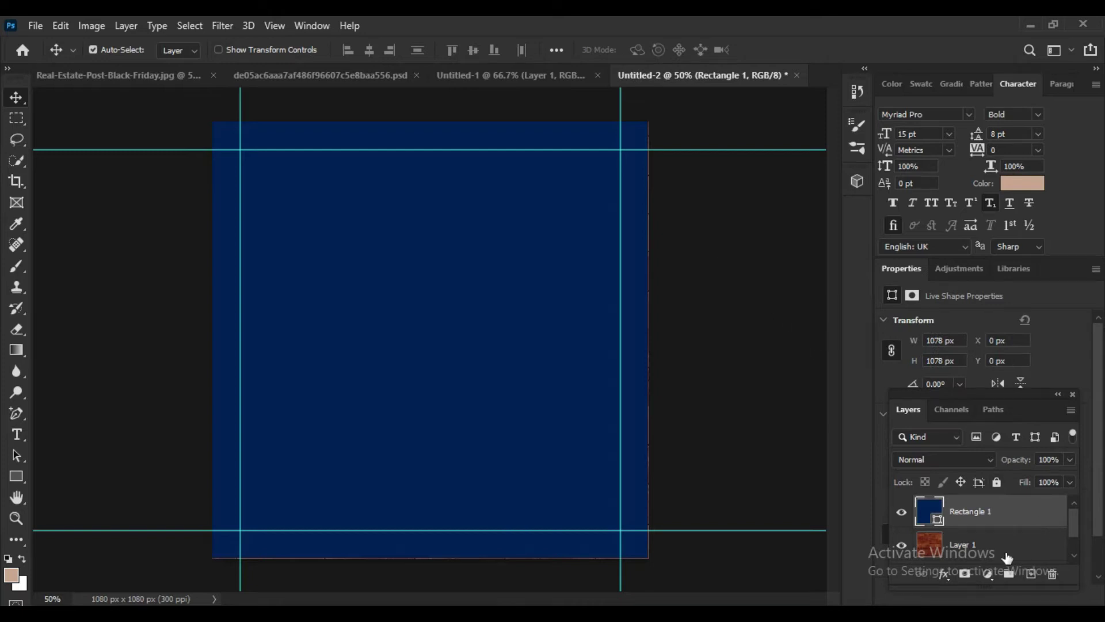
left_click(1007, 564)
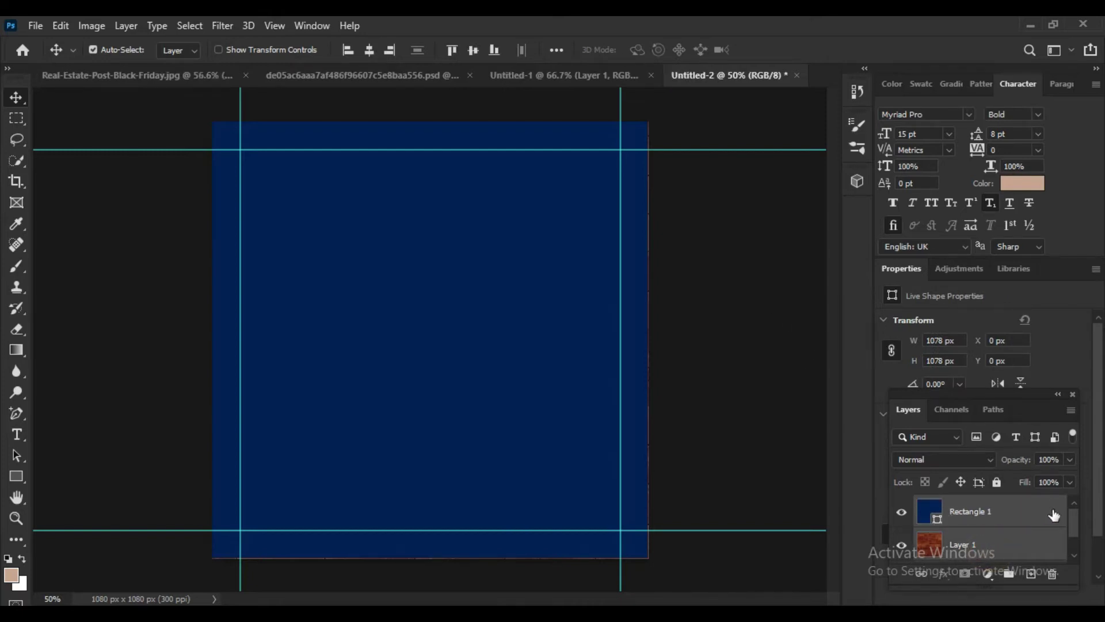
left_click(369, 52)
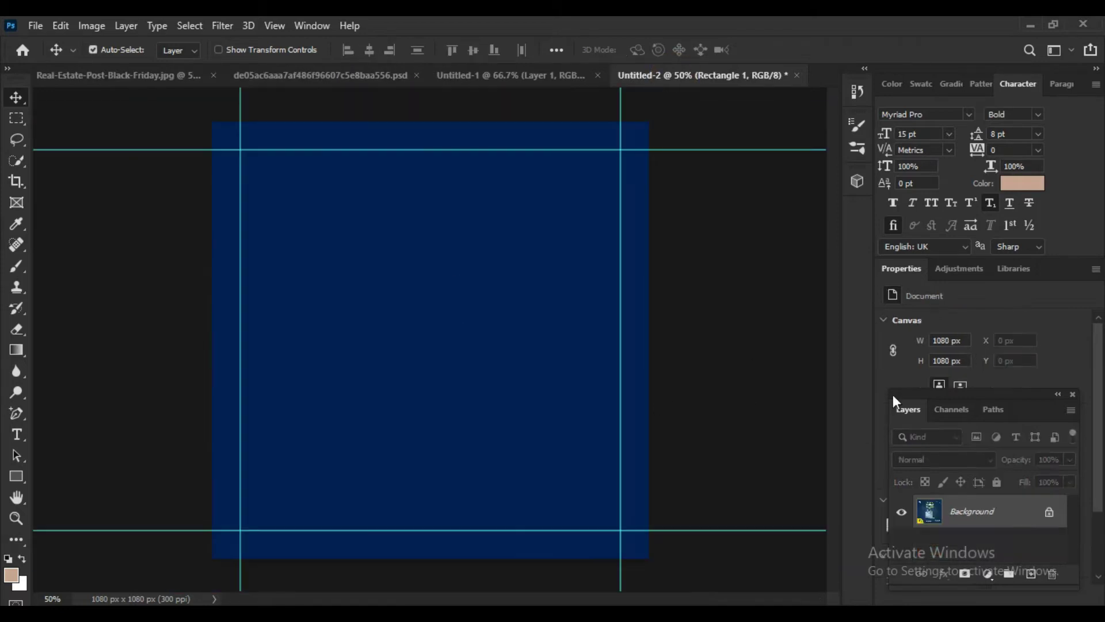
Step: Lower Rectangle 1 to 91% opacity and add an empty Layer 2 above it
left_click(1070, 459)
mouse_move(1068, 478)
left_mouse_down()
mouse_move(1038, 478)
mouse_move(1059, 484)
left_mouse_up()
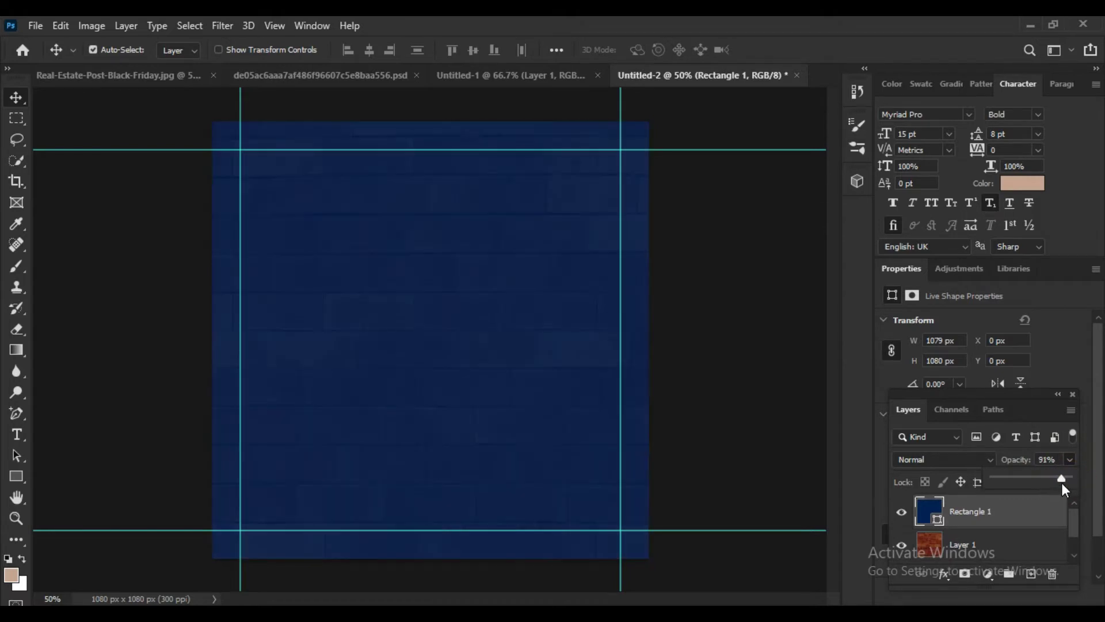
left_click(1000, 523)
left_click(1031, 574)
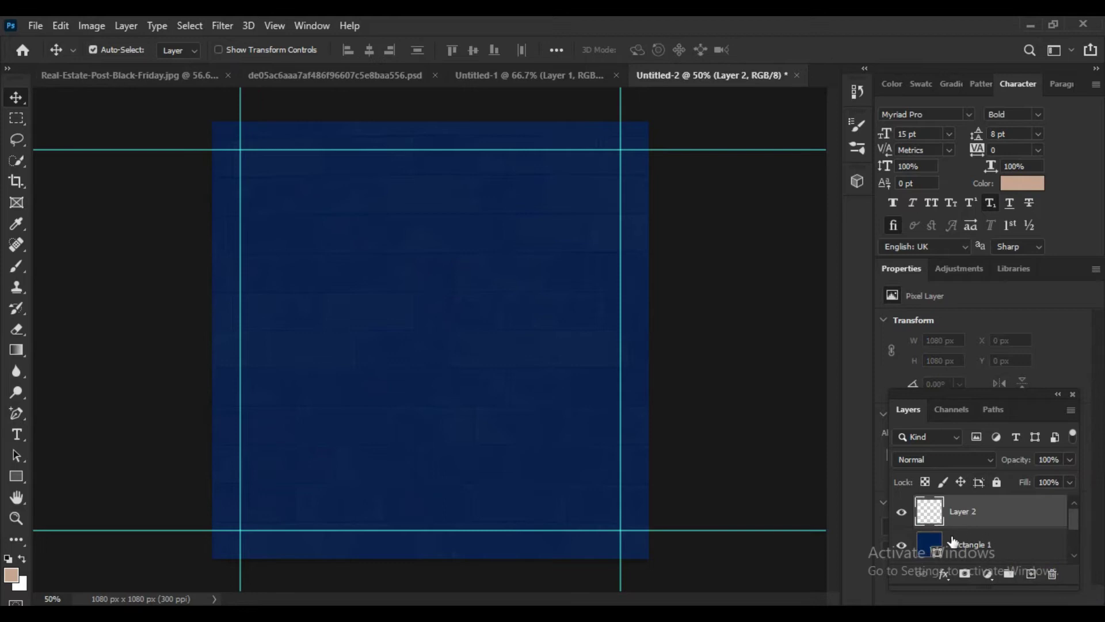
Step: Paint a single white dab with a 1000 px soft brush at the canvas centre
left_click(14, 269)
key("bracketright")
key("bracketright")
key("bracketright")
key("bracketright")
key("bracketright")
key("bracketright")
key("bracketright")
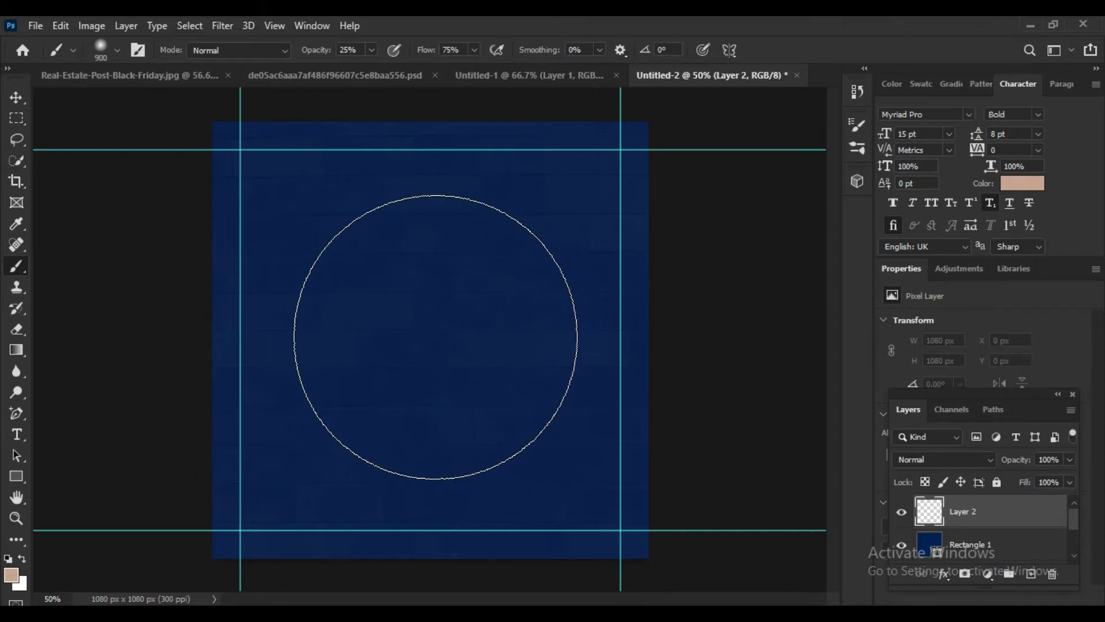
key("x")
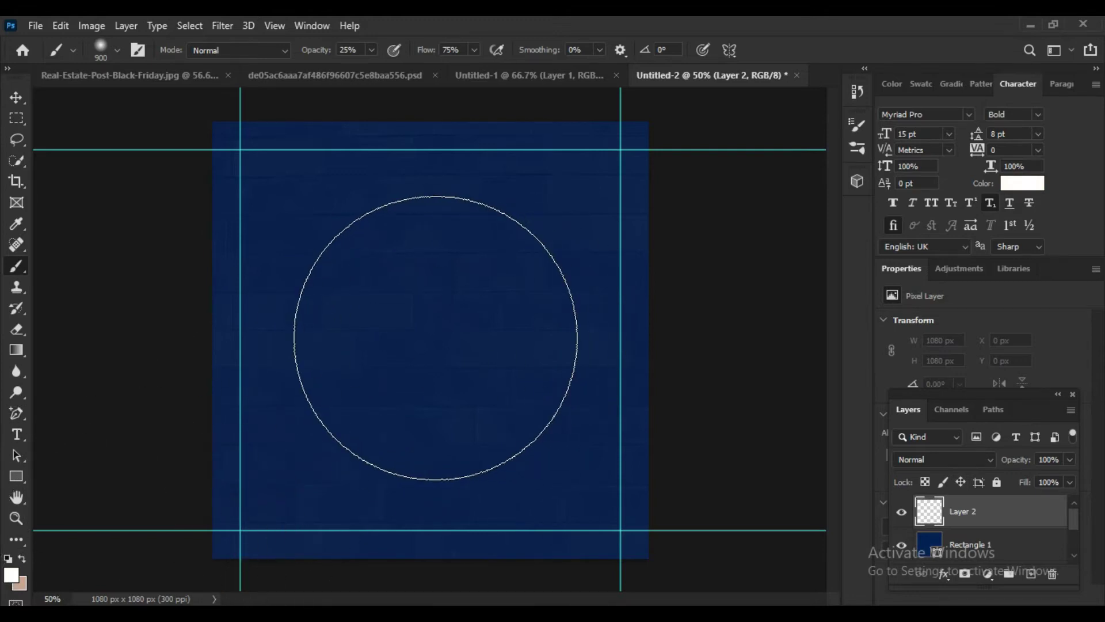
key("bracketright")
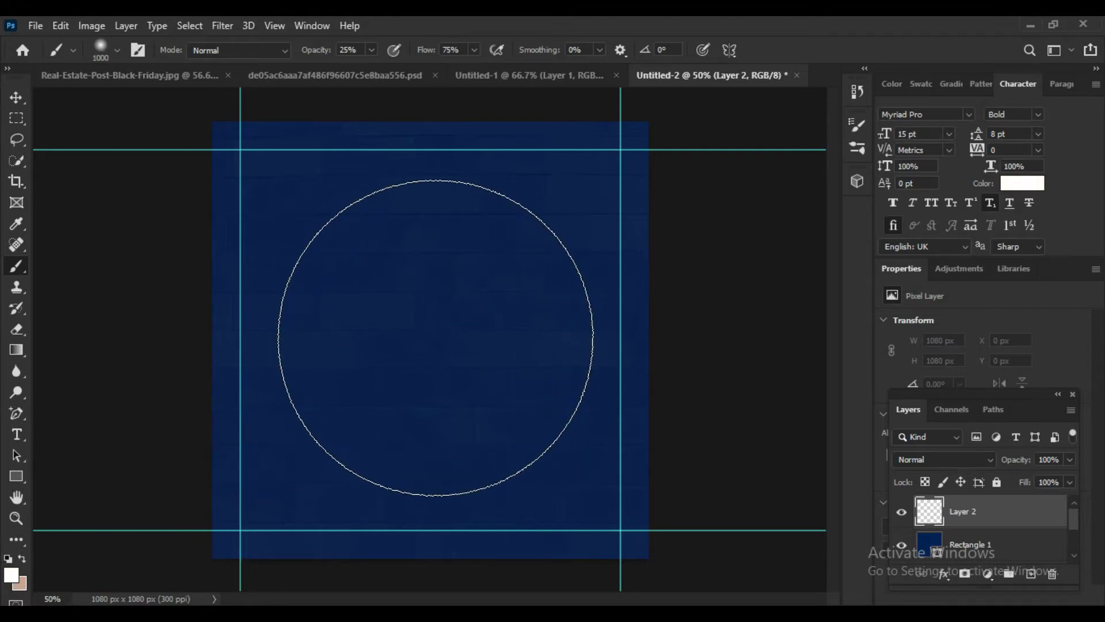
left_click(434, 335)
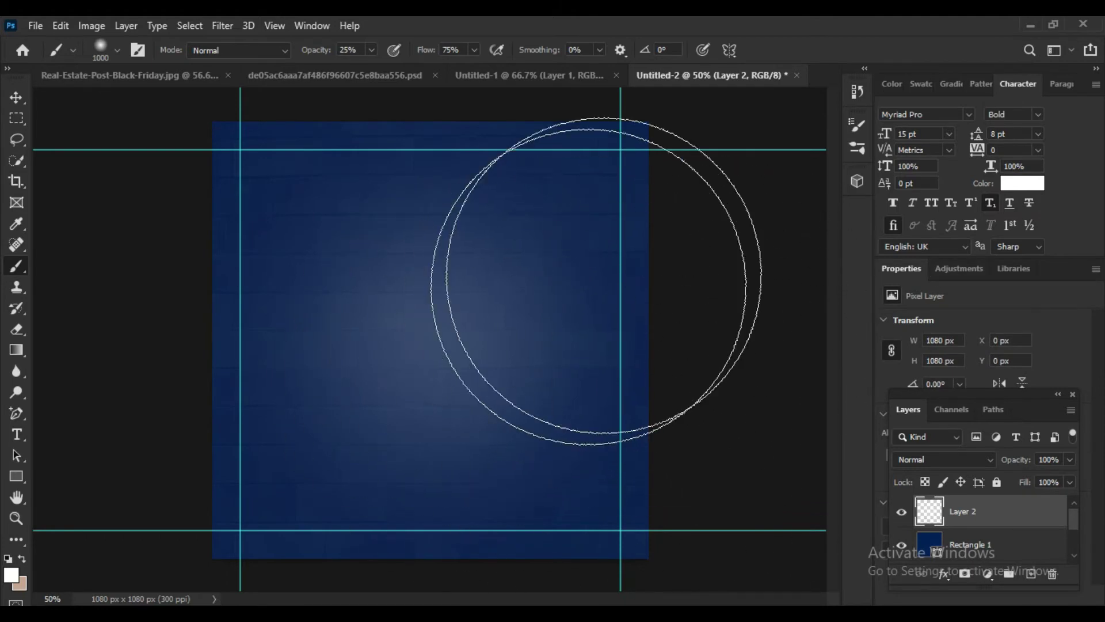
left_click(16, 98)
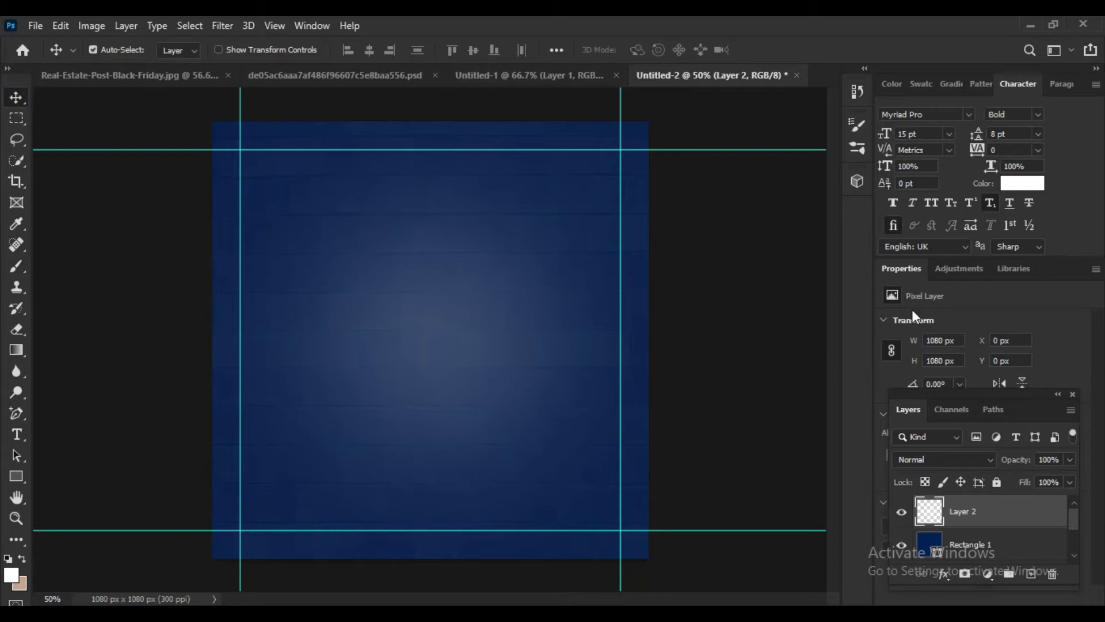
left_click(494, 72)
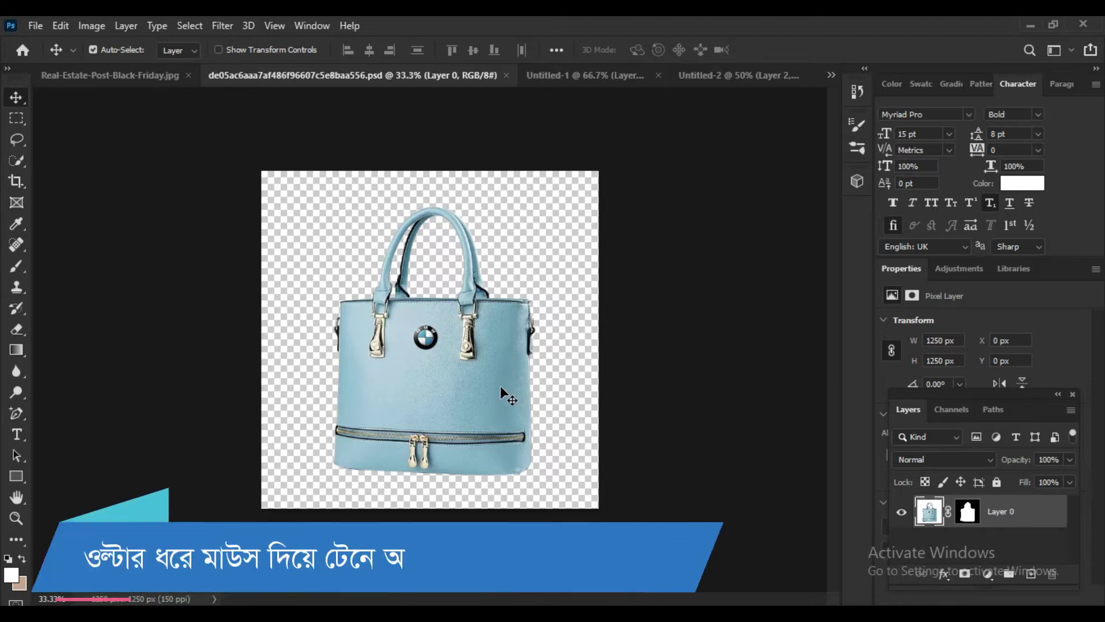
Step: Drag the light-blue handbag cut-out over into the navy post
mouse_move(468, 395)
left_mouse_down()
mouse_move(654, 172)
mouse_move(550, 316)
left_mouse_up()
Step: Drop the handbag in as Layer 3 and scale it down to about 335 × 479 px
left_click_drag(450, 361, 451, 358)
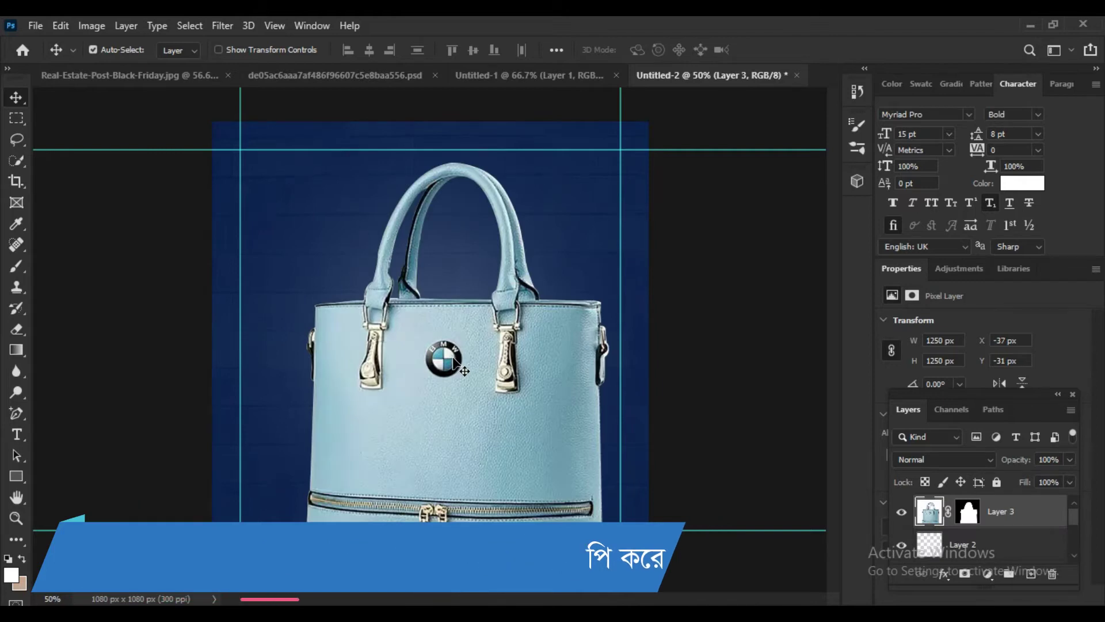
key("ctrl+t")
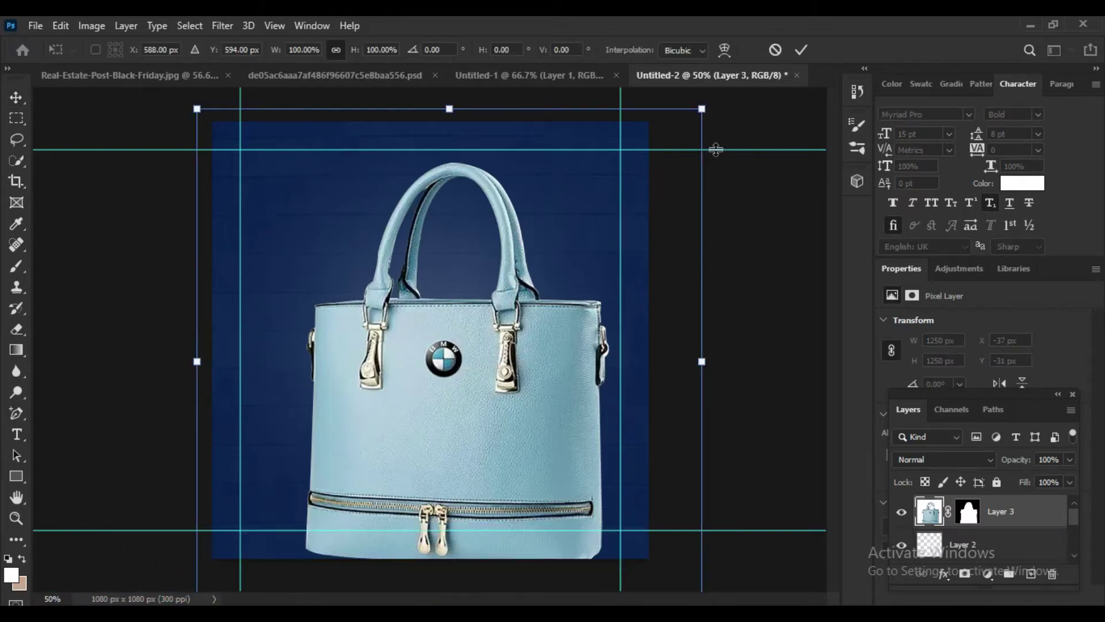
left_click_drag(702, 108, 604, 224)
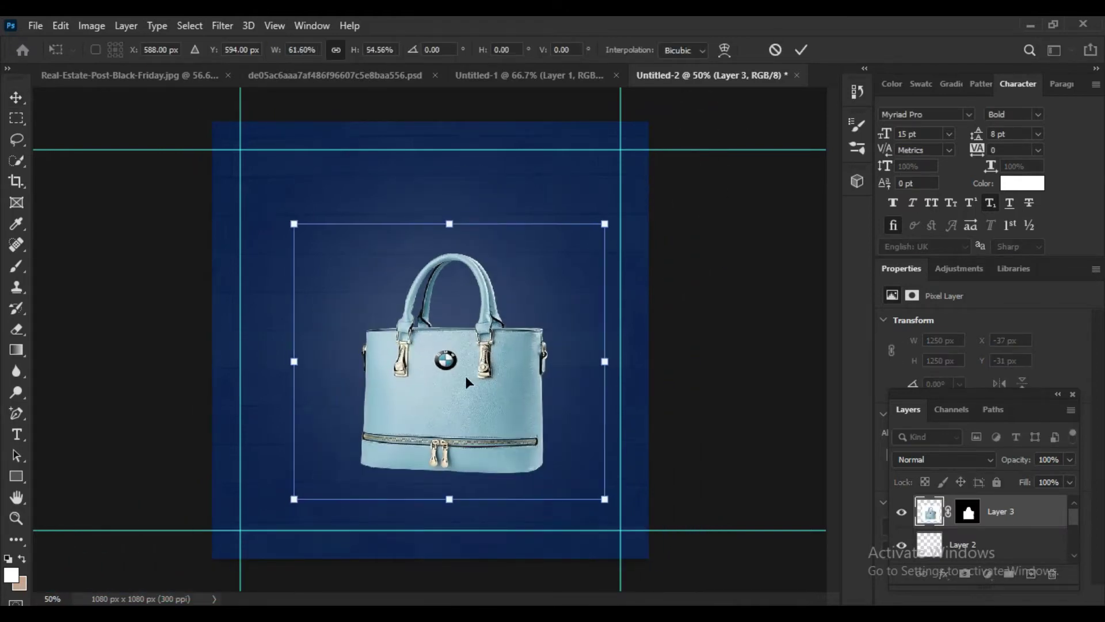
left_click_drag(604, 361, 563, 361)
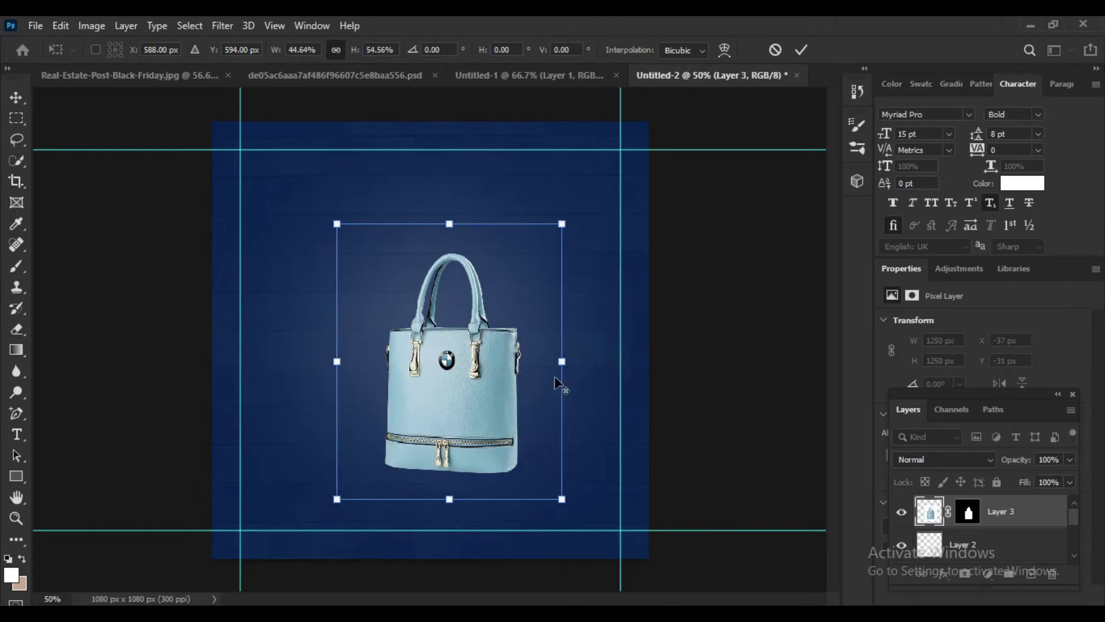
left_click_drag(450, 224, 449, 240)
left_click_drag(461, 344, 443, 285)
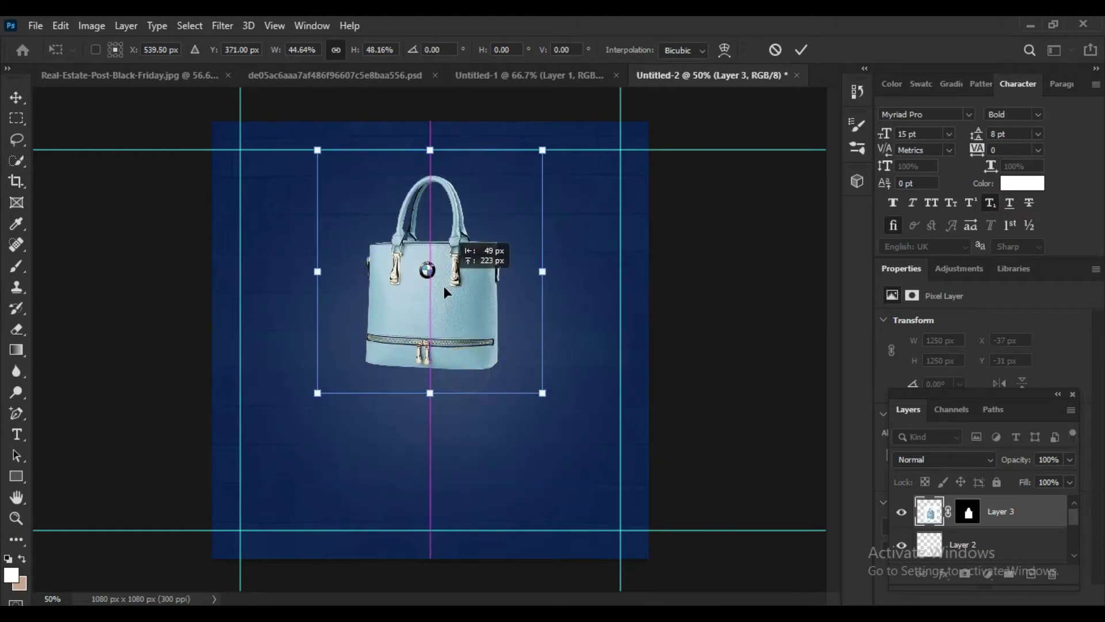
key("Return")
Step: Centre the handbag horizontally and vertically on the canvas, then bring in another handbag copy
left_click(556, 49)
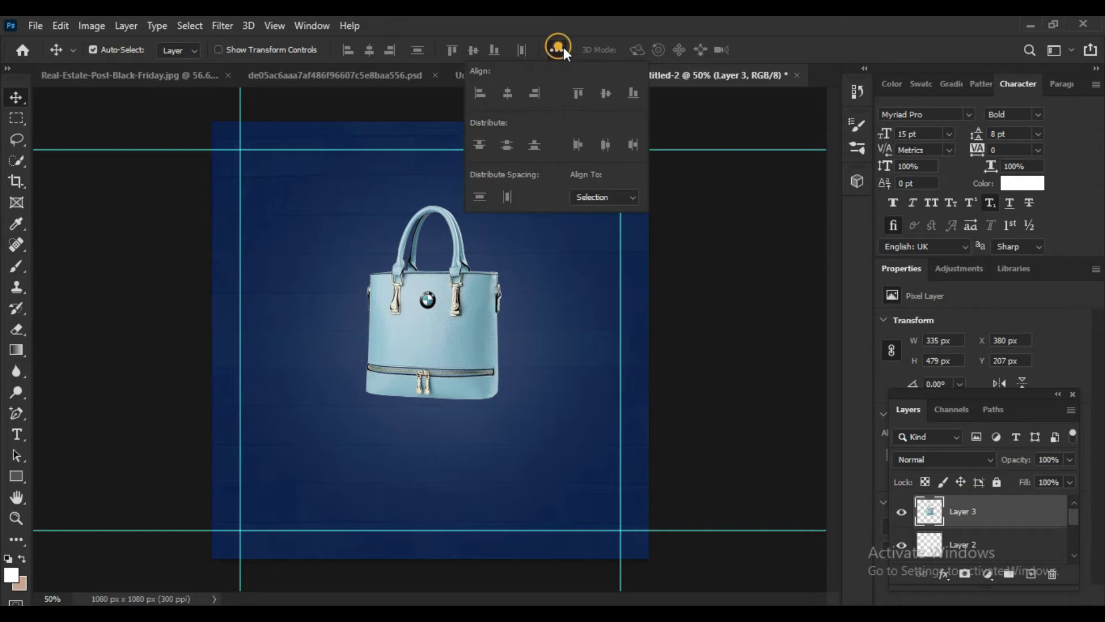
left_click(634, 197)
left_click(629, 222)
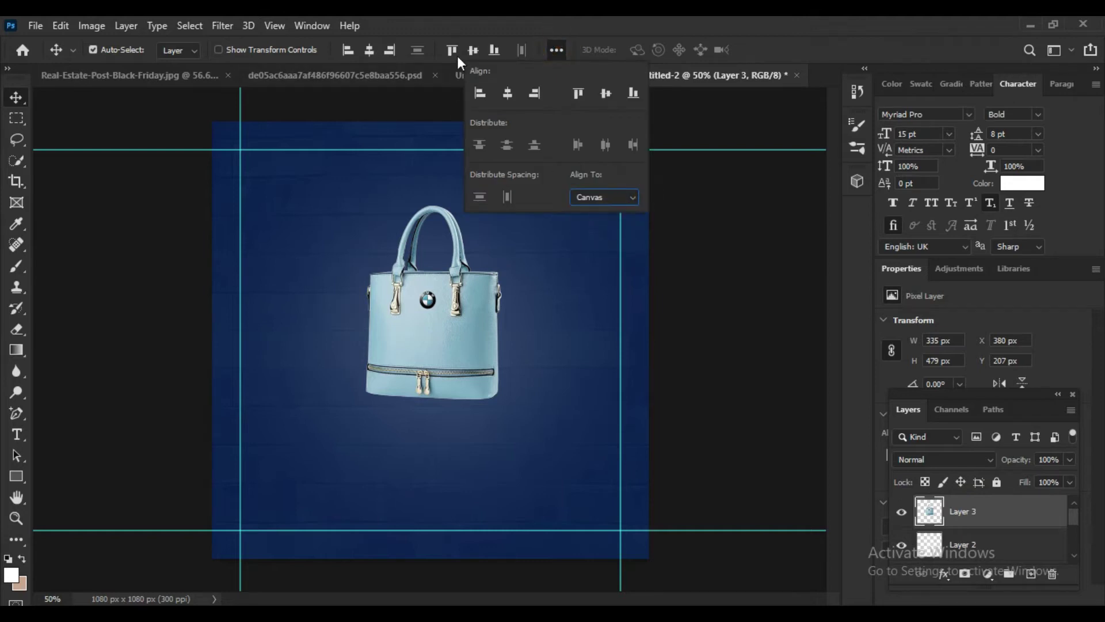
left_click(508, 95)
left_click(606, 94)
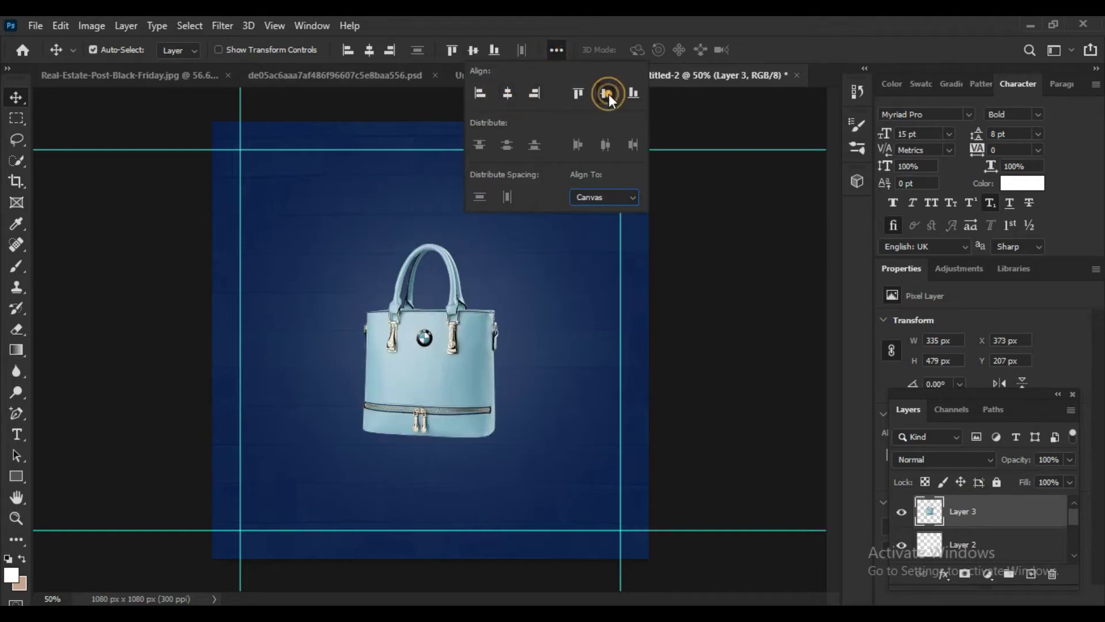
left_click(16, 100)
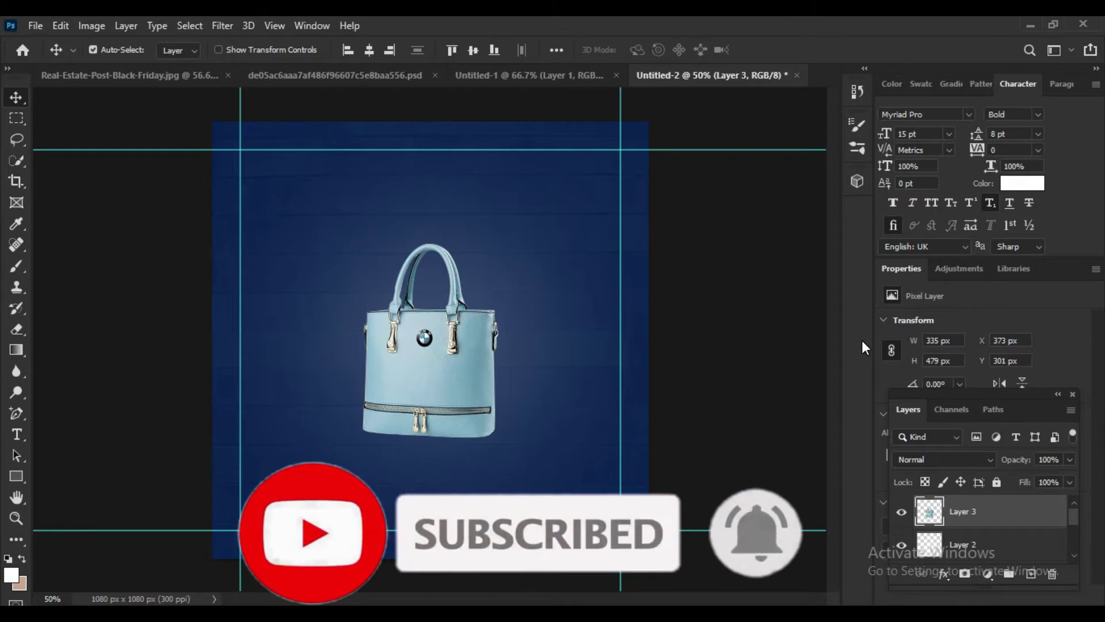
left_click(321, 81)
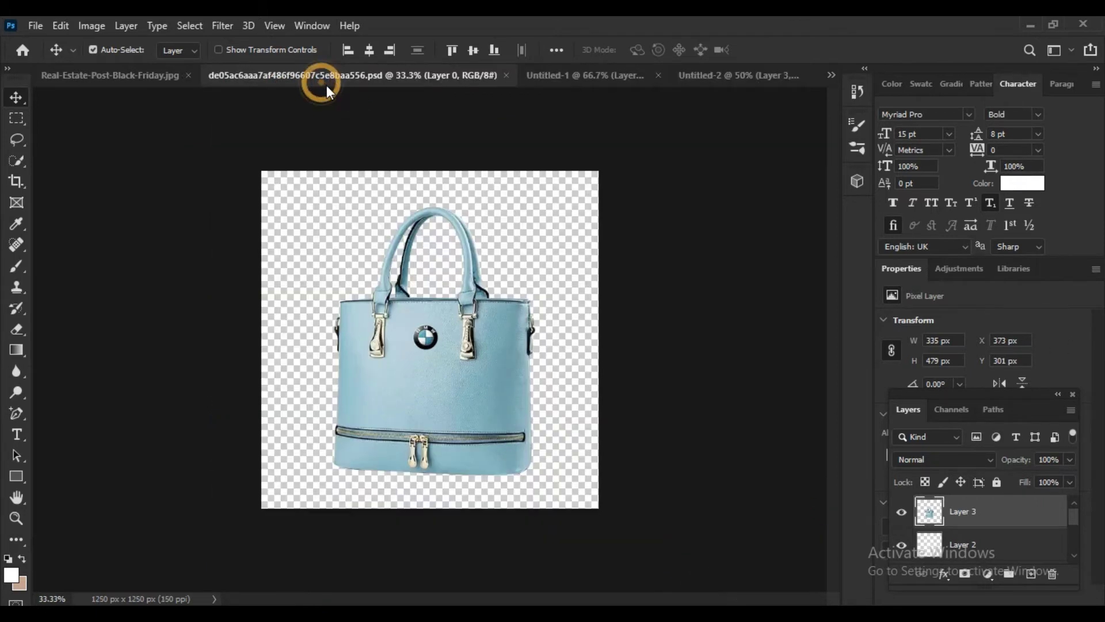
left_click_drag(628, 99, 443, 328)
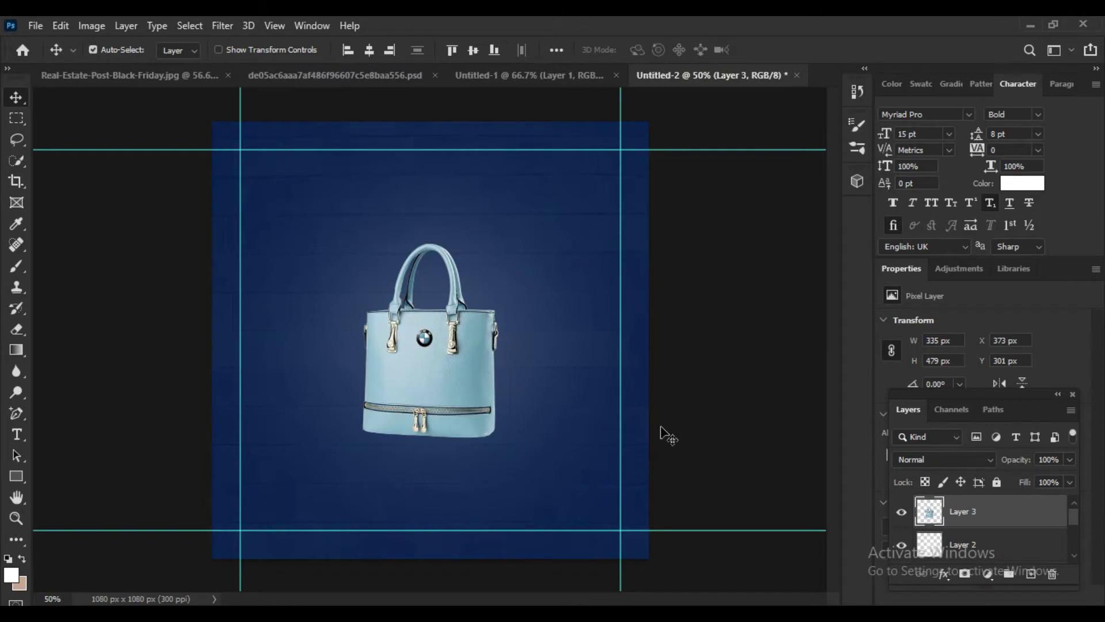
Step: Add a new empty layer beneath the handbag and set the foreground colour to black
left_click(1005, 499)
left_click(1009, 518)
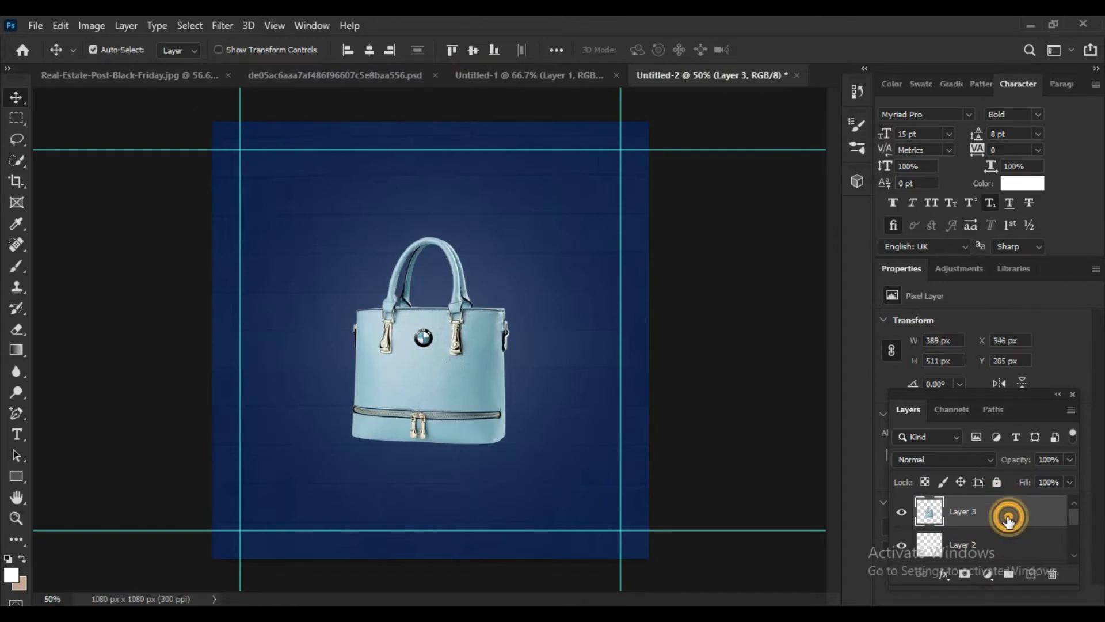
left_click(1032, 576)
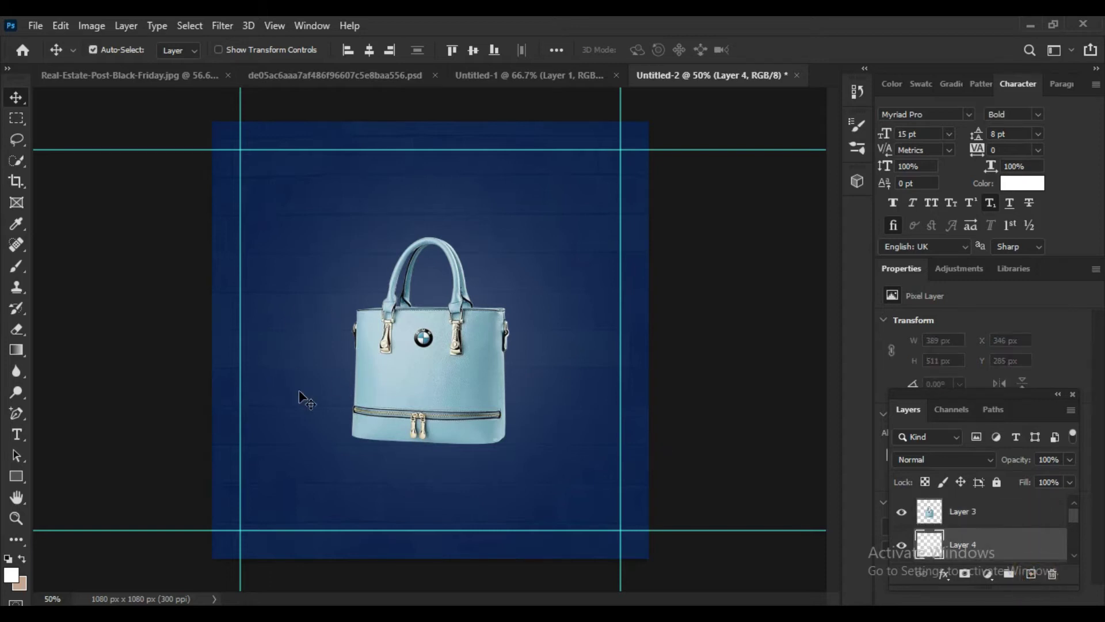
left_click(11, 575)
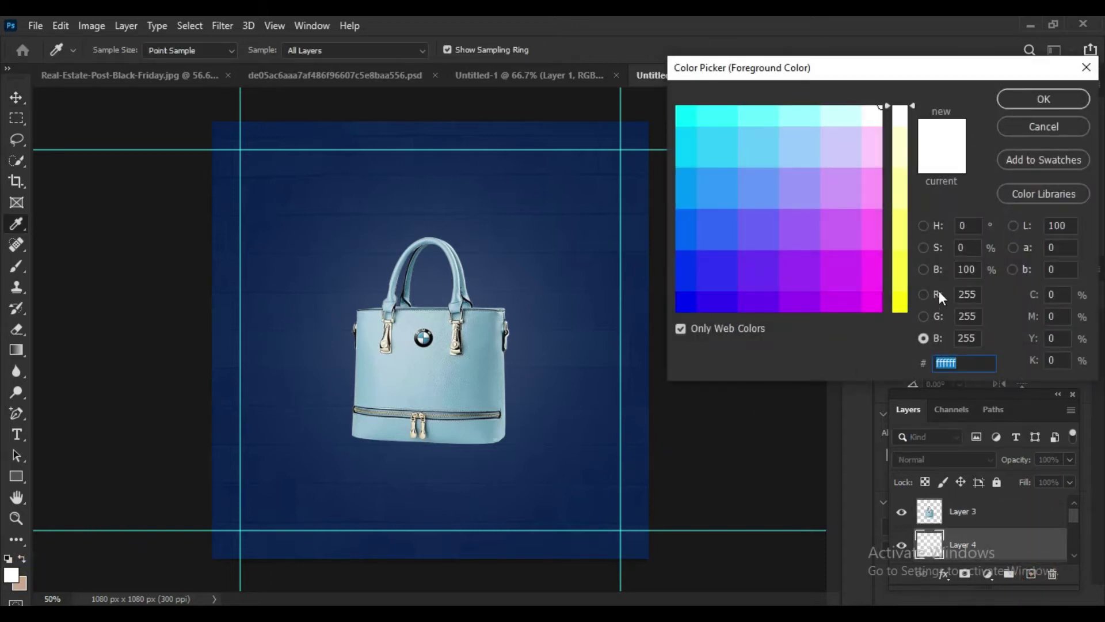
left_click(902, 271)
left_click(685, 308)
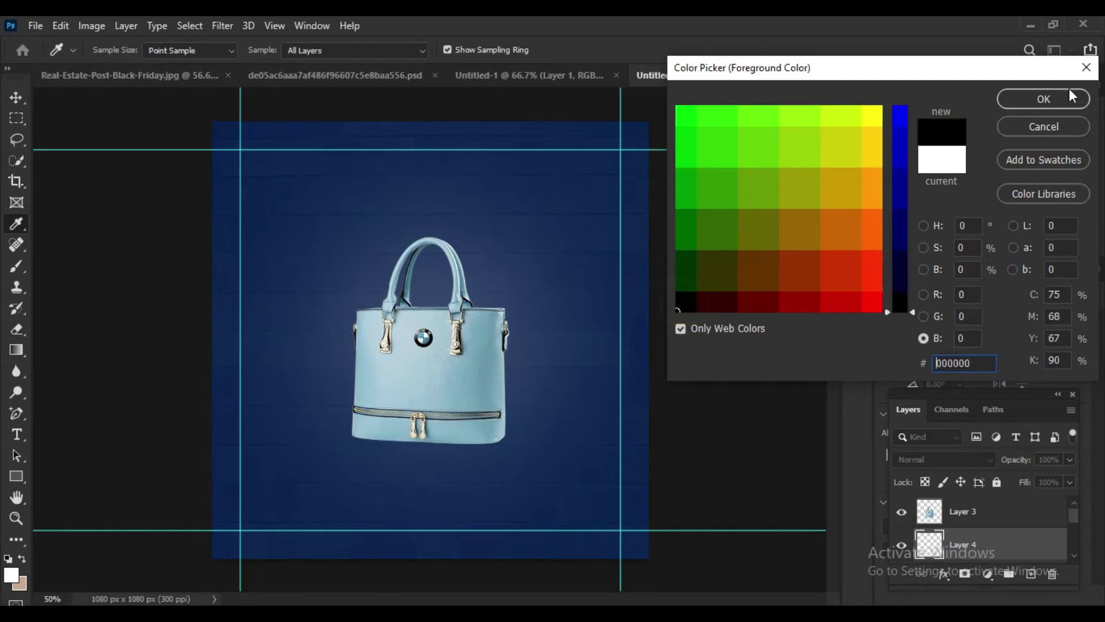
left_click(1040, 100)
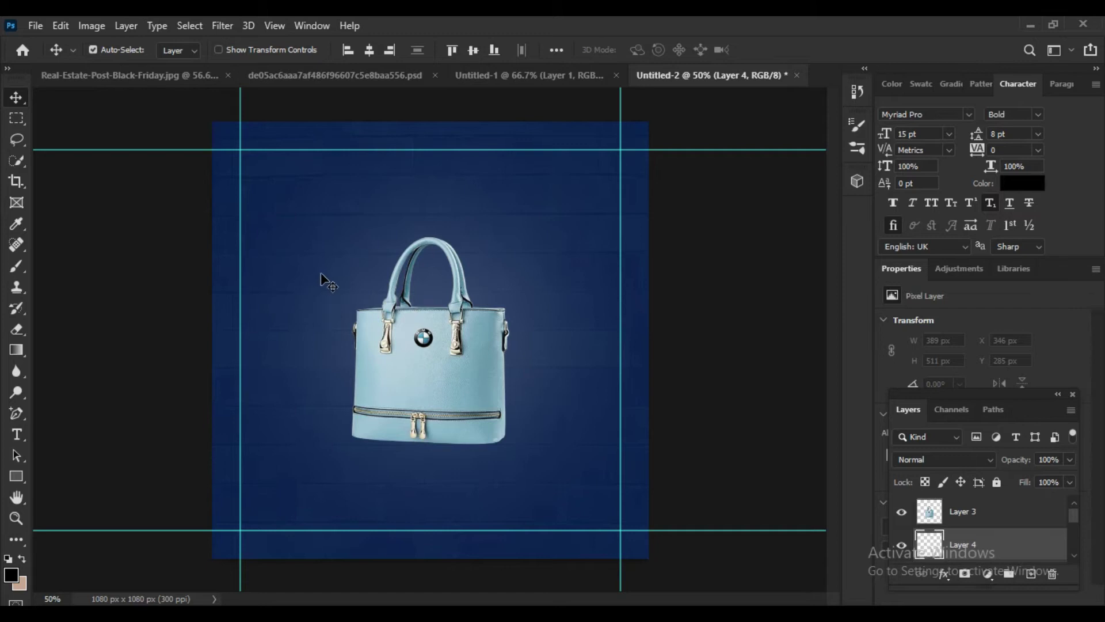
Step: Set the brush to 600 px with a soft round tip flattened into an ellipse
left_click_drag(16, 268, 54, 268)
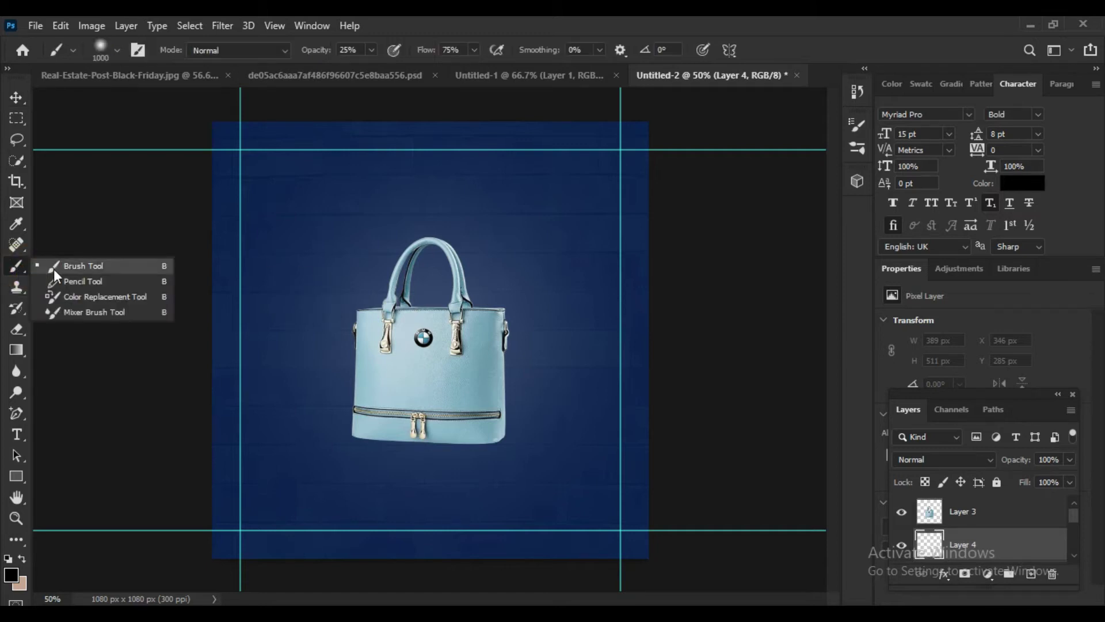
key("bracketleft")
key("bracketleft")
key("bracketleft")
key("bracketleft")
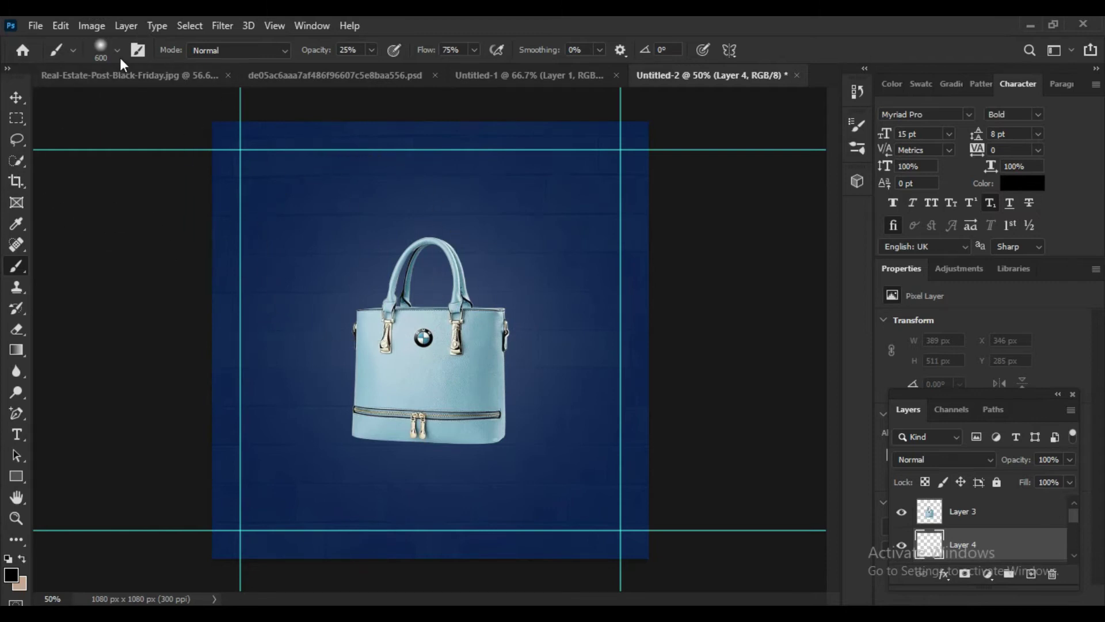
left_click(117, 52)
left_click_drag(50, 125, 50, 112)
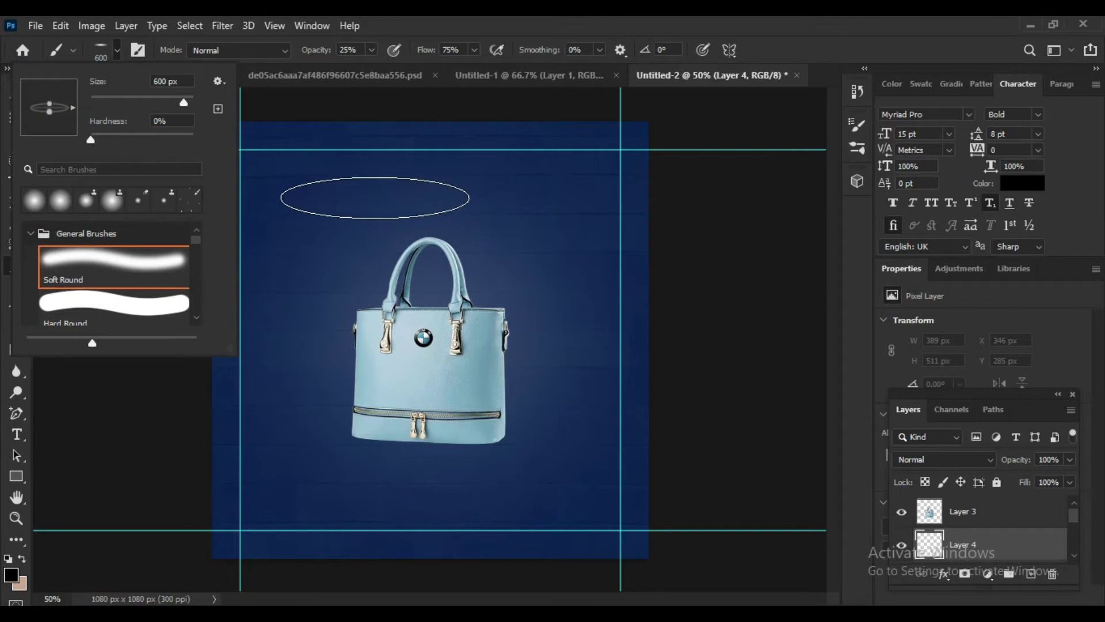
left_click(371, 198)
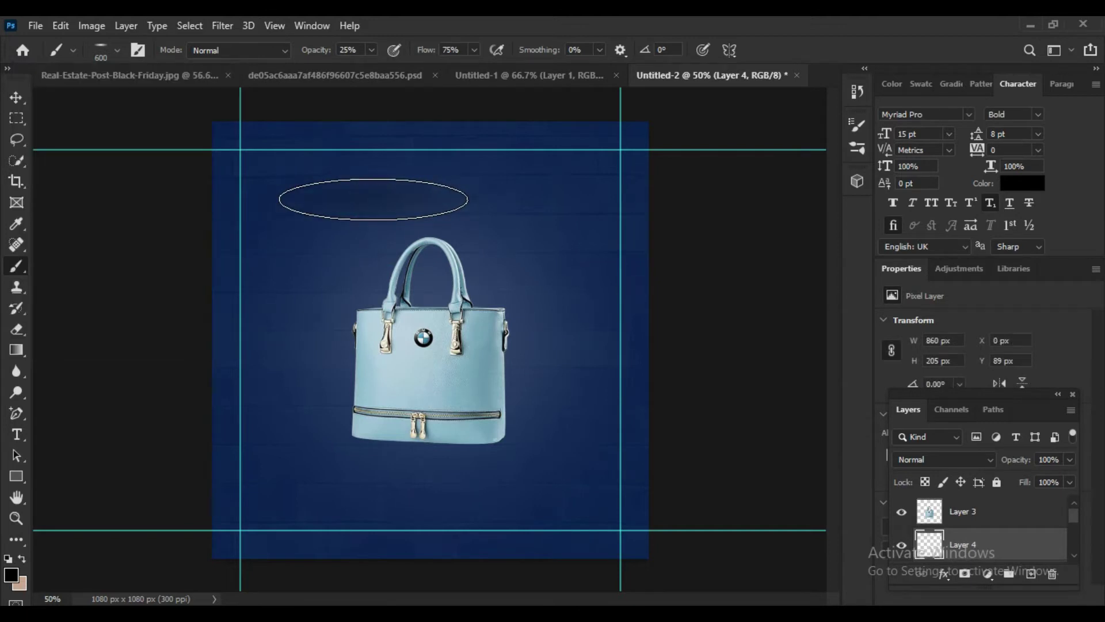
Step: At 100% opacity and flow, paint a soft black oval shadow above the bag
left_click(373, 51)
mouse_move(369, 66)
left_mouse_down()
mouse_move(476, 70)
mouse_move(670, 115)
left_mouse_up()
left_click(472, 50)
left_click(367, 202)
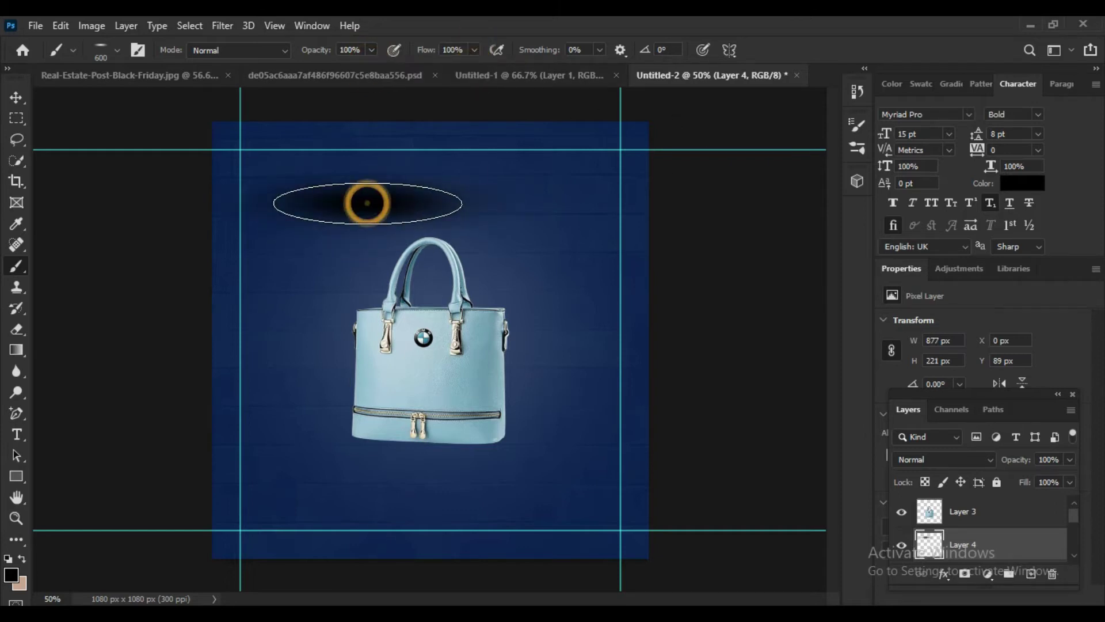
left_click(16, 94)
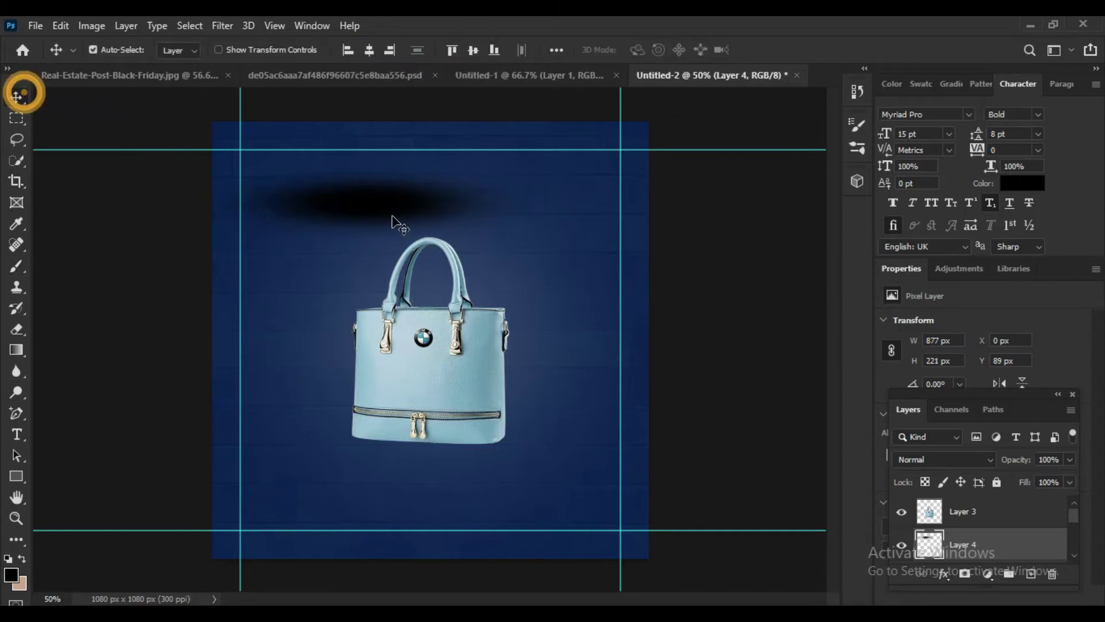
Step: Move the dark shadow beneath the bag and squash it flatter and narrower
left_click_drag(388, 220, 458, 450)
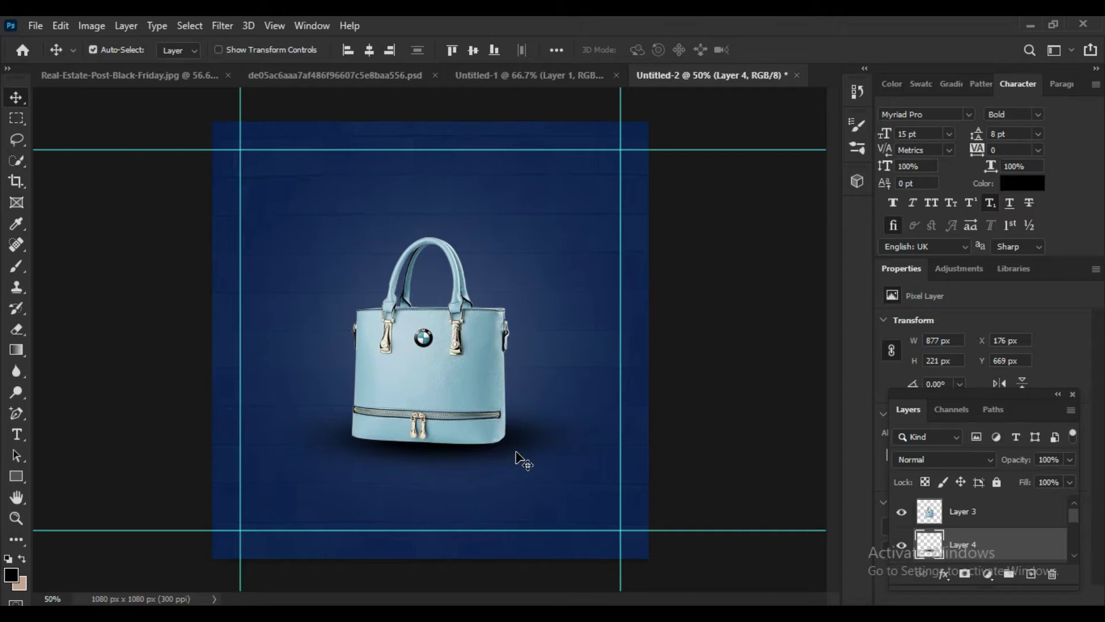
key("ctrl+t")
left_click_drag(460, 389, 460, 418)
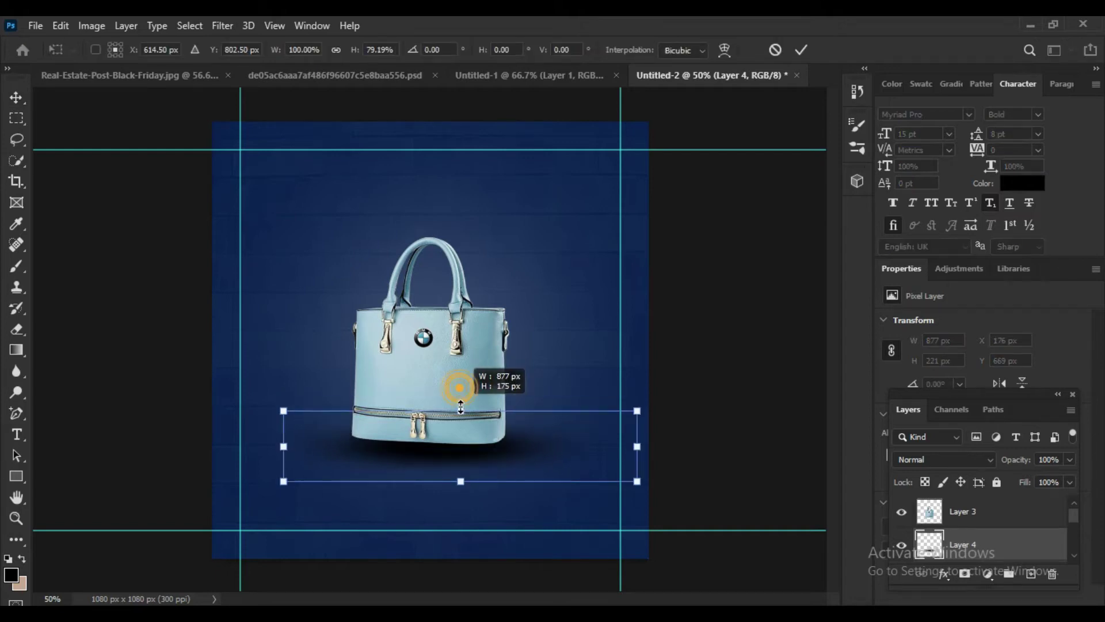
left_click_drag(506, 461, 442, 461)
left_click_drag(620, 439, 596, 439)
left_click_drag(266, 439, 297, 439)
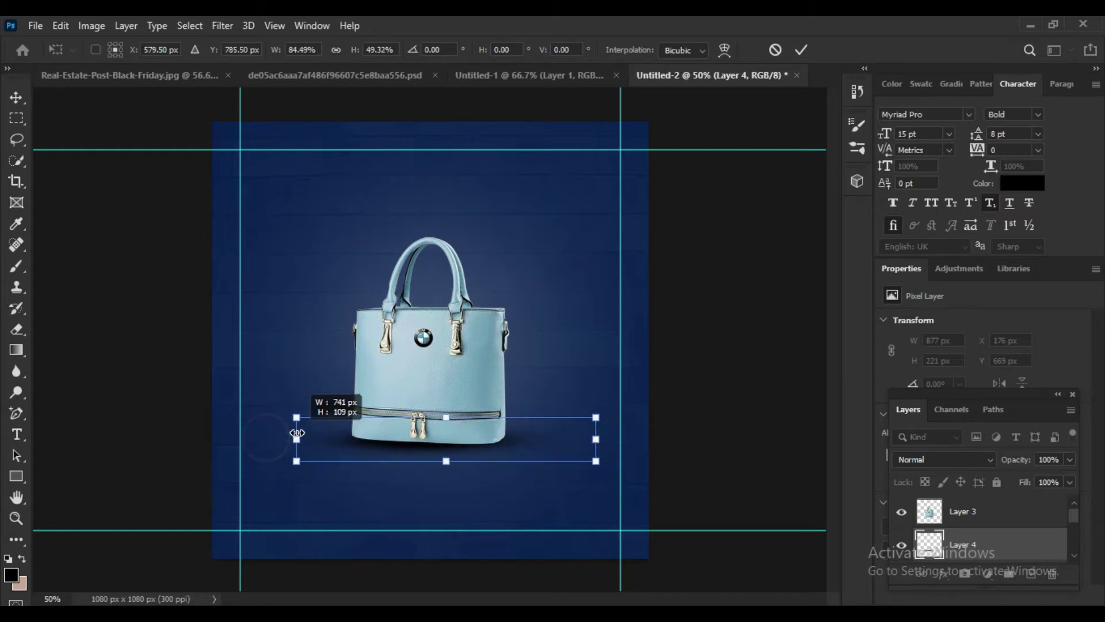
left_click_drag(446, 460, 445, 454)
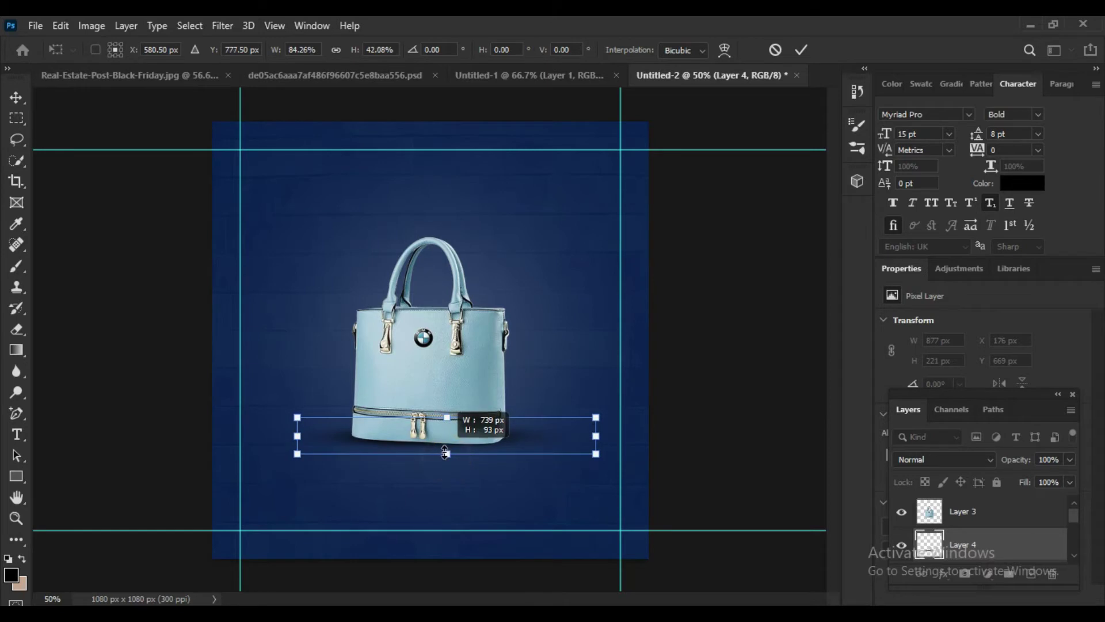
key("Return")
Step: Erase stray parts of the shadow and raise its top edge to about 738 × 88 px
key("e")
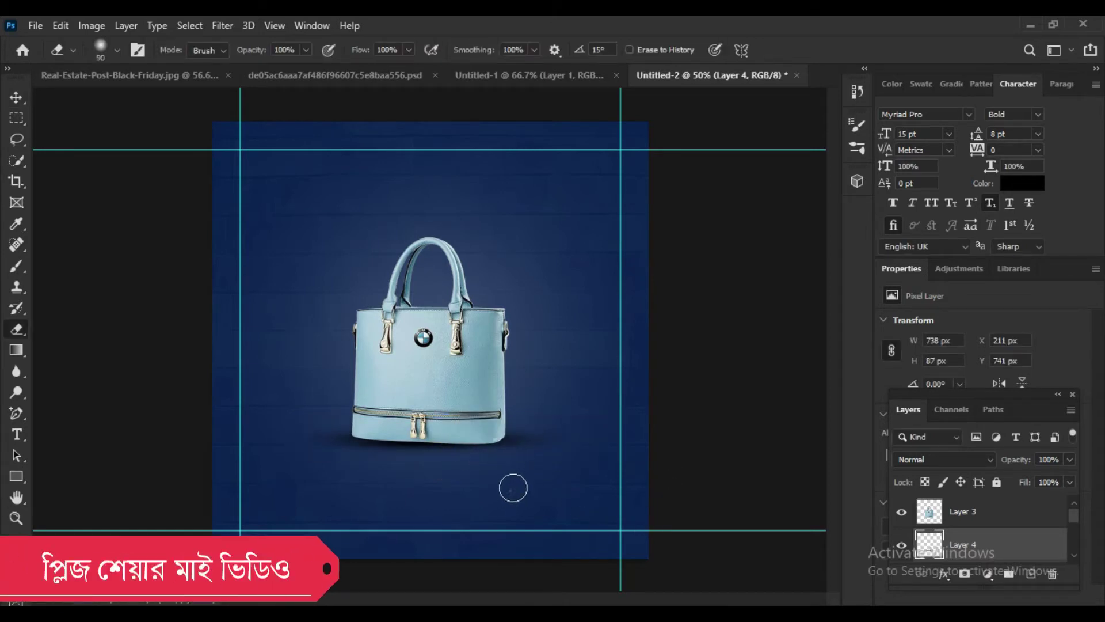
left_click(386, 480)
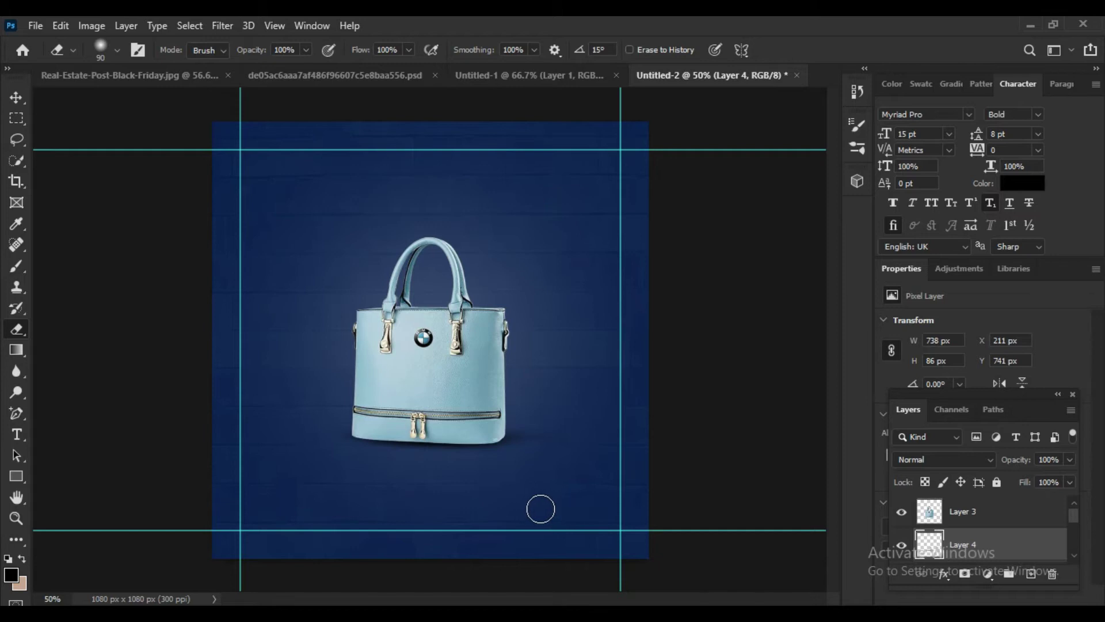
left_click(519, 418)
left_click(522, 441)
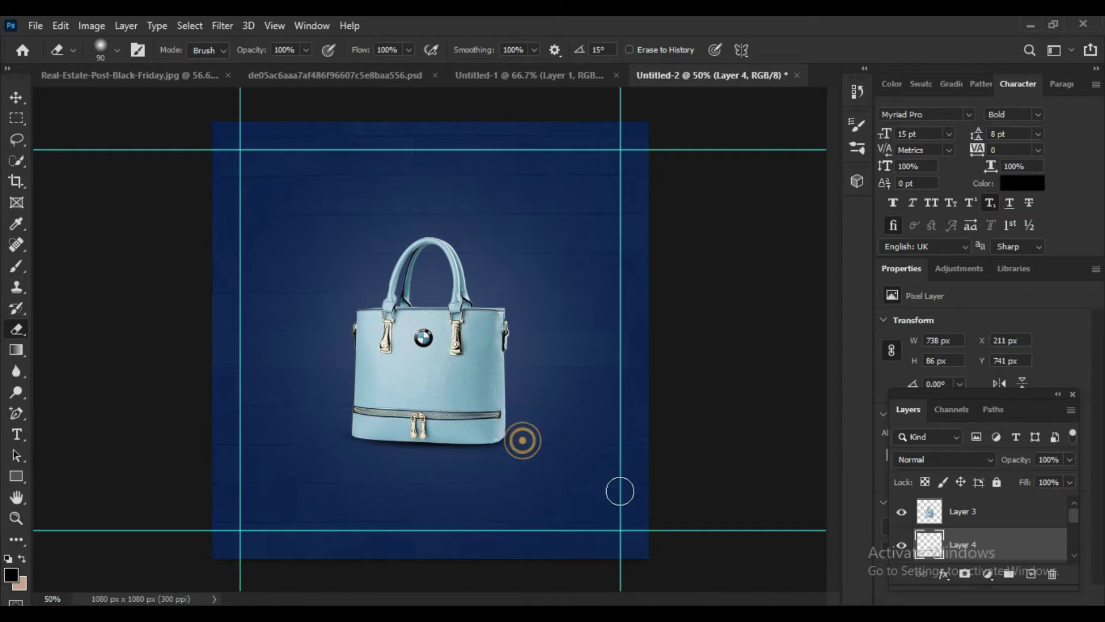
left_click(486, 483)
key("ctrl+t")
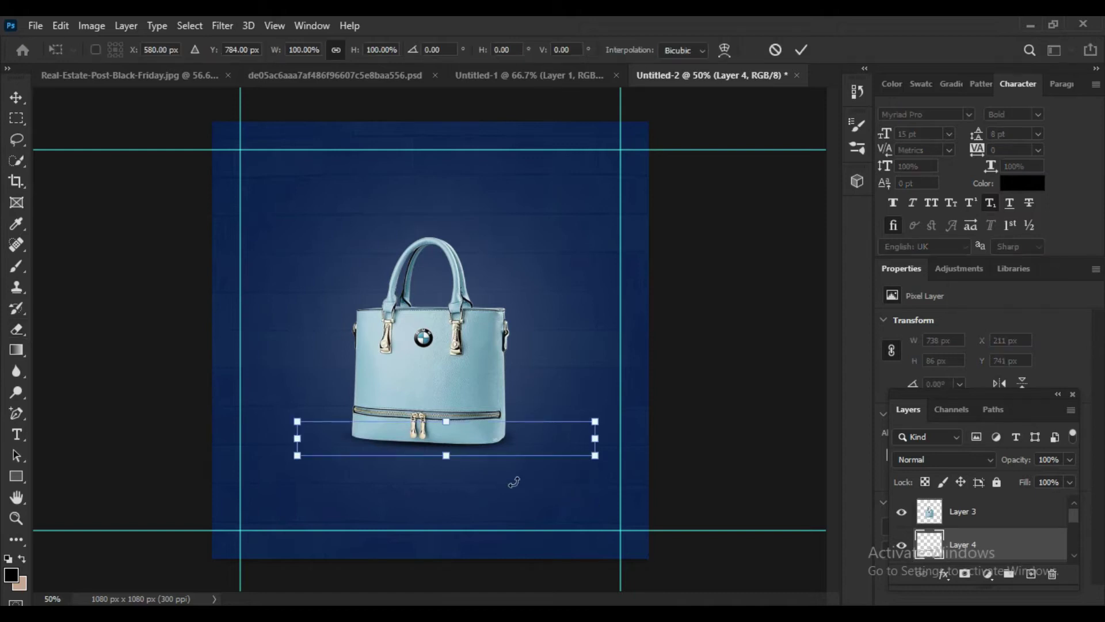
left_click_drag(447, 422, 449, 455)
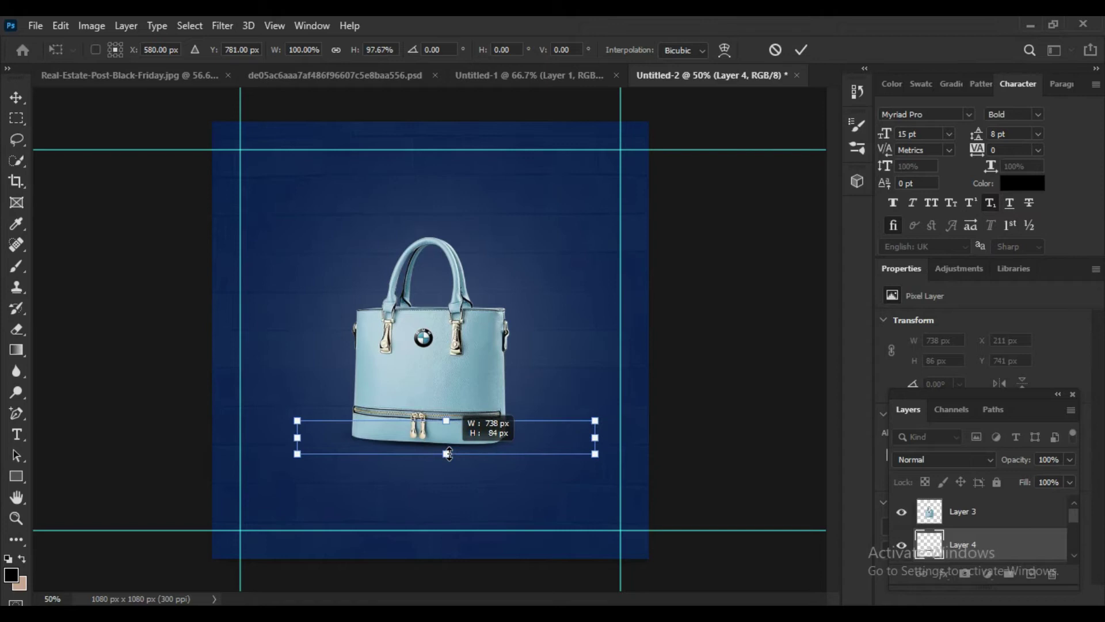
key("Return")
key("e")
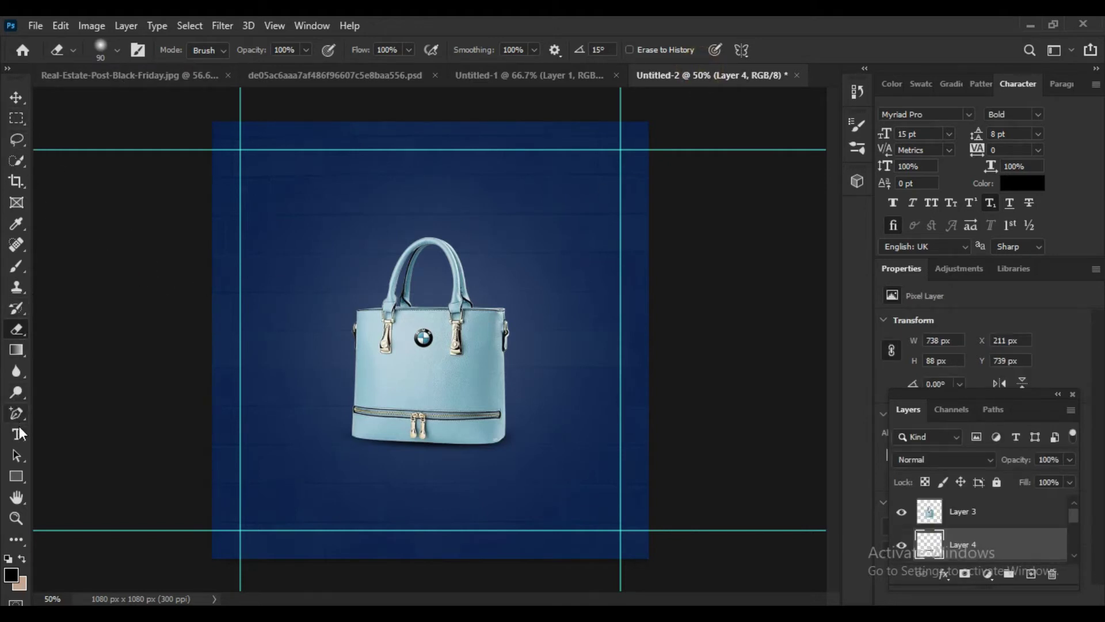
Step: Add a 'Black Fridy' headline text layer above the bag and move it toward the centre
left_click(21, 435)
left_click(351, 199)
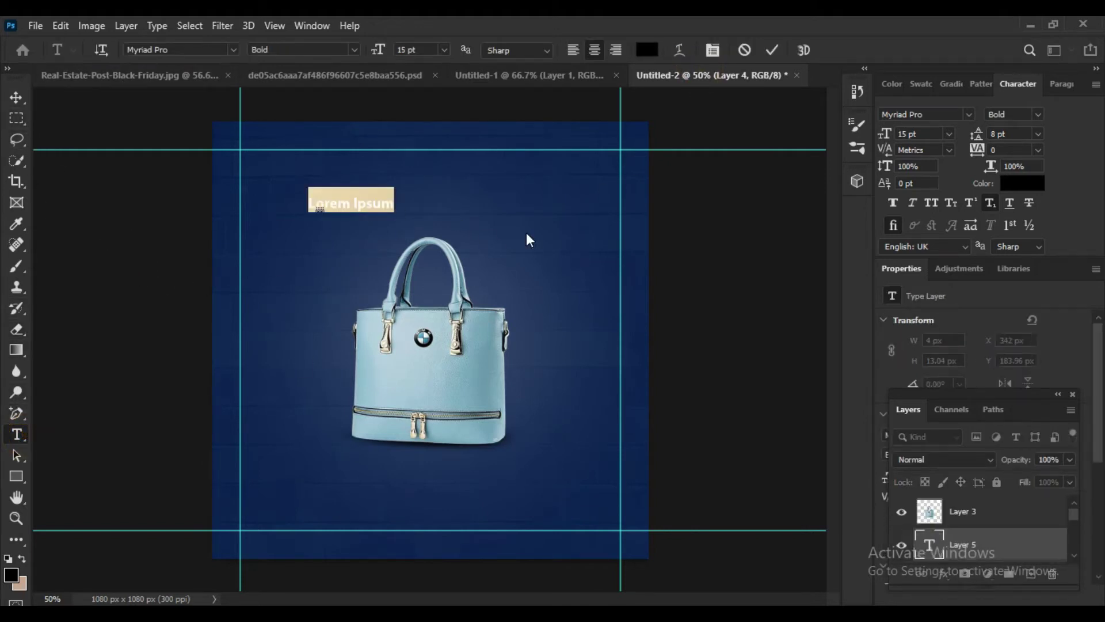
type("BA")
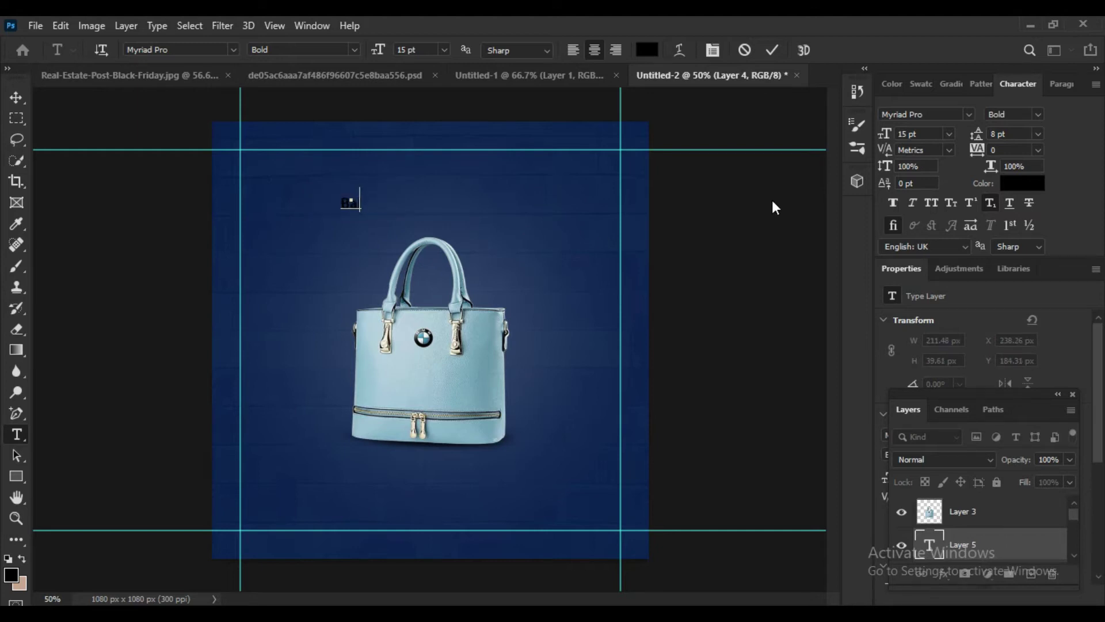
type("Iri")
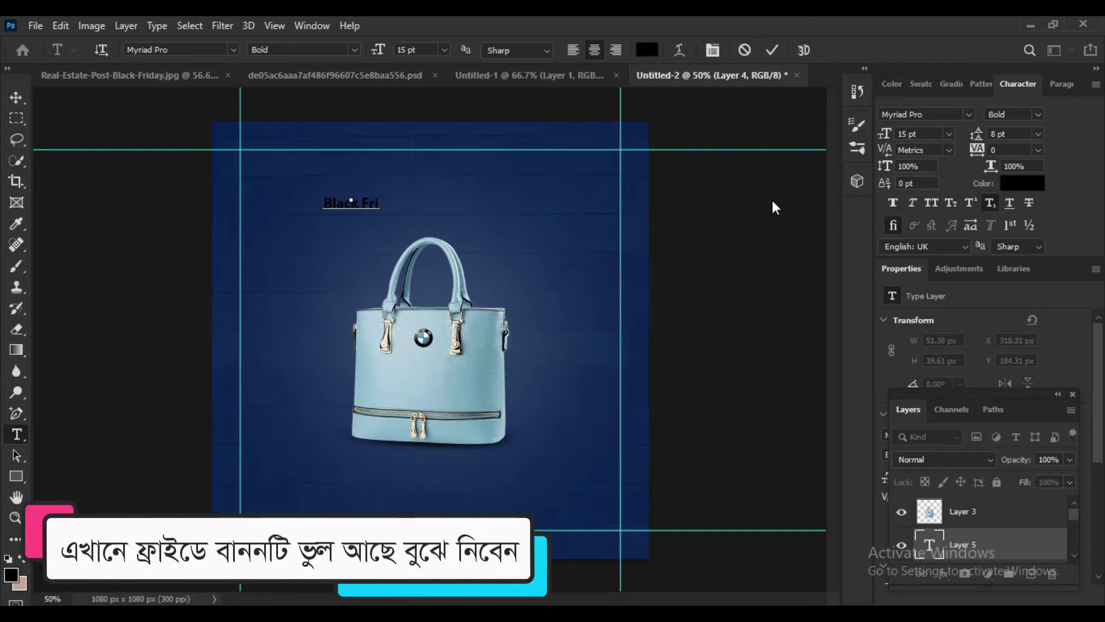
type("dy")
key("ctrl+Return")
key("v")
mouse_move(367, 207)
left_mouse_down()
mouse_move(499, 204)
mouse_move(462, 199)
left_mouse_up()
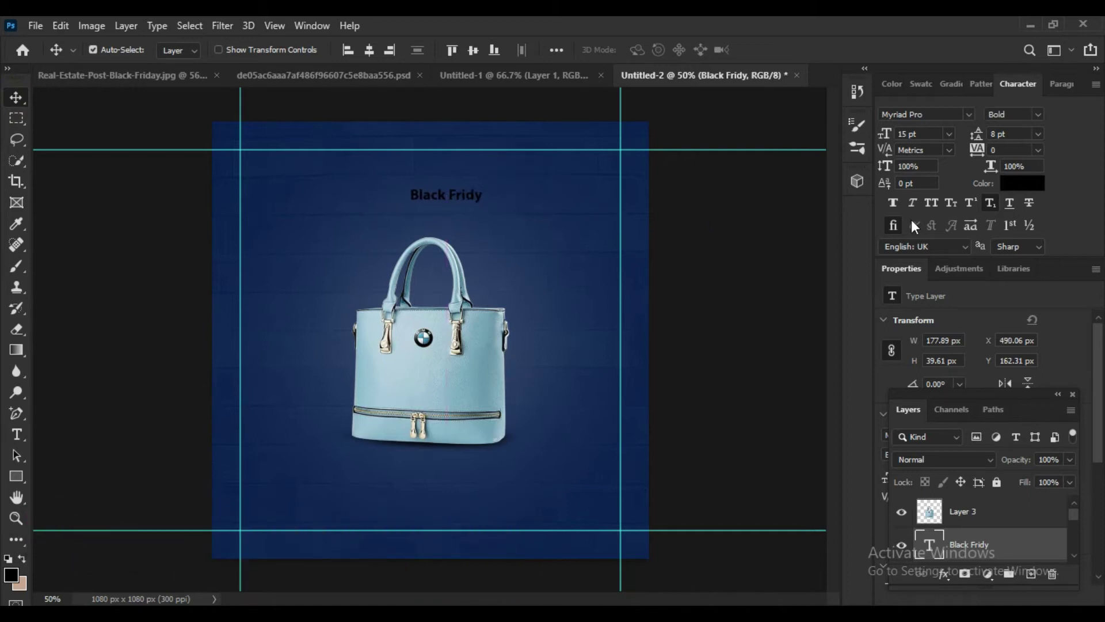
Step: Set the headline to Roboto Medium 30 pt, centred horizontally and raised above the bag
left_click(925, 115)
type("robi")
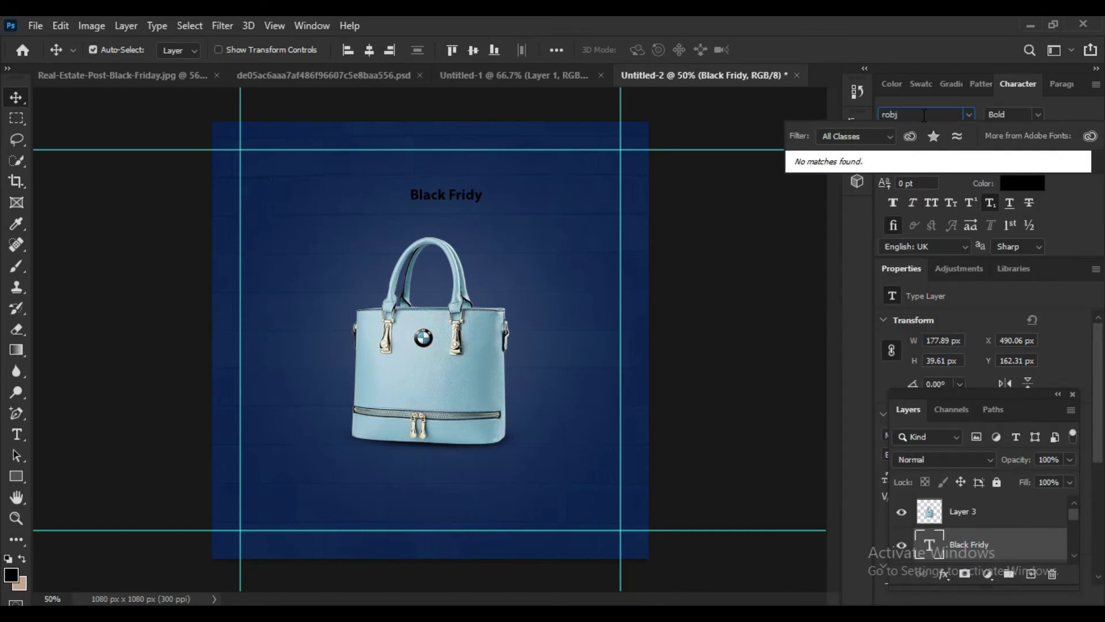
key("BackSpace")
key("BackSpace")
key("BackSpace")
type("Roboto")
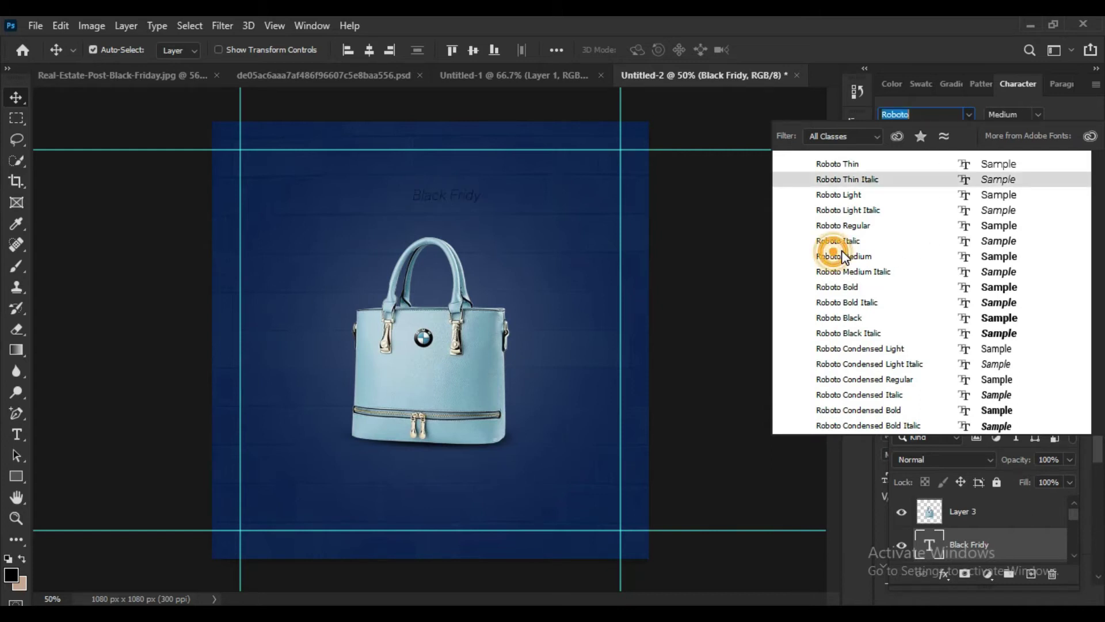
left_click(842, 257)
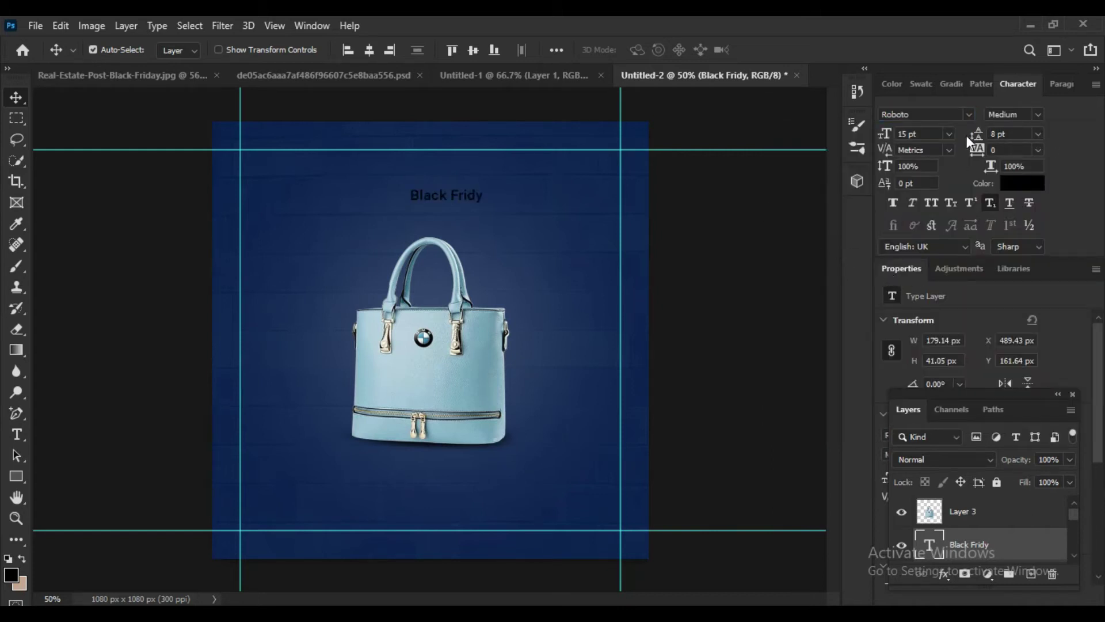
left_click(927, 134)
type("30")
key("Return")
left_click(367, 51)
left_click_drag(441, 197, 449, 176)
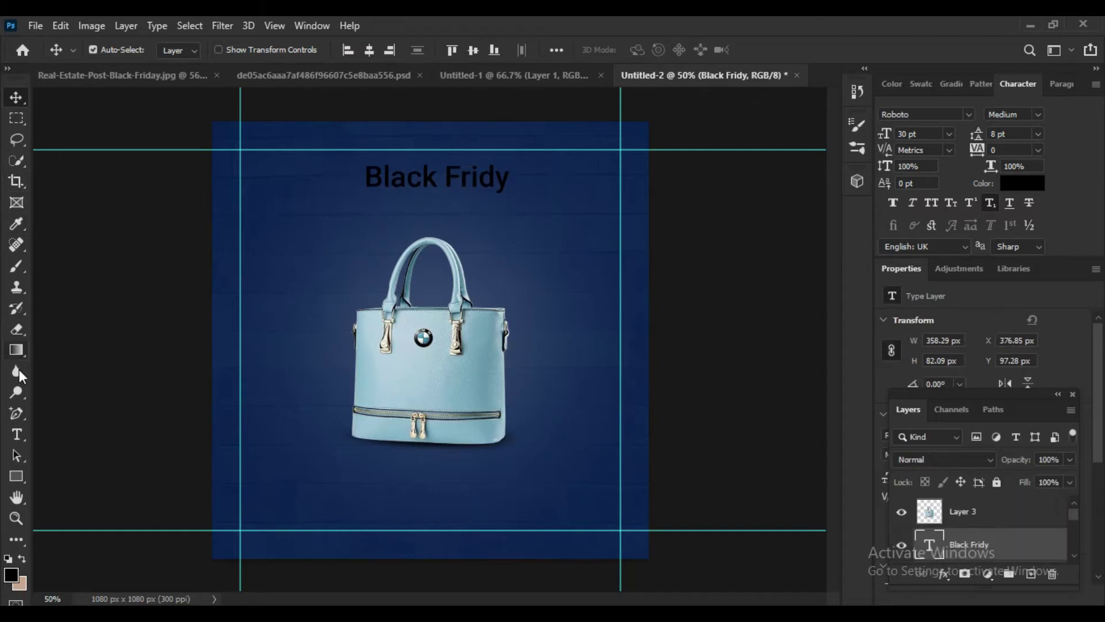
Step: Break the headline onto two lines and set 16 pt line spacing
left_click(18, 436)
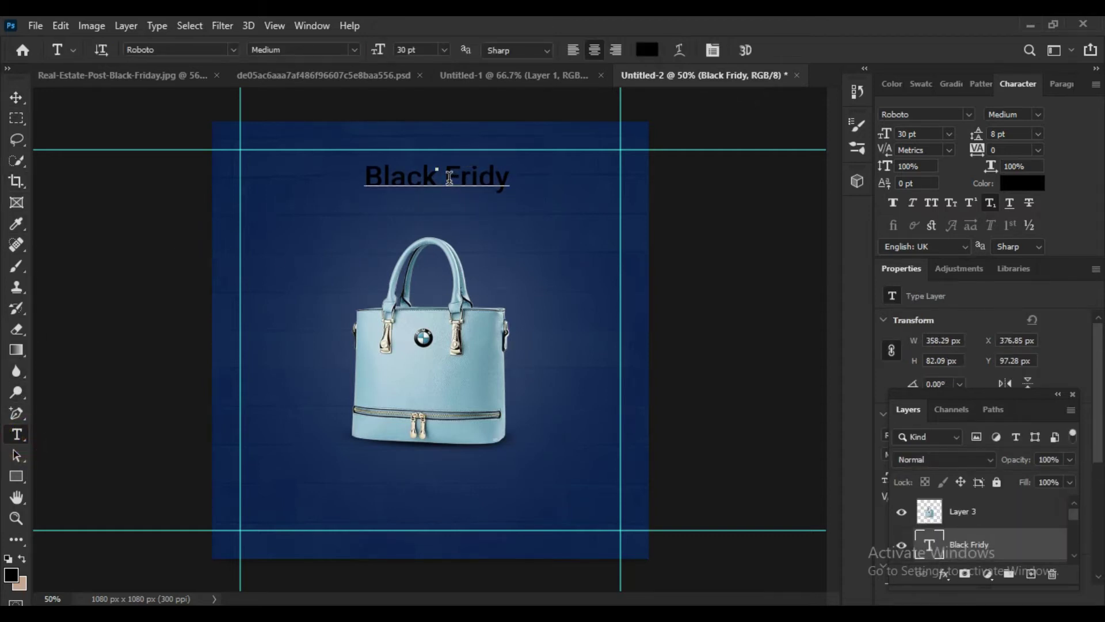
left_click(448, 176)
key("Return")
type("\\")
left_click(16, 97)
left_click(1036, 136)
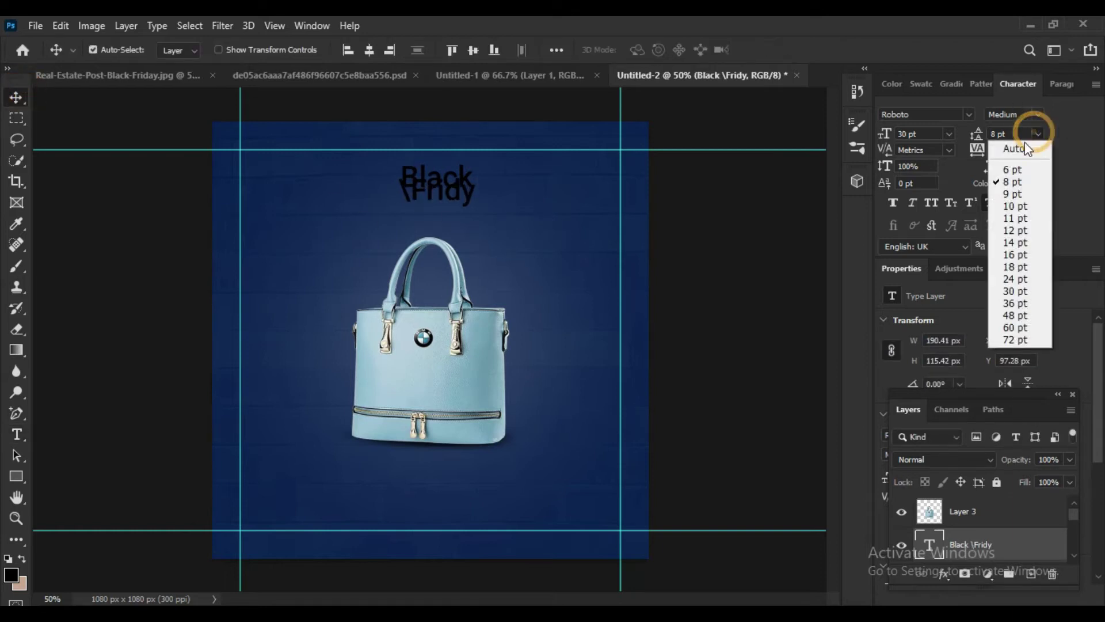
left_click(1019, 262)
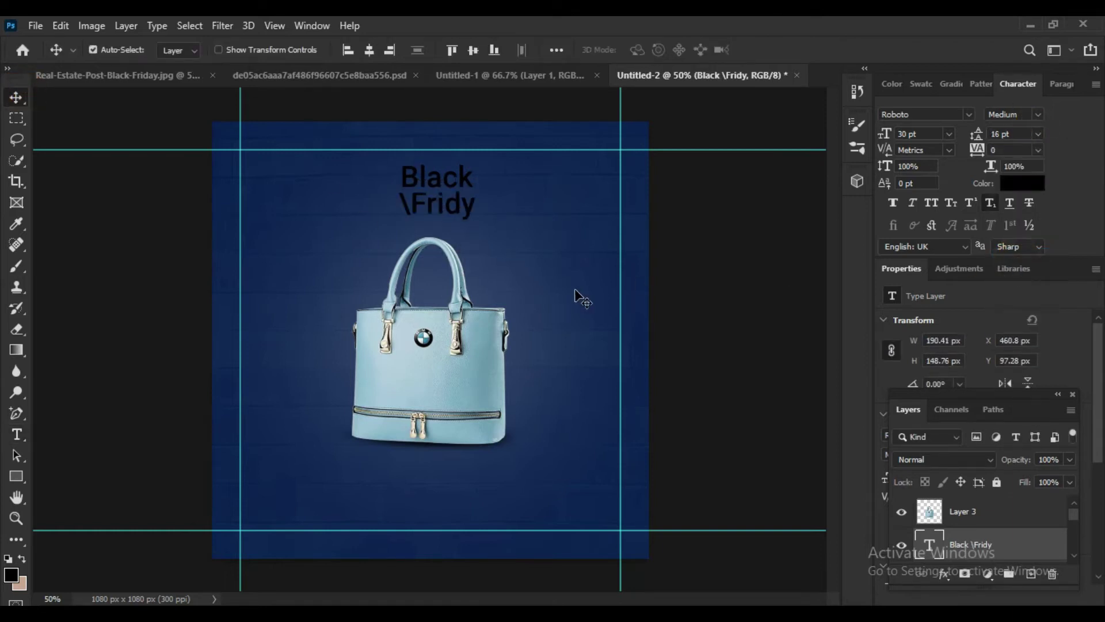
Step: Delete the stray backslash and set the whole heading to 55 pt
left_click(16, 435)
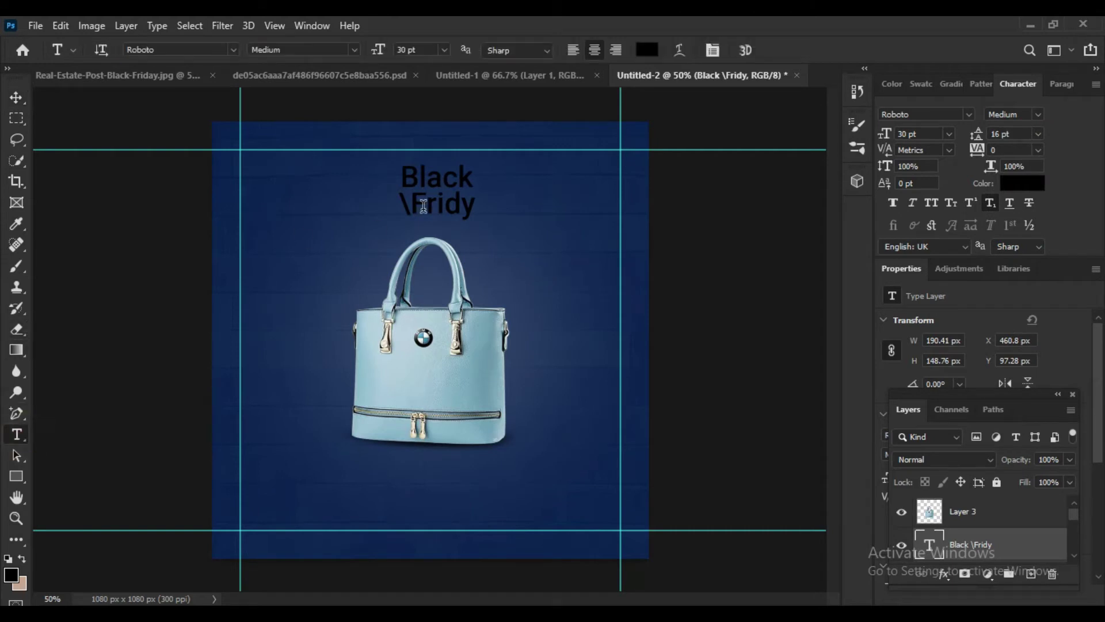
left_click_drag(412, 203, 399, 203)
key("BackSpace")
key("ctrl+a")
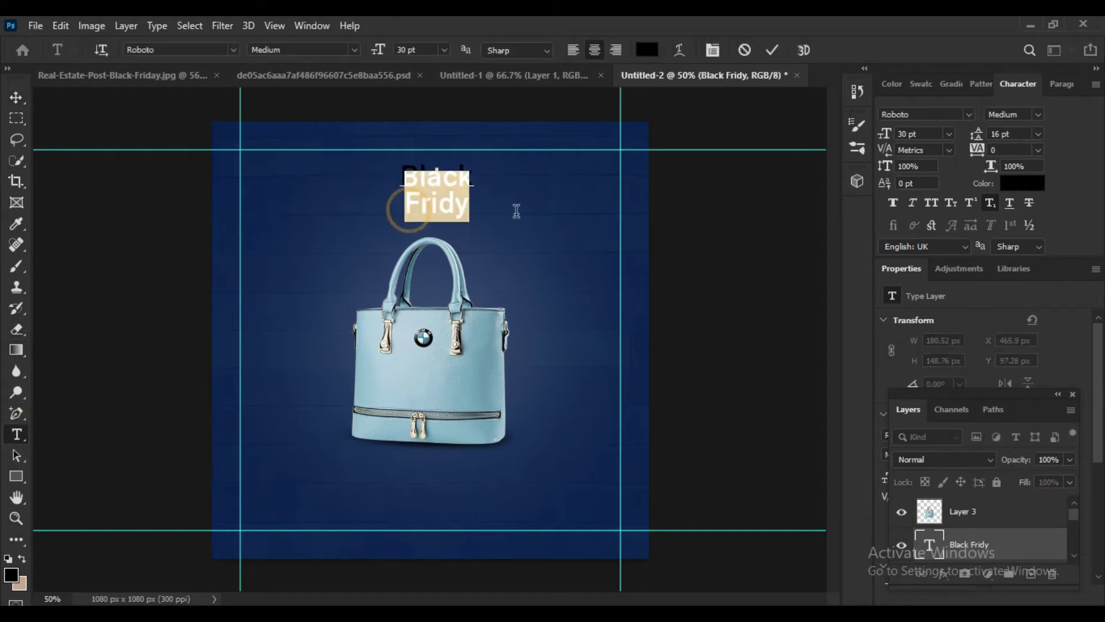
left_click(928, 135)
type("5")
key("BackSpace")
type("55")
key("Return")
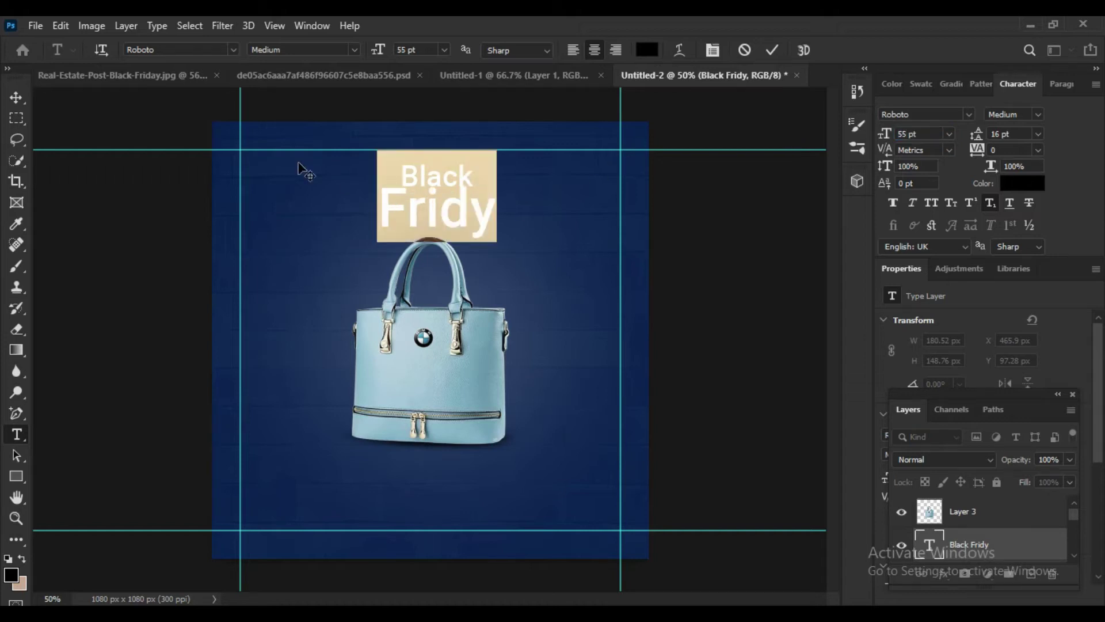
Step: Tighten the heading's line spacing to 19 pt
left_click(1008, 133)
left_click(1009, 288)
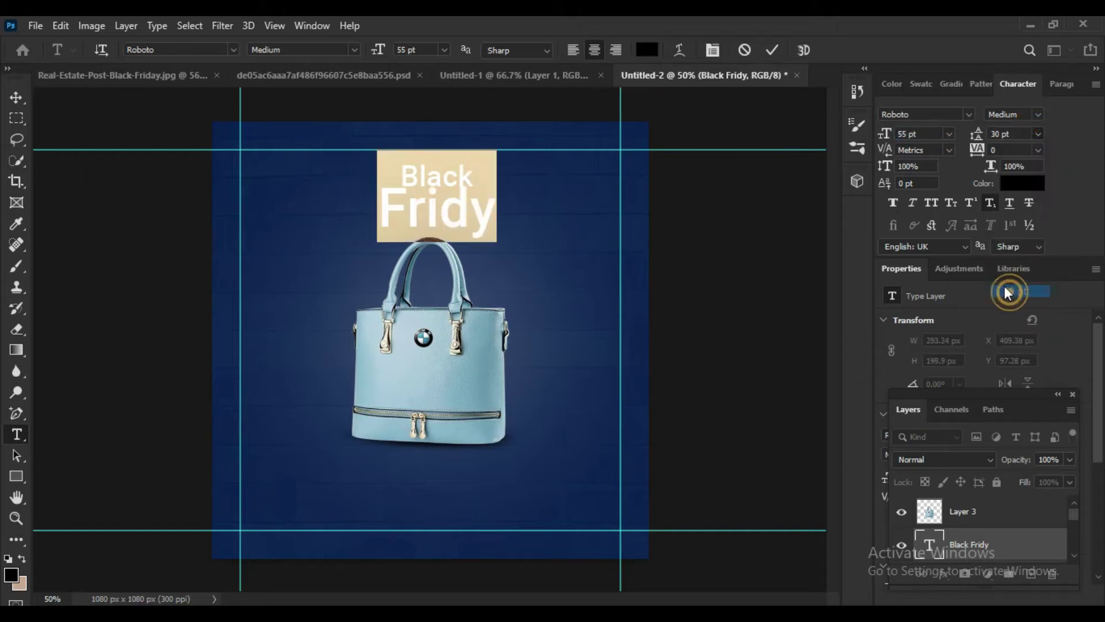
left_click(1038, 134)
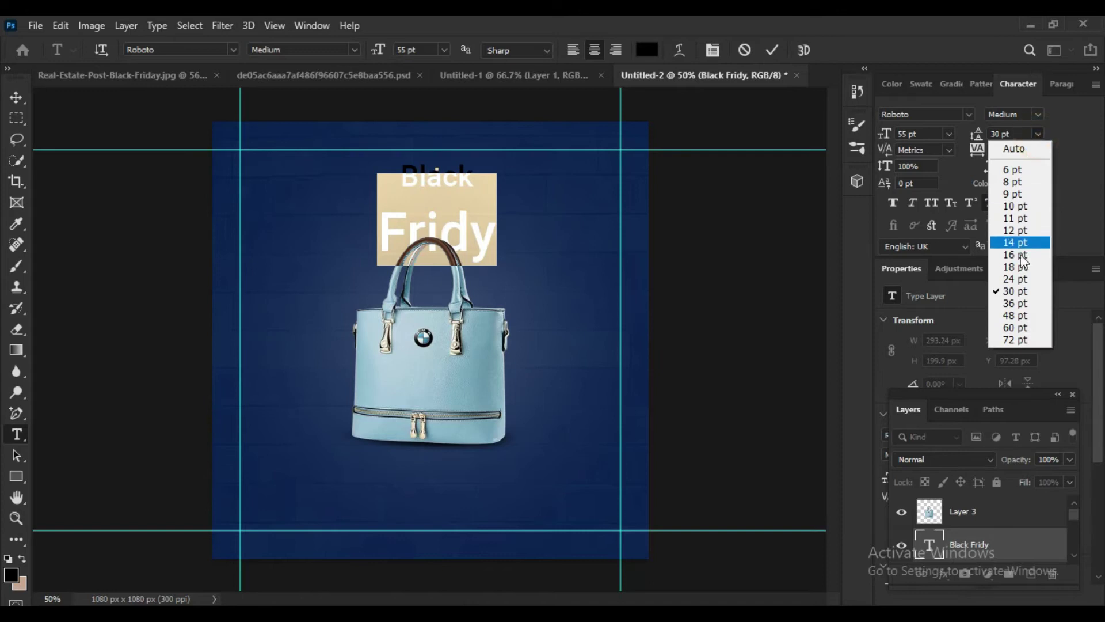
left_click(1016, 278)
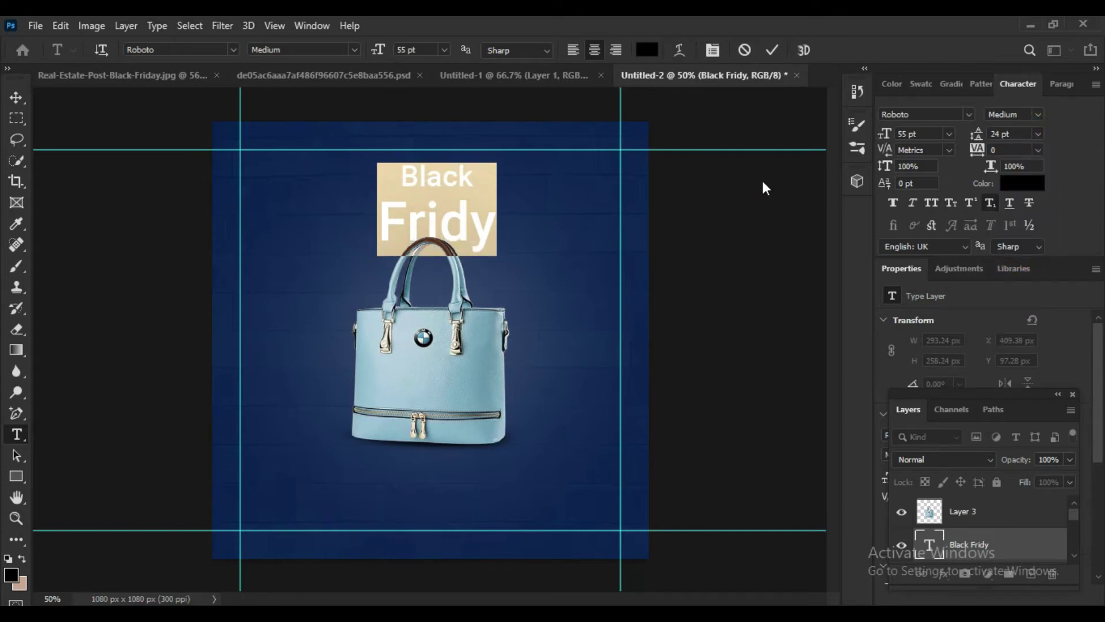
key("ctrl+Return")
key("Return")
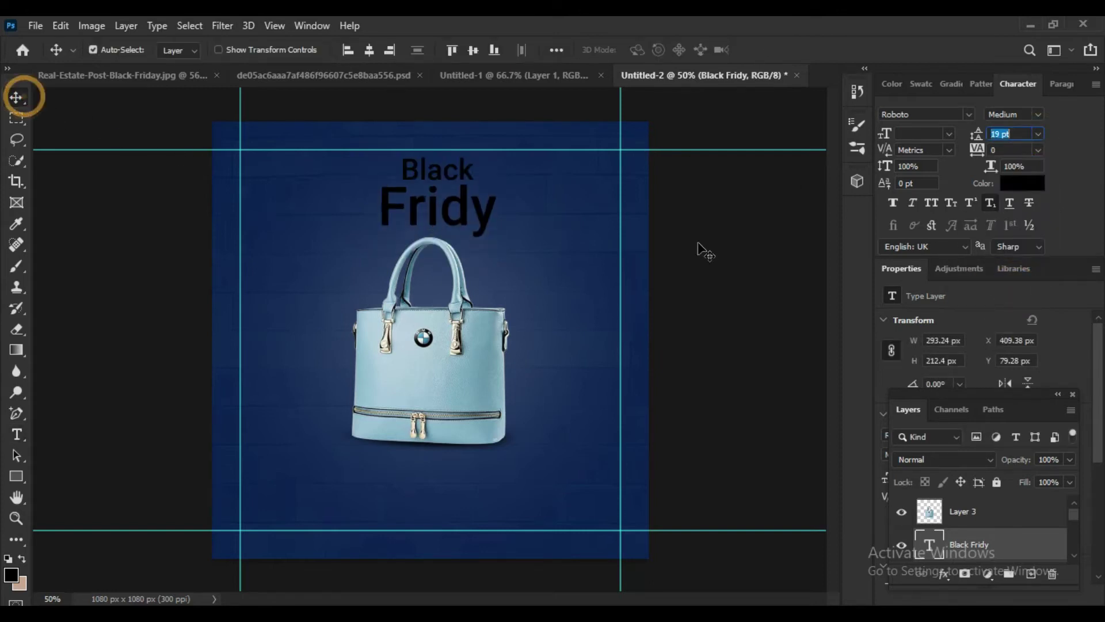
Step: Select the word 'Black' and set it to 40 pt
left_click(23, 433)
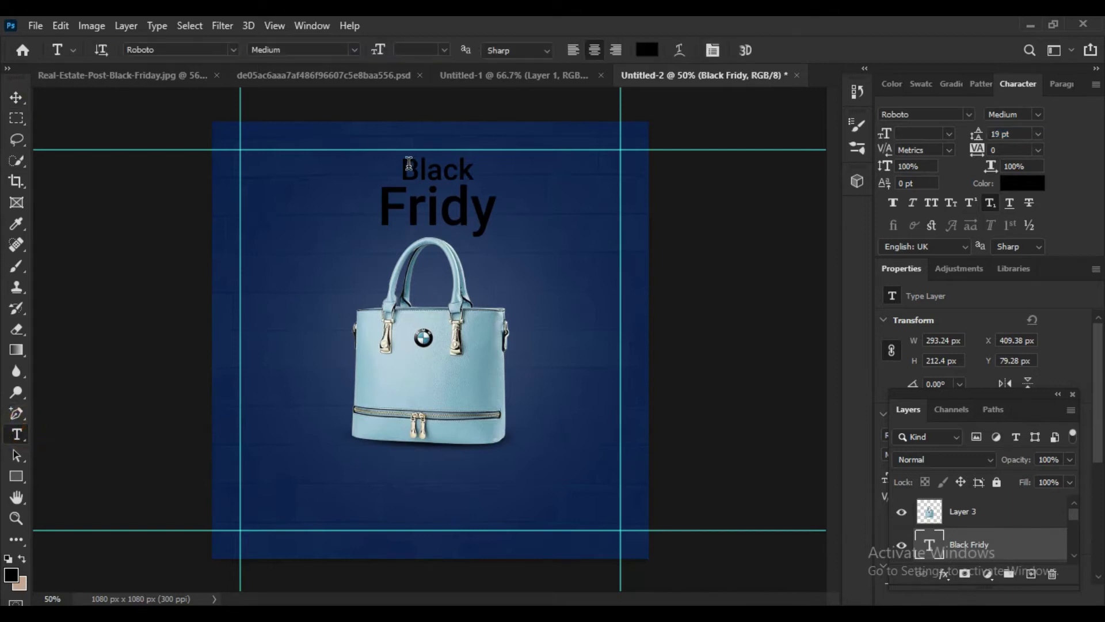
left_click_drag(405, 164, 481, 164)
left_click(482, 164)
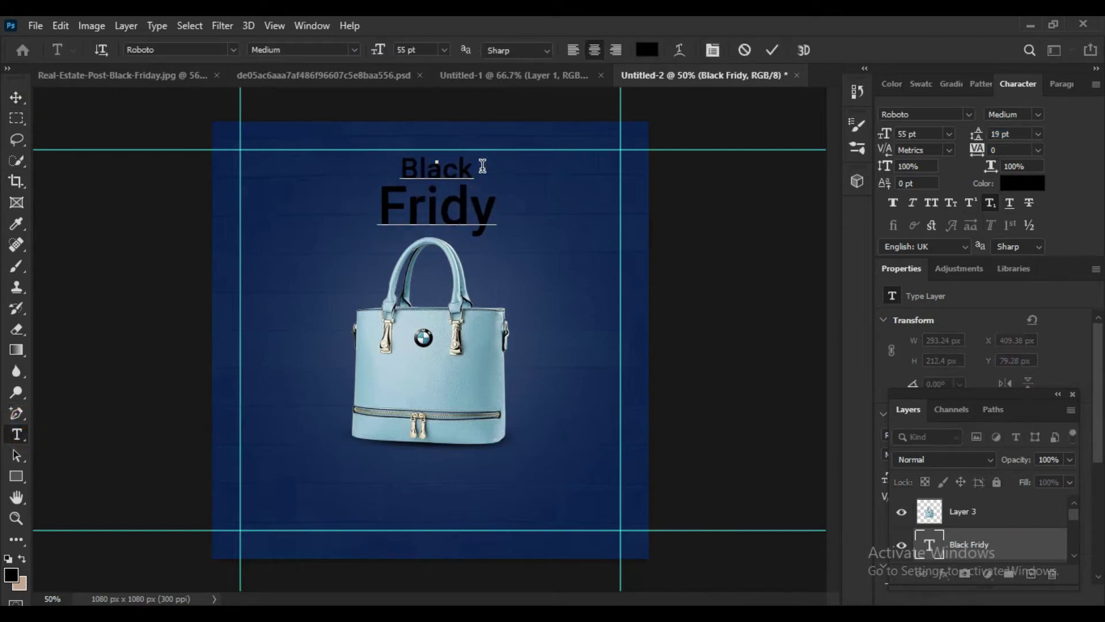
double_click(482, 166)
left_click(922, 134)
type("40")
key("Return")
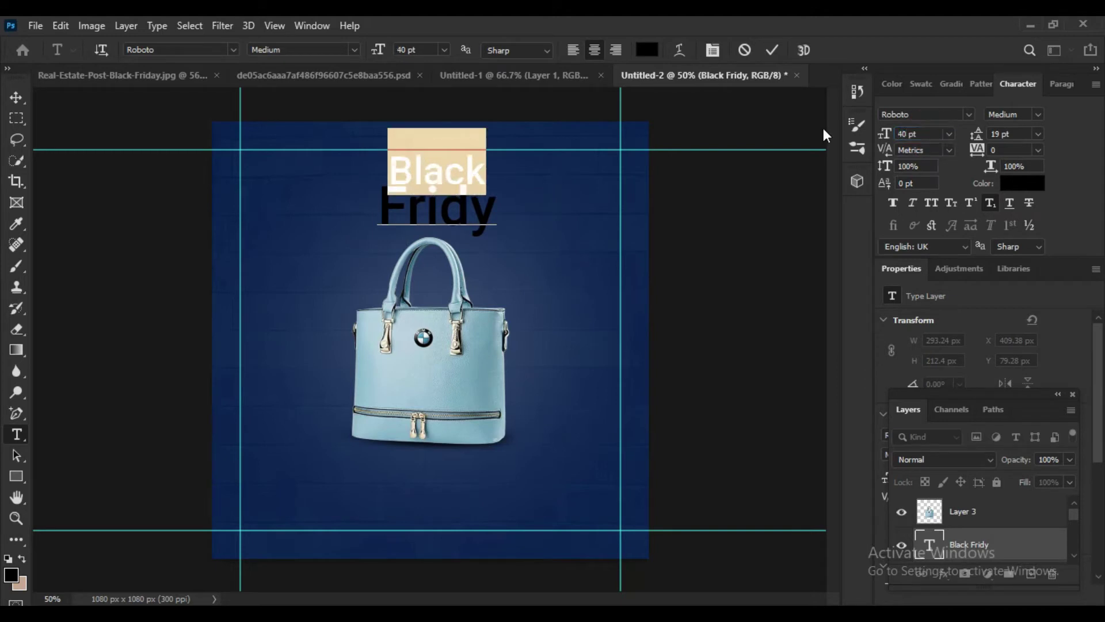
Step: Colour the word 'Black' yellow (ffff00) and 'Fridy' white
left_click(1014, 191)
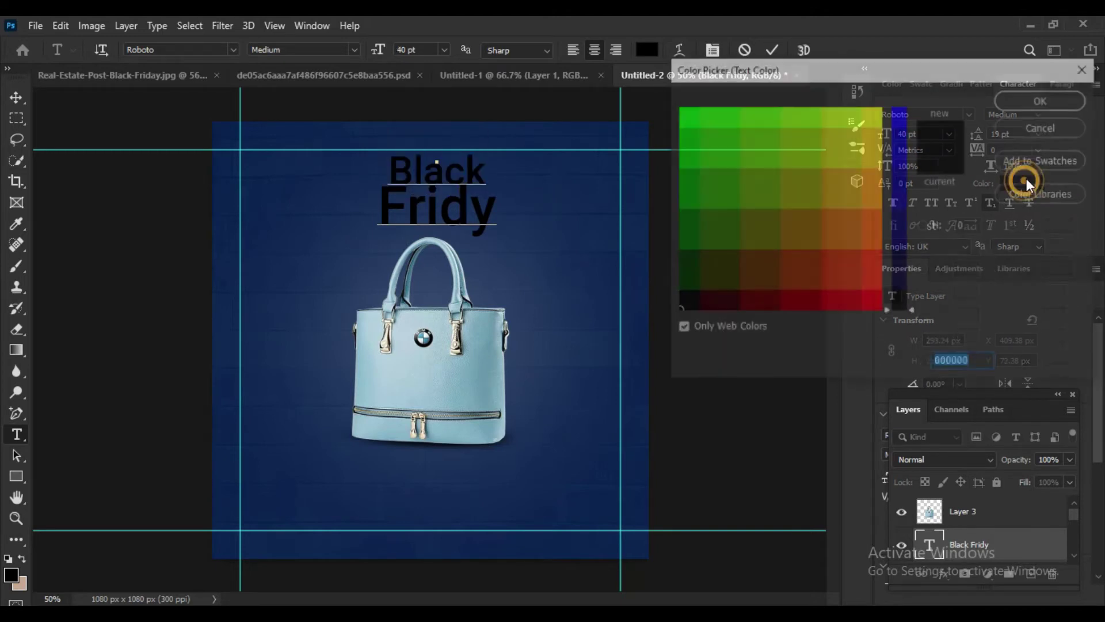
left_click(862, 118)
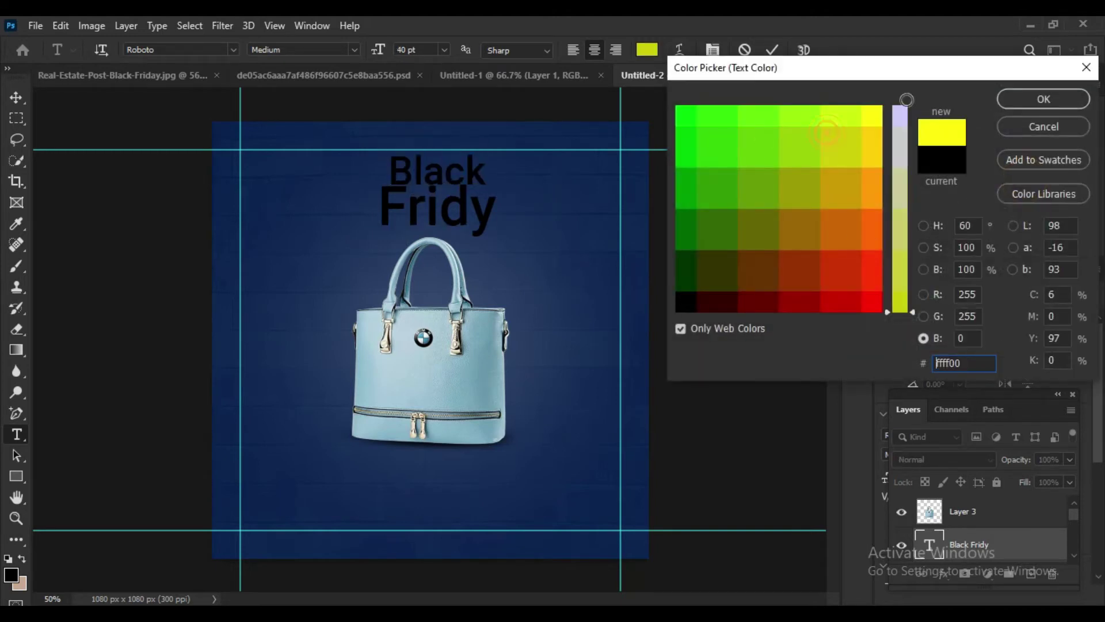
left_click(1043, 99)
left_click(389, 213)
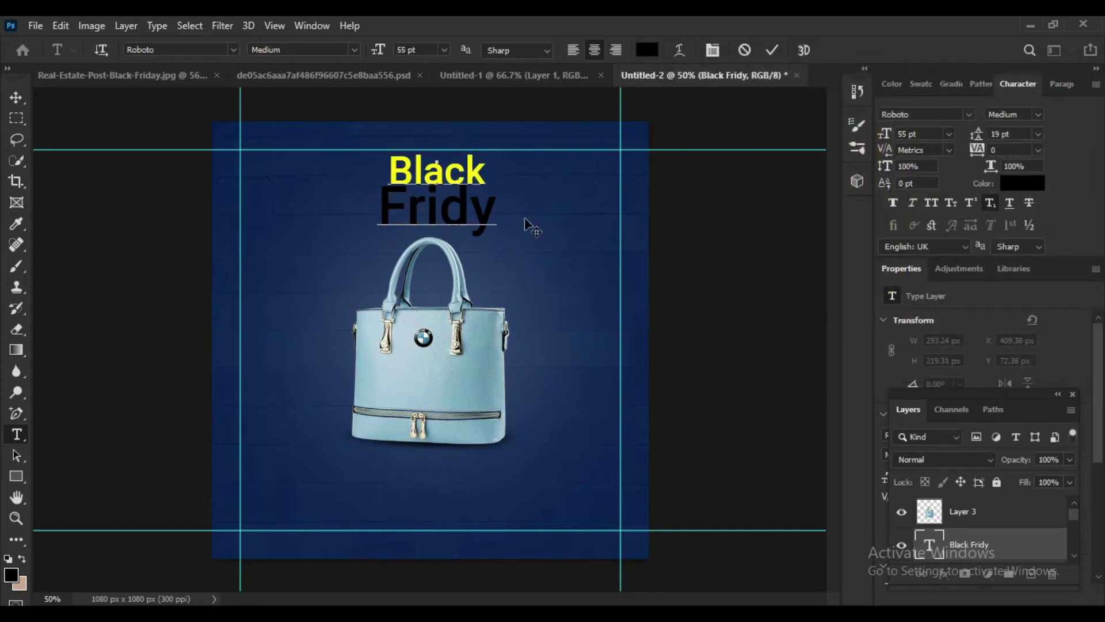
double_click(498, 214)
left_click(1018, 184)
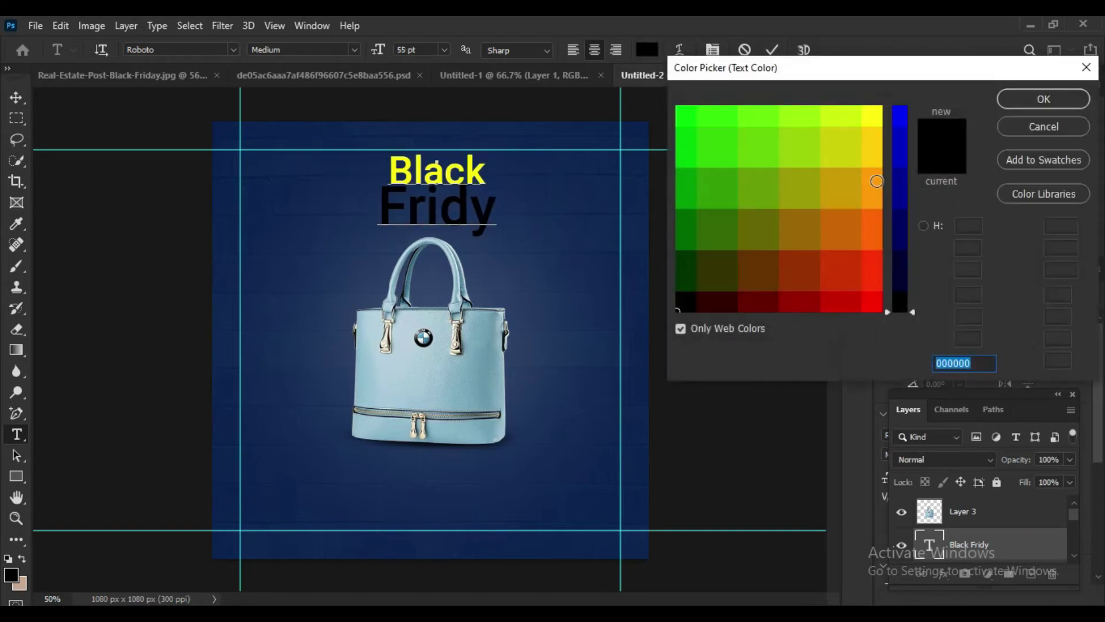
left_click(880, 107)
left_click(905, 124)
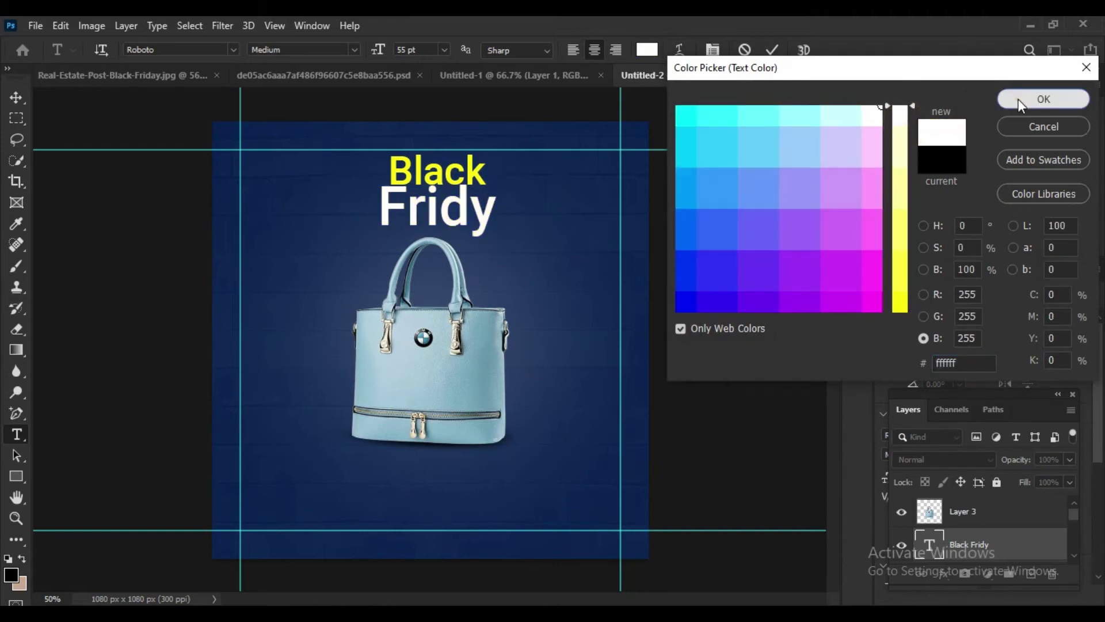
left_click(1043, 99)
Step: Commit the heading and centre it horizontally on the canvas
left_click(17, 98)
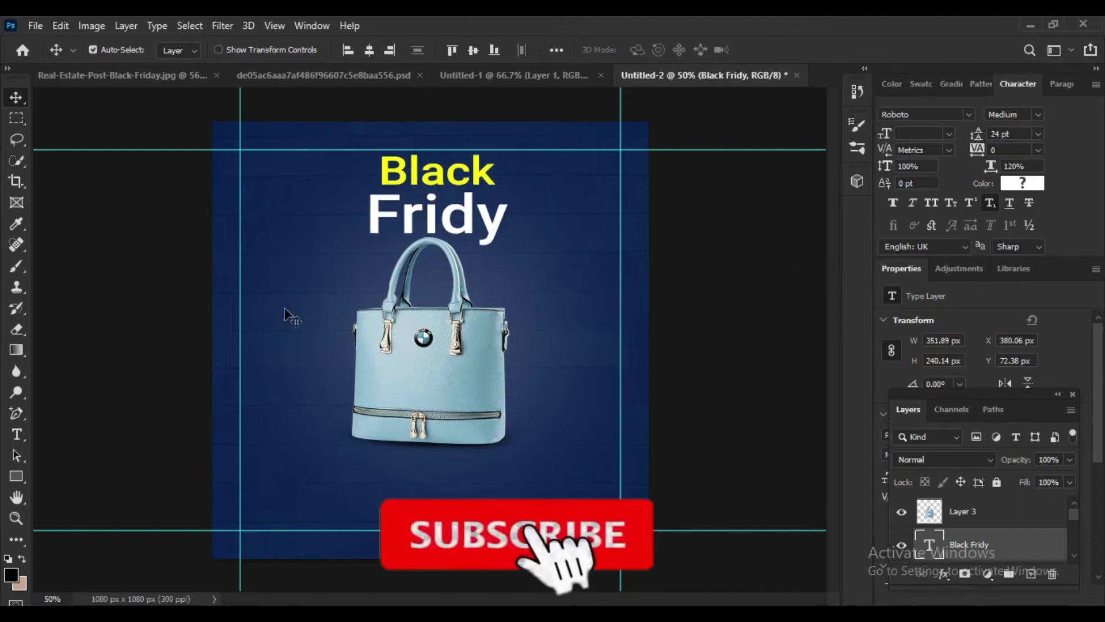
left_click(369, 49)
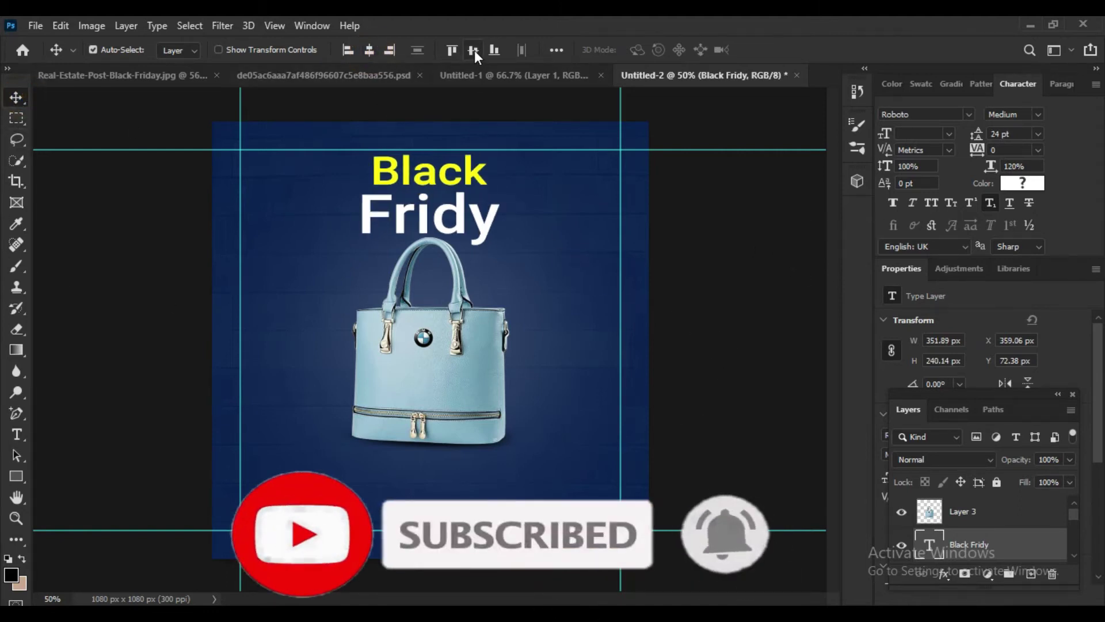
left_click(17, 434)
Step: Make all of the Black Fridy heading Roboto Bold, 60 pt, with 130% horizontal scale
left_click(358, 217)
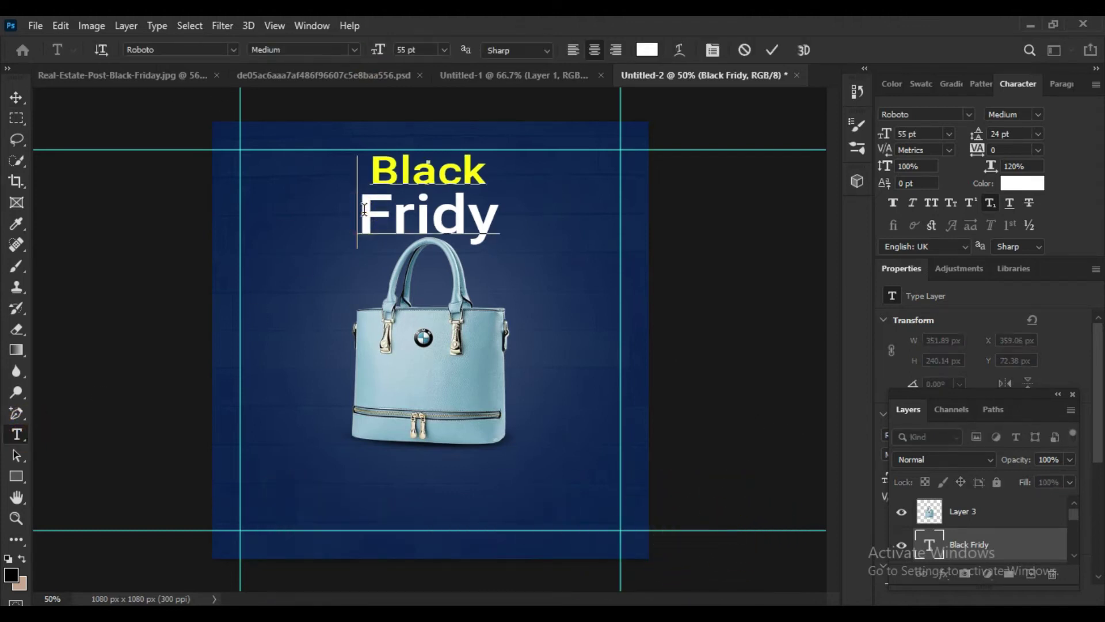
key("ctrl+a")
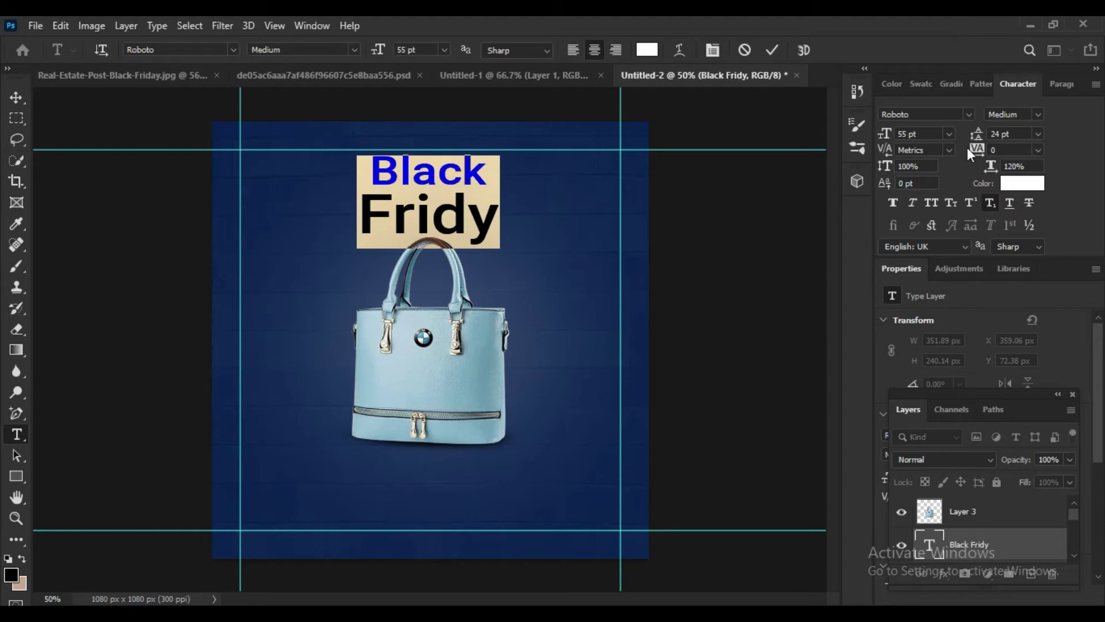
left_click(1040, 118)
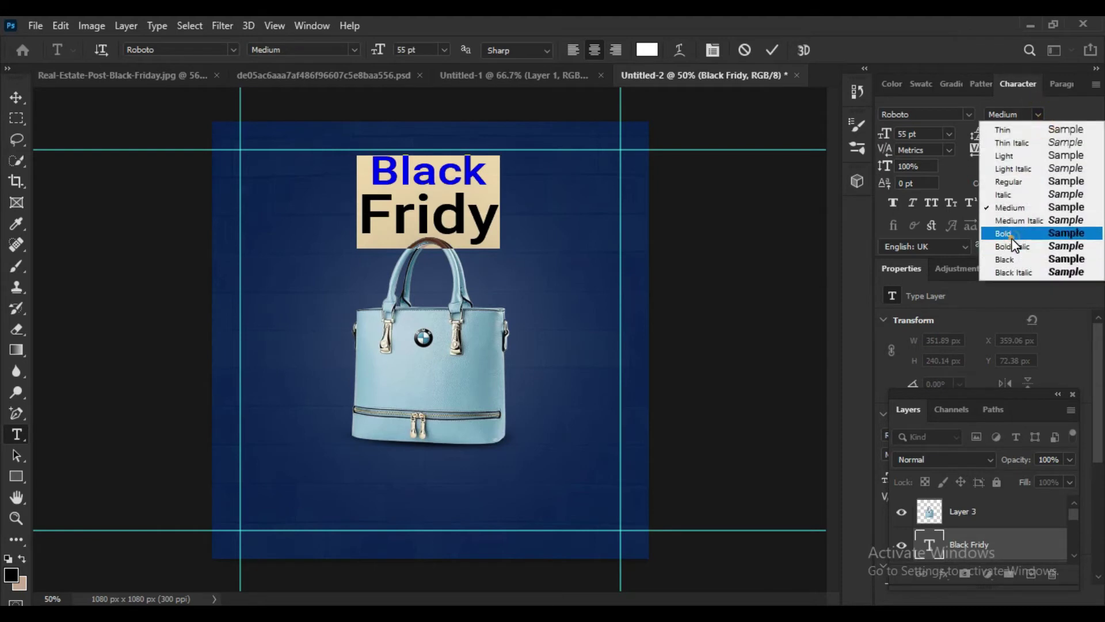
left_click(1011, 241)
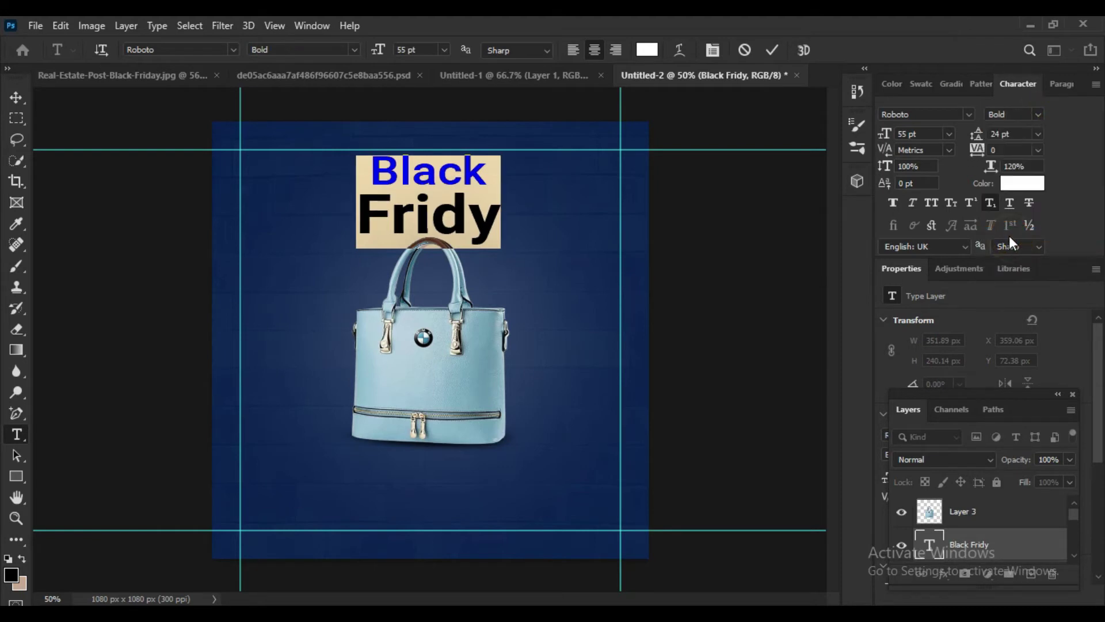
left_click(916, 134)
type("60")
key("Return")
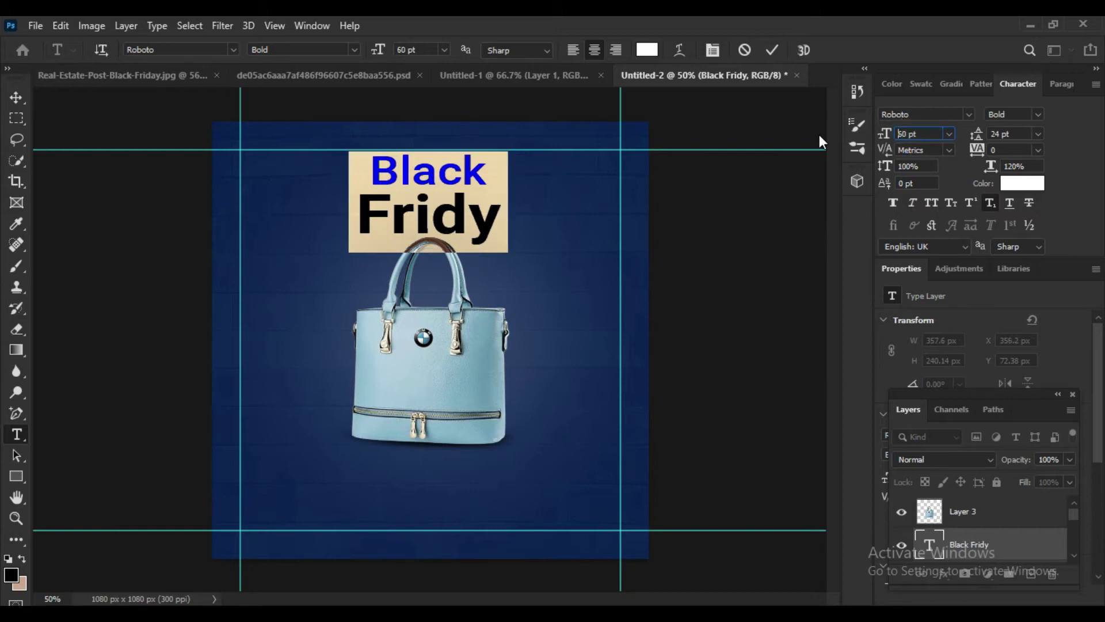
double_click(1019, 166)
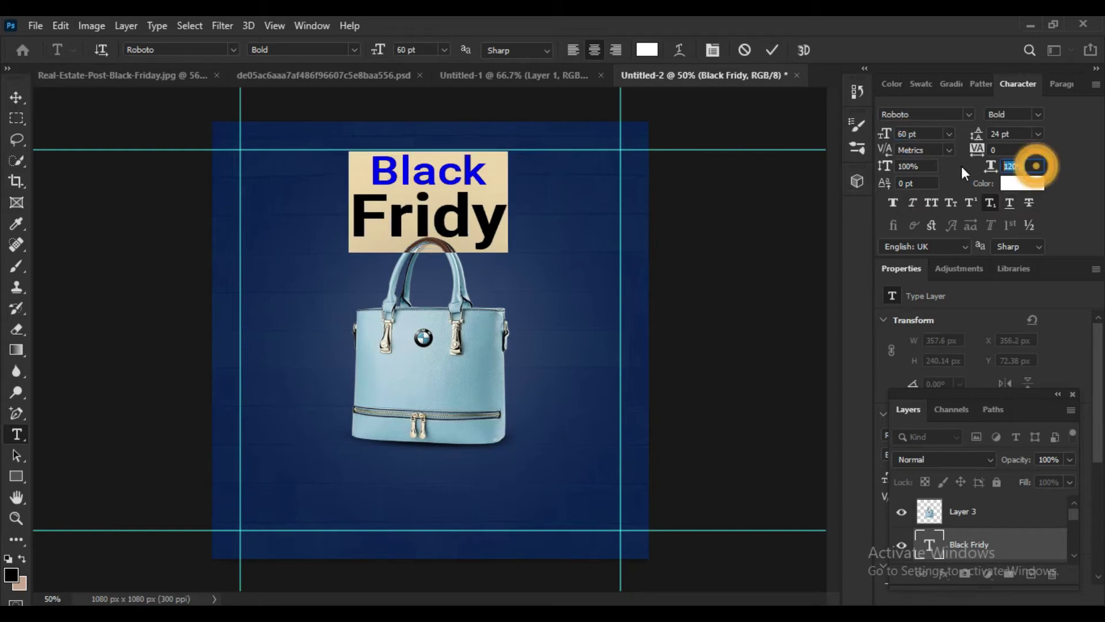
type("130")
key("Return")
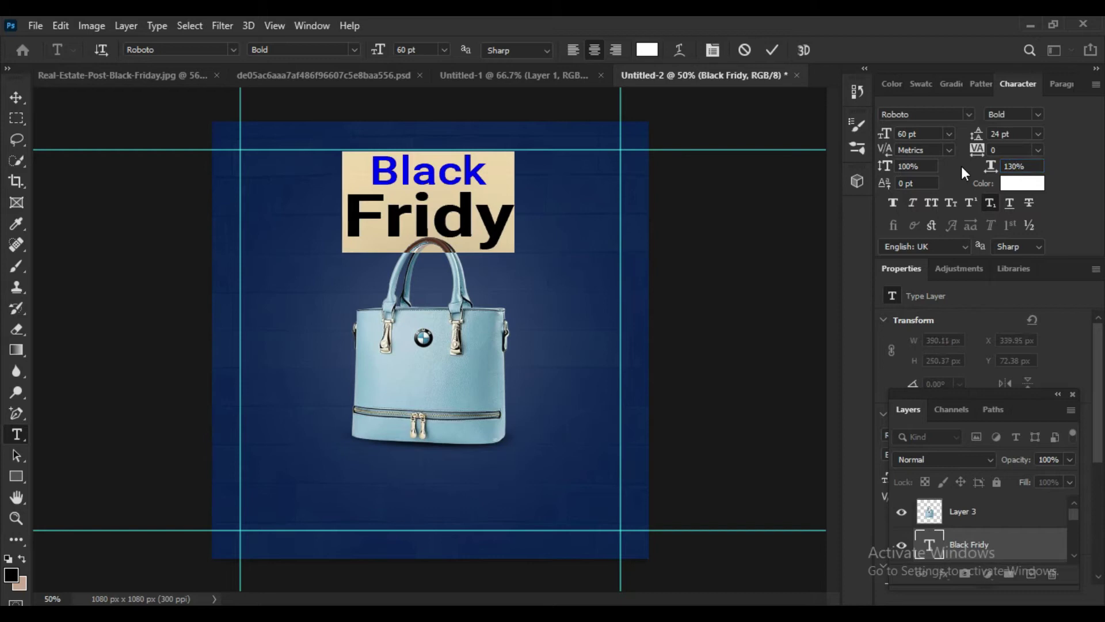
left_click(14, 96)
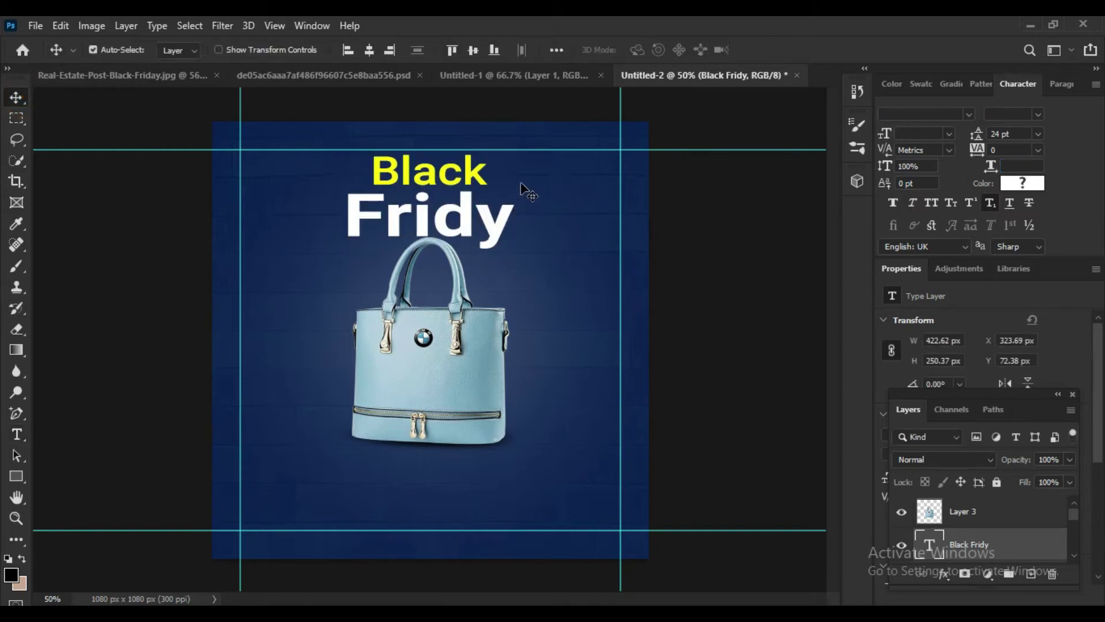
Step: Scale the handbag image down proportionally to about 349 × 417 px
left_click(979, 509)
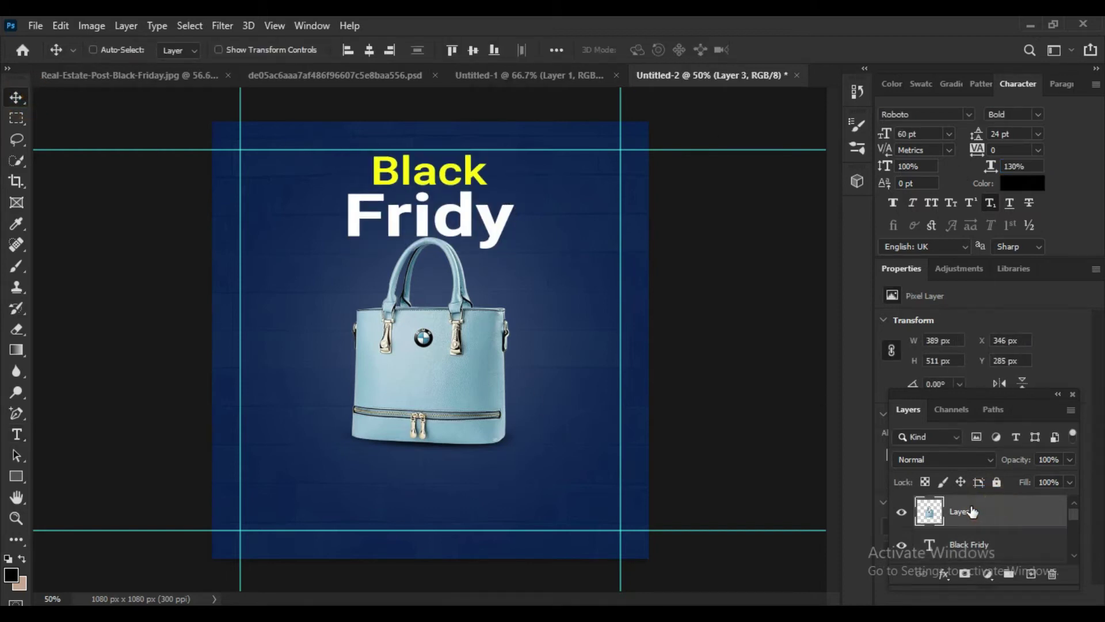
key("ctrl+t")
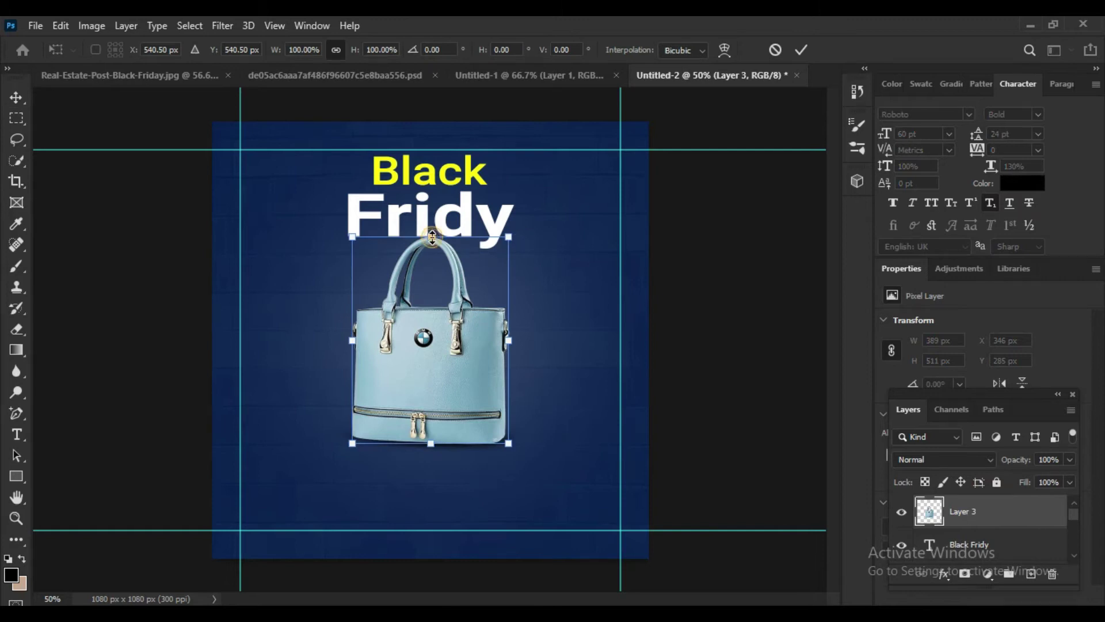
left_click_drag(431, 236, 430, 248)
left_click_drag(510, 249, 501, 259)
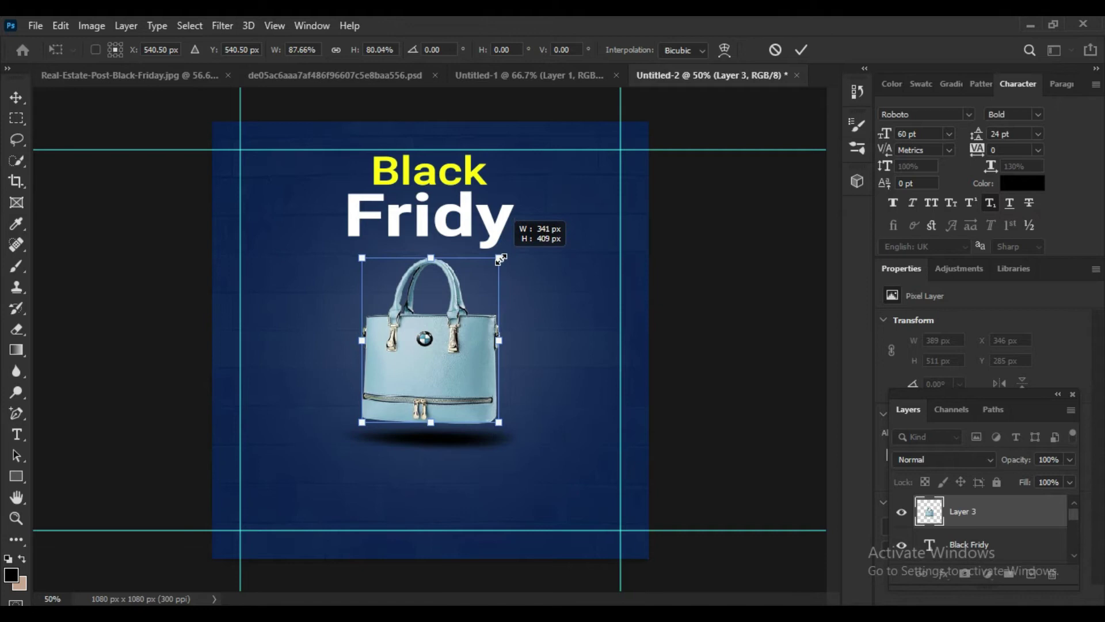
key("Return")
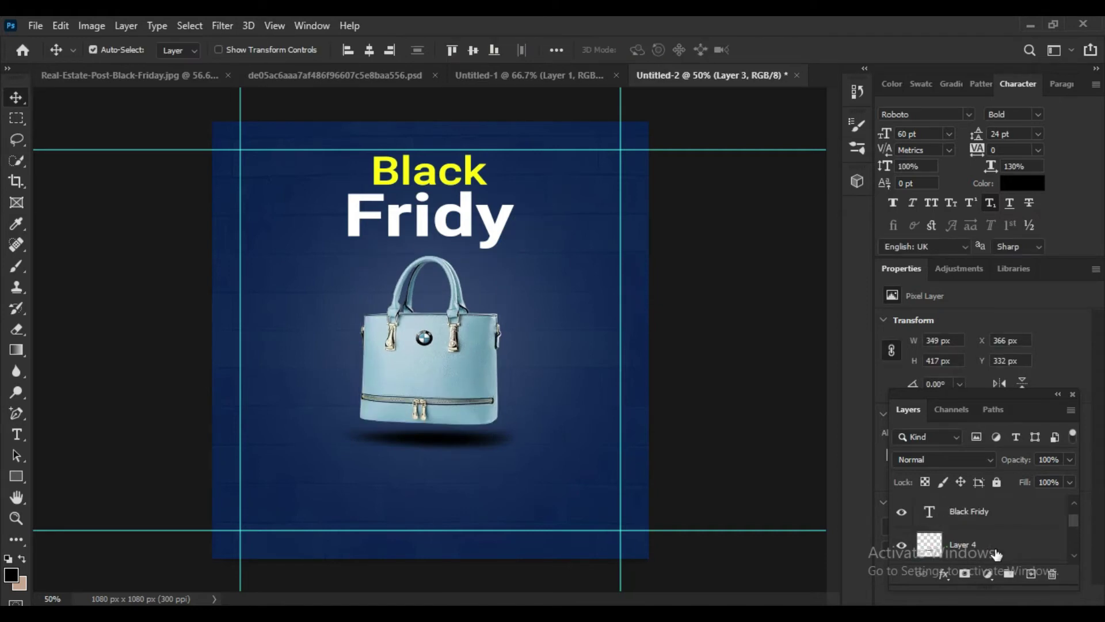
scroll(994, 549, "up", 1)
scroll(995, 549, "down", 1)
scroll(992, 550, "up", 1)
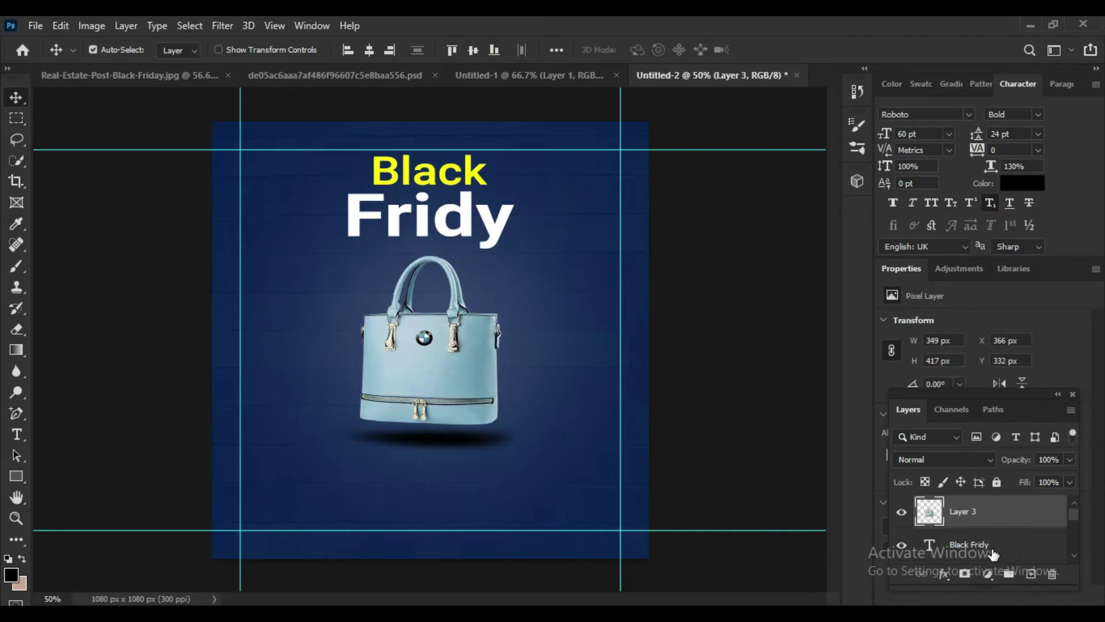
scroll(992, 538, "down", 2)
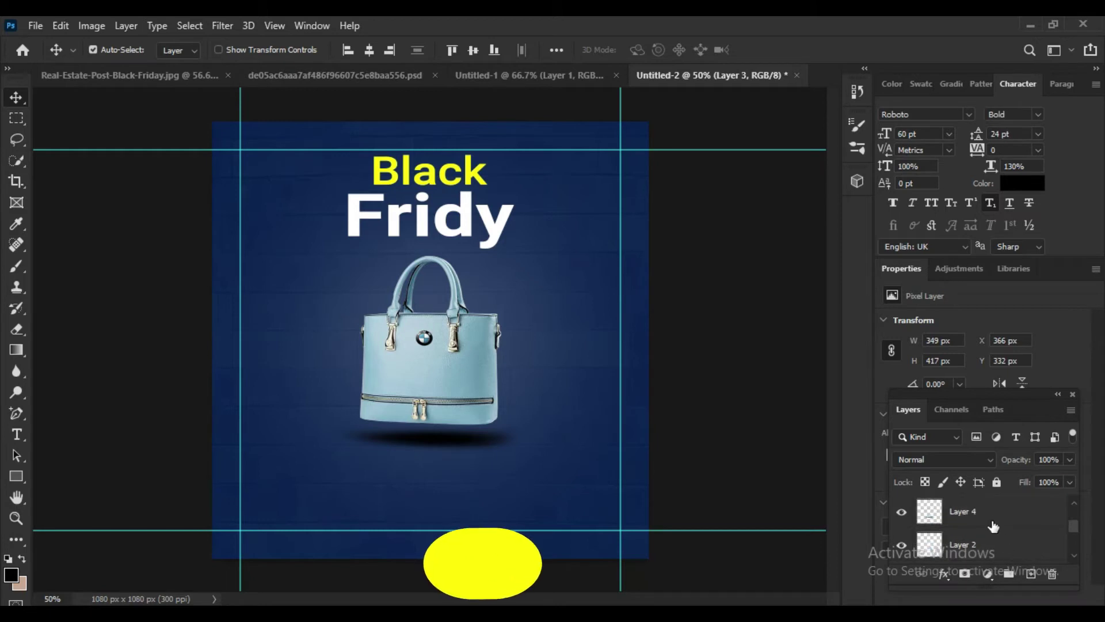
scroll(993, 525, "up", 1)
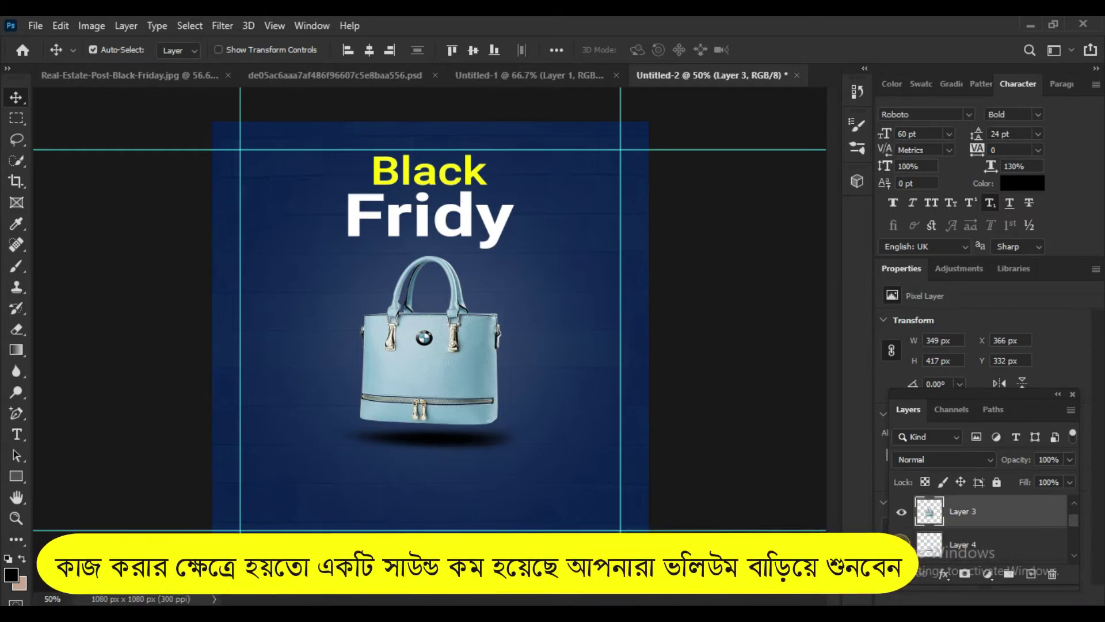
Step: Narrow the Layer 4 shadow to about 90% width
left_click(972, 547)
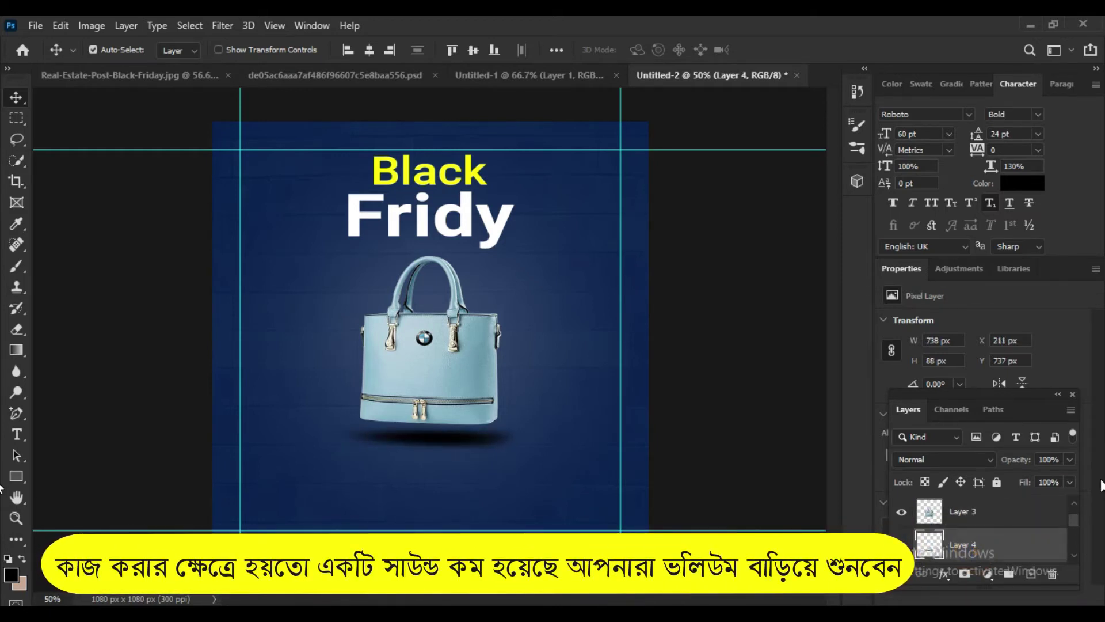
key("ctrl+t")
left_click_drag(599, 424, 584, 425)
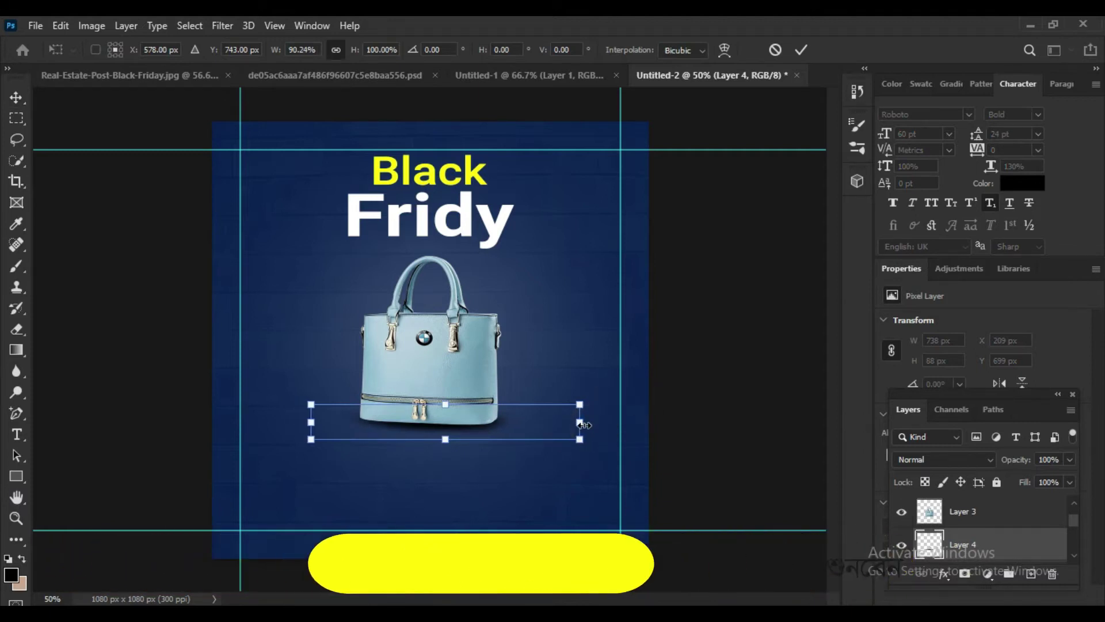
key("Return")
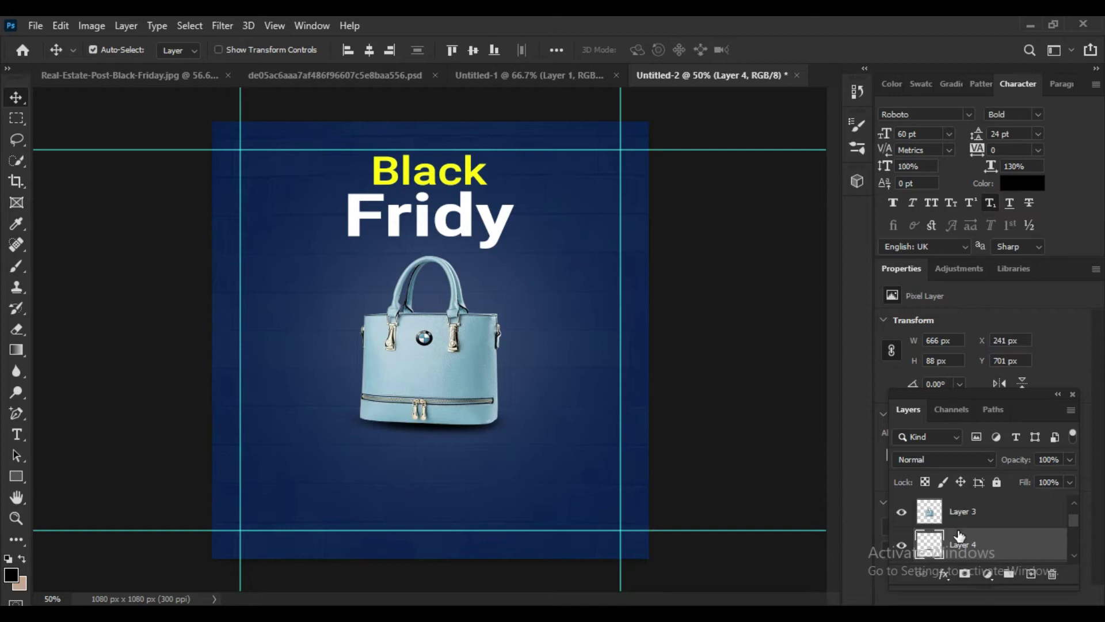
Step: Draw a 373 × 51 px rounded rectangle bar just below Fridy
left_click(17, 474)
left_click(78, 492)
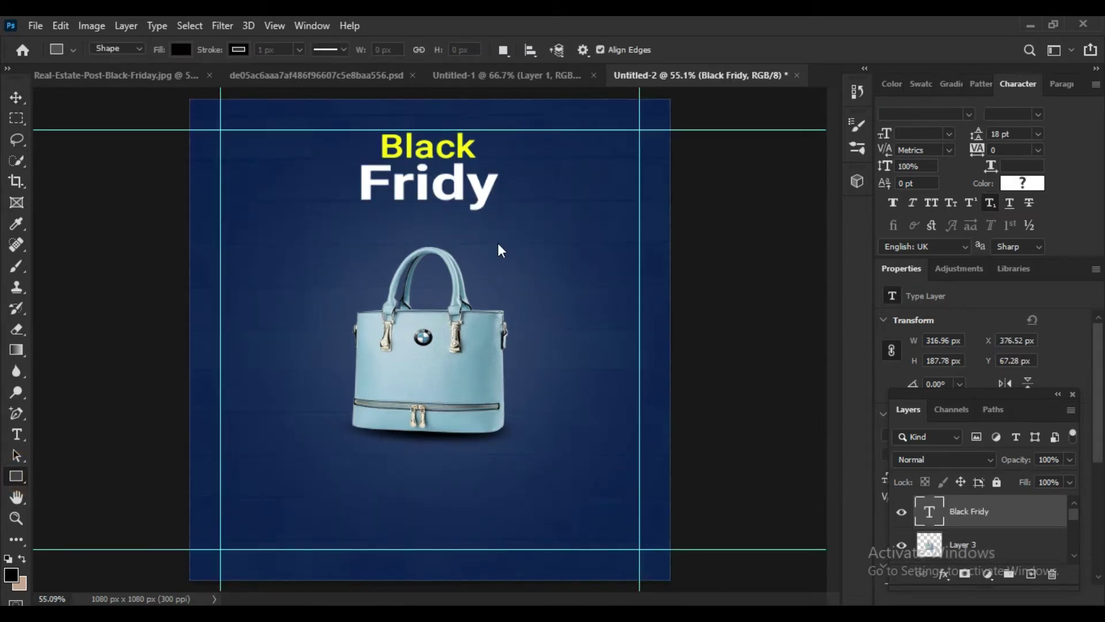
left_click_drag(352, 207, 517, 230)
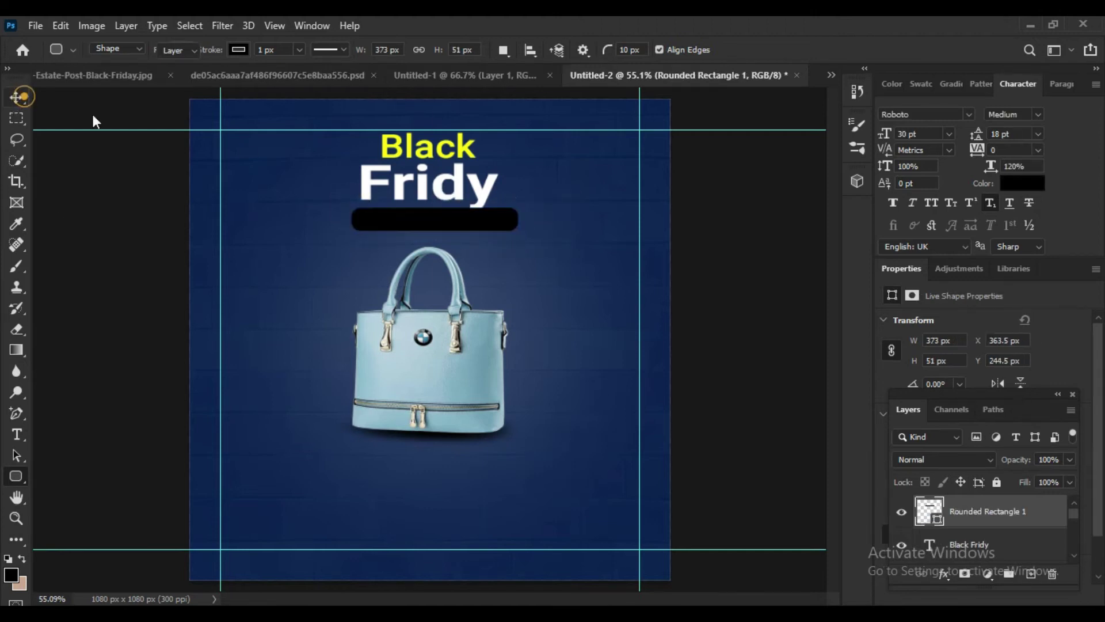
left_click(16, 96)
key("Down")
key("Down")
key("Down")
key("Down")
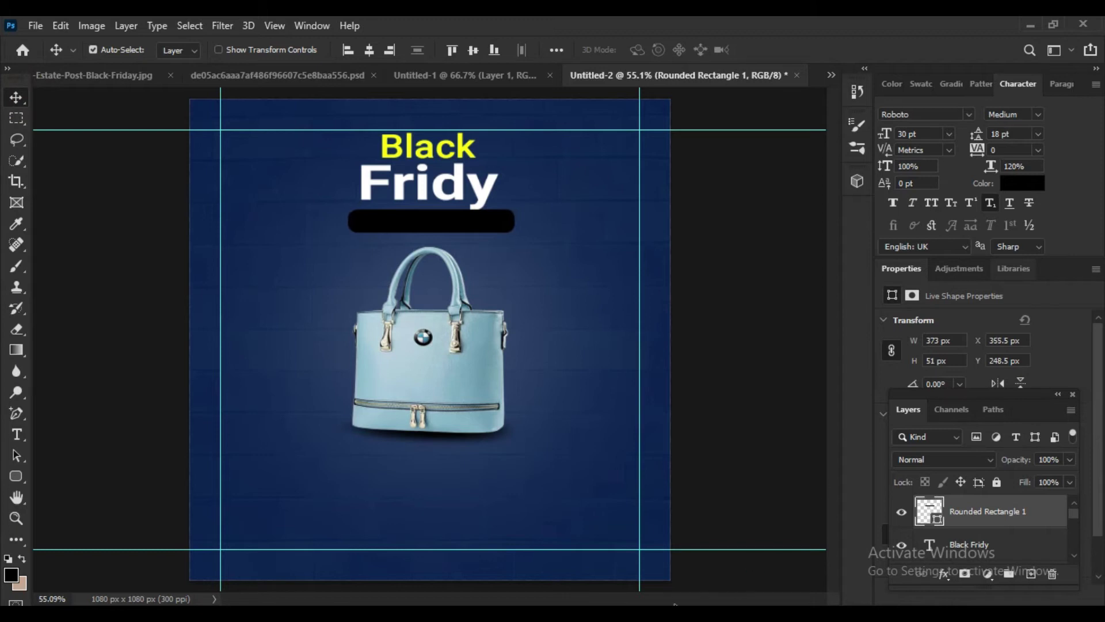
Step: Fill the bar with yellow and nudge it into position beneath the heading
left_click(16, 475)
left_click(182, 49)
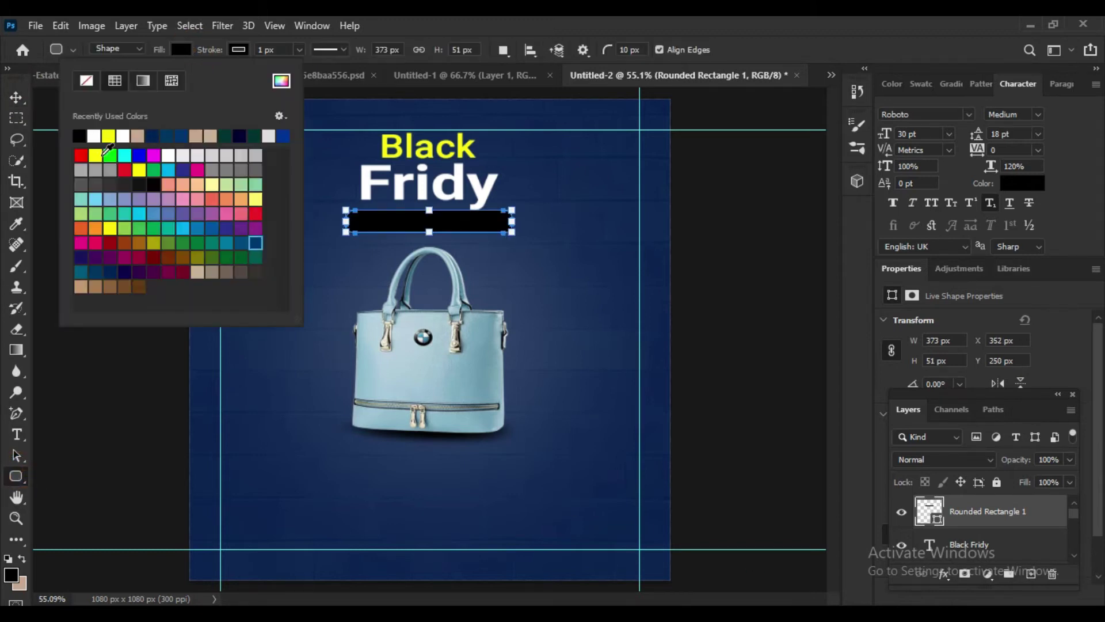
left_click(95, 155)
key("v")
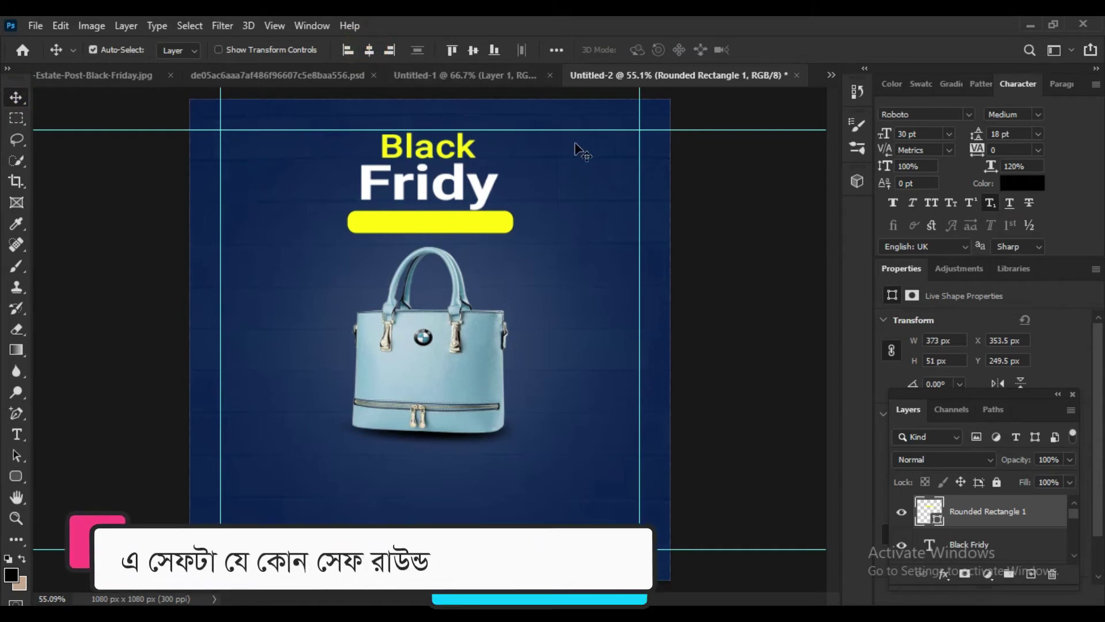
key("Right")
key("Right")
key("Down")
key("Down")
key("Down")
key("Down")
key("Down")
key("Down")
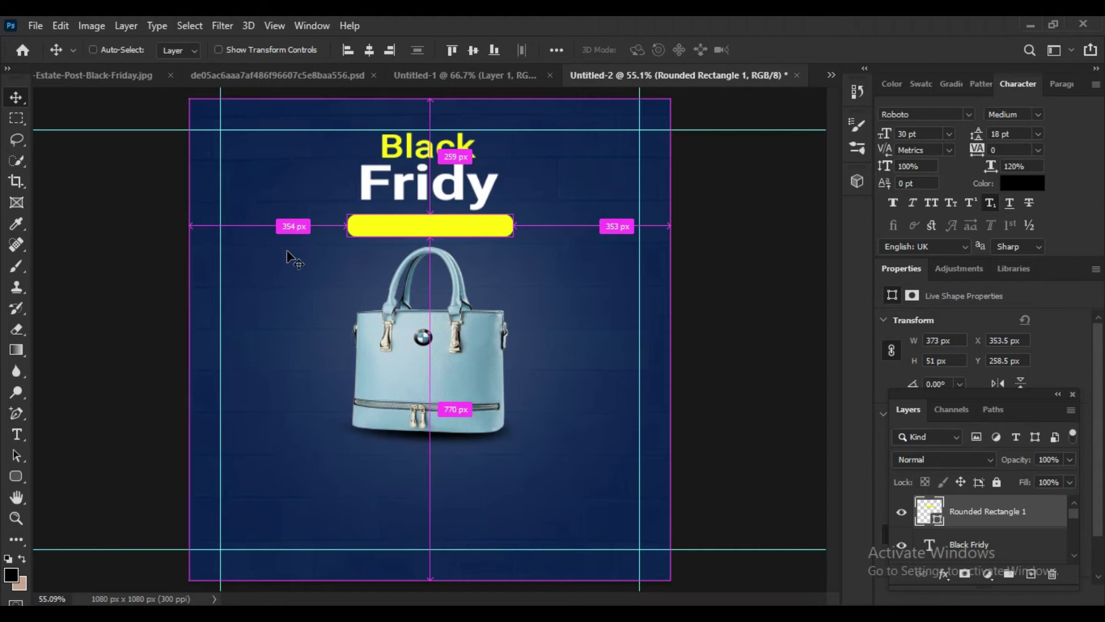
left_click(17, 434)
Step: Add 'Fridy Offer' text at 20 pt on top of the yellow bar
left_click(534, 343)
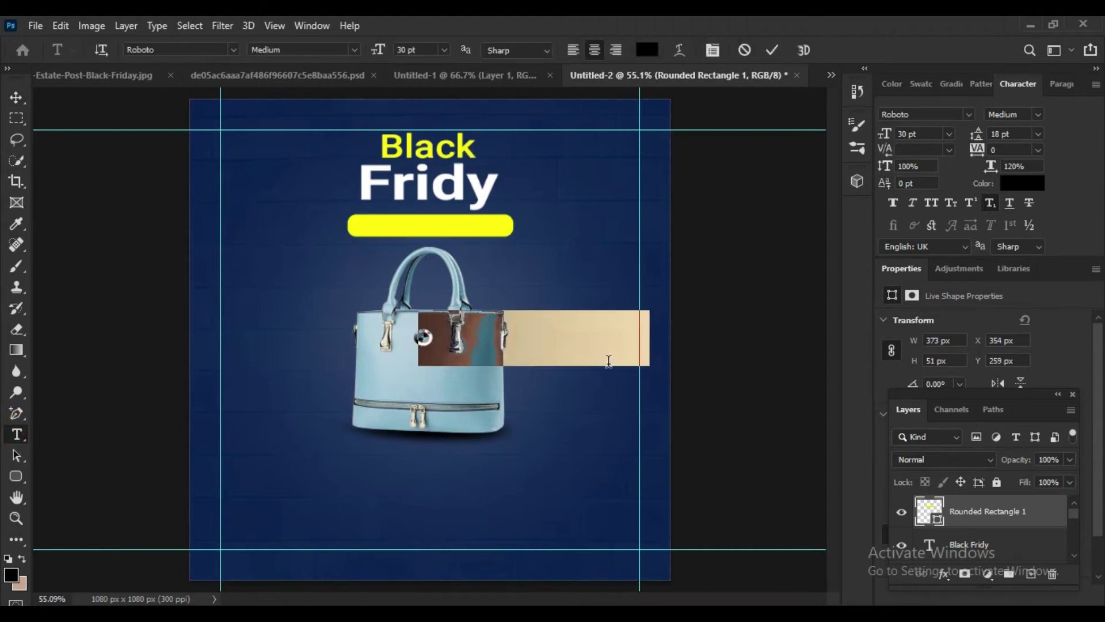
type("Fridy Offer")
left_click(16, 97)
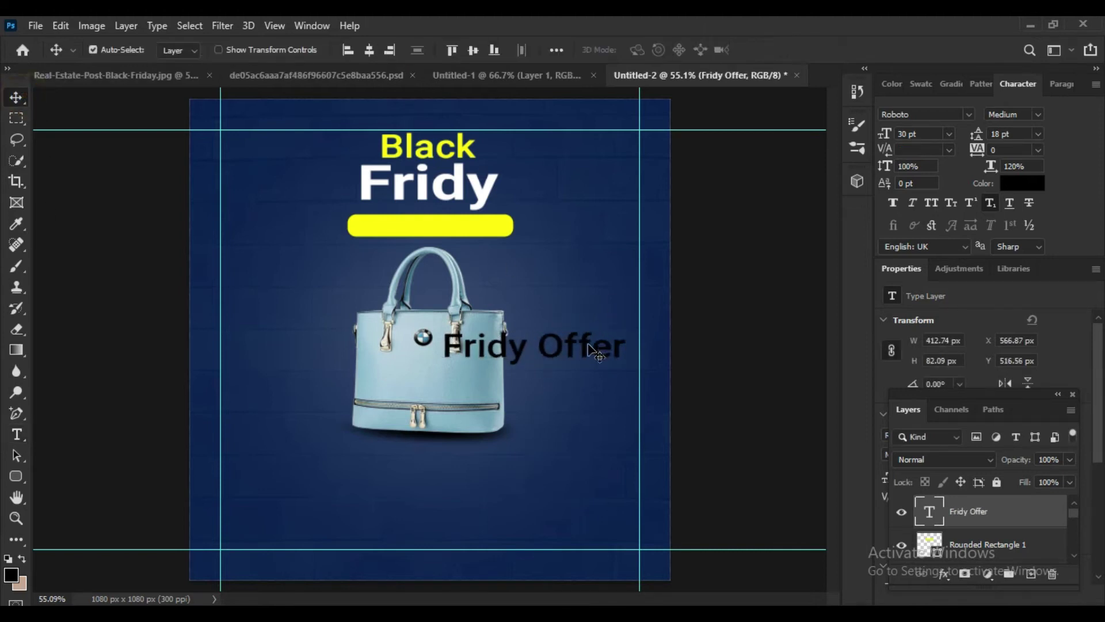
left_click_drag(587, 345, 493, 230)
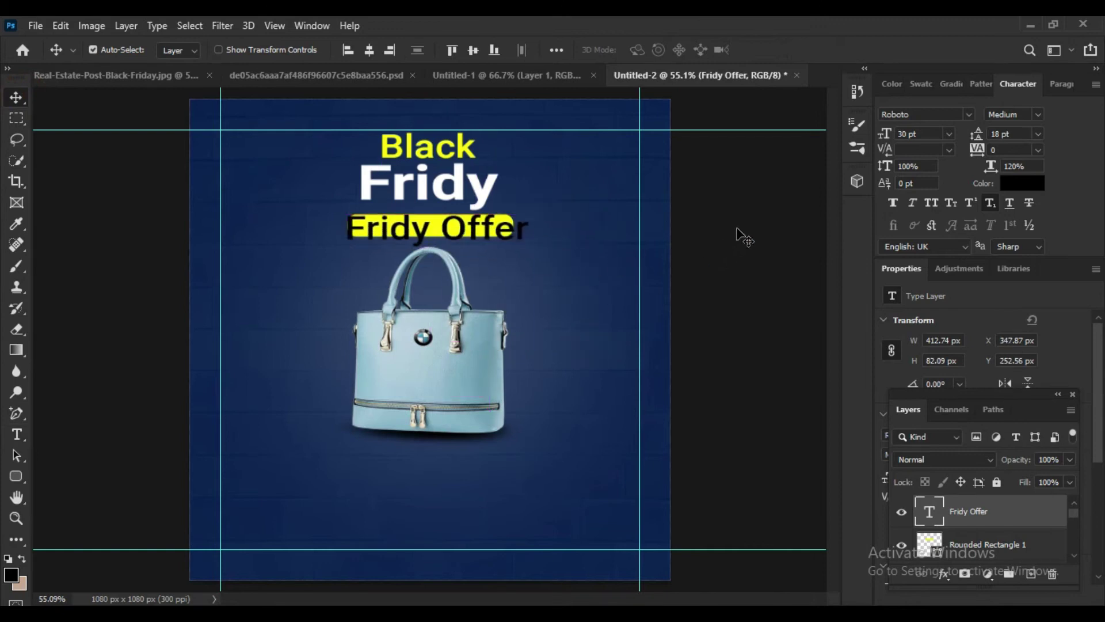
left_click(925, 133)
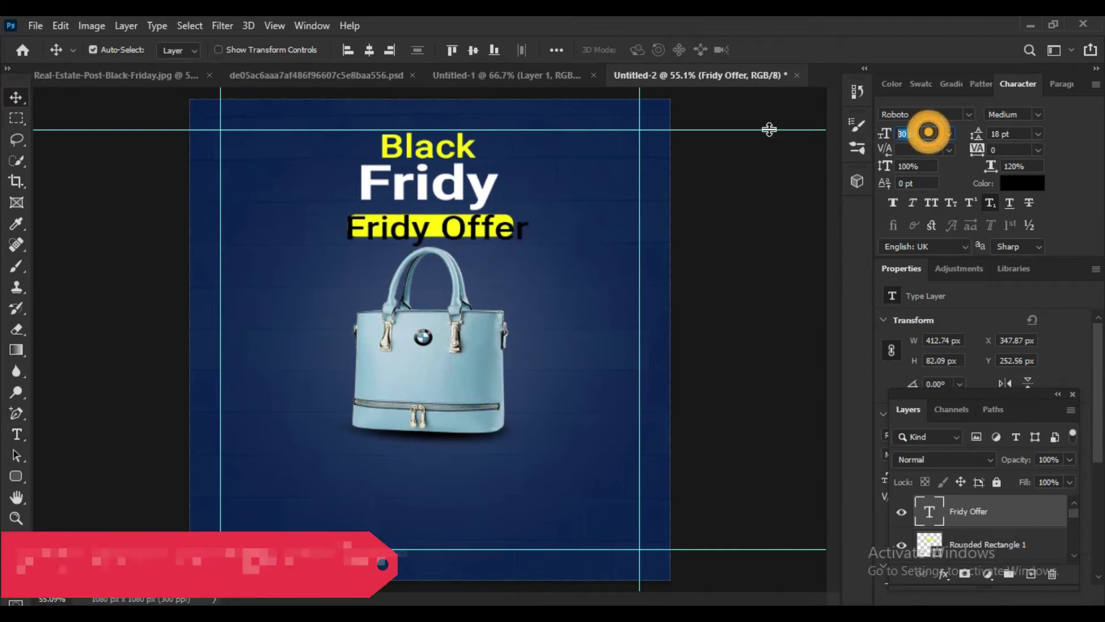
type("20")
key("Return")
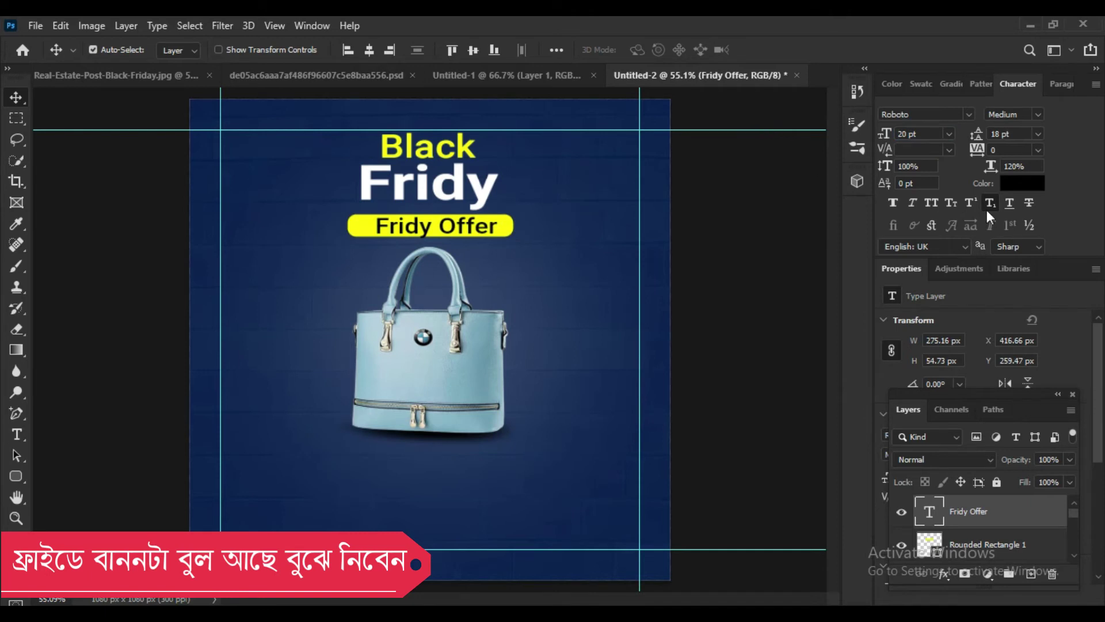
Step: Colour the text dark blue 003399 and centre it on the yellow bar
left_click(1022, 183)
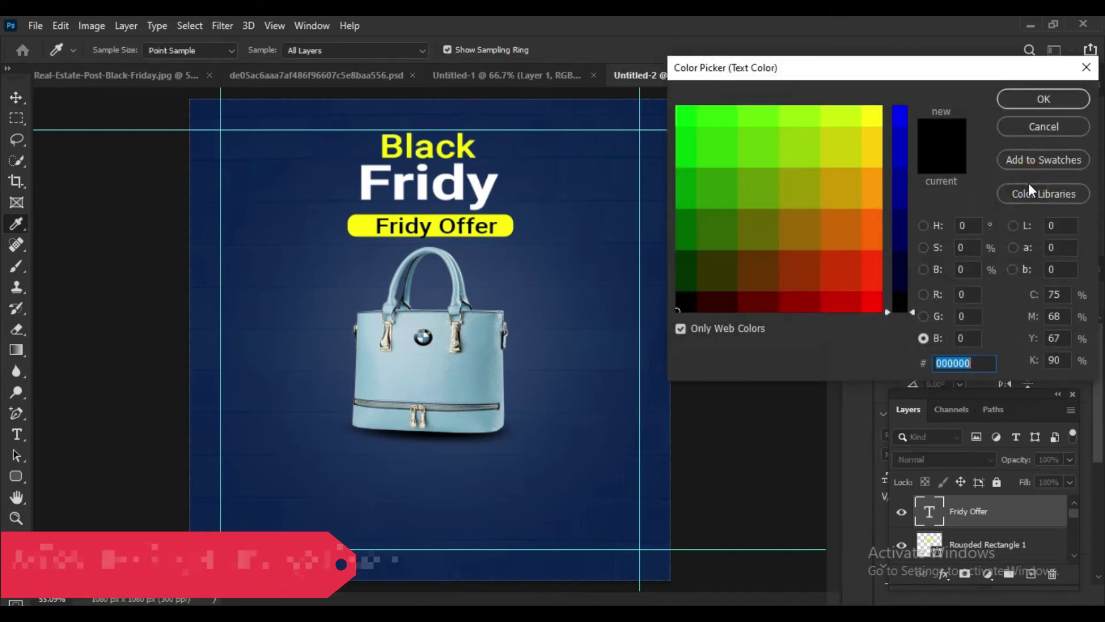
left_click(901, 189)
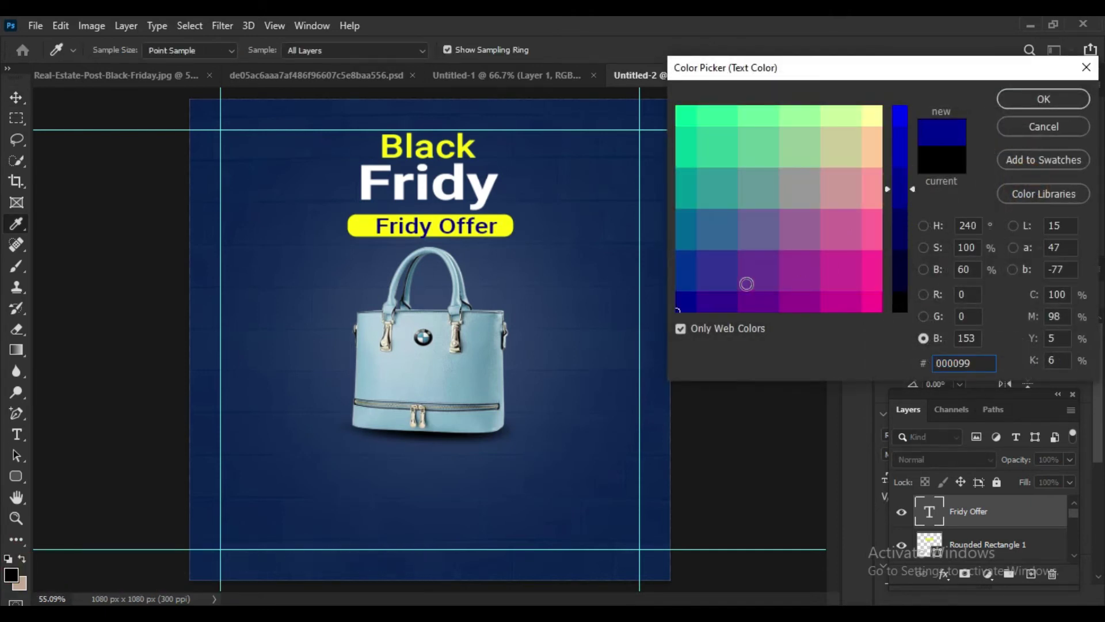
left_click(689, 280)
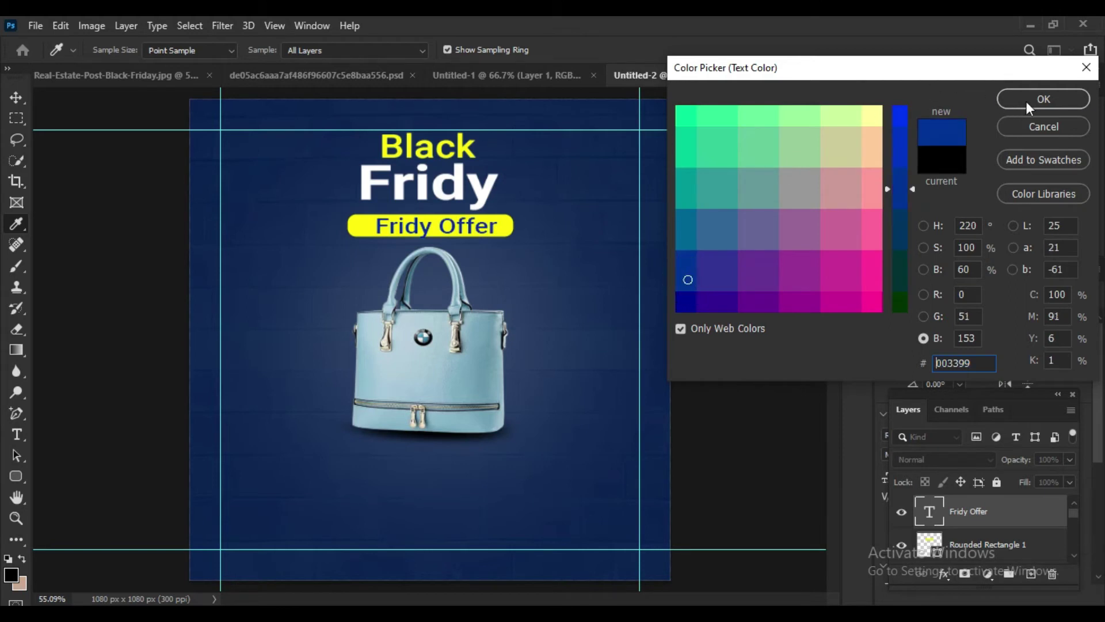
left_click(1043, 99)
left_click(1000, 552, "shift")
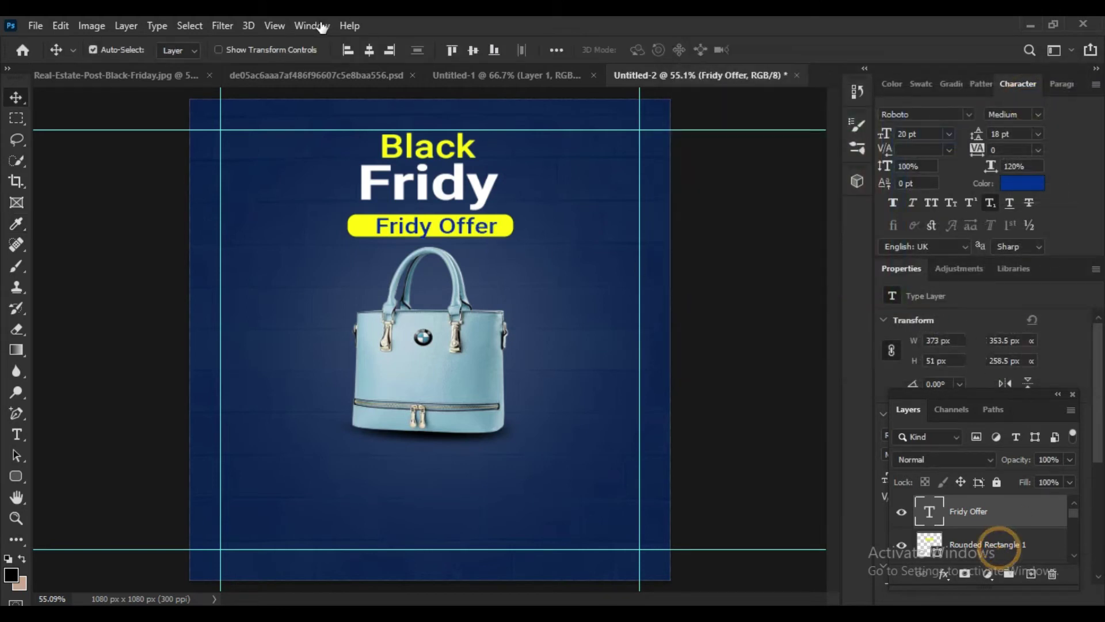
left_click(371, 50)
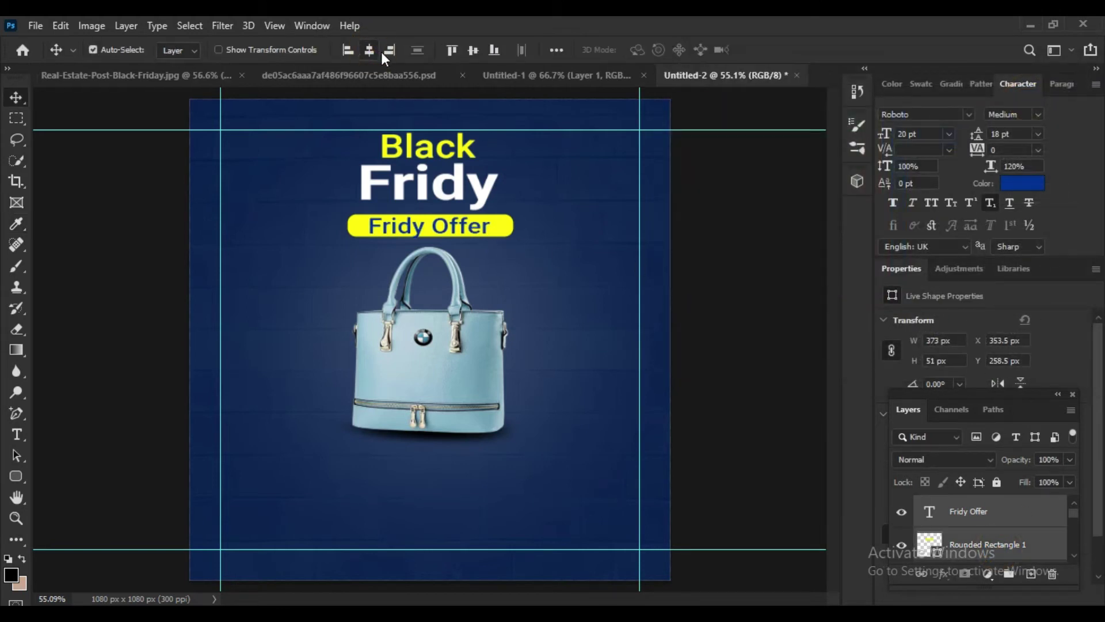
Step: Narrow the yellow bar to fit 'Fridy Offer' and centre bar and text horizontally
left_click(1001, 546)
key("ctrl+t")
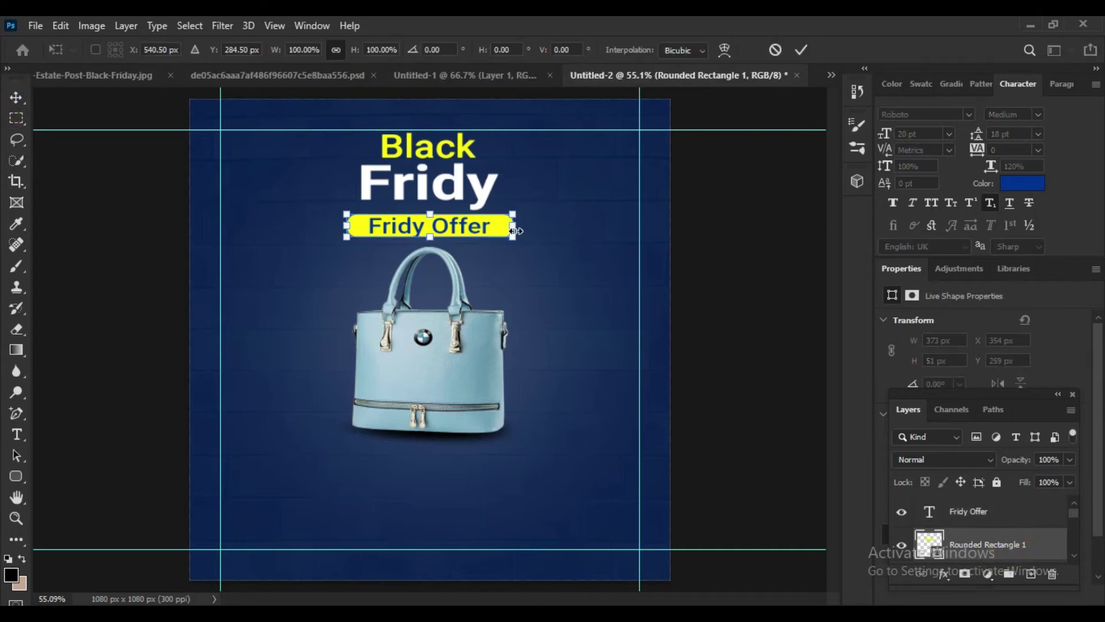
left_click_drag(513, 230, 499, 226)
left_click_drag(346, 225, 356, 225)
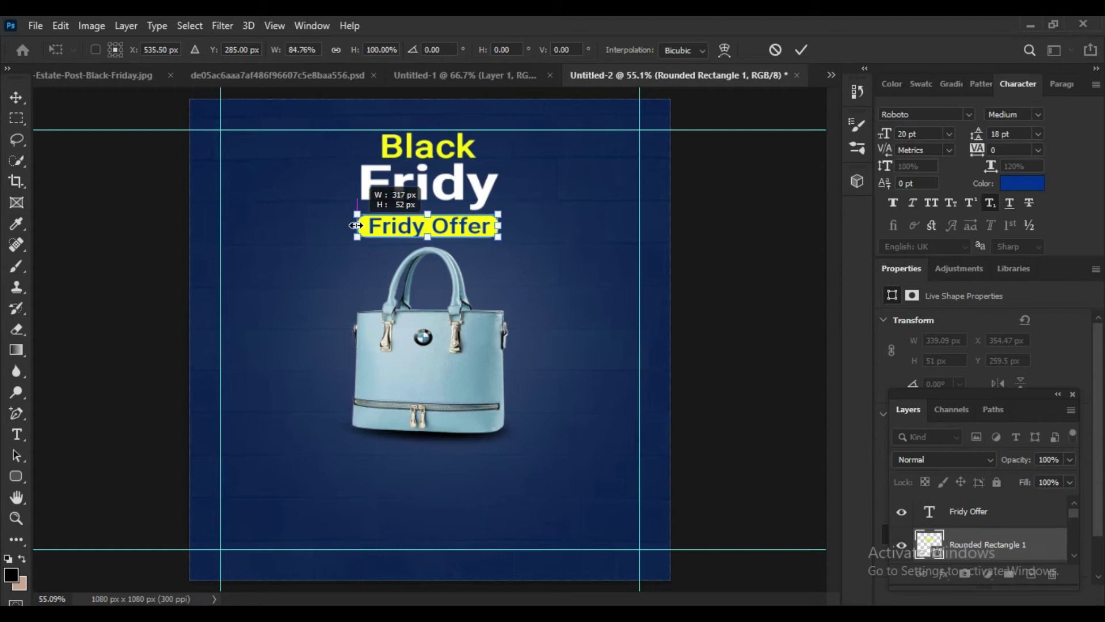
key("Return")
left_click(994, 513, "shift")
left_click(364, 50)
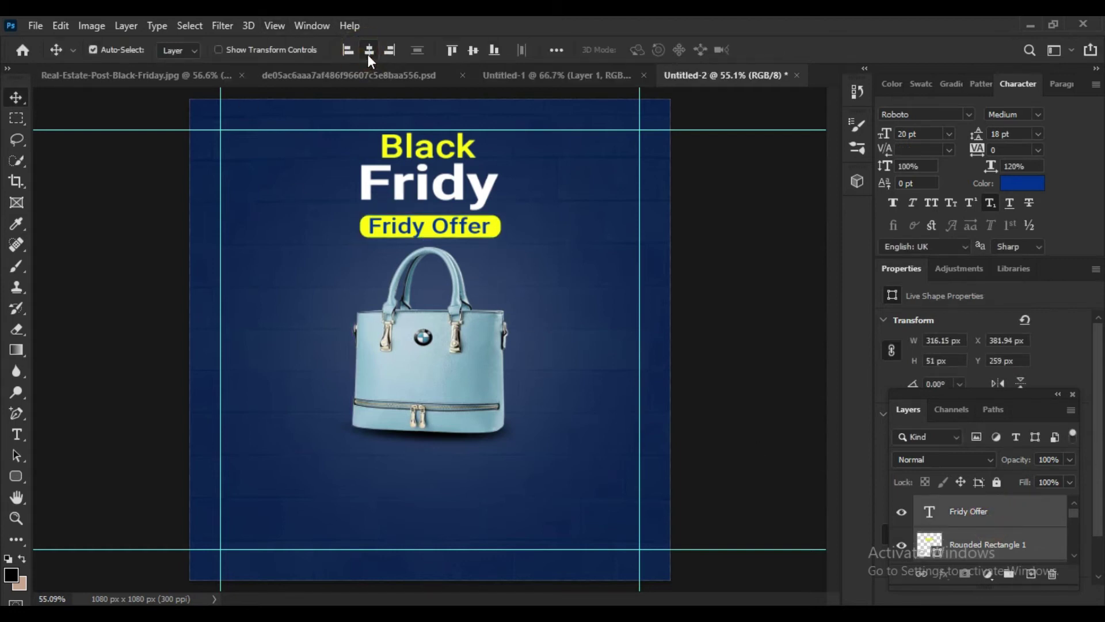
left_click(16, 96)
left_click(714, 335)
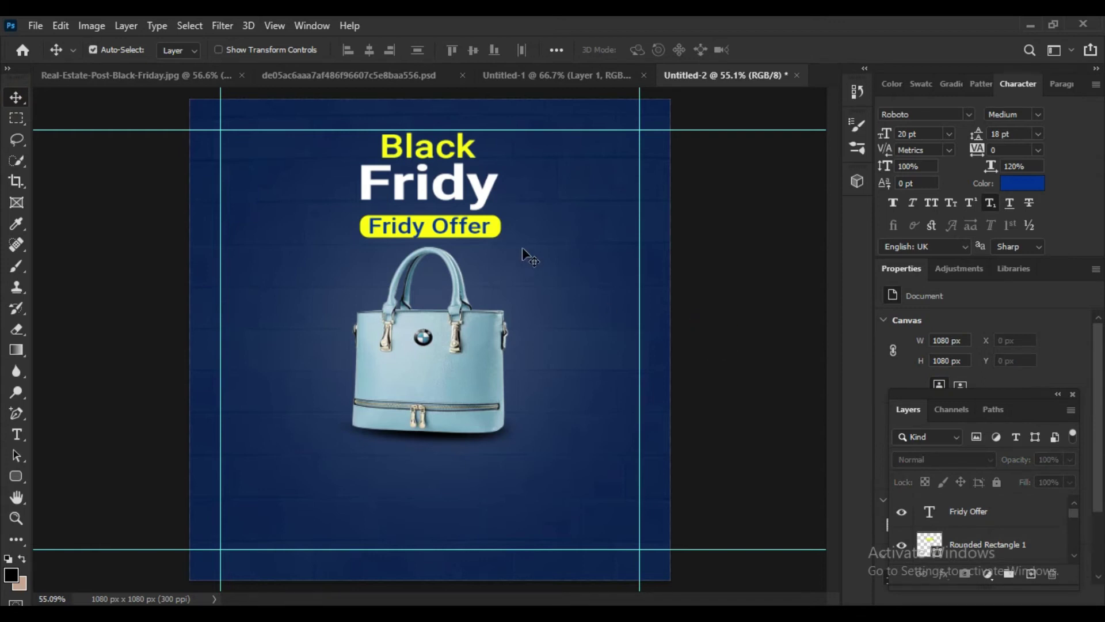
Step: Place a copy of the yellow bar at the canvas bottom, stretched to about 1316 × 104 px
mouse_move(499, 233)
left_mouse_down()
mouse_move(492, 561)
mouse_move(508, 569)
left_mouse_up()
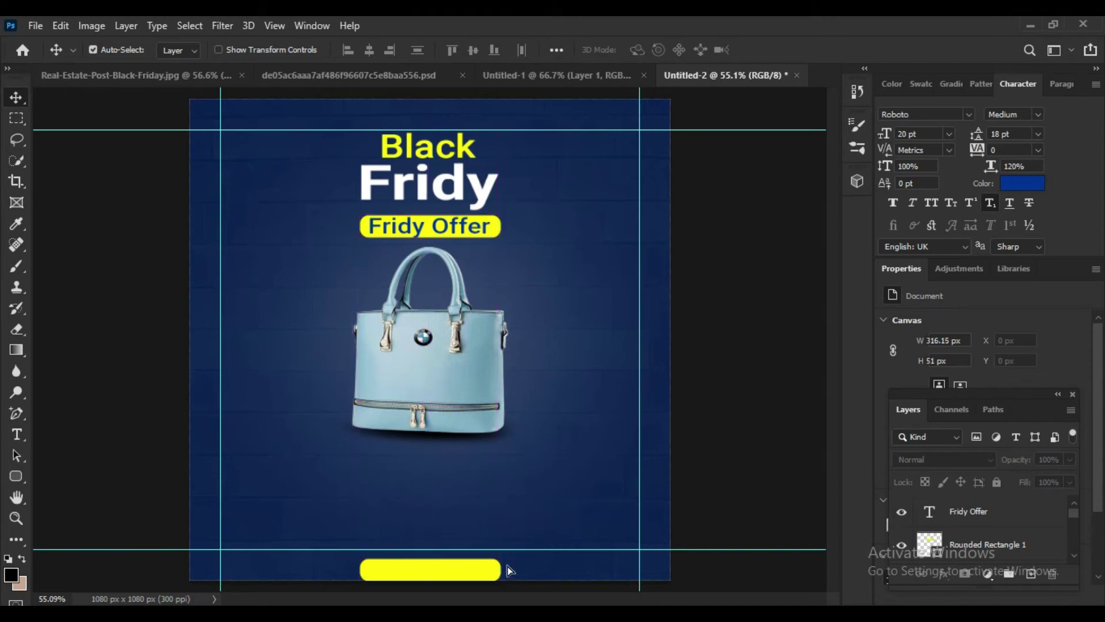
key("ctrl+minus")
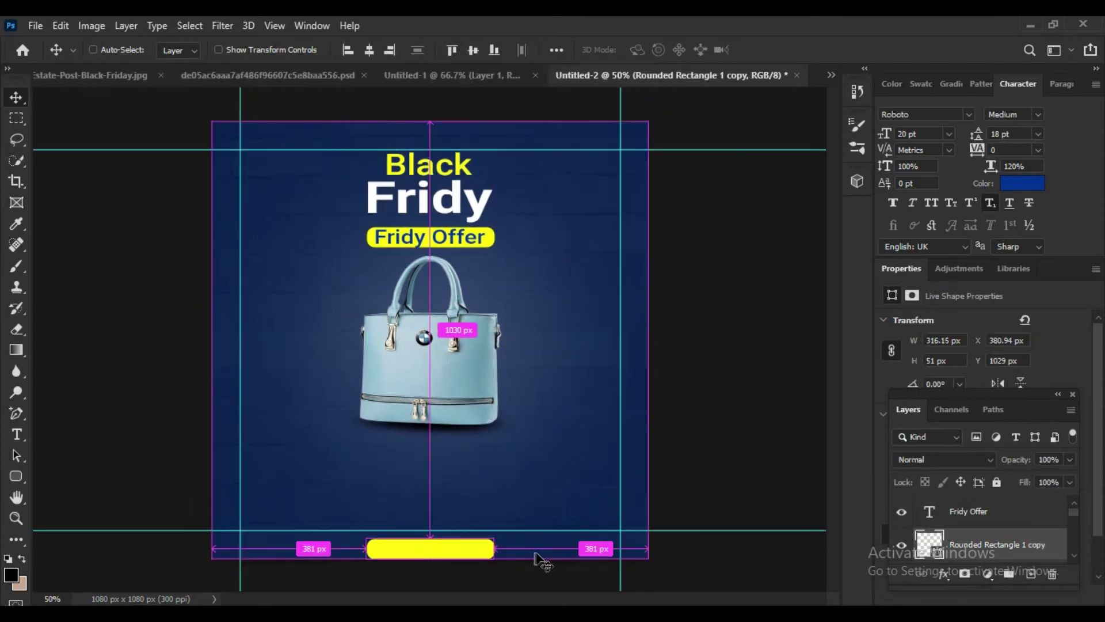
key("ctrl+t")
left_click_drag(495, 548, 668, 561)
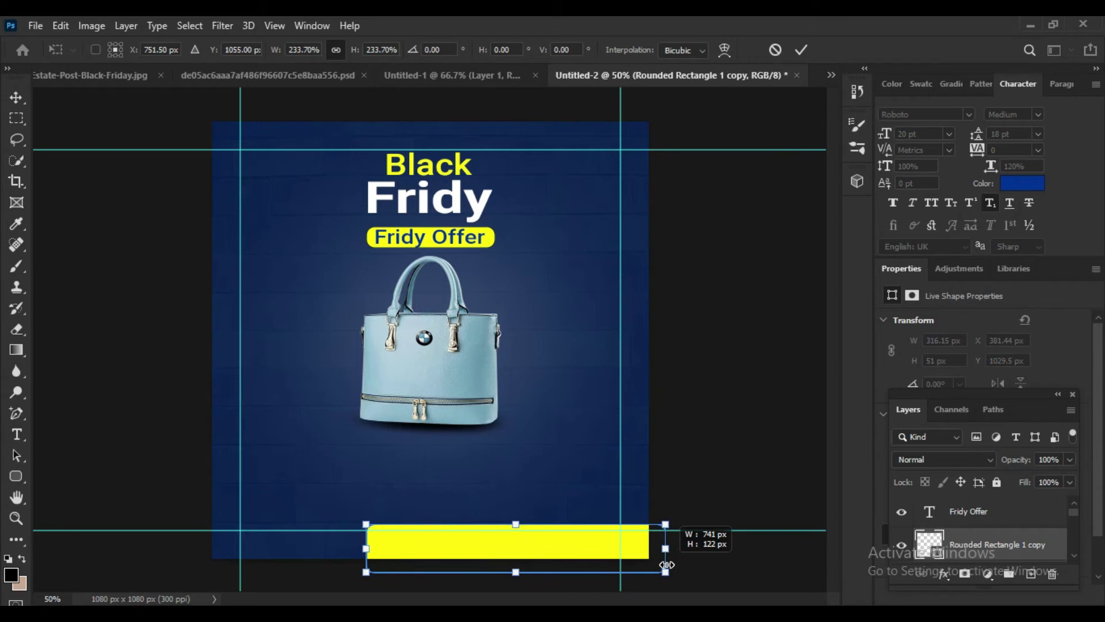
left_click_drag(370, 553, 198, 550)
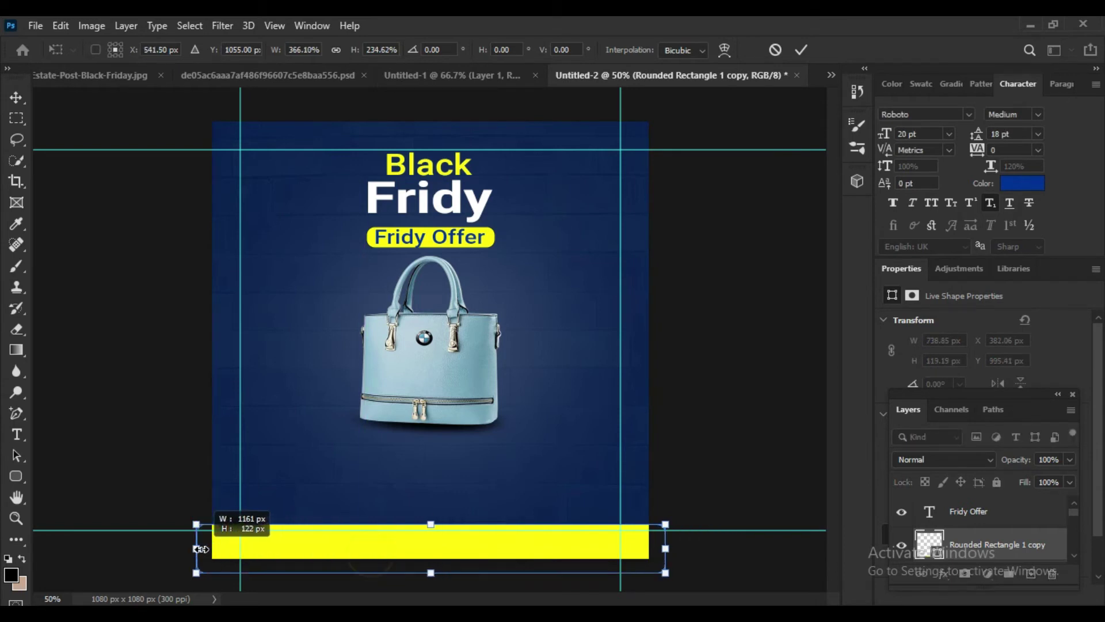
key("ctrl+minus")
left_click_drag(442, 457, 460, 465)
key("Return")
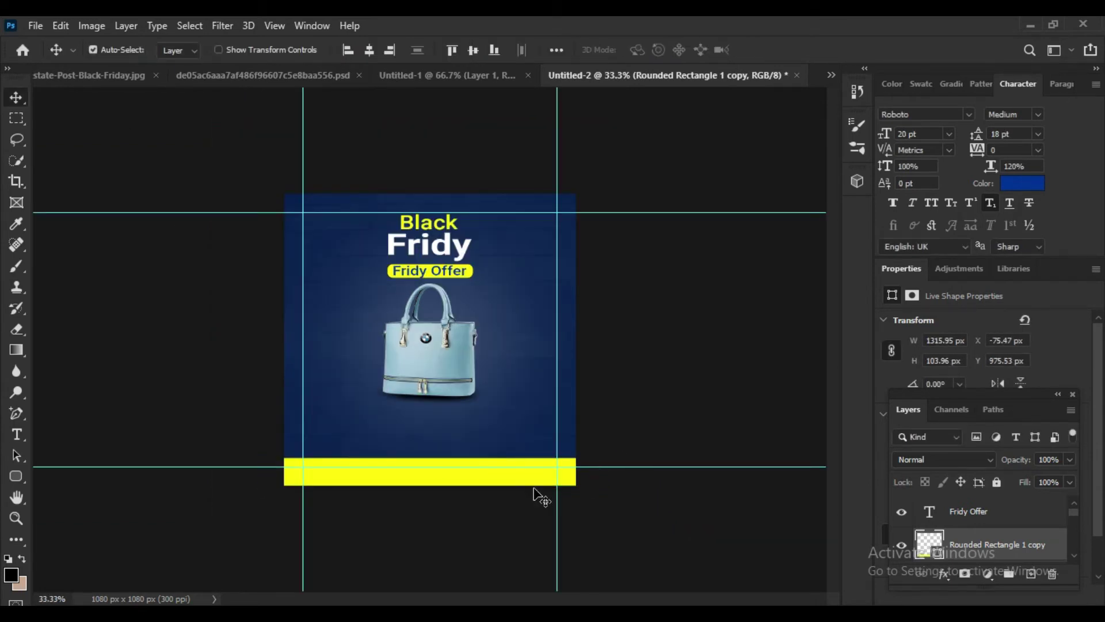
key("Down")
key("Down")
key("Down")
key("Down")
key("Down")
key("Down")
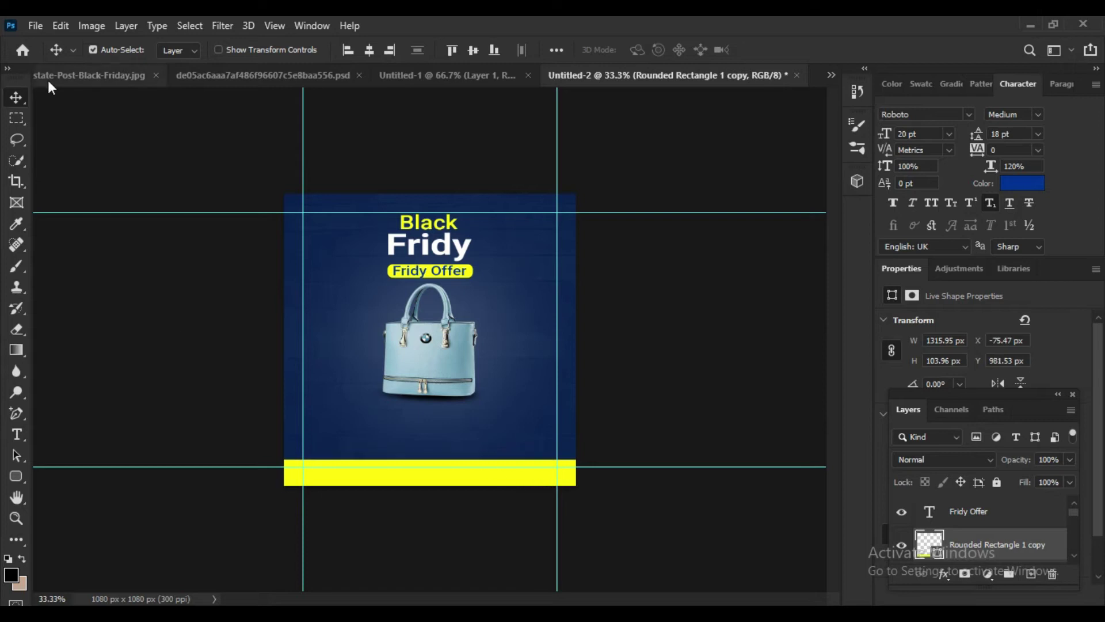
Step: Draw a 461 × 461 px yellow circle and place it partly off the poster's lower-left corner
left_click(17, 475)
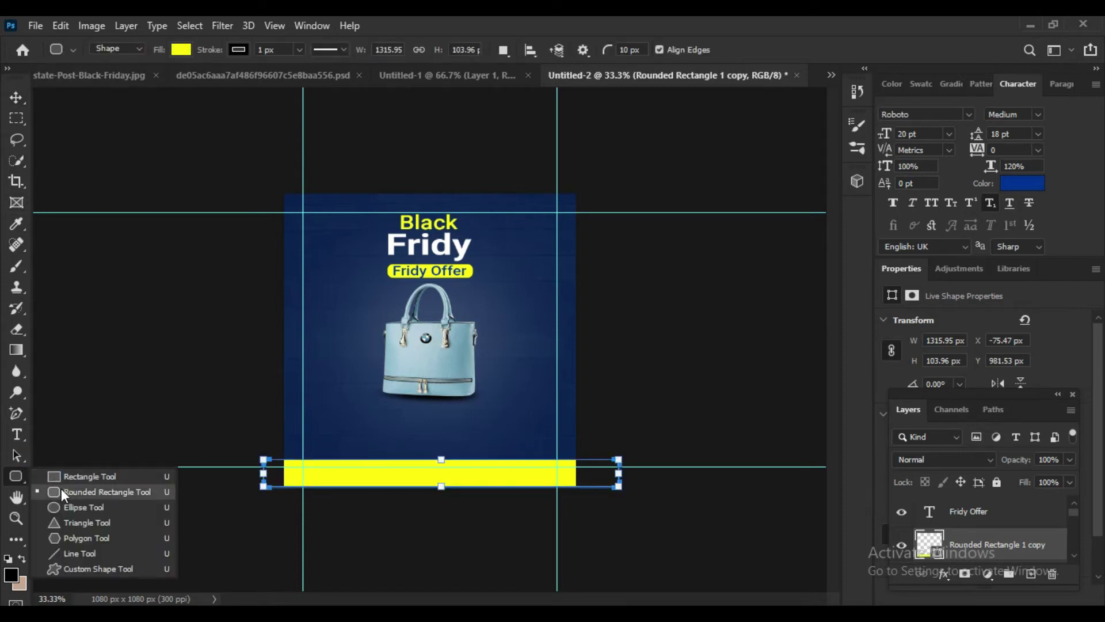
key("shift+u")
left_click_drag(167, 306, 294, 432)
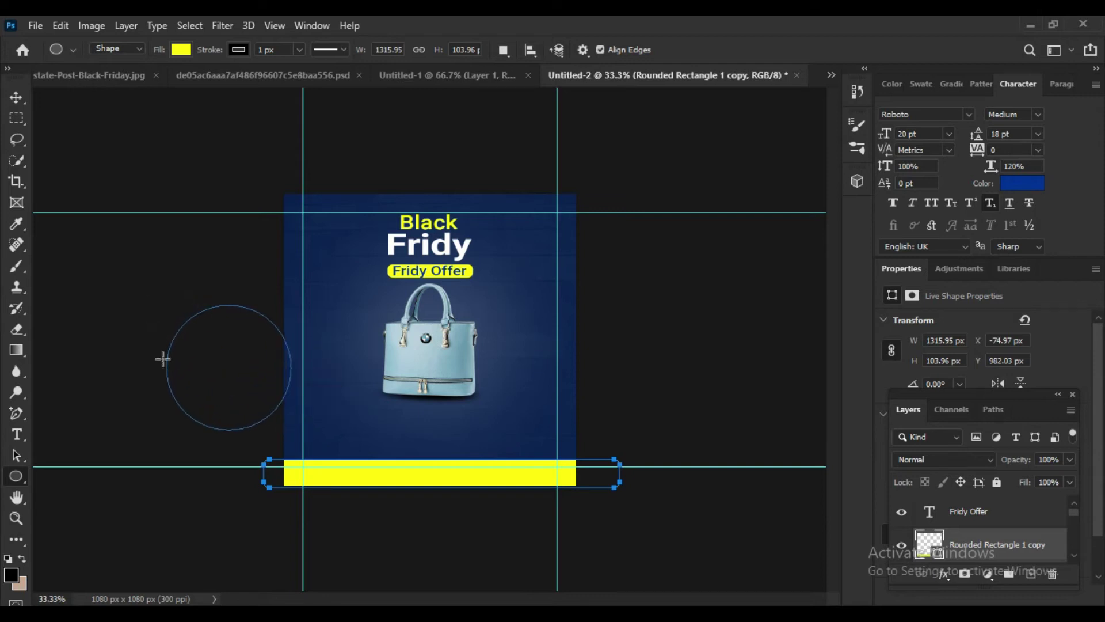
left_click(16, 97)
mouse_move(287, 370)
left_mouse_down()
mouse_move(358, 450)
mouse_move(356, 440)
mouse_move(370, 448)
left_mouse_up()
key("ctrl+plus")
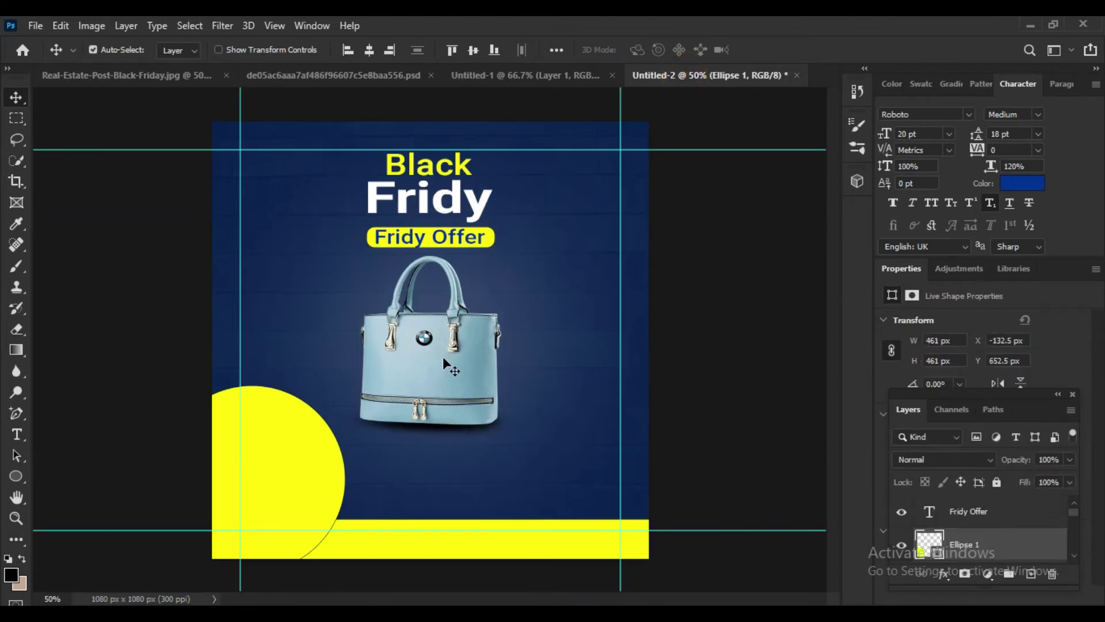
Step: Place a copy of the Fridy Offer text on the yellow circle and select its wording
left_click_drag(457, 240, 316, 472)
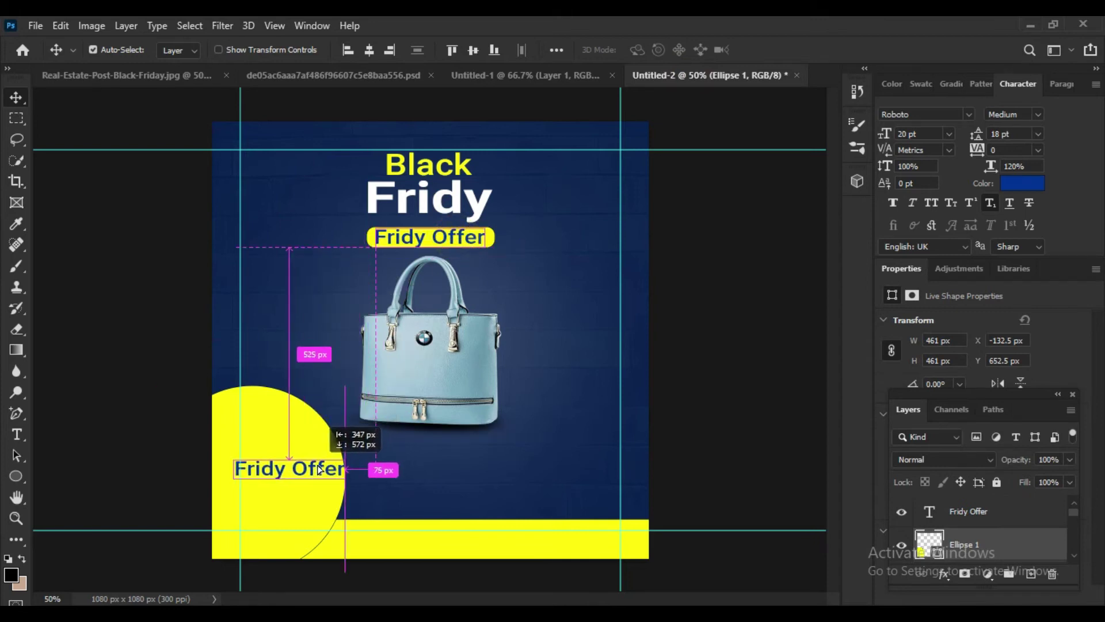
left_click(18, 437)
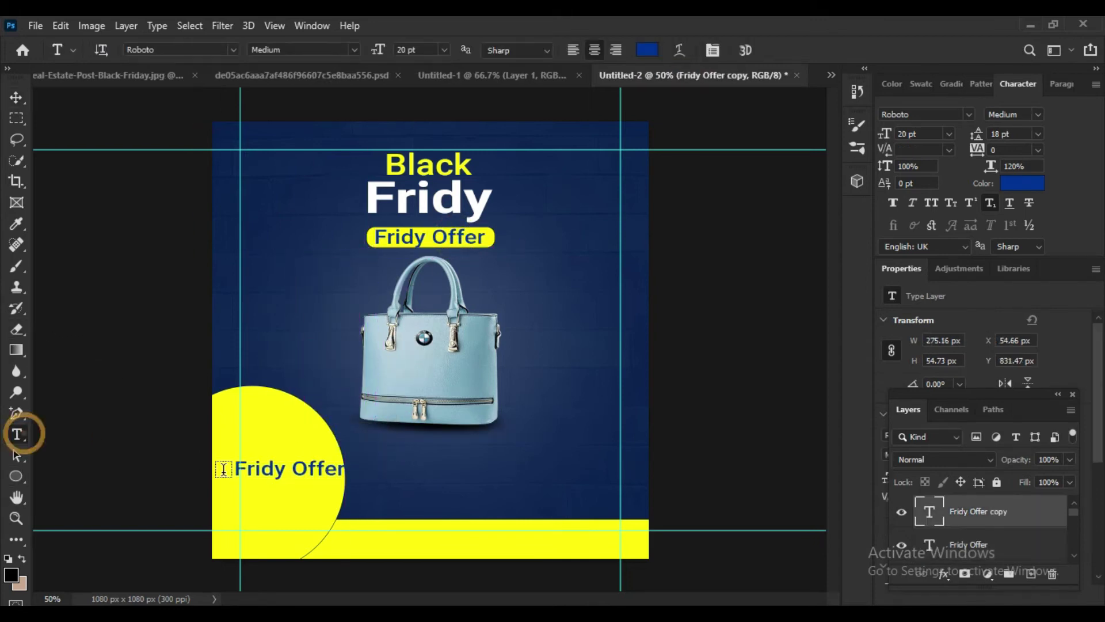
left_click(255, 469)
key("ctrl+a")
Step: Replace the copied wording with the lines Shop Now, 50%, Off and All Items
type("Shop")
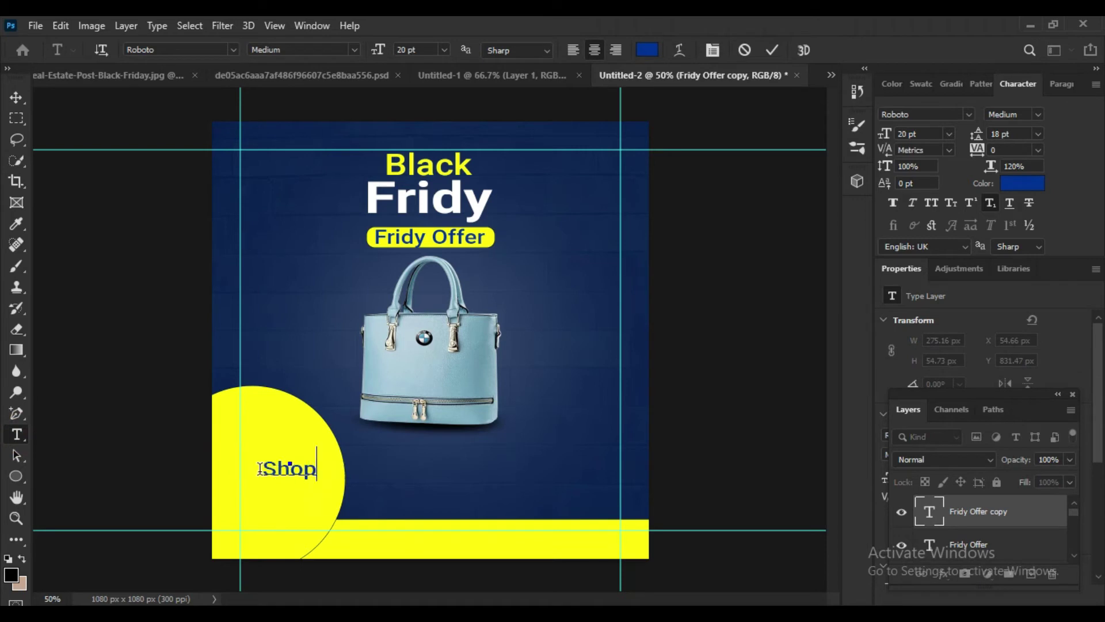
type(" Now ")
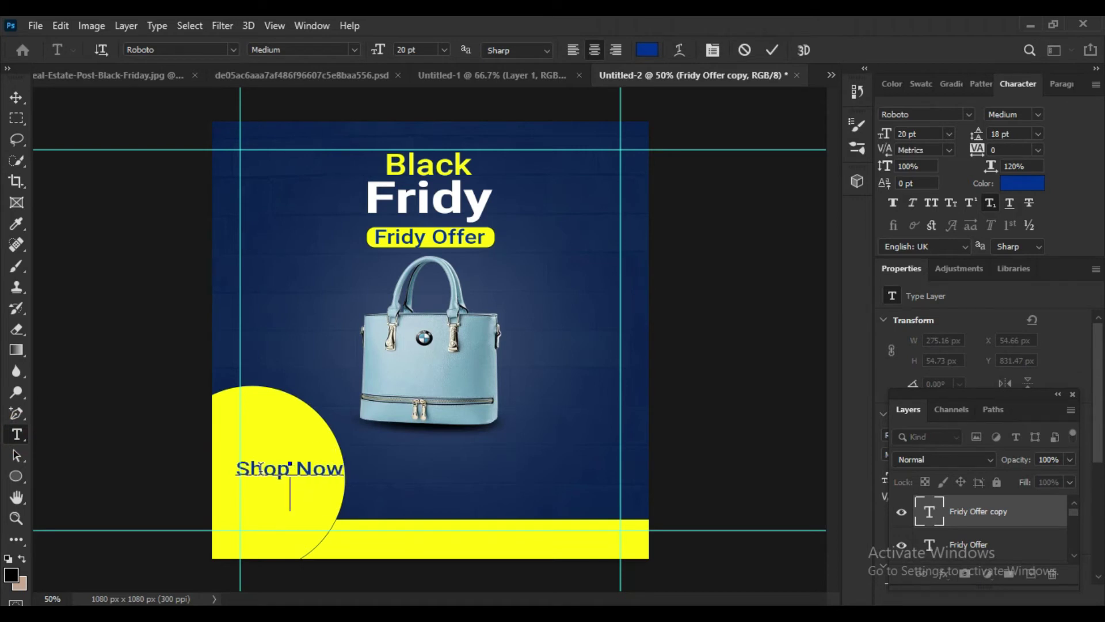
type("500%")
key("BackSpace")
key("BackSpace")
type("%")
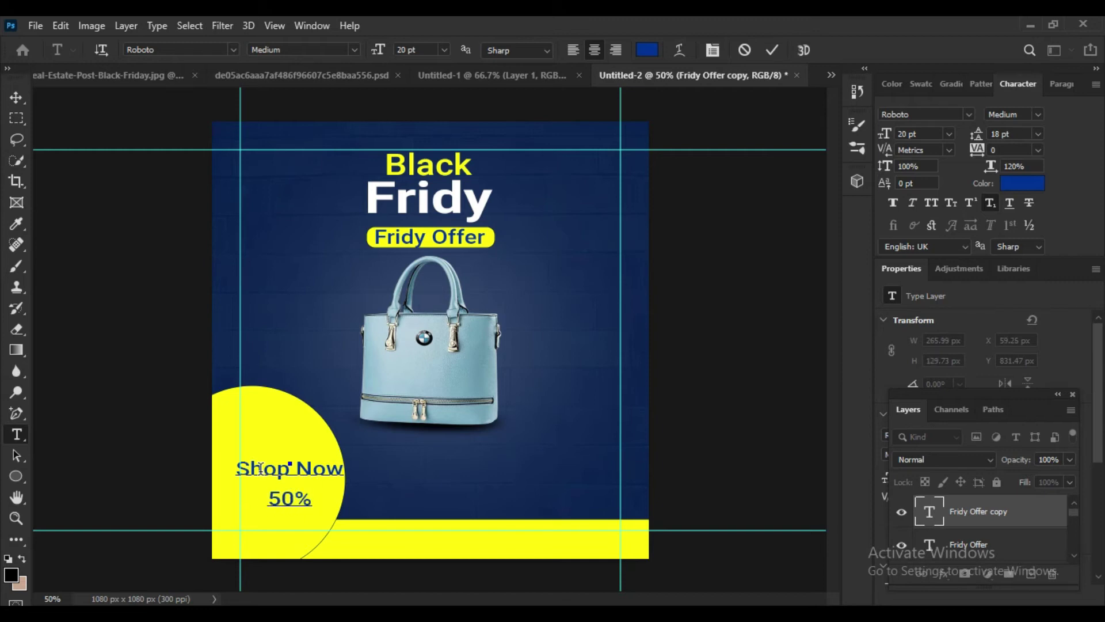
key("Return")
type("All Items")
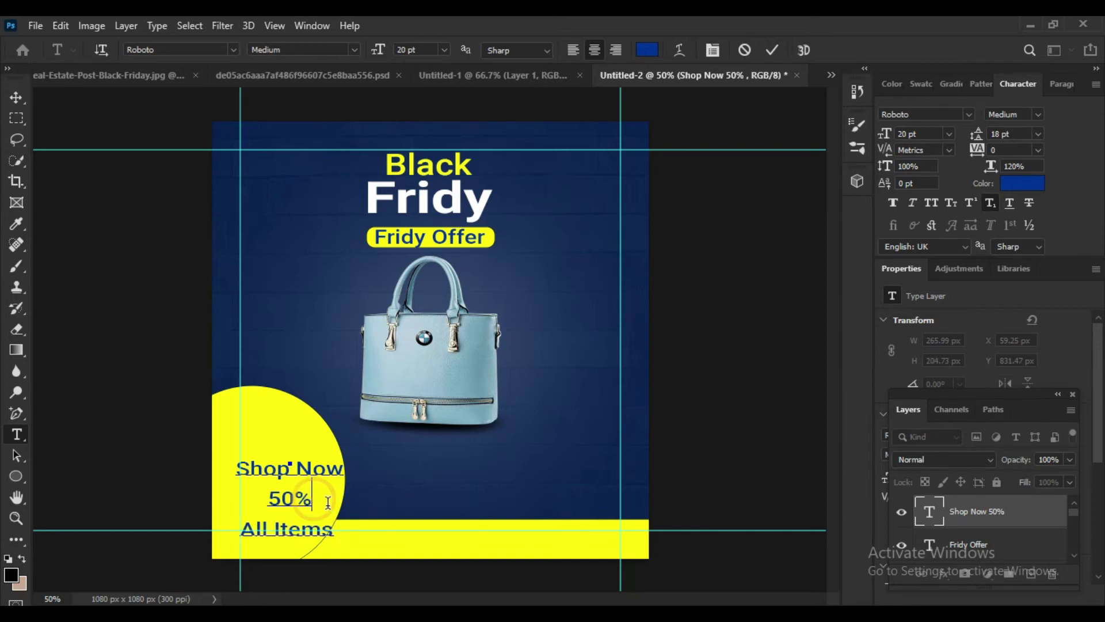
key("Return")
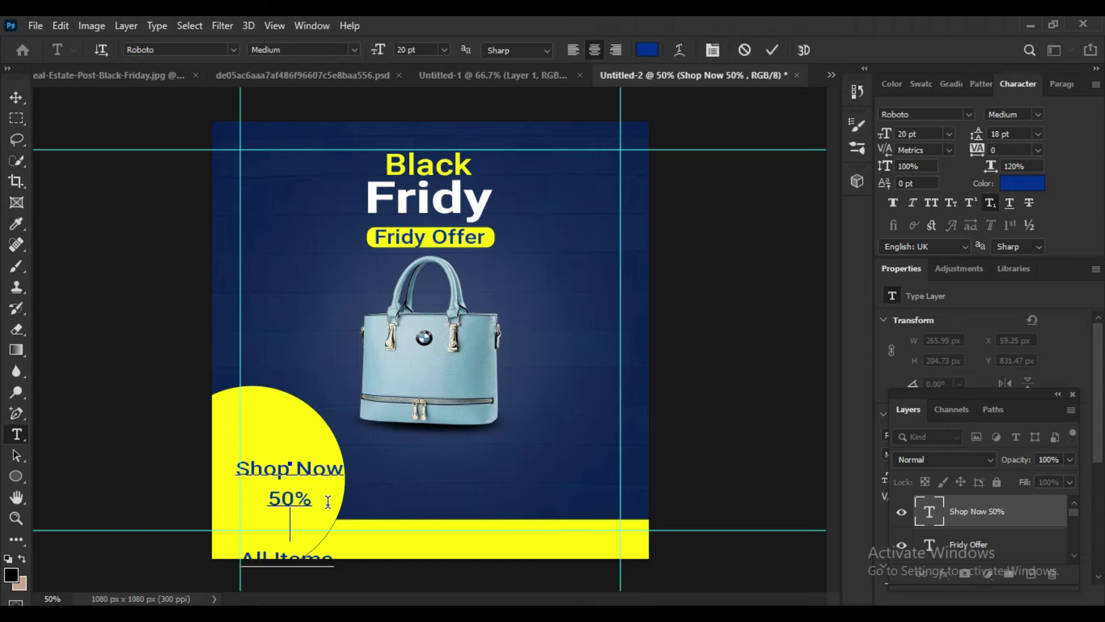
type("Off")
right_click(328, 489)
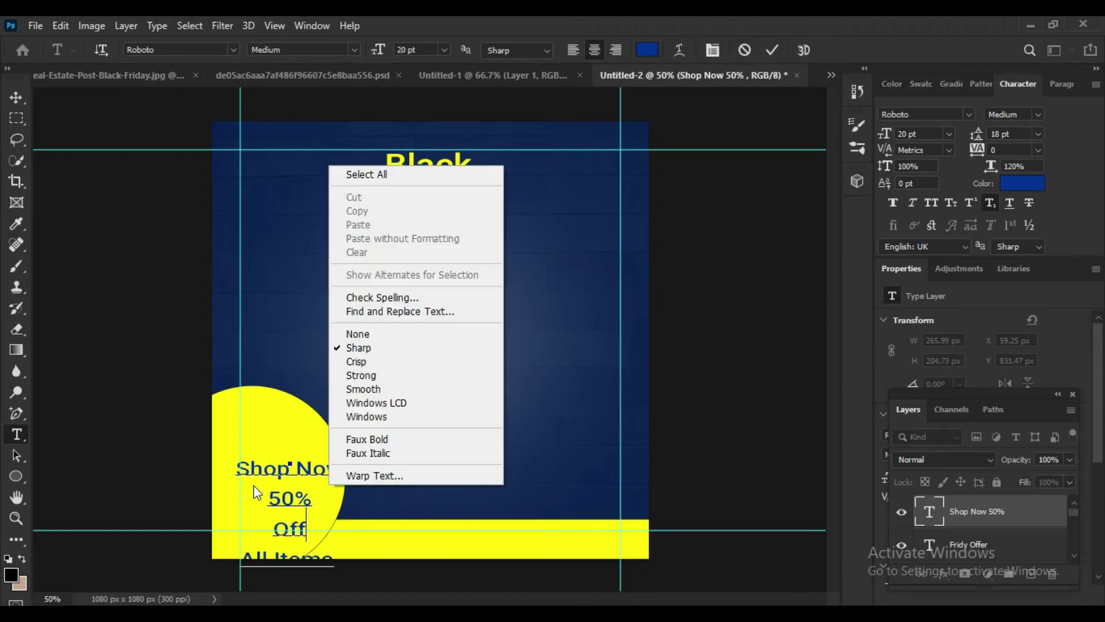
key("Escape")
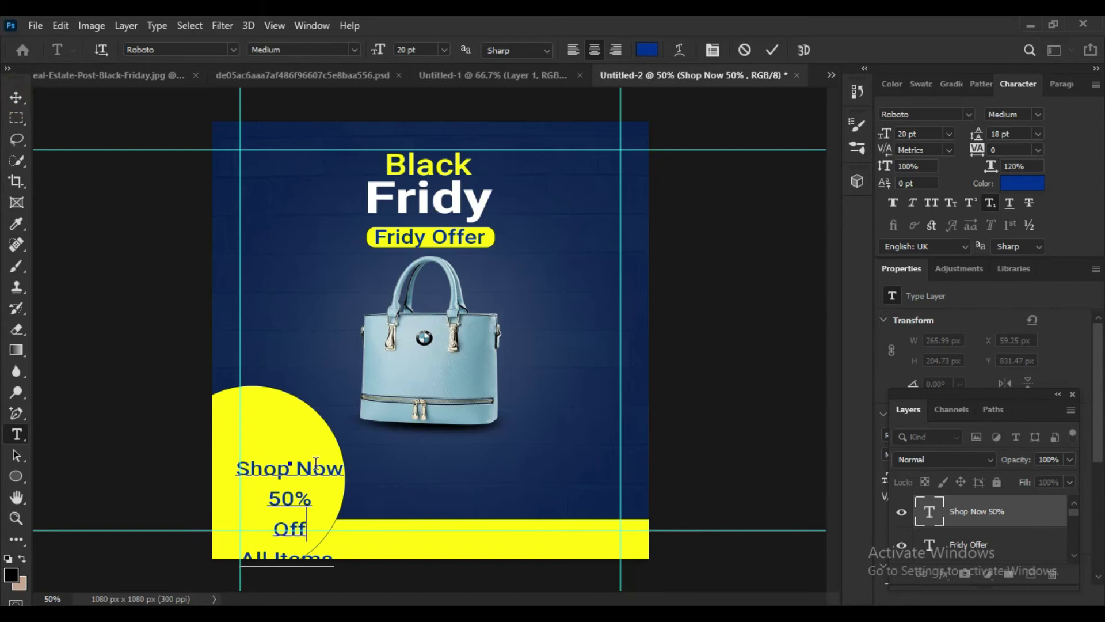
left_click(17, 96)
Step: Move the circle text block higher and tighten its line spacing to 14 pt
left_click_drag(301, 487, 299, 449)
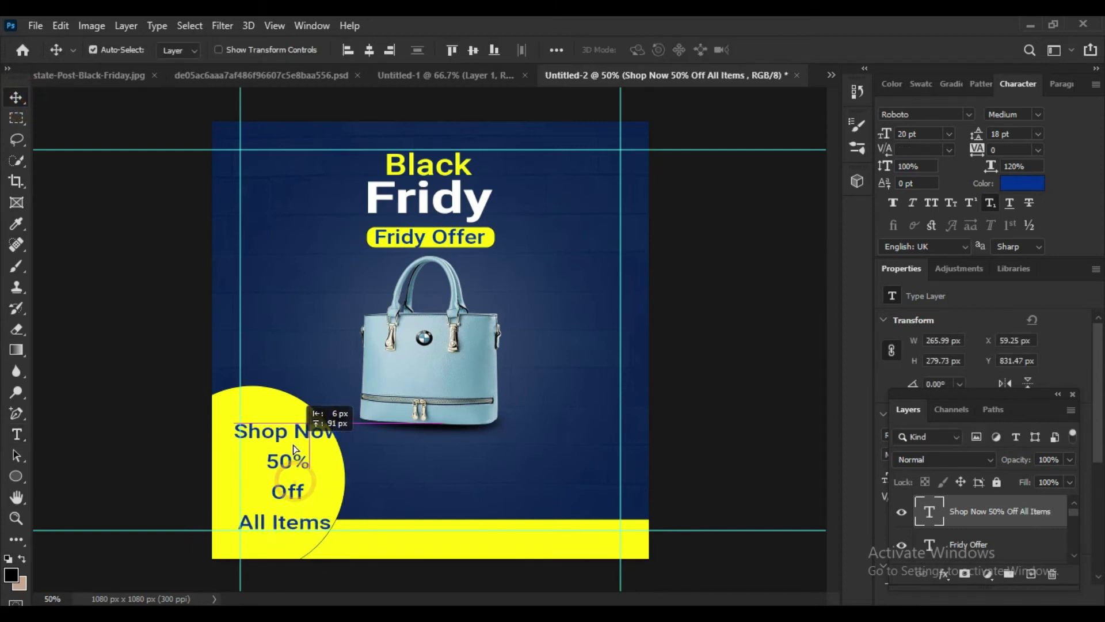
double_click(1022, 132)
type("14")
key("Return")
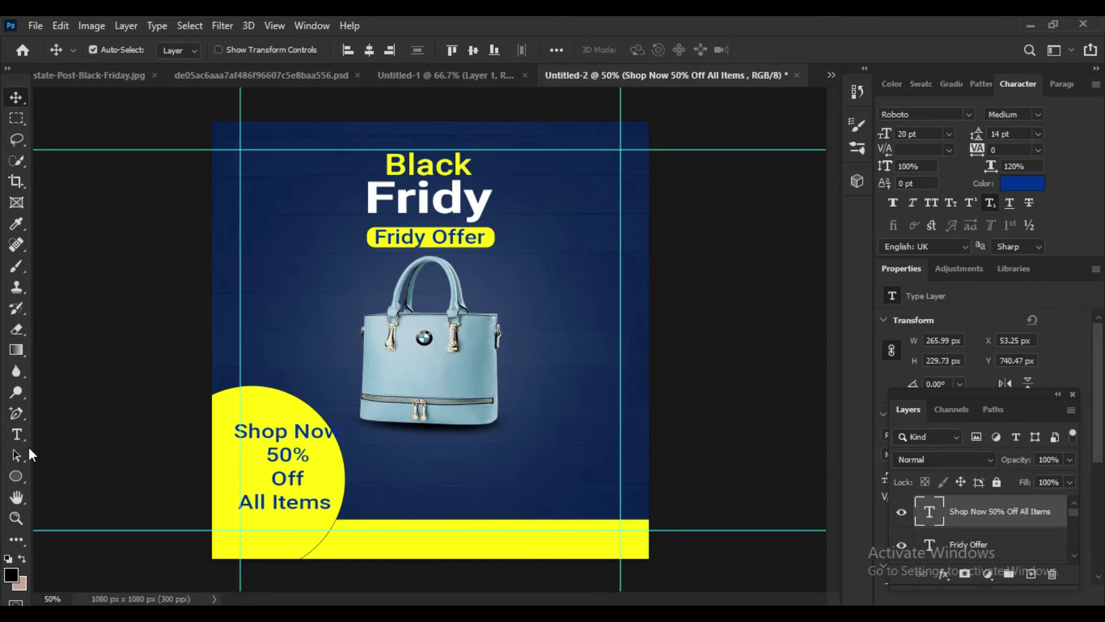
Step: Enlarge the 50% line of the circle text to 40 pt
left_click(17, 434)
left_click_drag(267, 452, 315, 456)
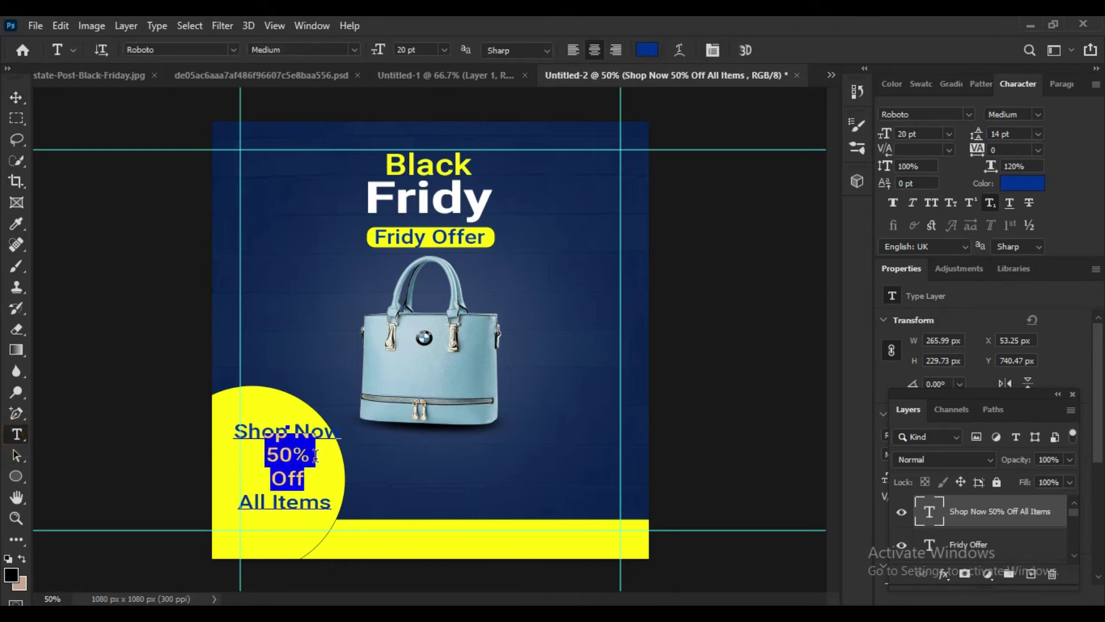
left_click(293, 453)
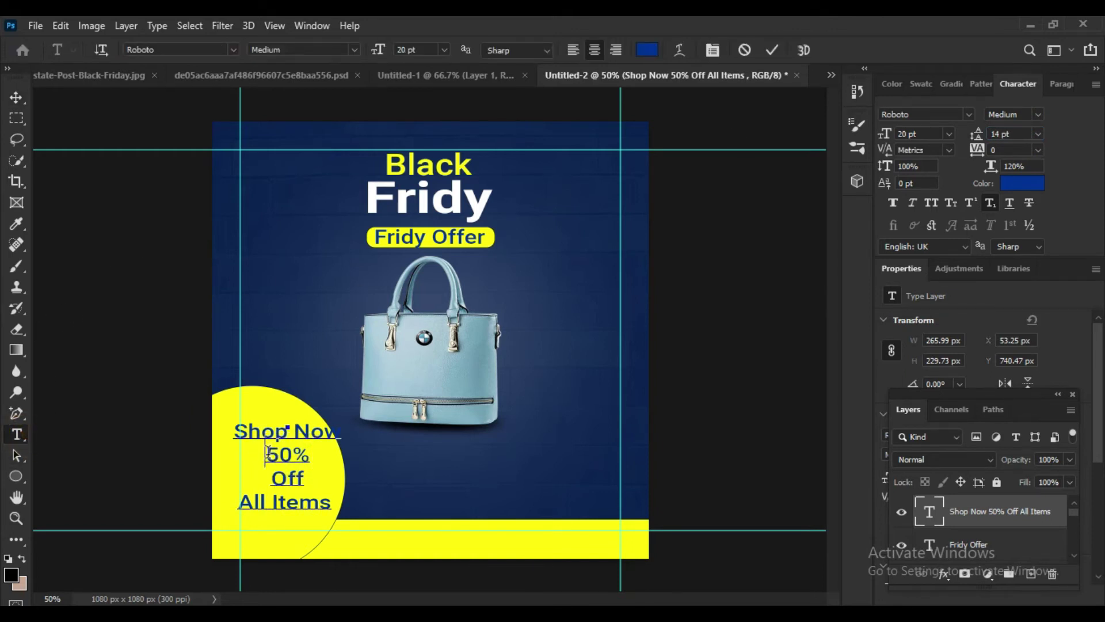
double_click(306, 442)
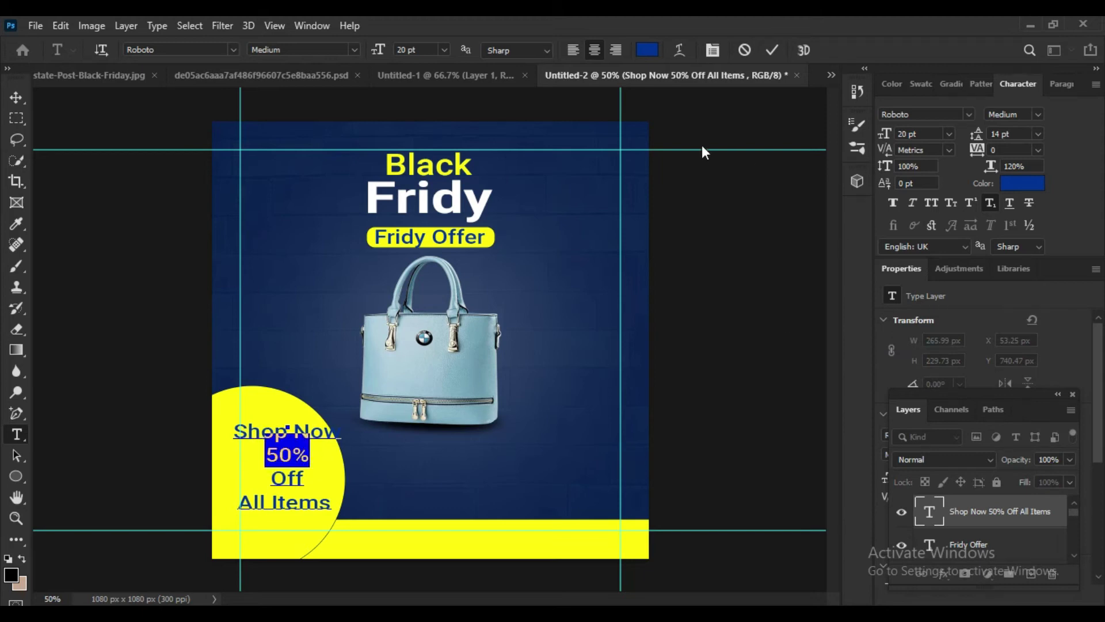
left_click(444, 51)
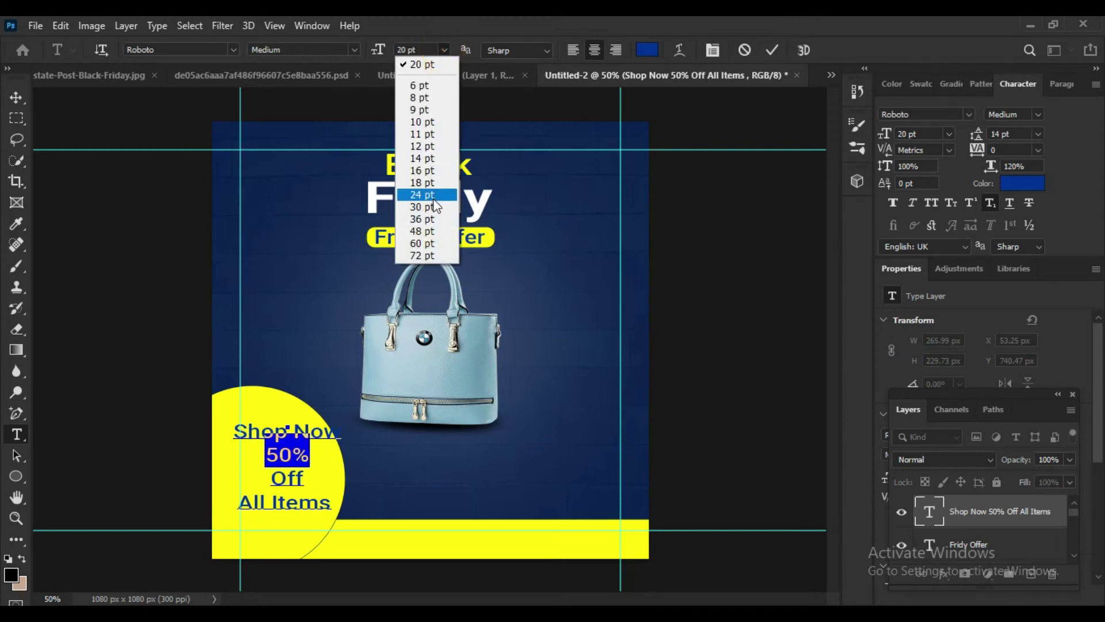
left_click(423, 224)
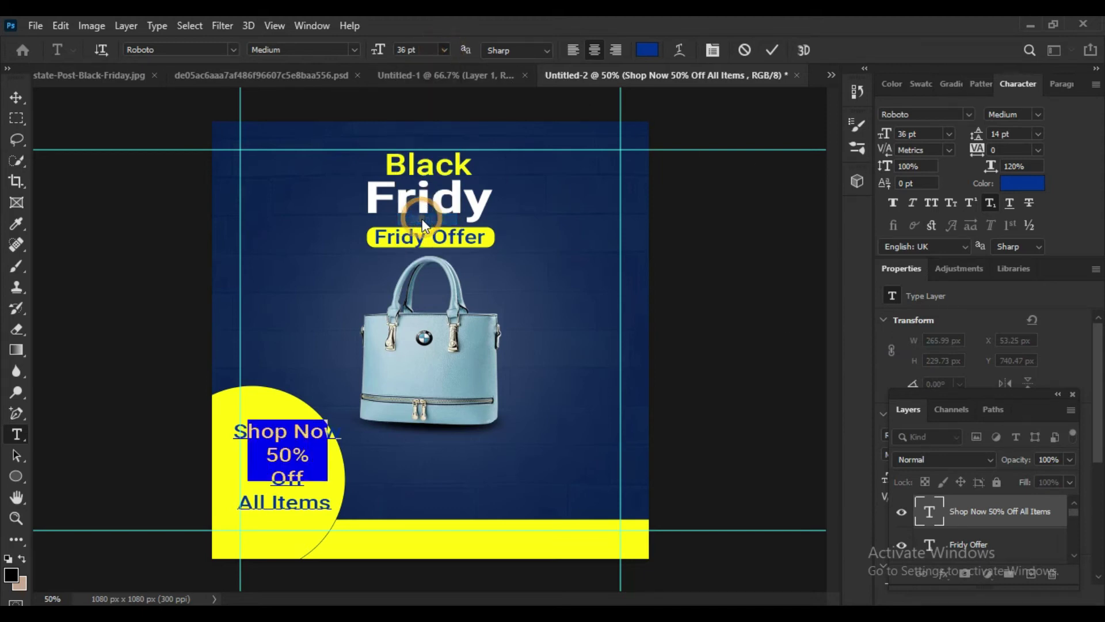
left_click(445, 50)
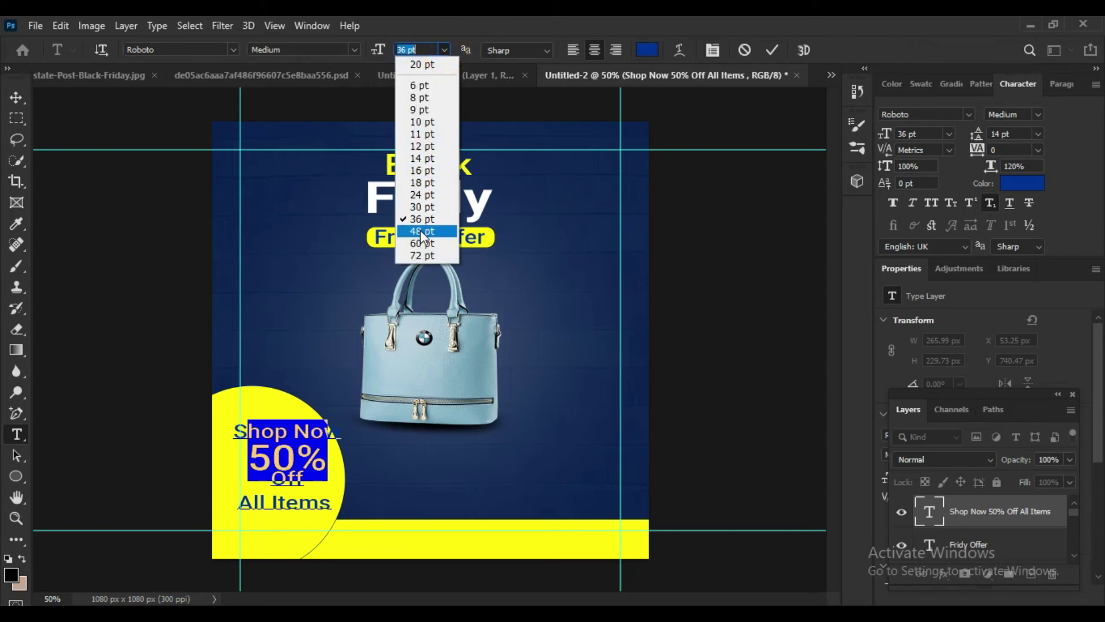
key("Up")
key("Up")
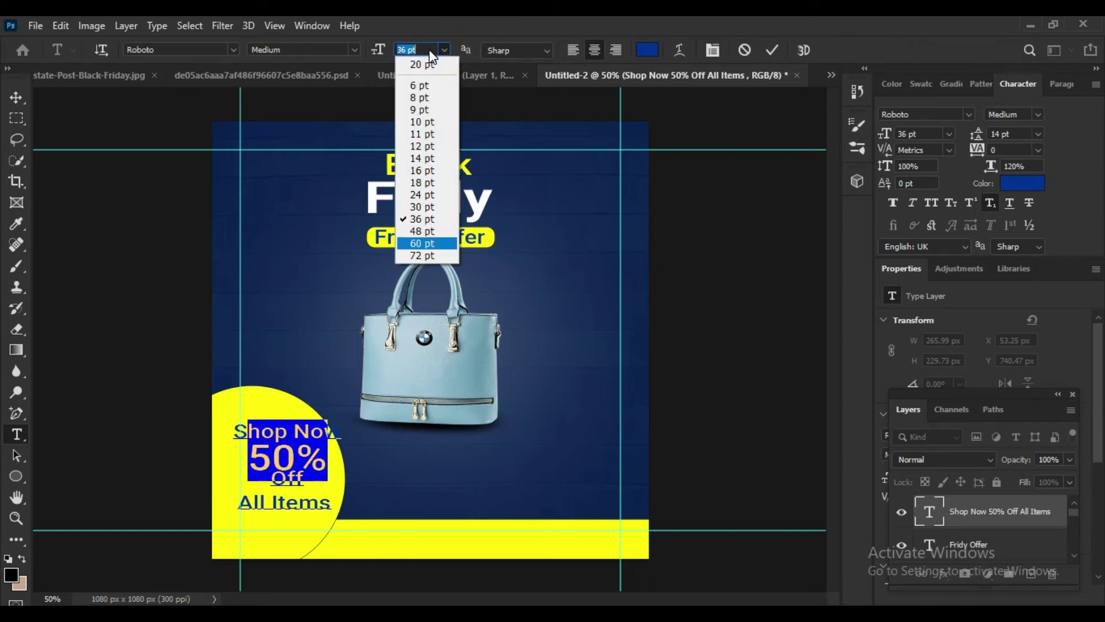
key("Up")
key("Up")
key("Up")
type("40")
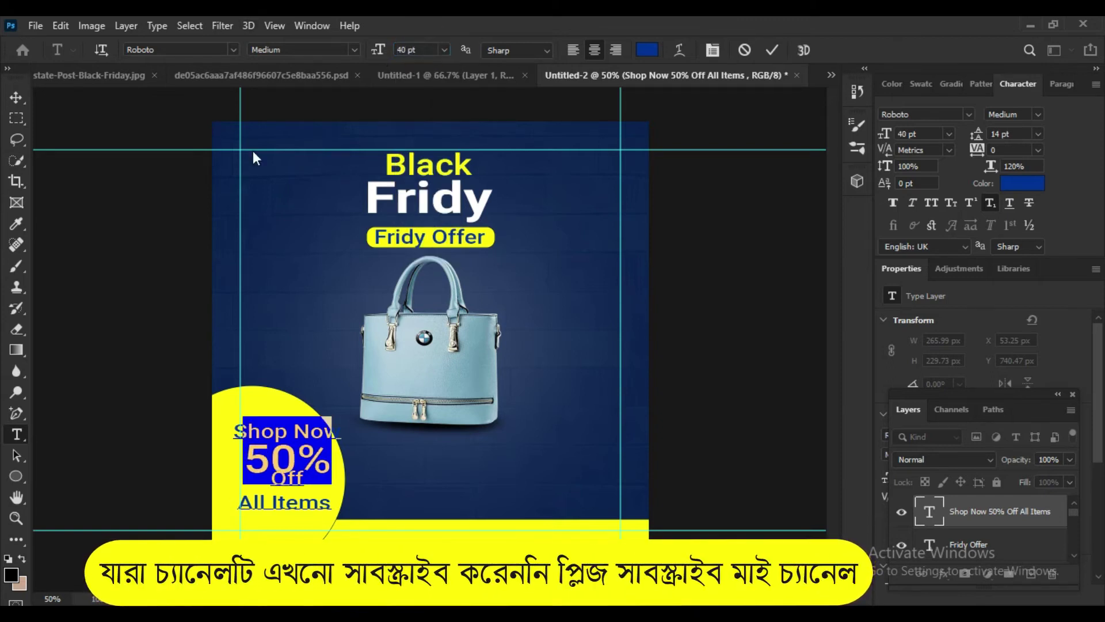
left_click(456, 377)
key("v")
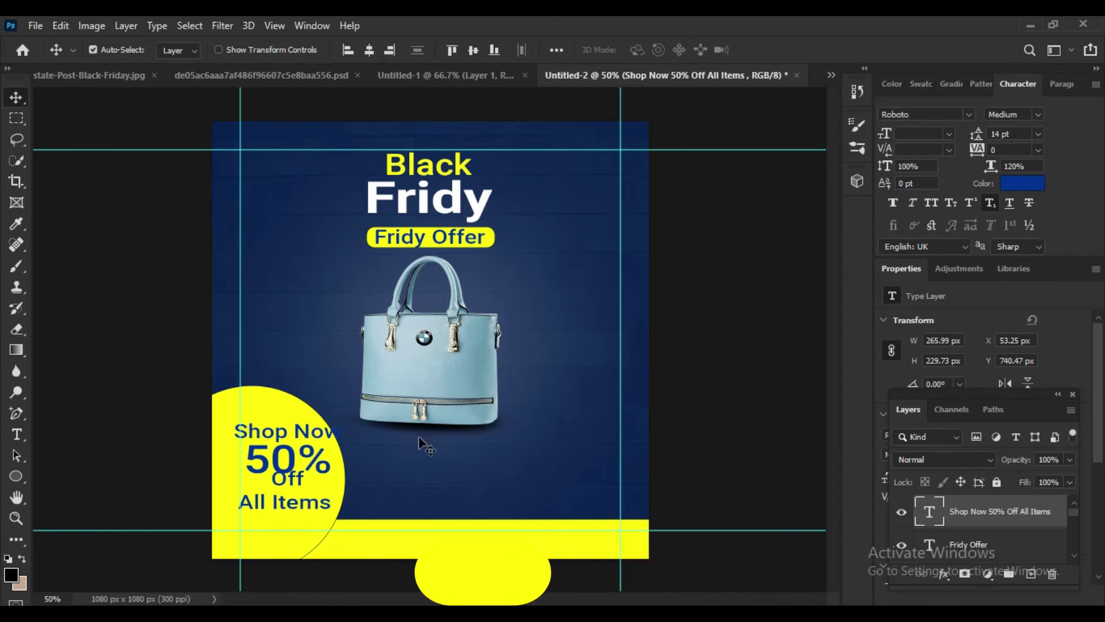
Step: Widen the line spacing to 18 pt and delete the Shop Now line from the circle text
left_click(1026, 136)
type("18")
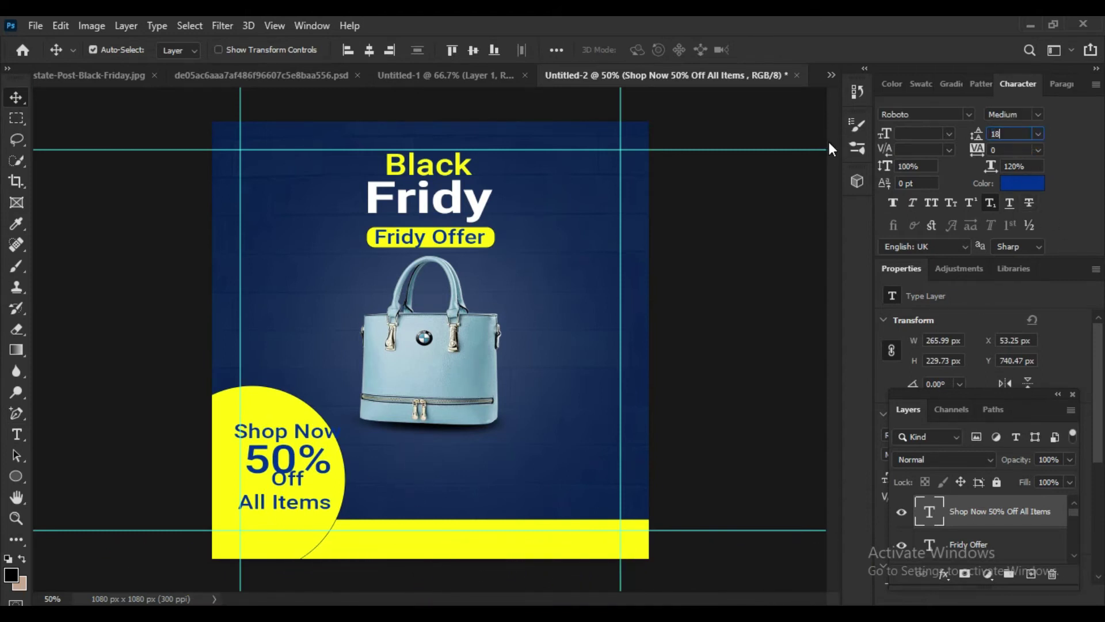
key("Return")
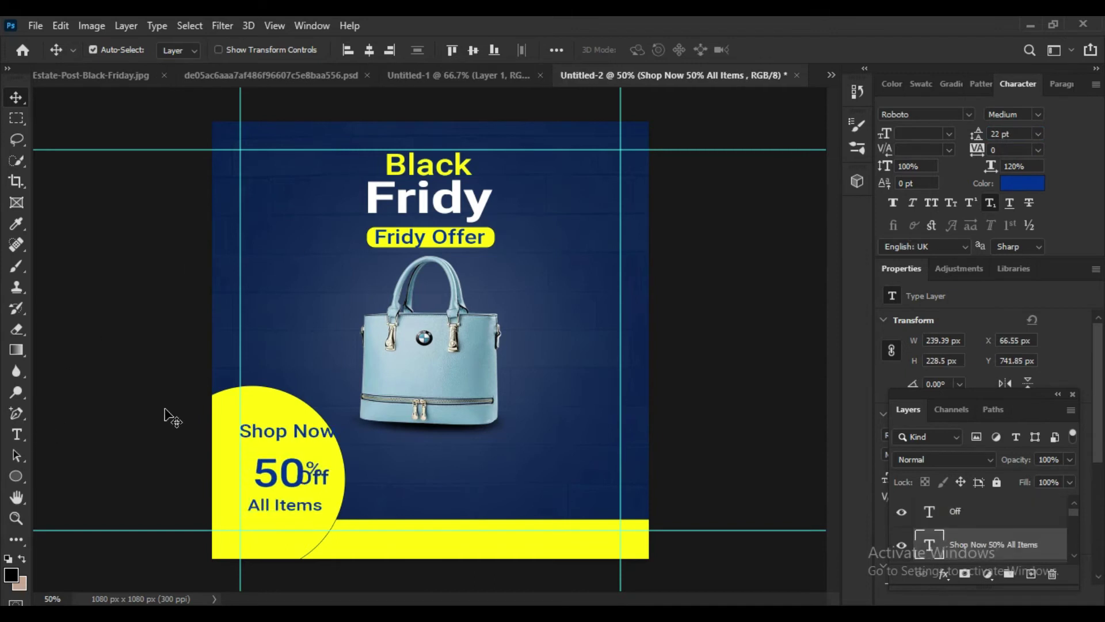
left_click(22, 437)
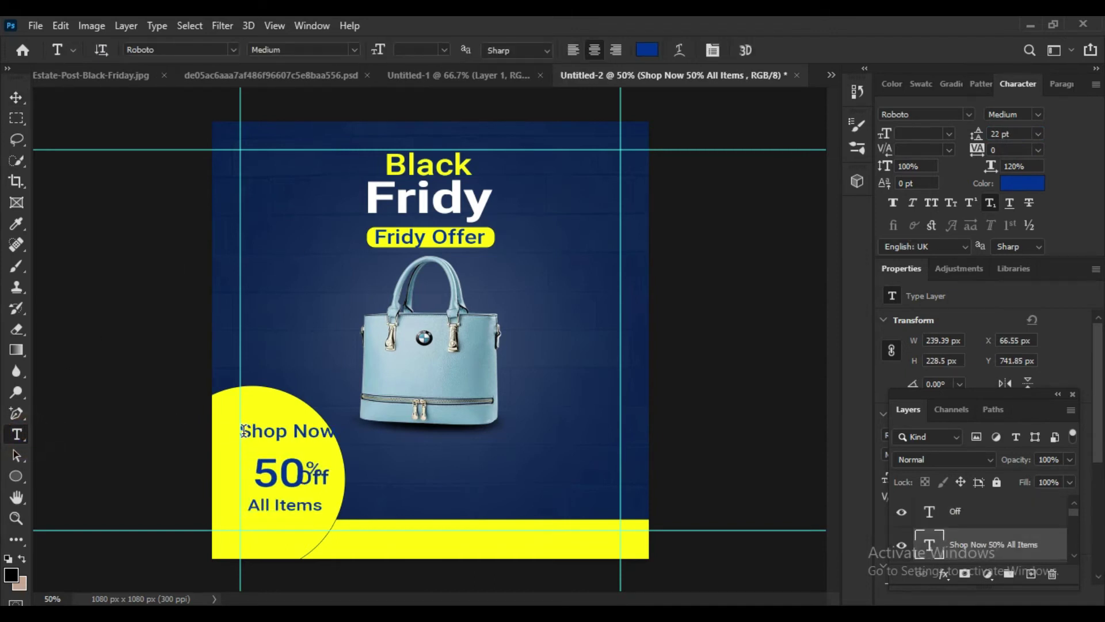
left_click_drag(244, 430, 325, 505)
left_click(336, 434)
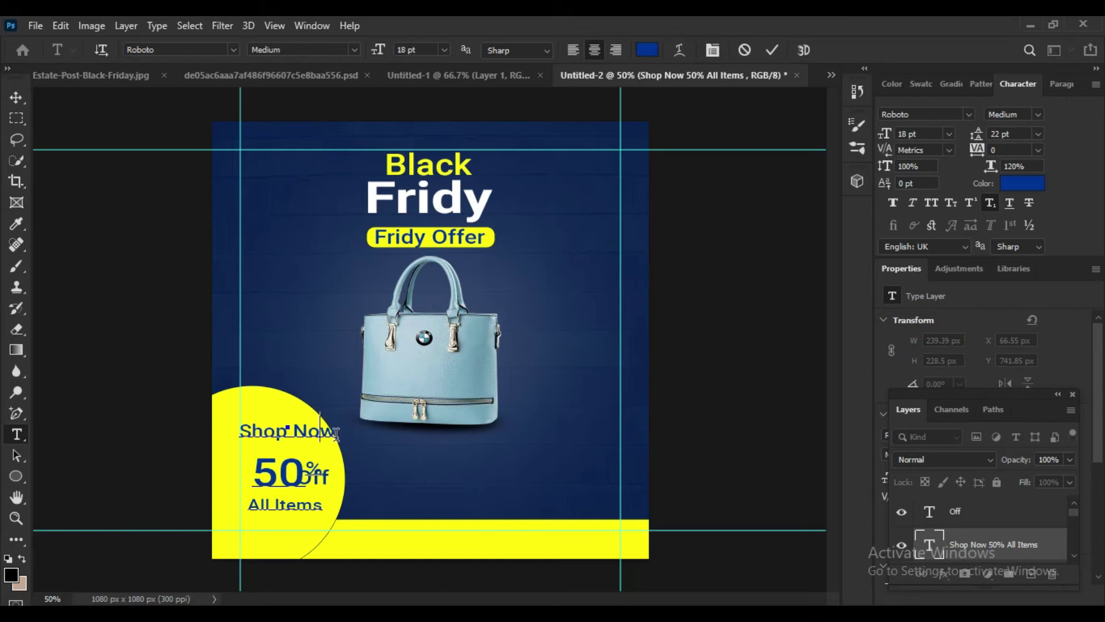
triple_click(337, 434)
key("BackSpace")
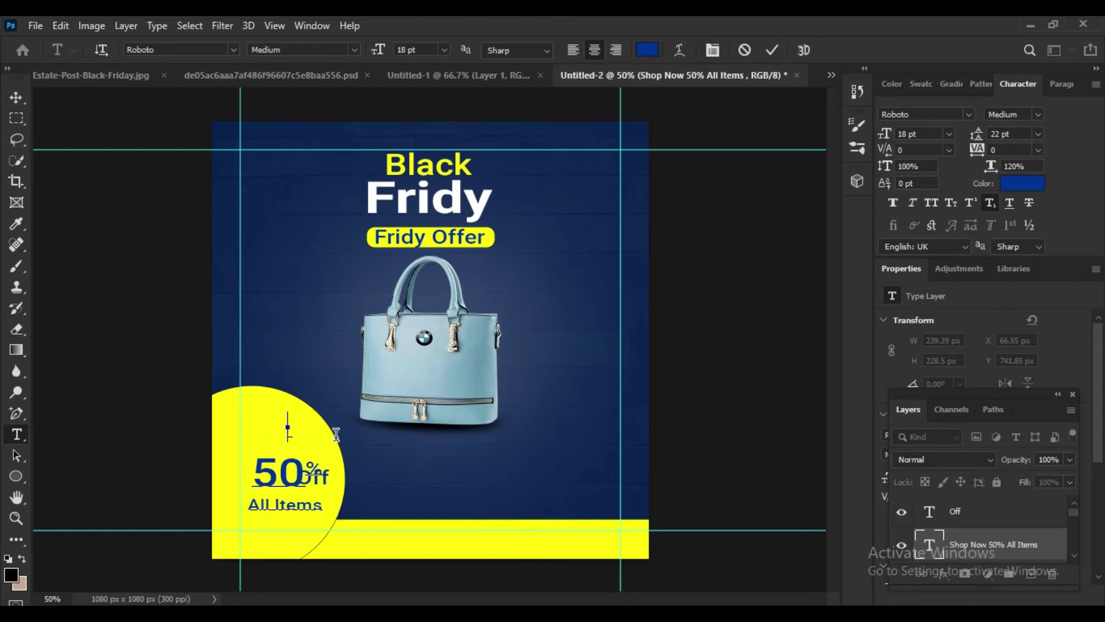
key("ctrl+Return")
key("v")
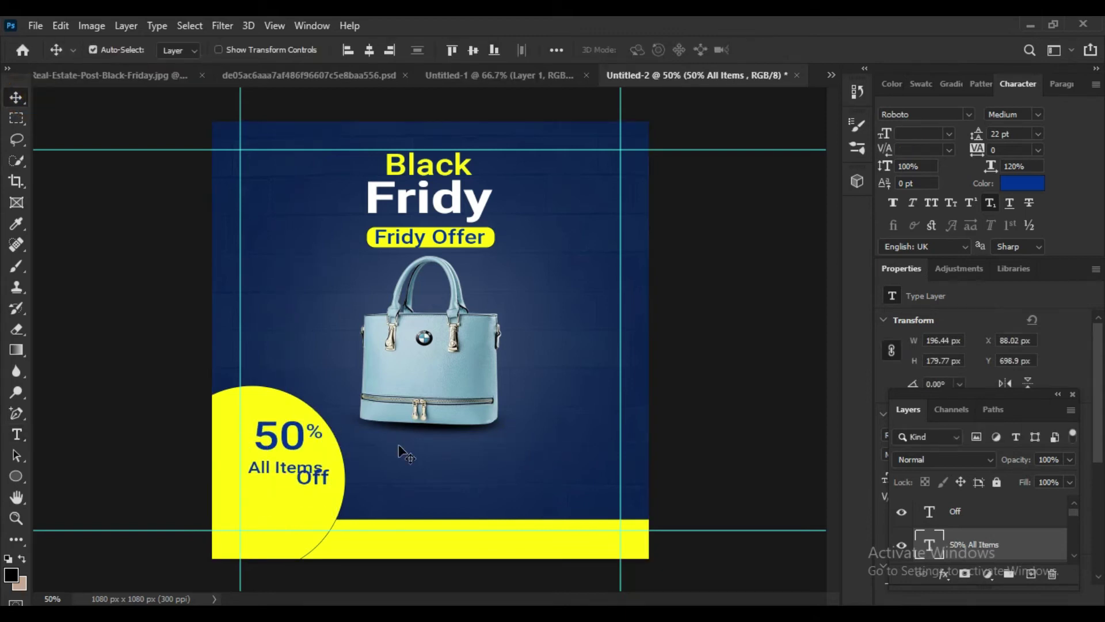
Step: Add Shop Now as its own text layer just above 50%, nudging the 50% All Items text down-left
left_click(17, 435)
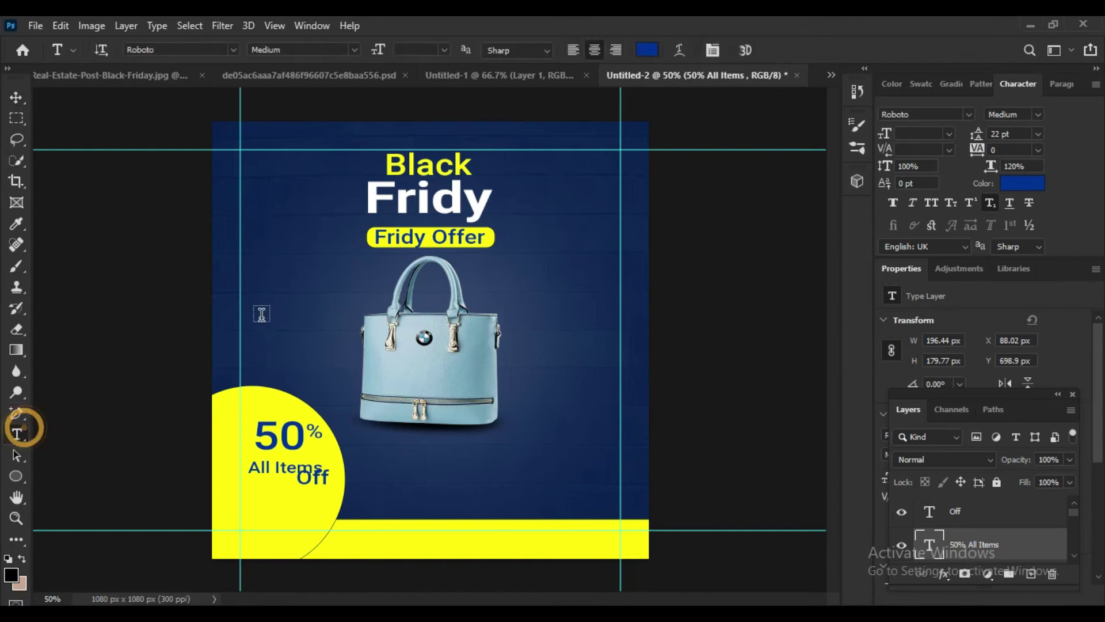
left_click(263, 315)
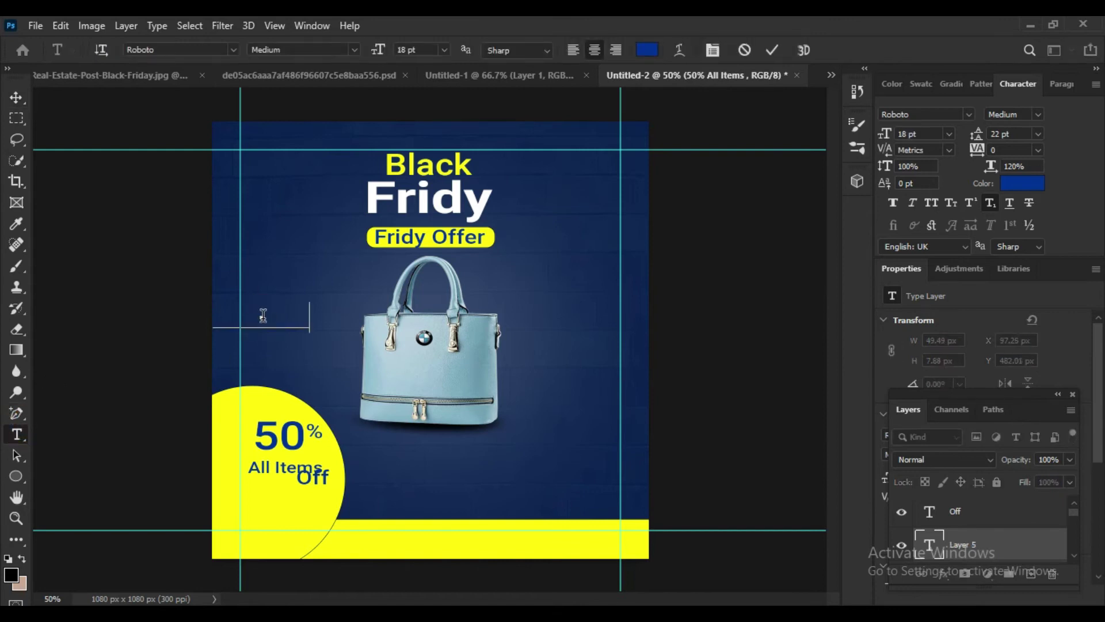
left_click(16, 98)
left_click_drag(276, 317, 304, 408)
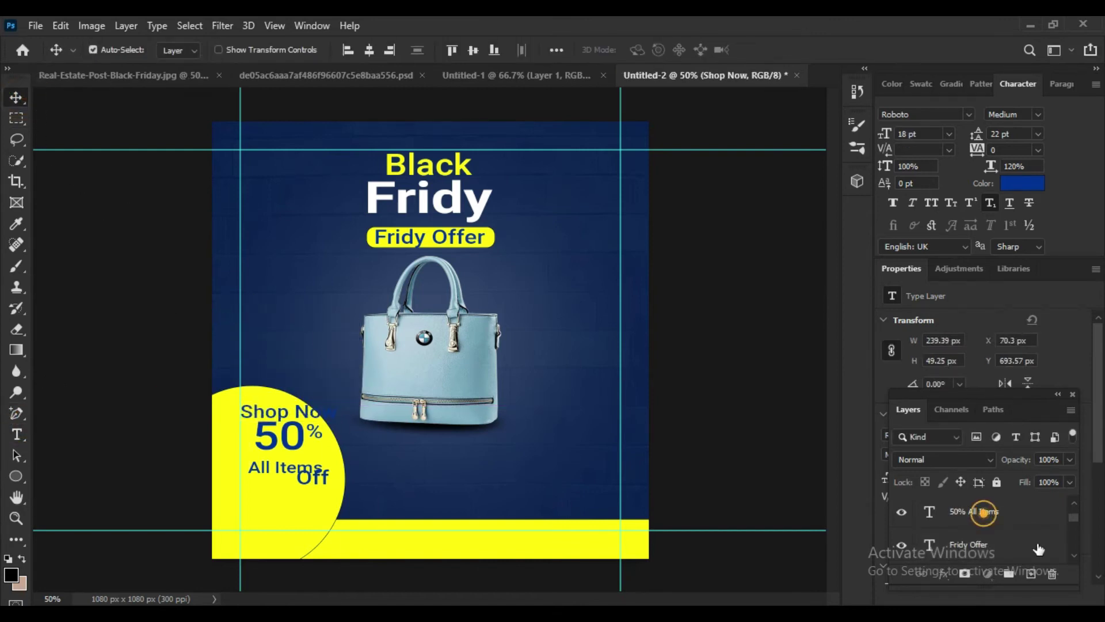
left_click(984, 512)
key("Down")
key("Down")
key("Down")
key("Down")
key("Down")
key("Down")
key("Down")
key("Down")
key("Down")
key("Down")
key("Down")
key("Down")
key("Down")
key("Down")
key("Down")
key("Down")
key("Down")
key("Down")
key("Down")
key("Down")
key("Down")
key("Down")
key("Down")
key("Down")
key("Down")
key("Down")
key("Down")
key("Left")
key("Left")
key("Left")
key("Left")
key("Left")
key("Left")
key("Left")
key("Left")
key("Left")
key("Down")
key("Down")
left_click_drag(297, 414, 295, 439)
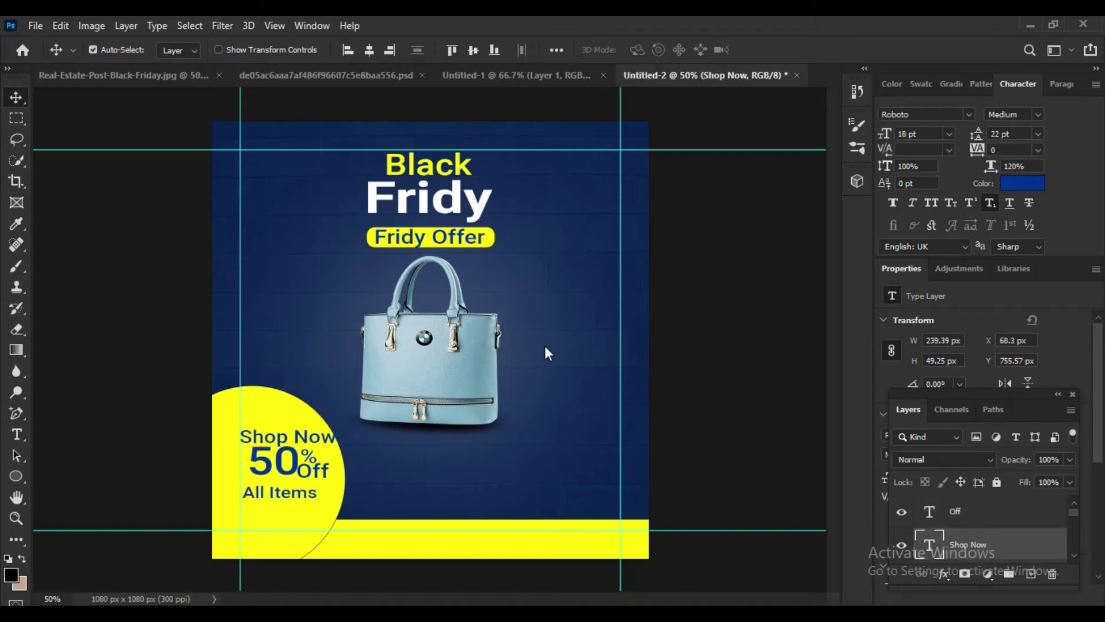
Step: Nudge the Ellipse 1 circle slightly right to X −116 px
scroll(952, 512, "down", 2)
scroll(953, 512, "down", 1)
scroll(952, 512, "down", 1)
left_click(973, 511)
key("Right")
key("Right")
key("Right")
key("Right")
key("Right")
key("Right")
key("Right")
key("Right")
key("Right")
Step: Set the yellow circle's stroke to No Color
left_click(16, 475)
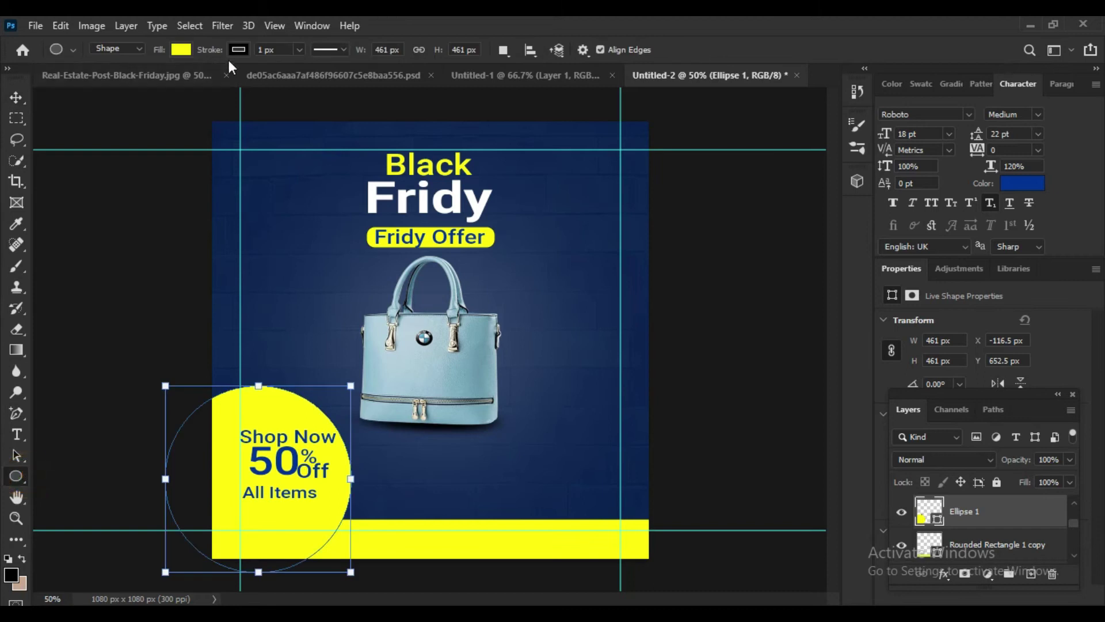
left_click(245, 46)
left_click(140, 79)
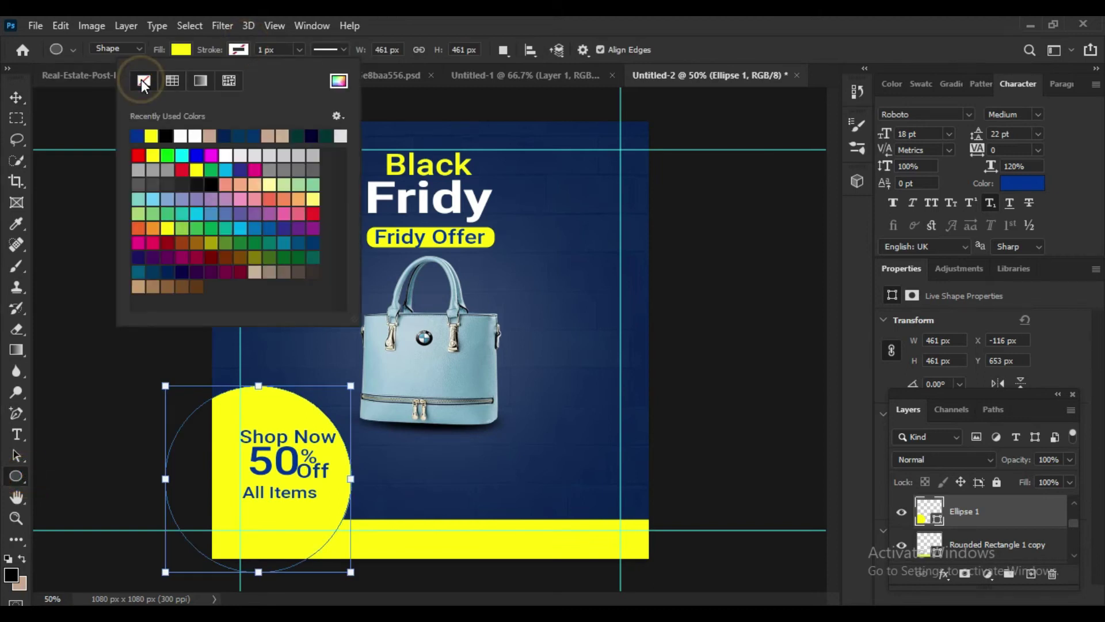
left_click(17, 102)
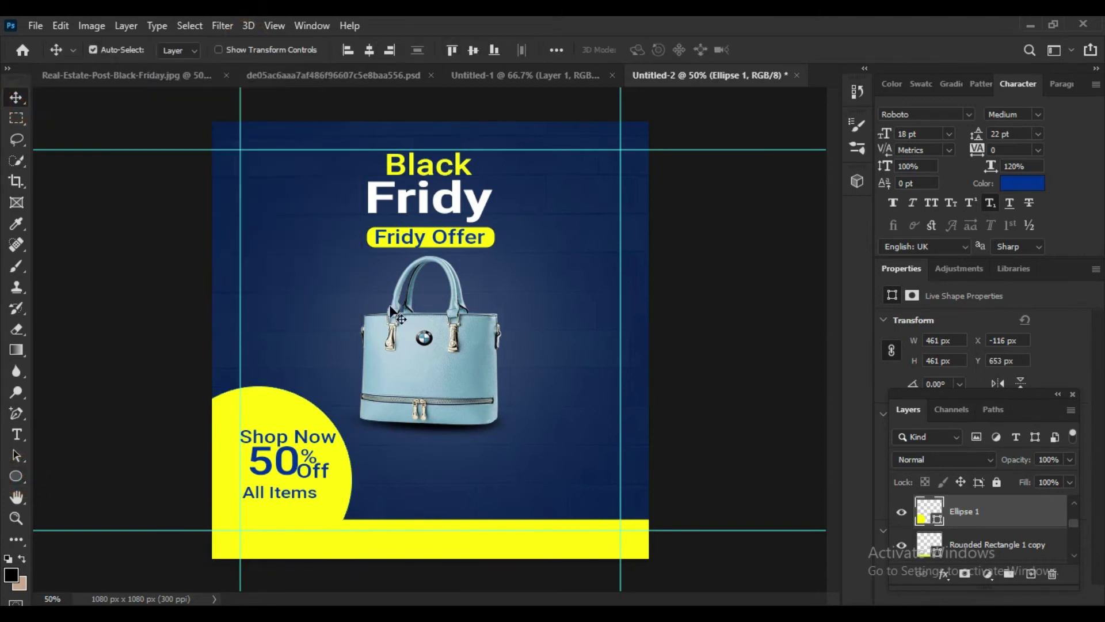
Step: Nudge the 50% text left and delete its All Items line
scroll(1008, 553, "up", 2)
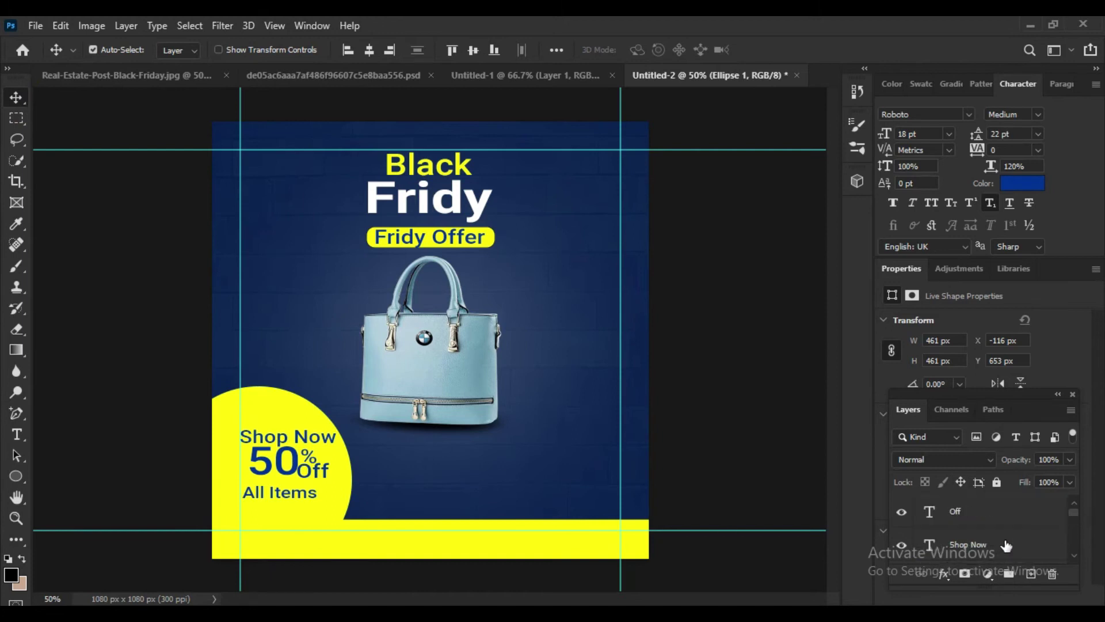
left_click(984, 544)
key("shift+Left")
key("shift+Left")
key("shift+Left")
key("shift+Left")
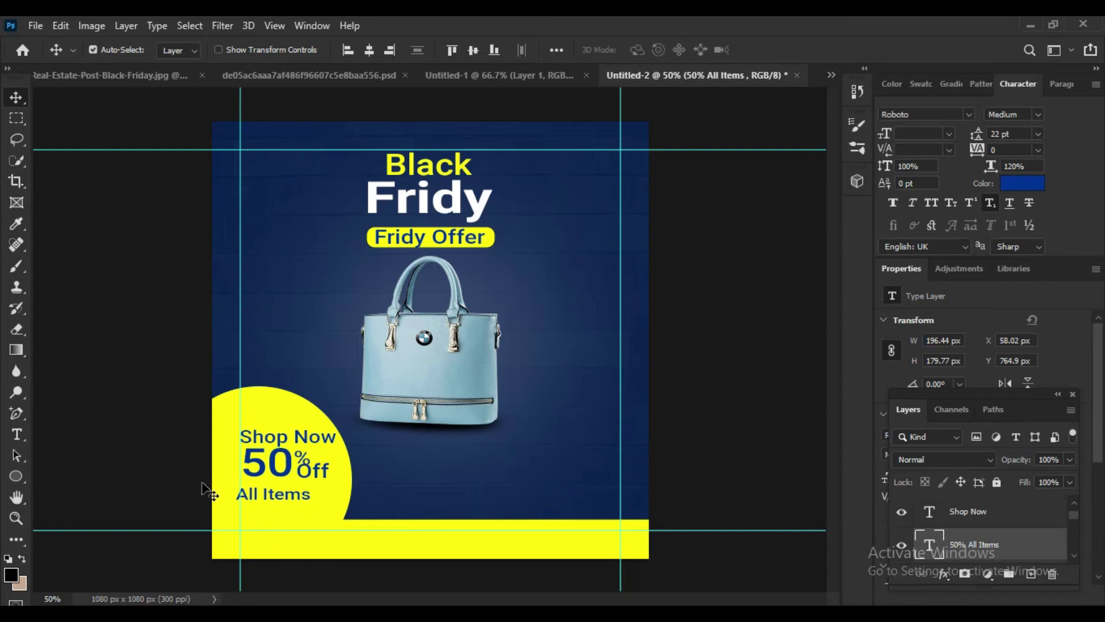
left_click(17, 435)
left_click_drag(237, 495, 364, 499)
key("BackSpace")
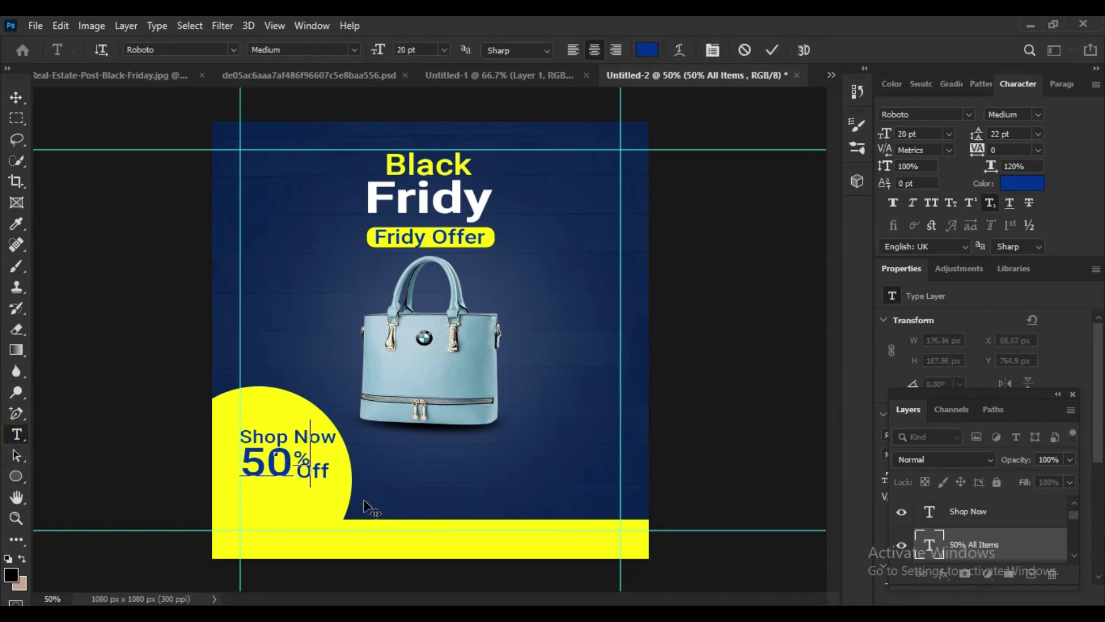
key("ctrl+Return")
key("v")
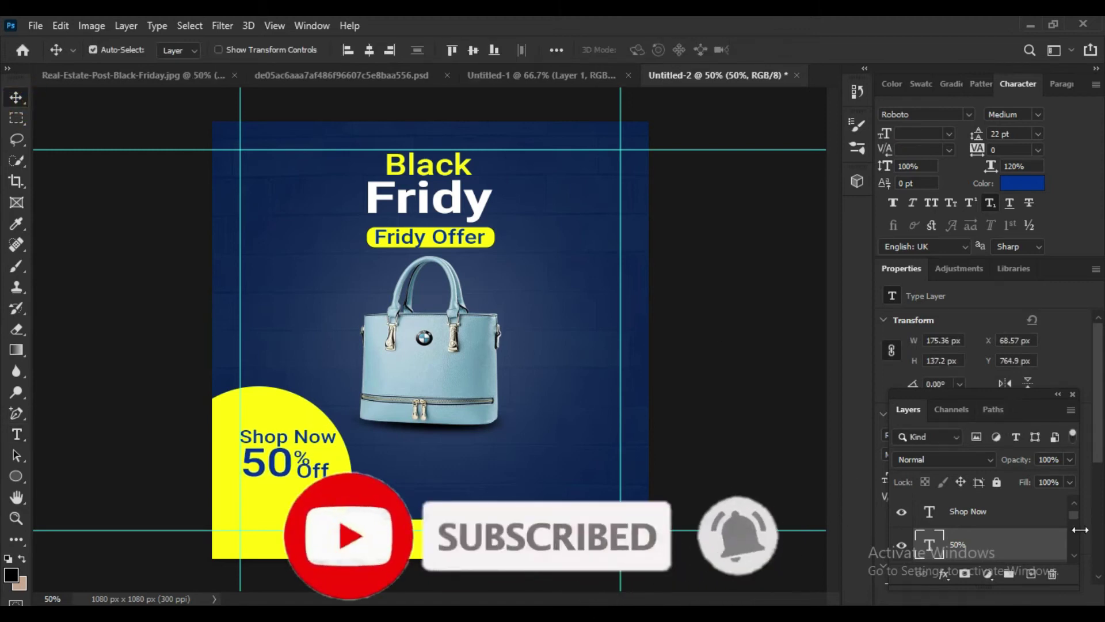
Step: Create a separate All Items text layer and move it into the circle under 50% Off
scroll(956, 518, "up", 1)
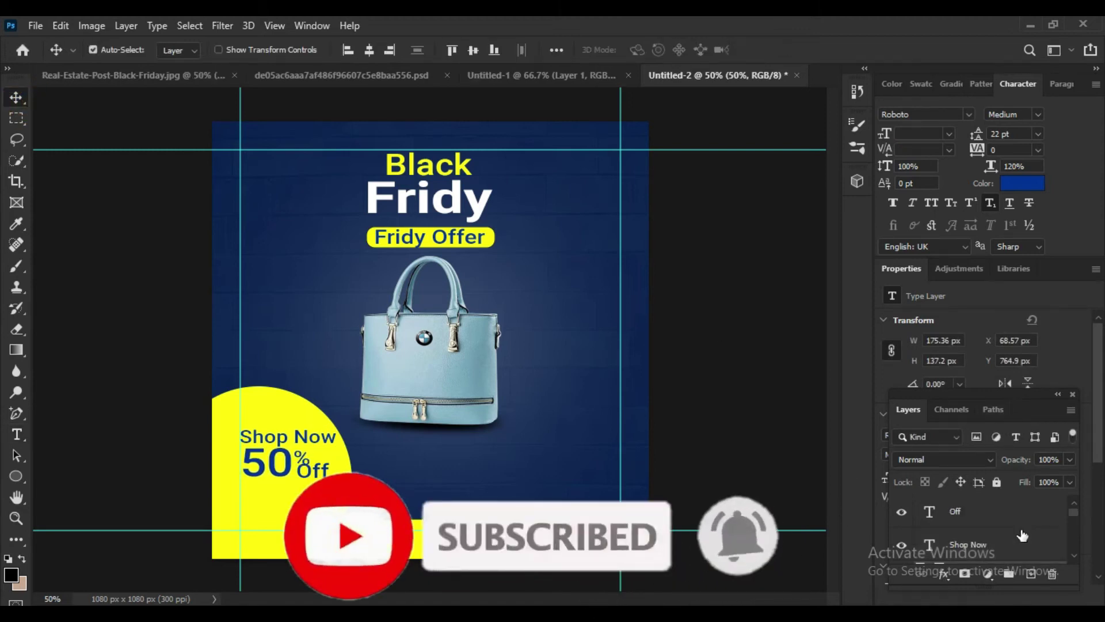
left_click(954, 512)
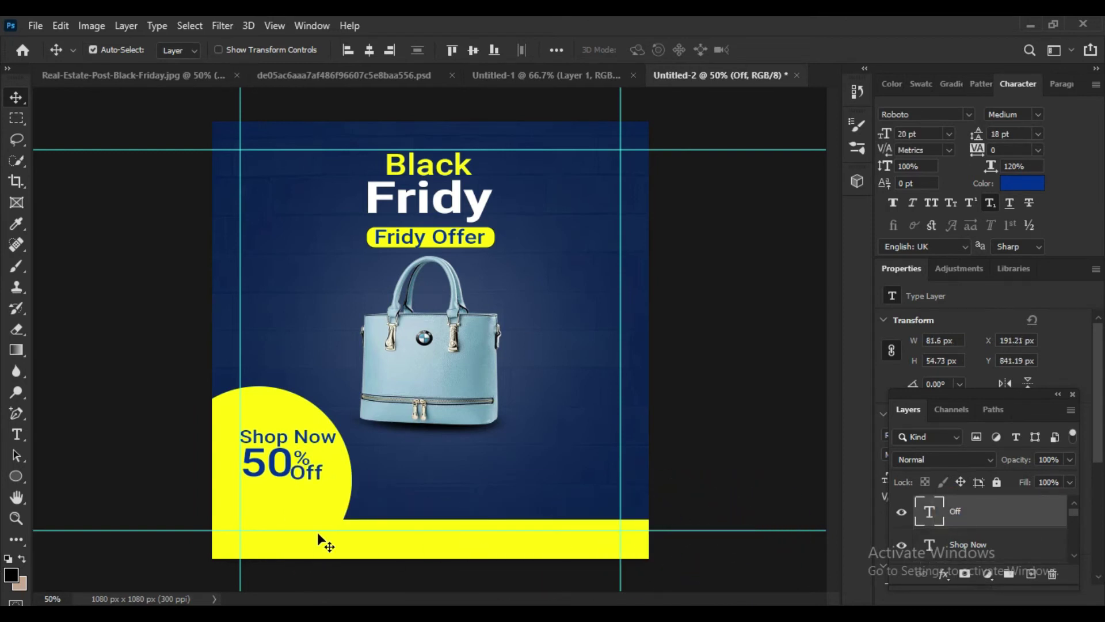
left_click(16, 412)
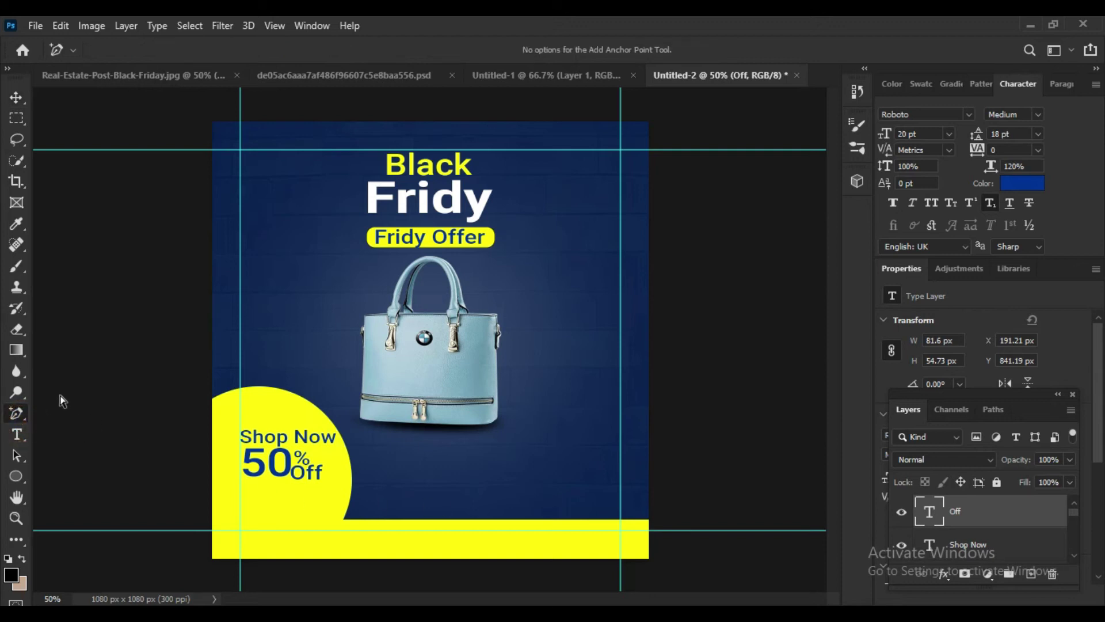
left_click(17, 434)
left_click(430, 527)
type("All Items")
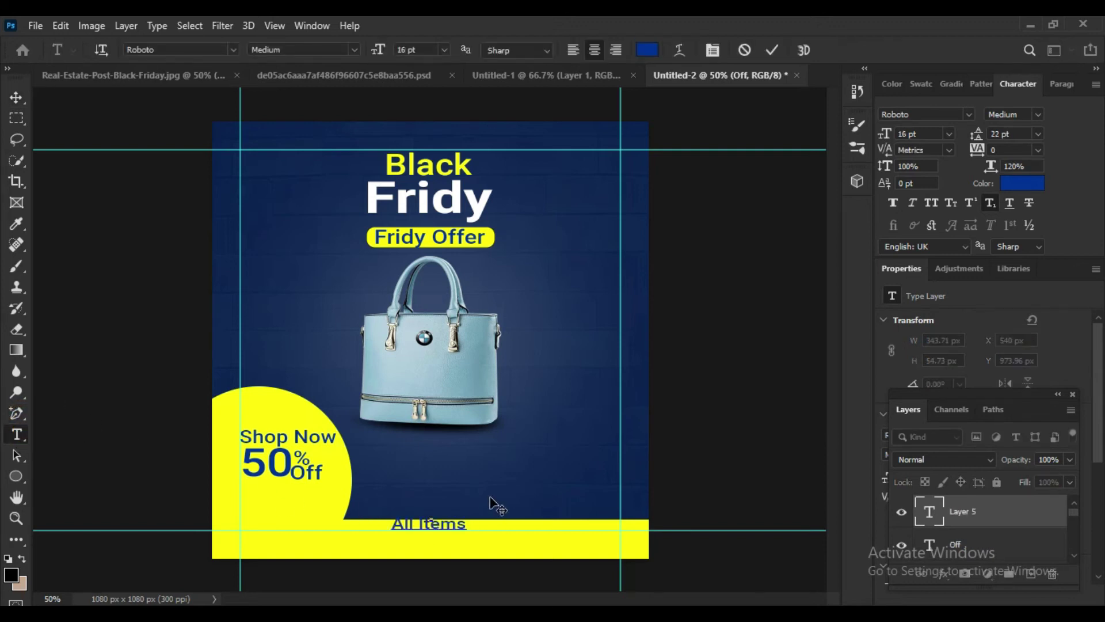
left_click(16, 98)
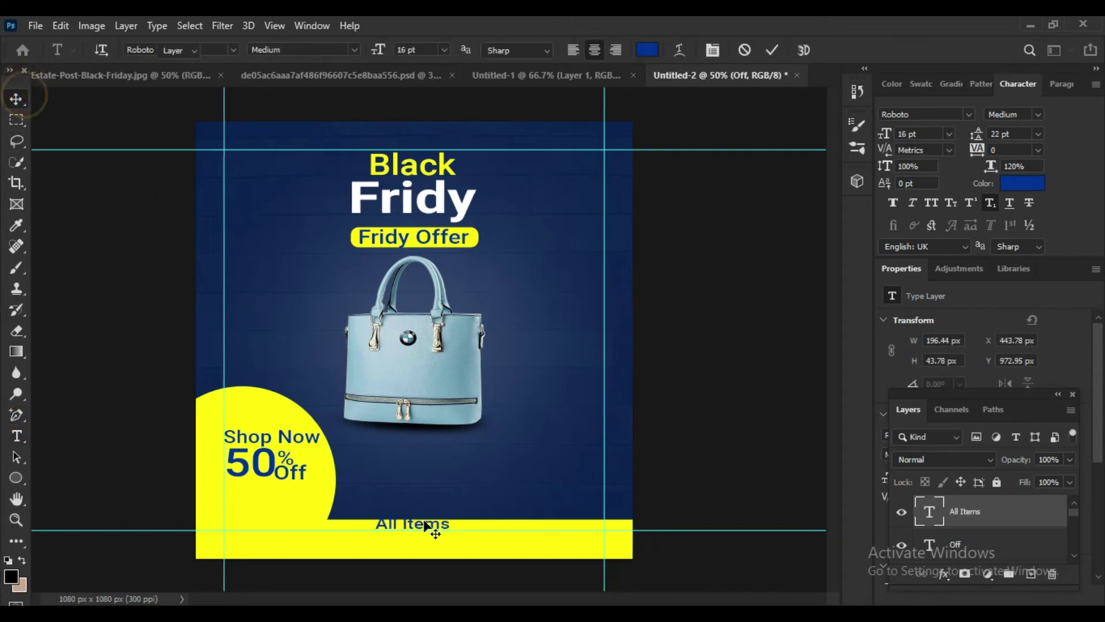
left_click_drag(405, 505, 267, 476)
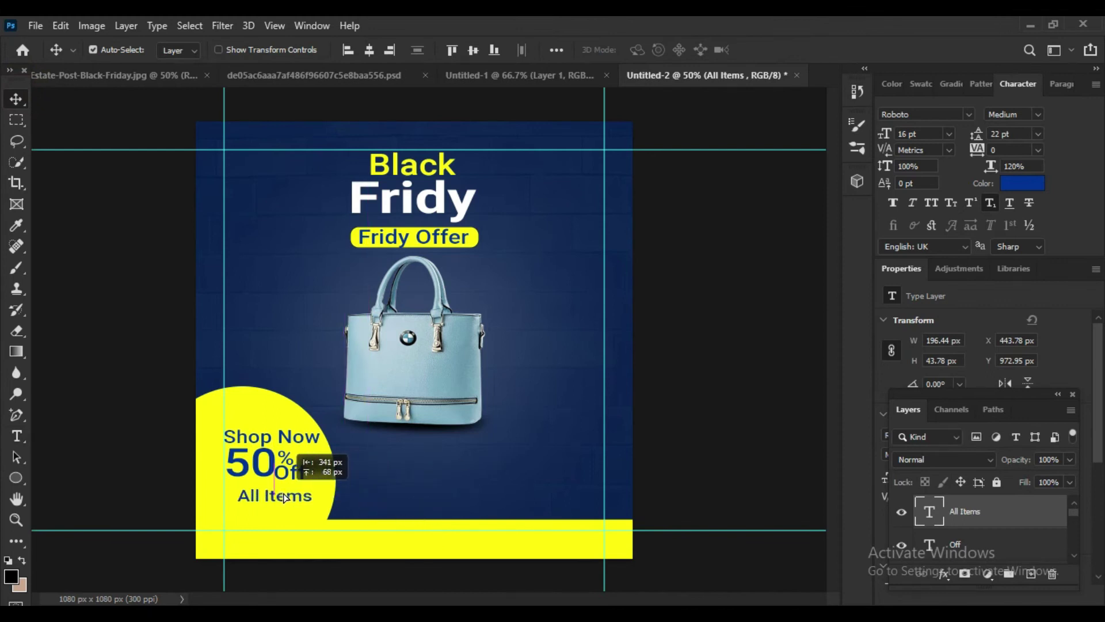
Step: Change the Off text's horizontal scale from 120% to 90% and fine-tune its position
scroll(1025, 539, "down", 2)
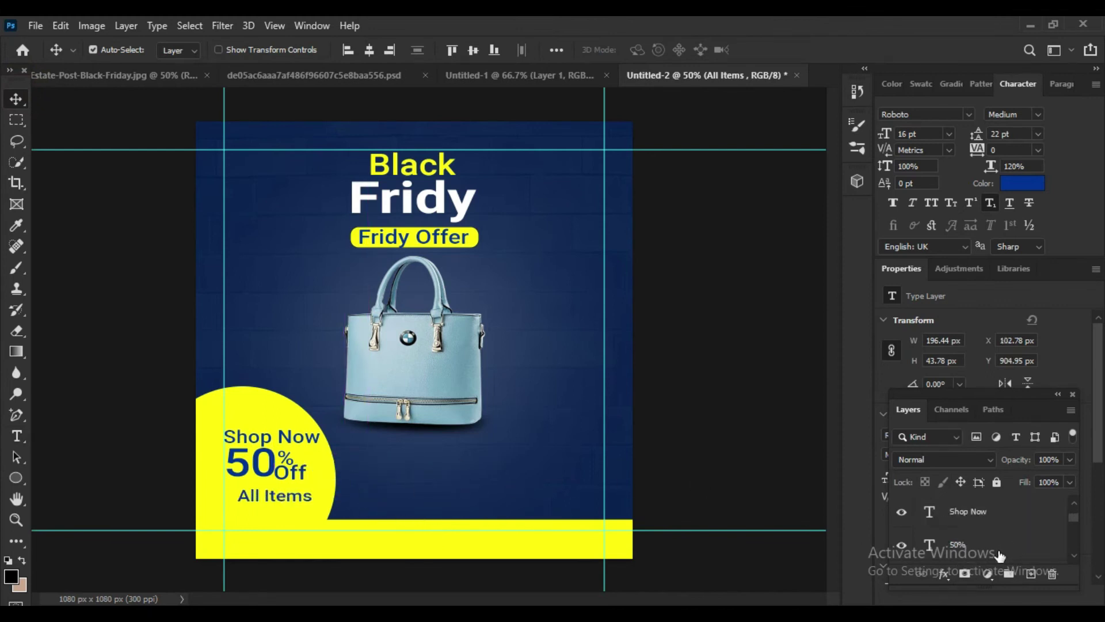
scroll(999, 541, "down", 3)
left_click(973, 544)
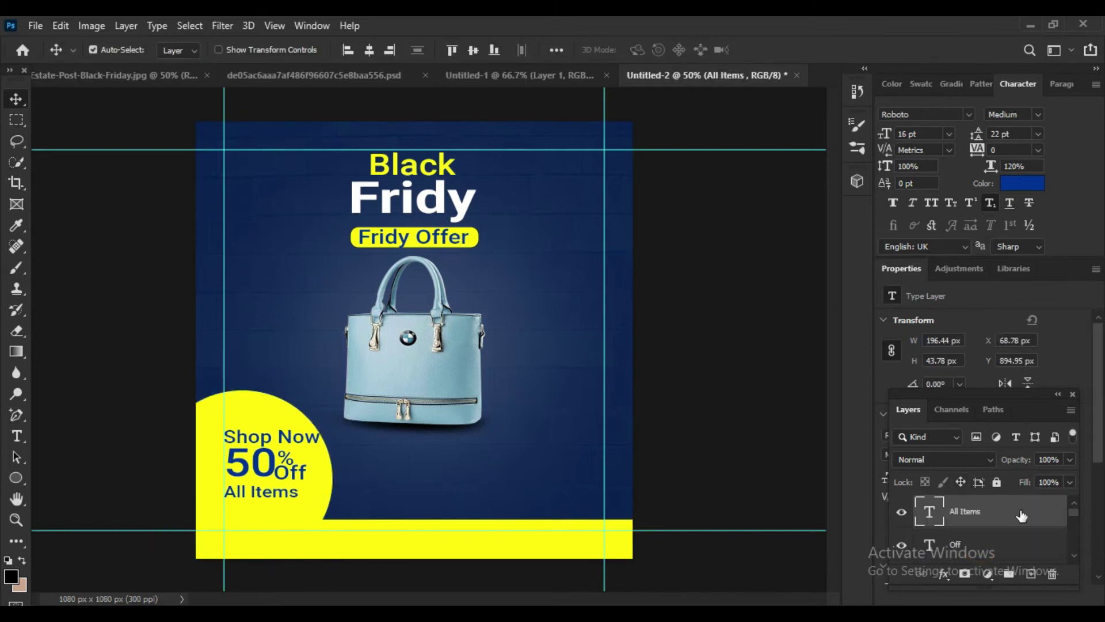
left_click(991, 543)
left_click(1038, 150)
left_click(960, 166)
double_click(1022, 166)
type("90")
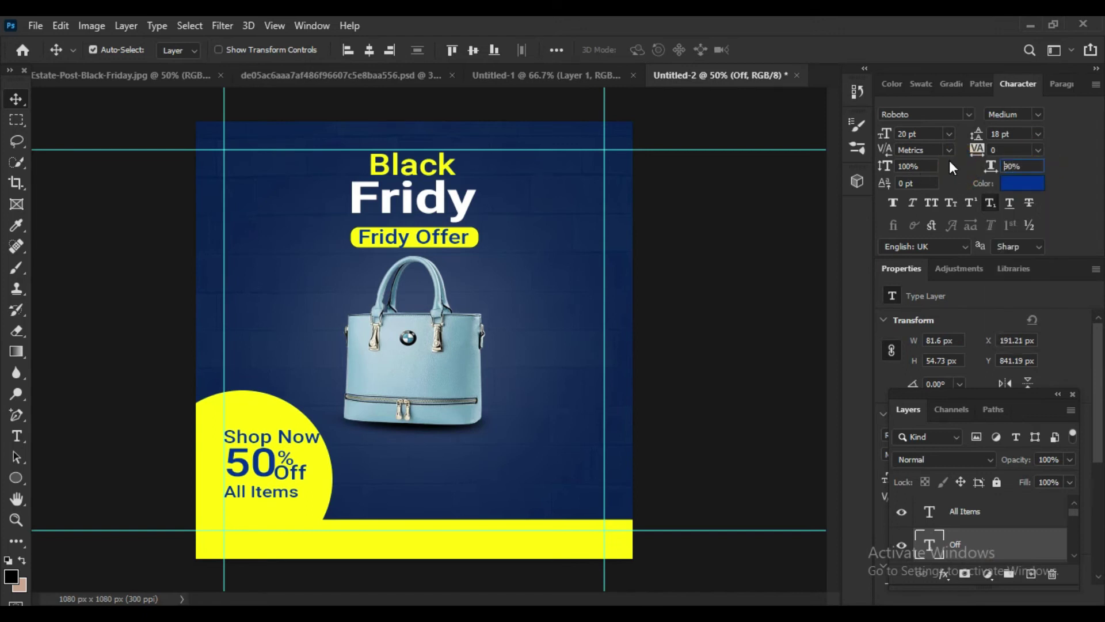
key("Return")
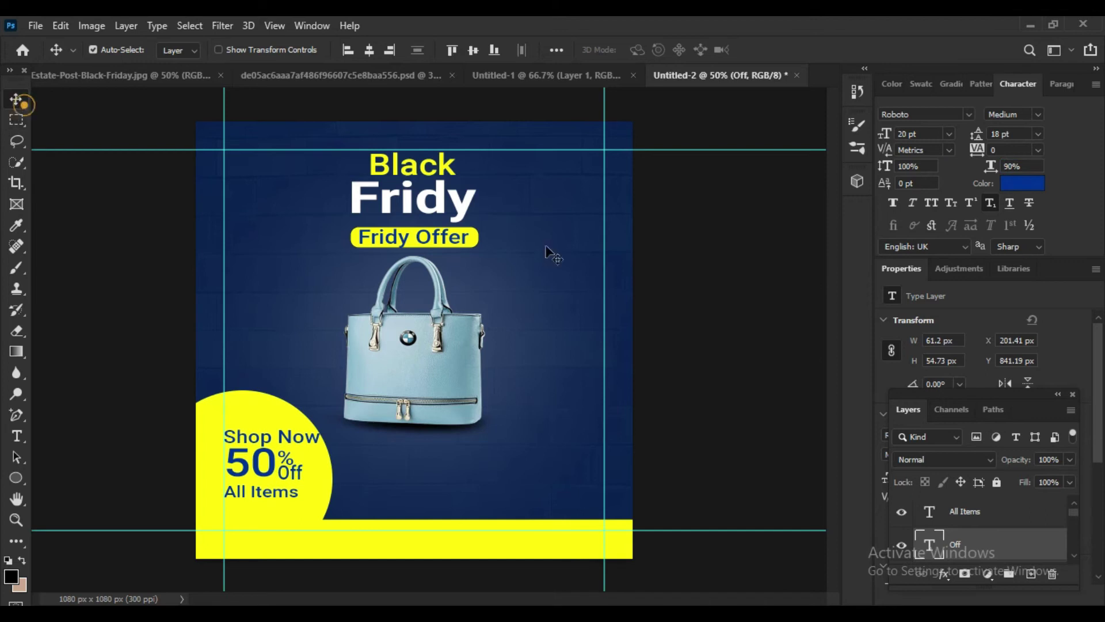
key("Left")
key("Left")
key("Left")
key("Right")
key("Right")
key("Right")
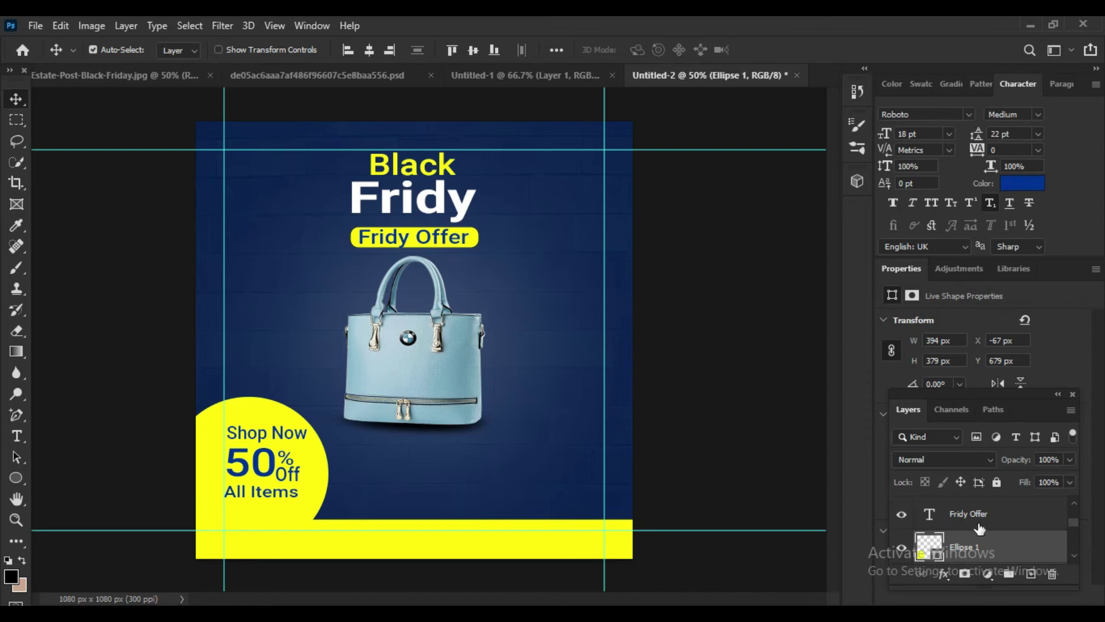
scroll(979, 529, "up", 2)
scroll(970, 529, "up", 1)
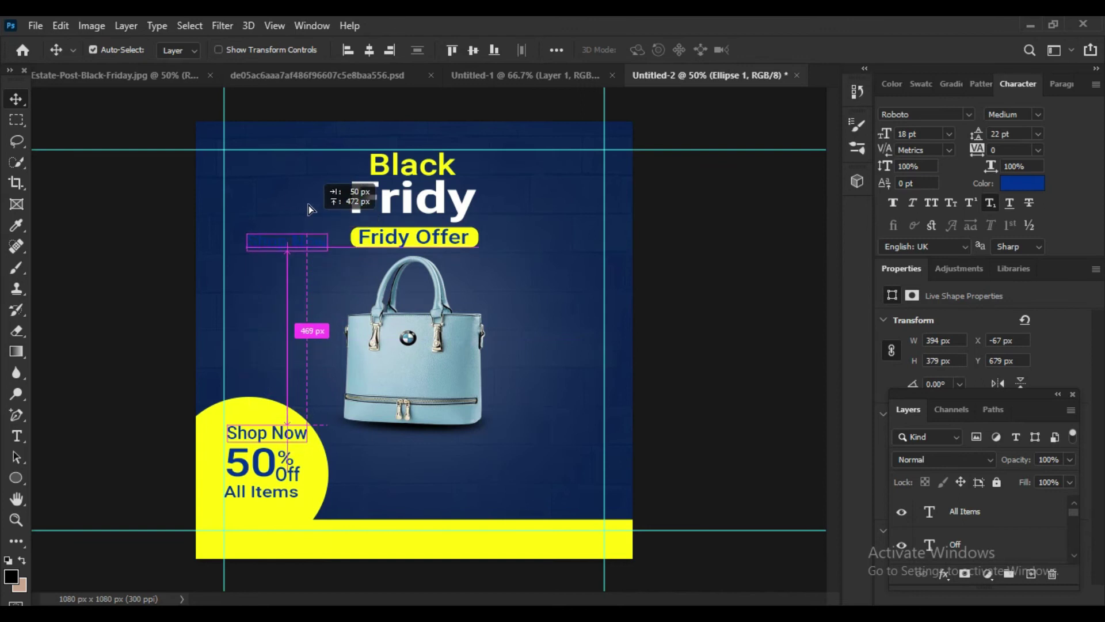
Step: Copy the Shop Now text to the top-left as a LOGO label coloured white (ffffff)
left_click_drag(294, 433, 297, 160)
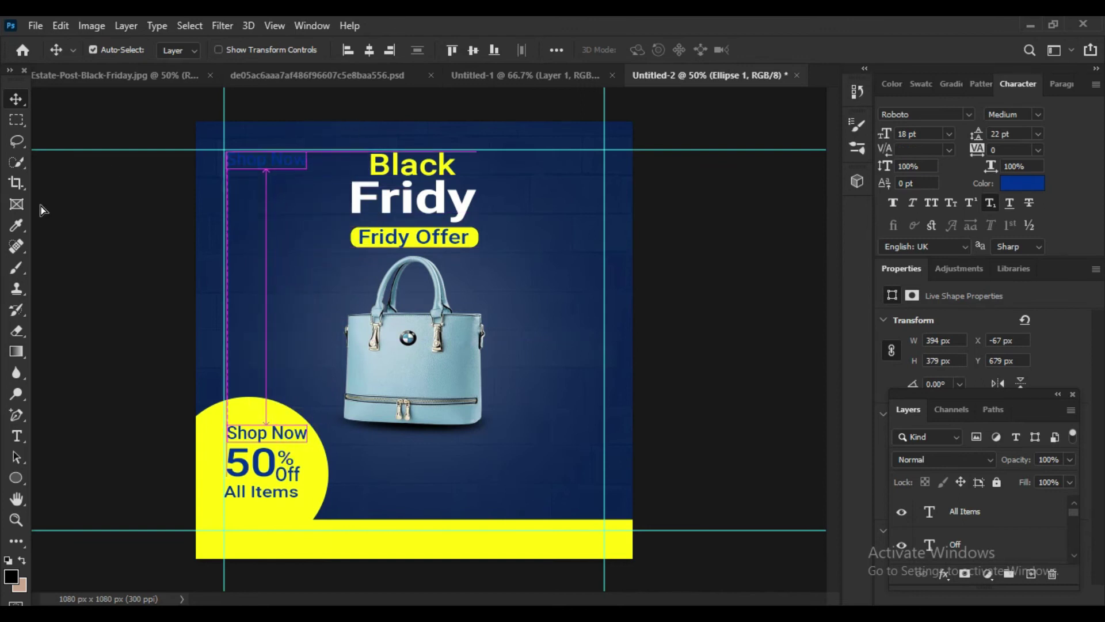
left_click(18, 436)
double_click(268, 159)
left_click(268, 158)
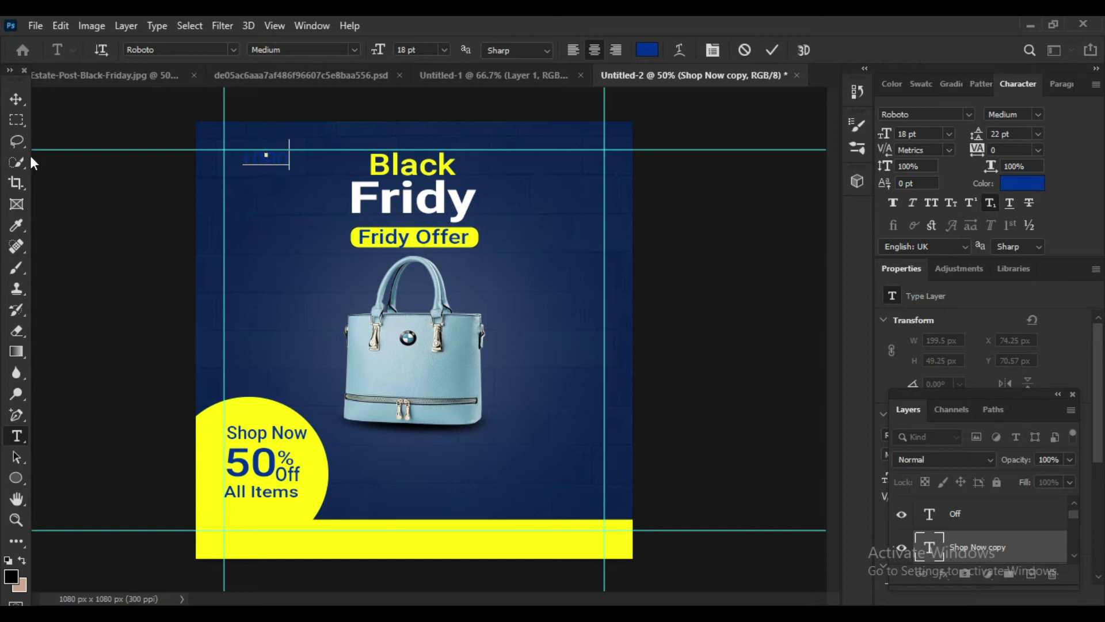
left_click(16, 99)
left_click(1023, 183)
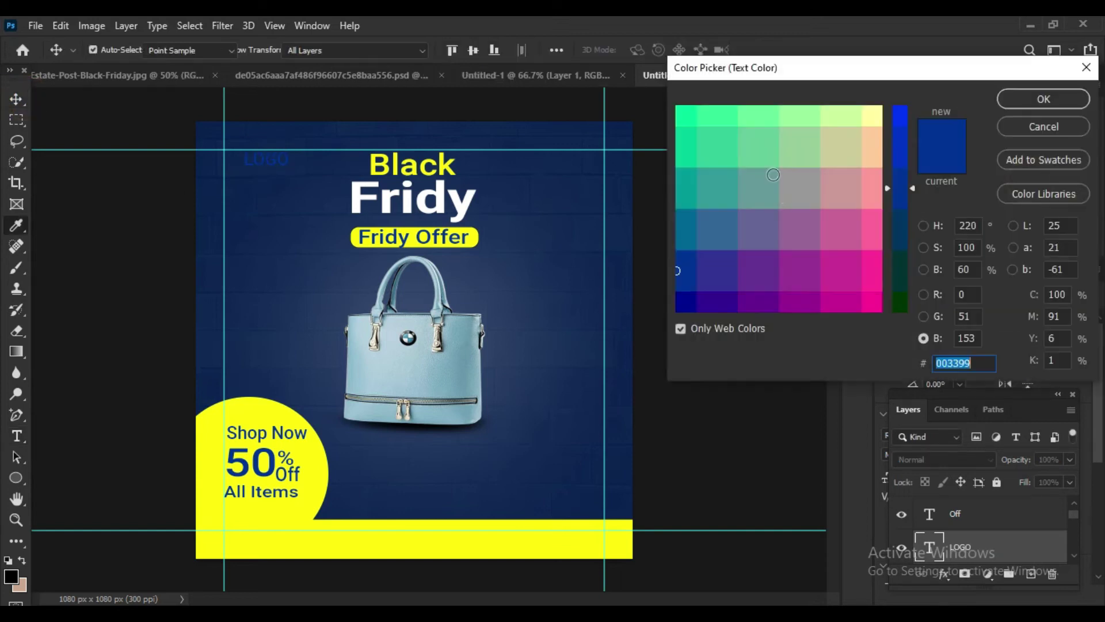
type("ffffff")
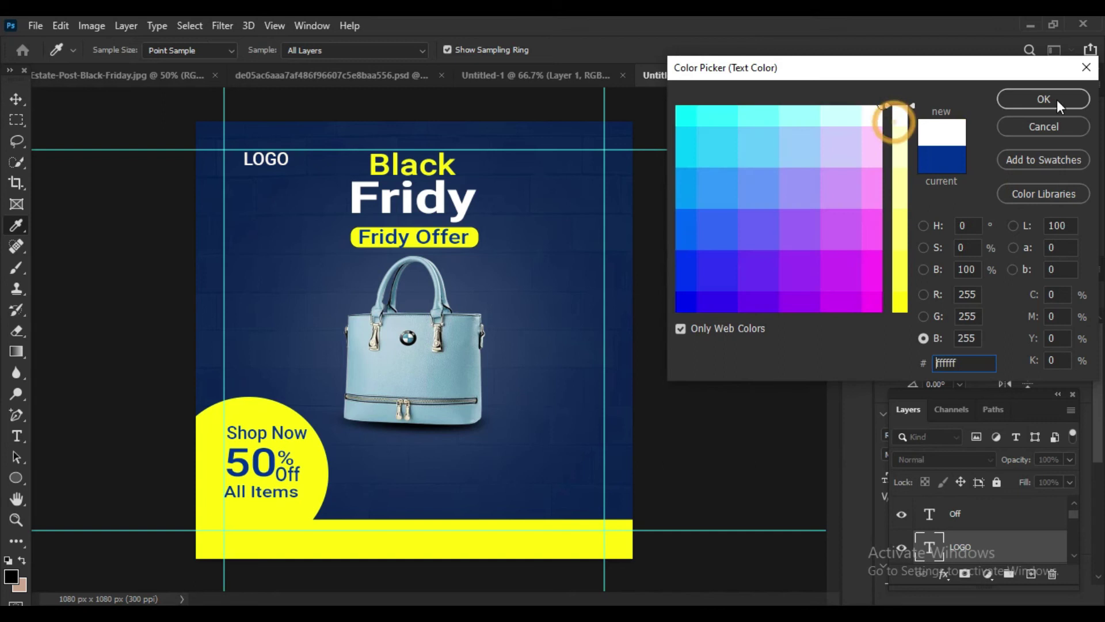
left_click(1043, 99)
Step: Set the LOGO label to 10 pt and nudge it left
key("Left")
key("Left")
key("Left")
left_click(16, 99)
key("Left")
key("Left")
key("Left")
key("Left")
key("Left")
key("Left")
key("Left")
key("Left")
key("Left")
key("Left")
key("Left")
key("Left")
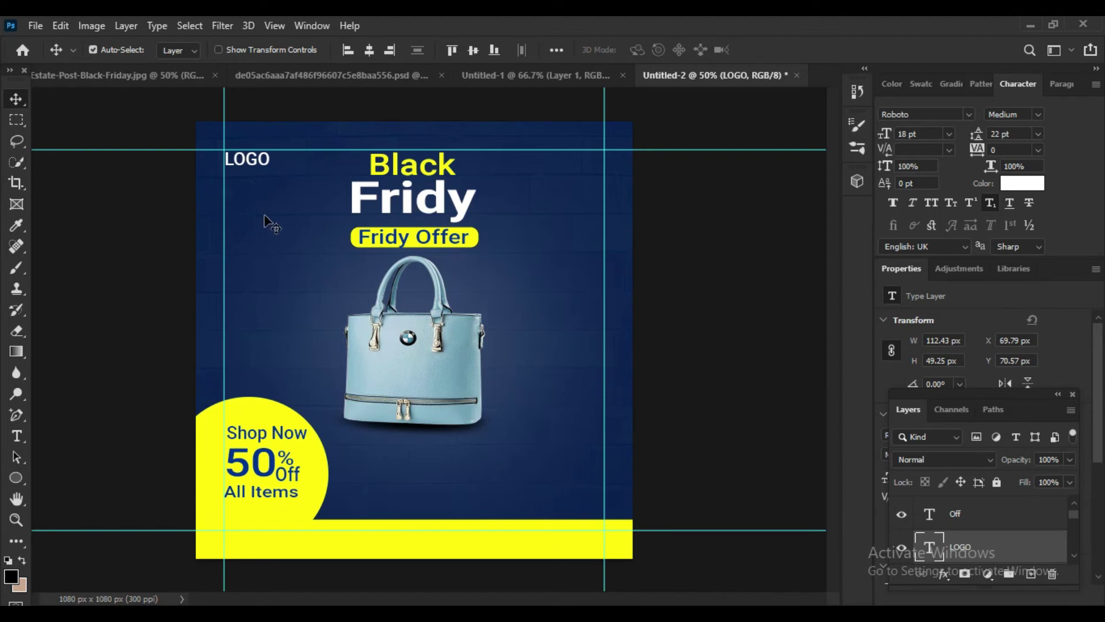
left_click(920, 134)
type("10")
key("Return")
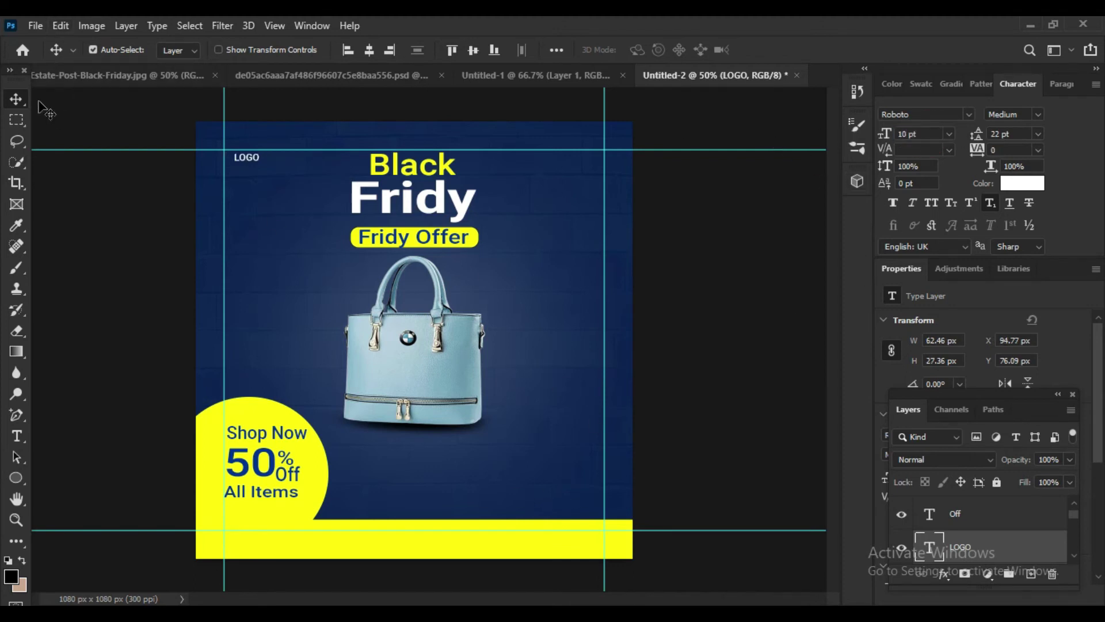
key("Left")
key("Left")
key("Left")
key("Left")
key("Left")
key("Left")
key("Left")
key("Left")
key("Left")
key("Left")
Step: Nudge LOGO down and copy the yellow Fridy Offer pill near the poster's bottom
key("Down")
key("Down")
key("Down")
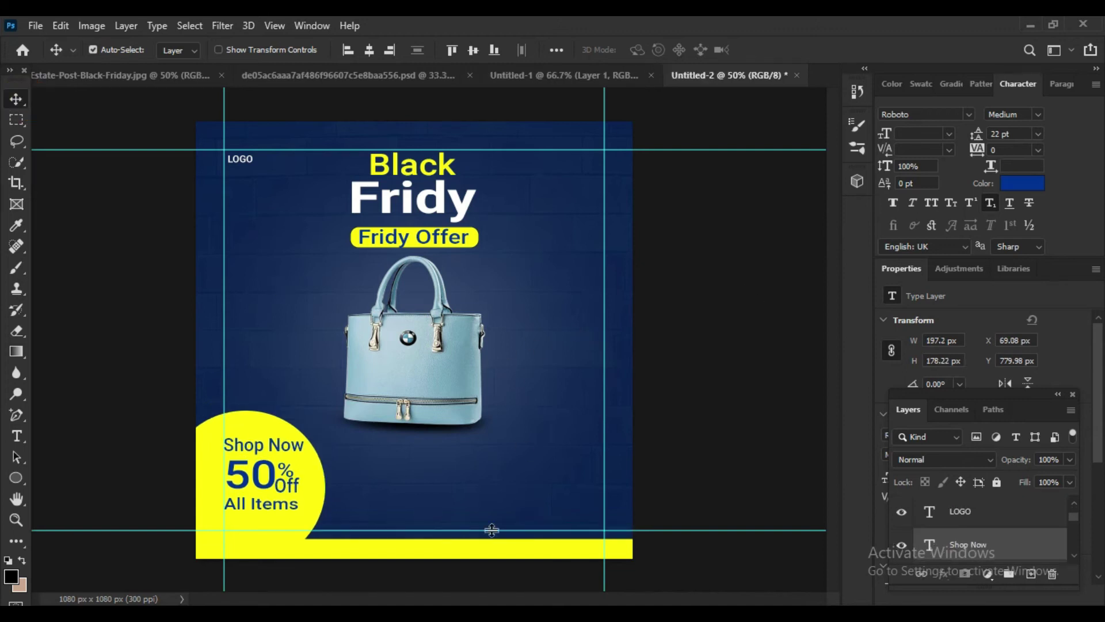
left_click(477, 236)
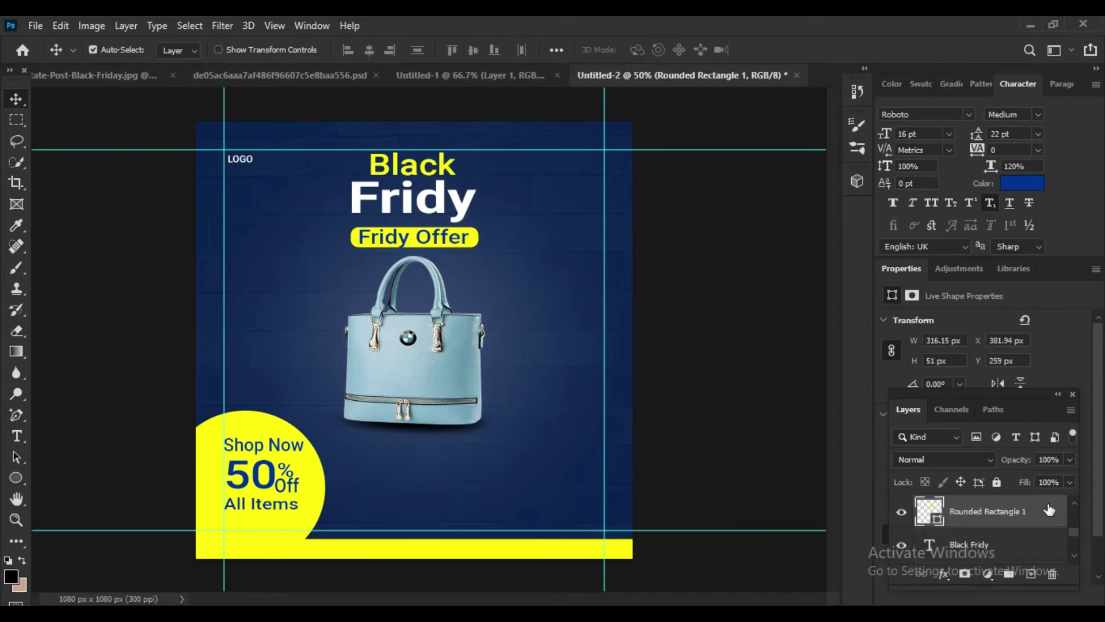
left_click_drag(473, 247, 512, 528)
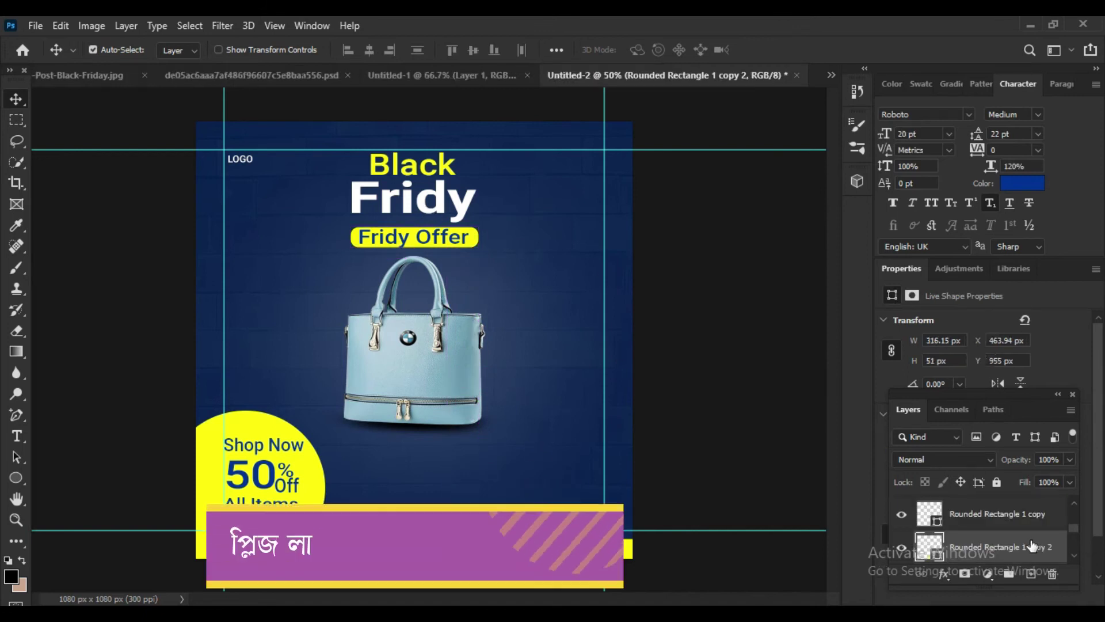
Step: Copy the Fridy Offer text onto the bottom pill and retype it as Order NOW
scroll(995, 530, "down", 2)
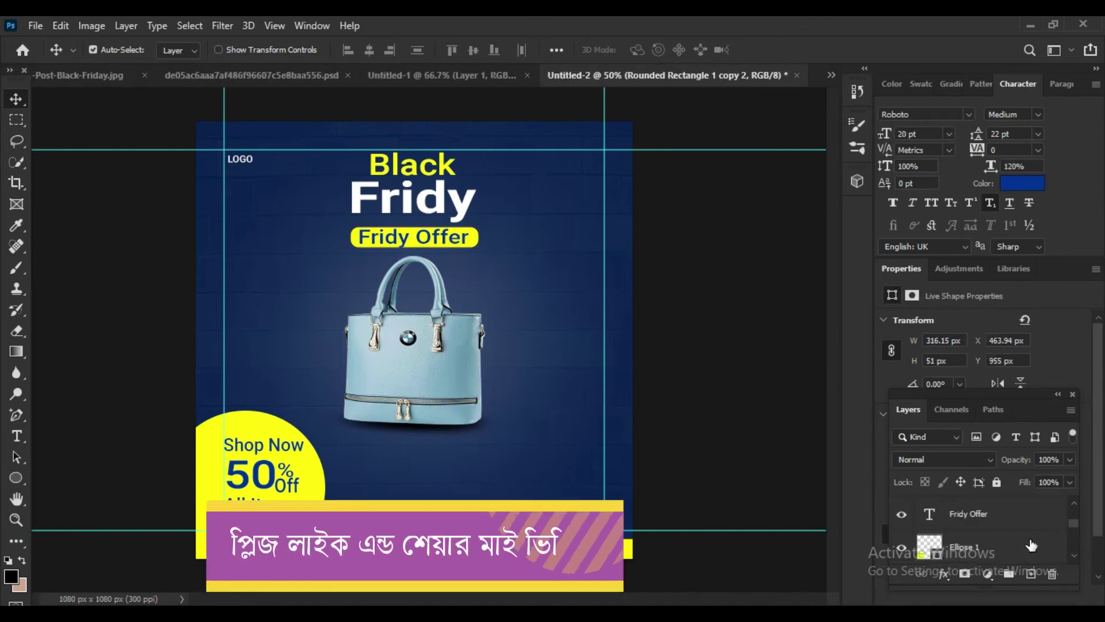
left_click(991, 514)
left_click_drag(442, 254, 475, 535)
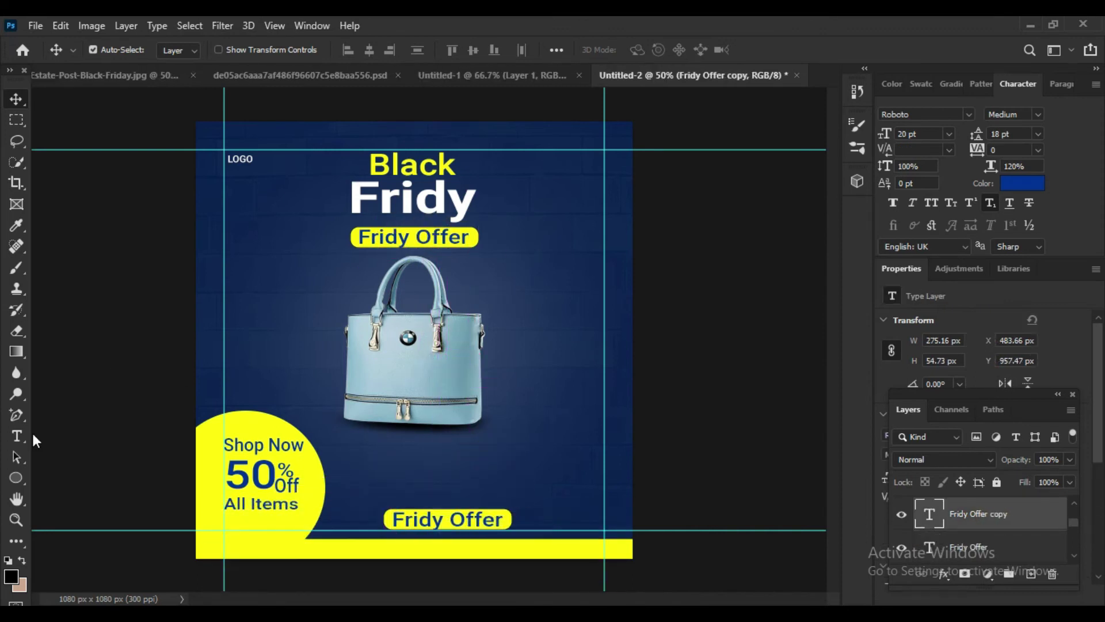
left_click(16, 436)
left_click(429, 518)
key("ctrl+a")
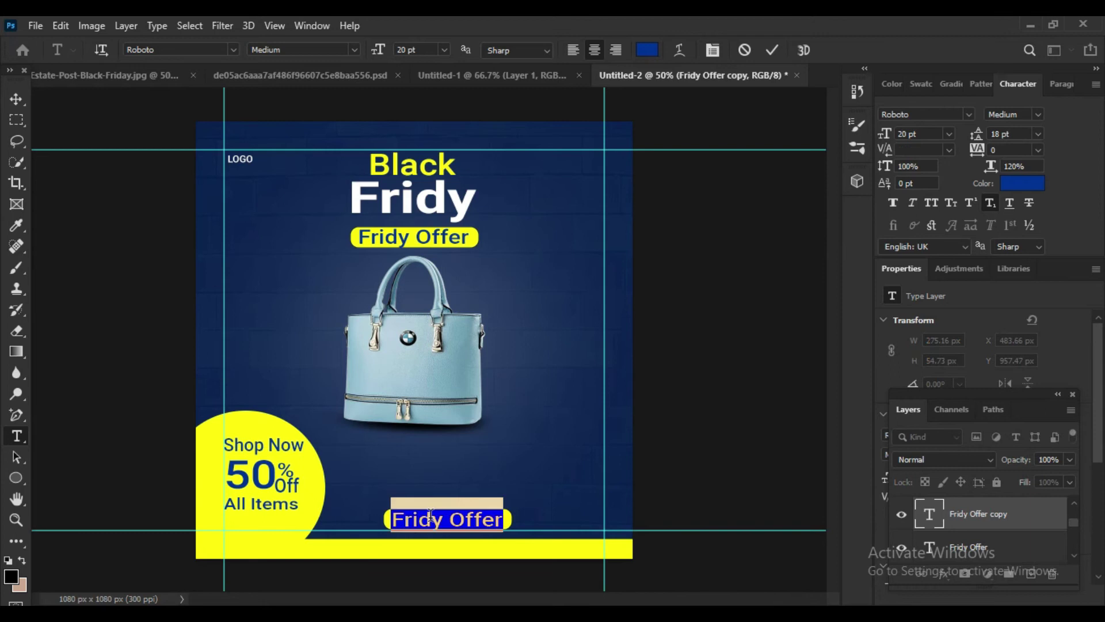
type("Order")
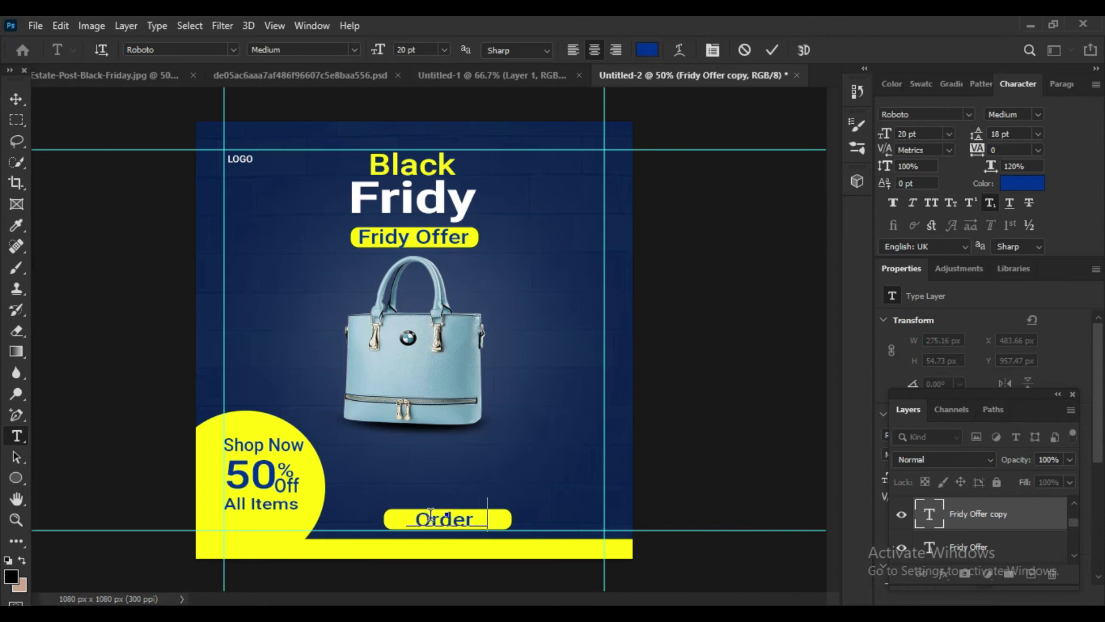
type(" NOW")
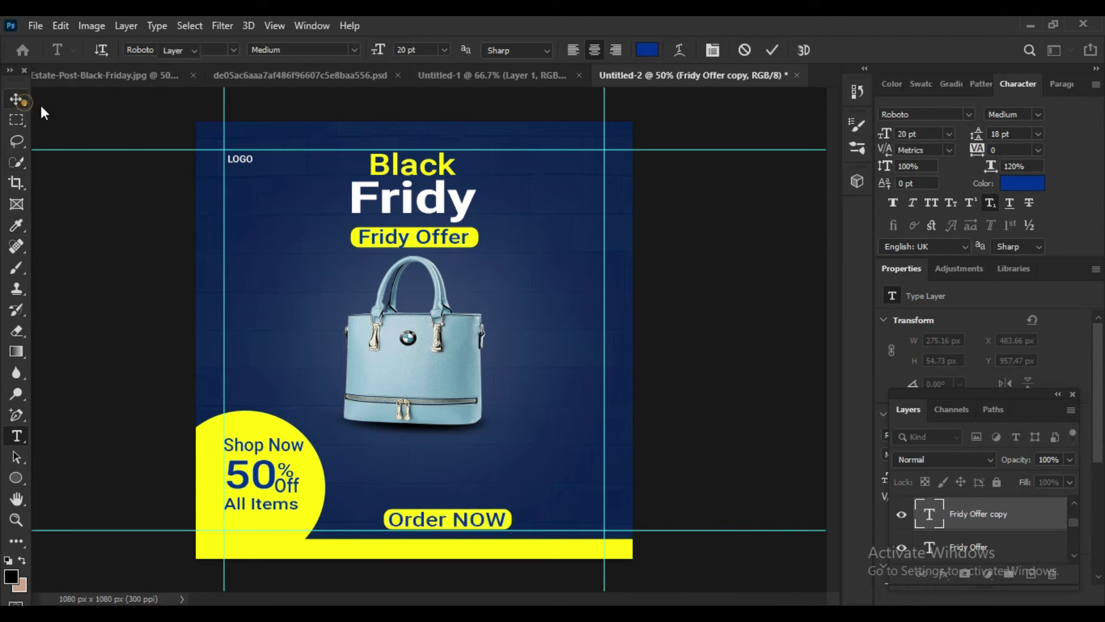
Step: Commit the Order NOW label and reduce its font size from 20 pt to 18 pt
left_click(16, 99)
left_click(918, 132)
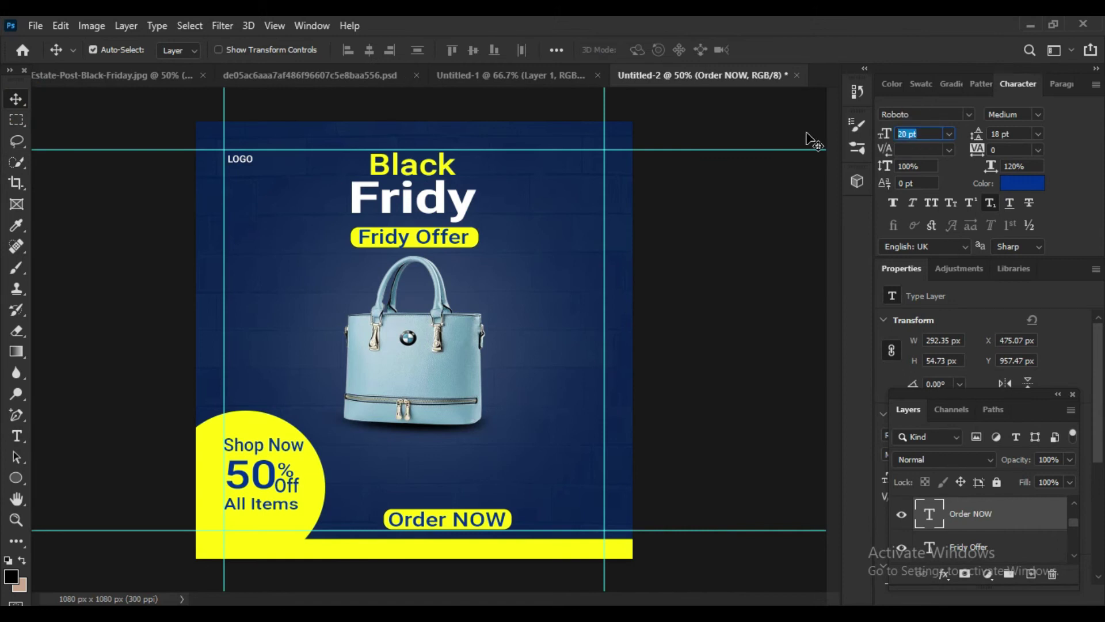
type("18")
key("Return")
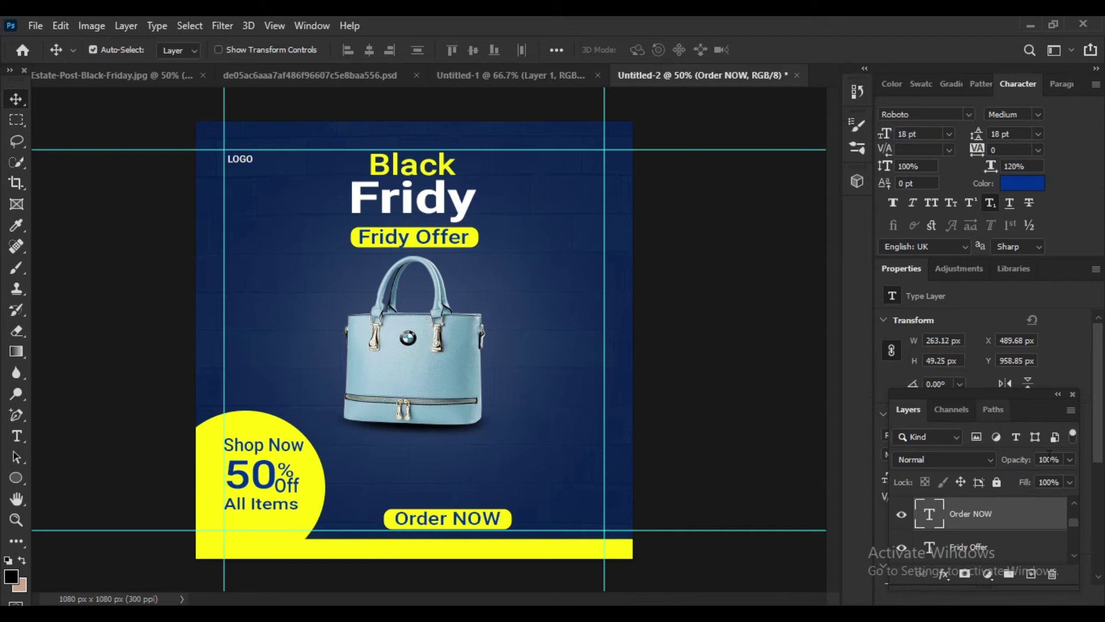
scroll(1009, 554, "down", 2)
scroll(1013, 549, "down", 2)
scroll(1020, 544, "down", 2)
Step: Centre Order NOW vertically in its pill, then place a copy of it right of the bag
left_click(1004, 551, "ctrl")
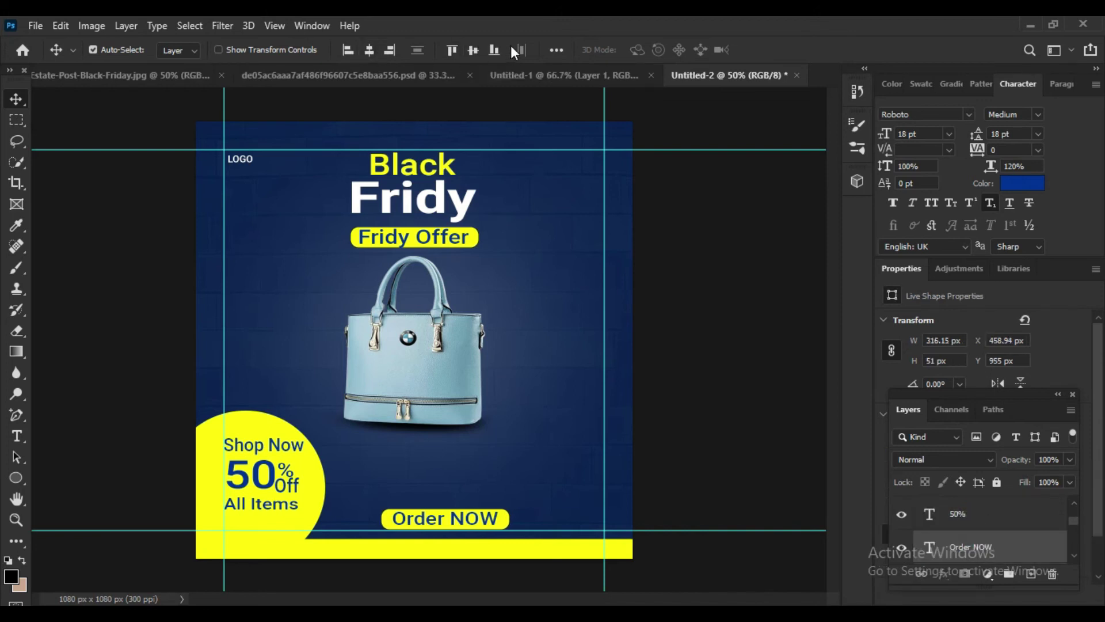
left_click(472, 51)
left_click(17, 100)
left_click(979, 546)
mouse_move(484, 521)
left_mouse_down()
mouse_move(567, 431)
mouse_move(581, 432)
left_mouse_up()
Step: Set the copied text's colour to white
left_click(1022, 183)
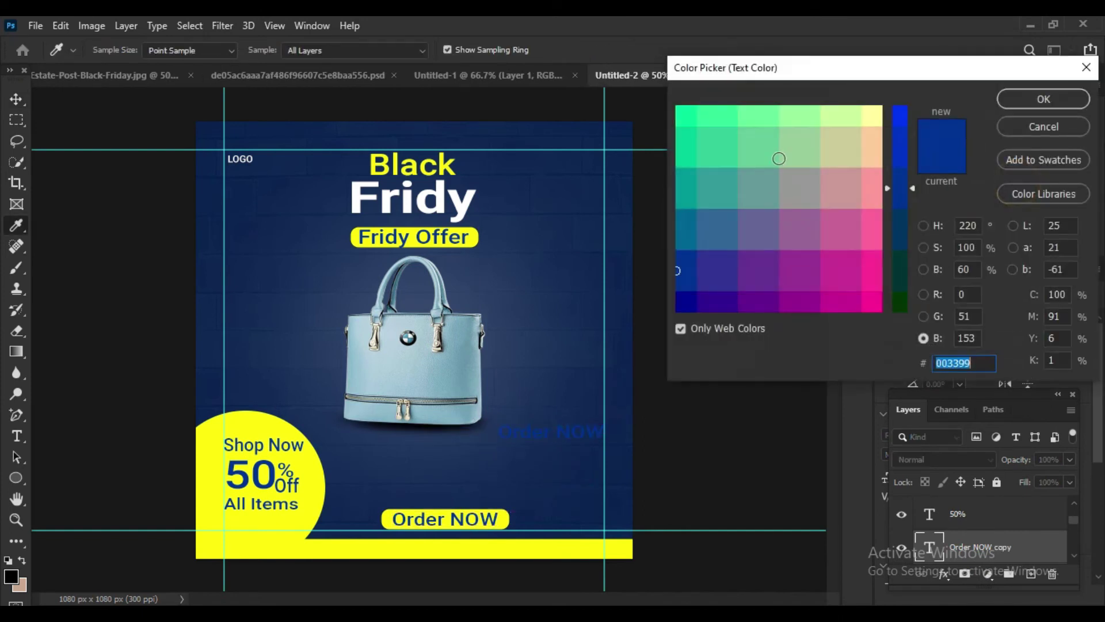
left_click(867, 115)
left_click(900, 110)
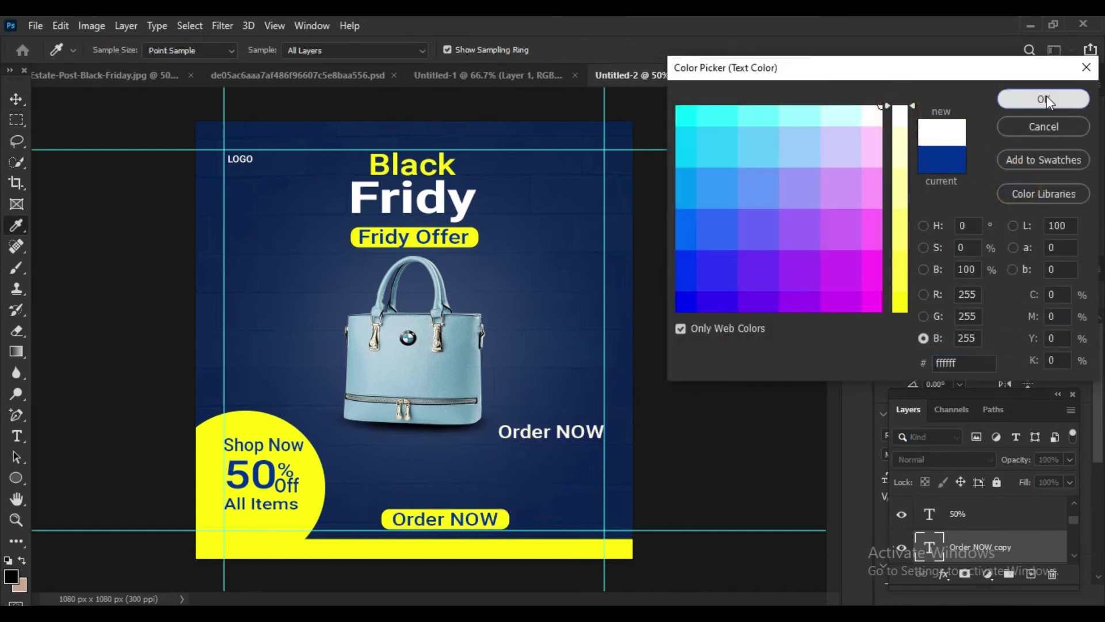
left_click(1043, 99)
Step: Replace the white copy's text with the contact phone number
left_click(17, 436)
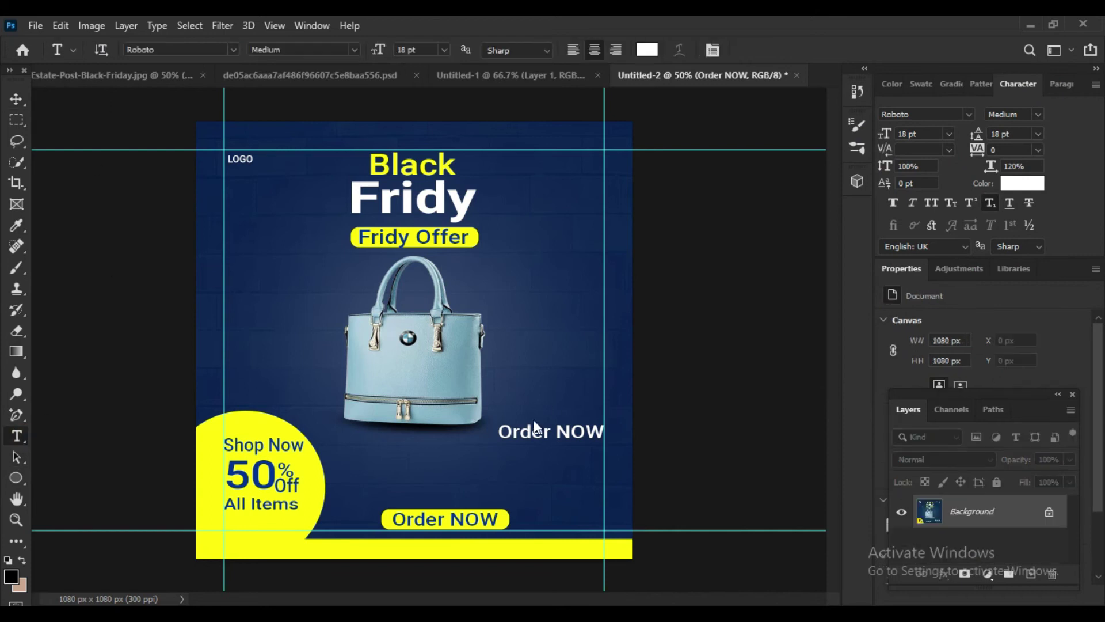
left_click_drag(498, 431, 609, 426)
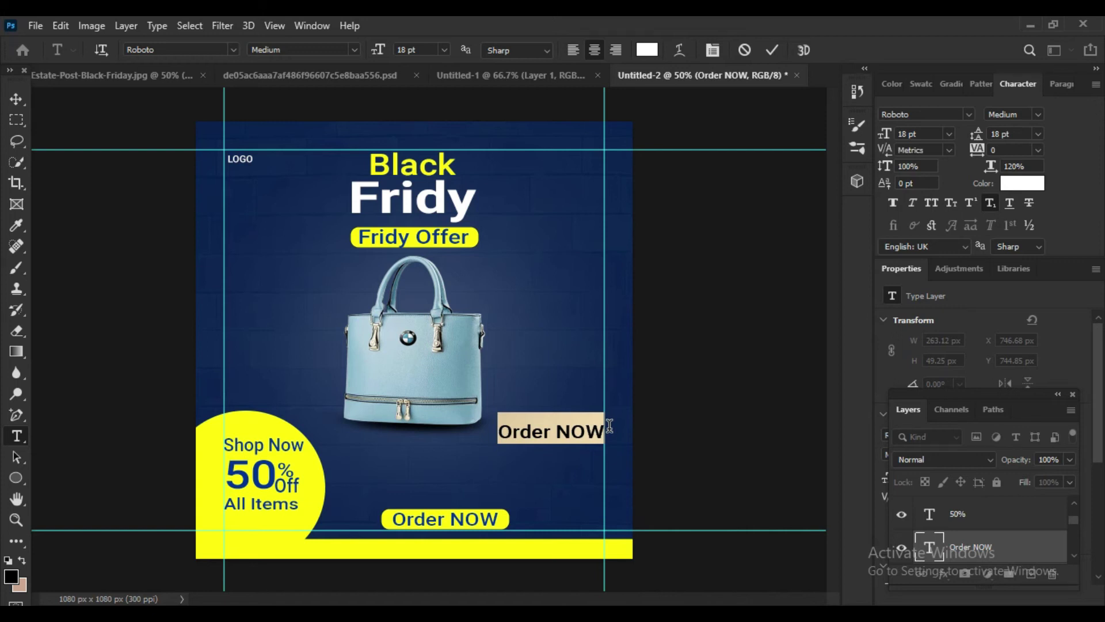
key("BackSpace")
type("+2")
key("BackSpace")
type("9")
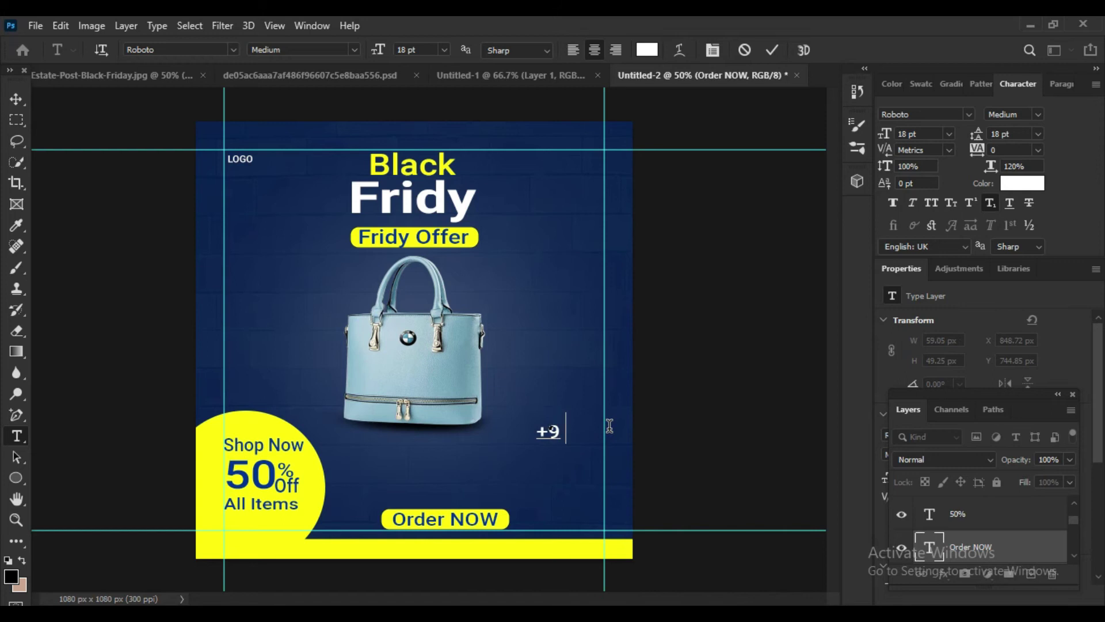
type(" 2030")
key("BackSpace")
type("000 230")
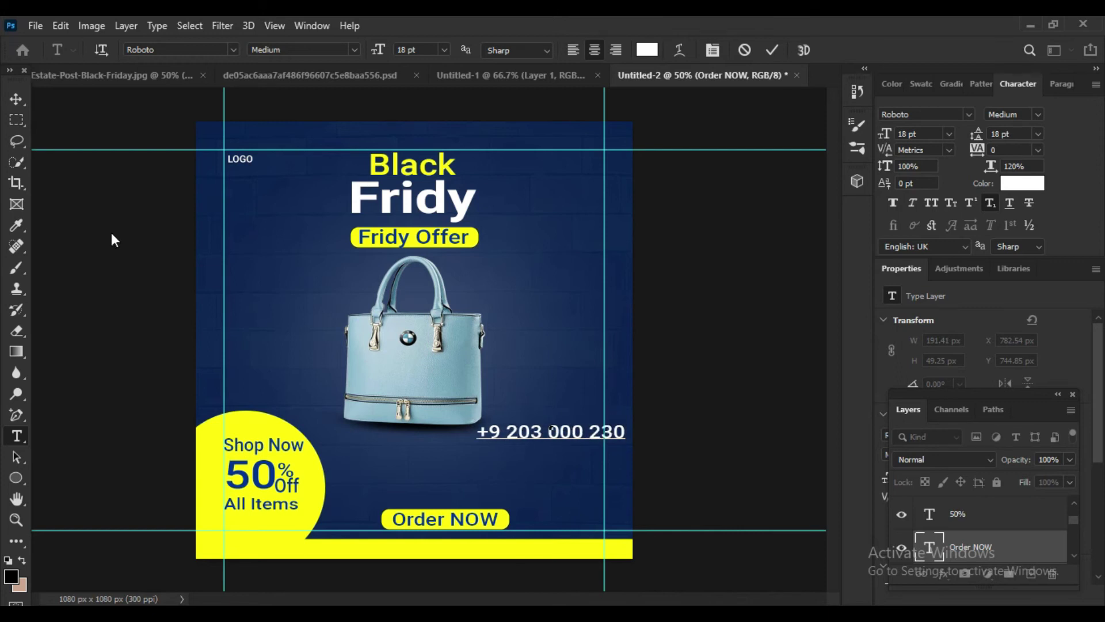
left_click(659, 76)
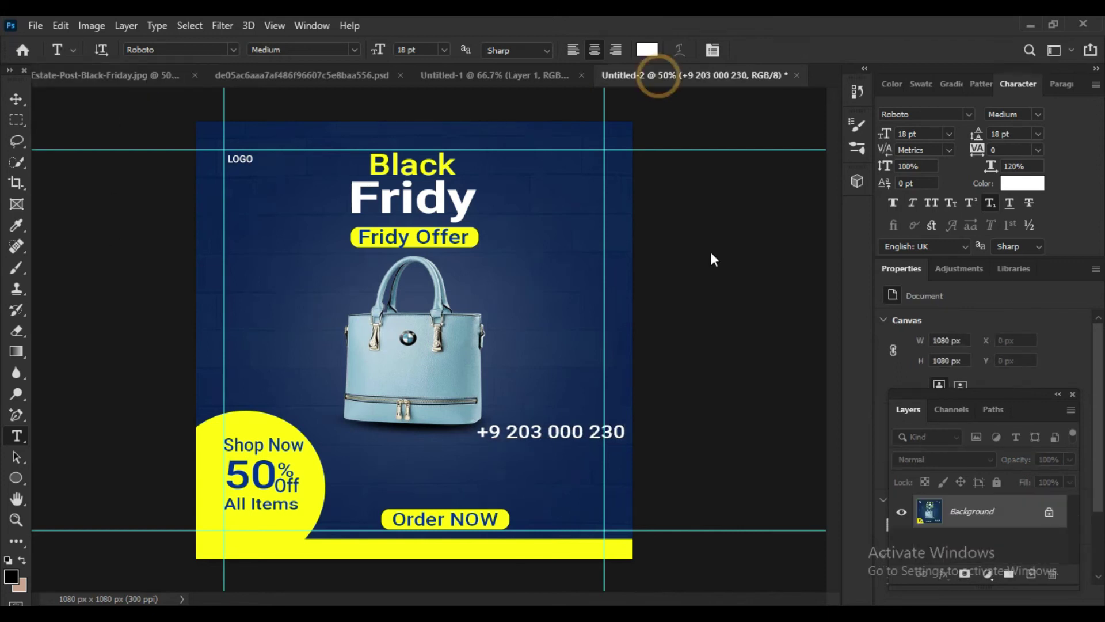
left_click(16, 99)
left_click(927, 135)
Step: Set the phone number to 10 pt and duplicate it just below
type("10")
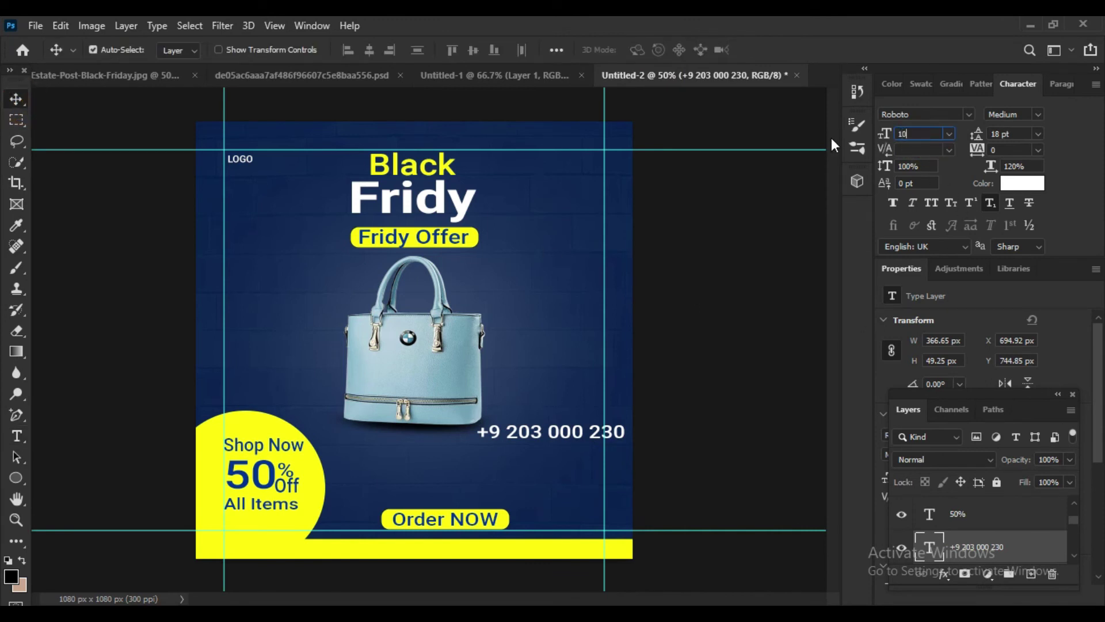
key("Return")
left_click_drag(582, 430, 585, 458)
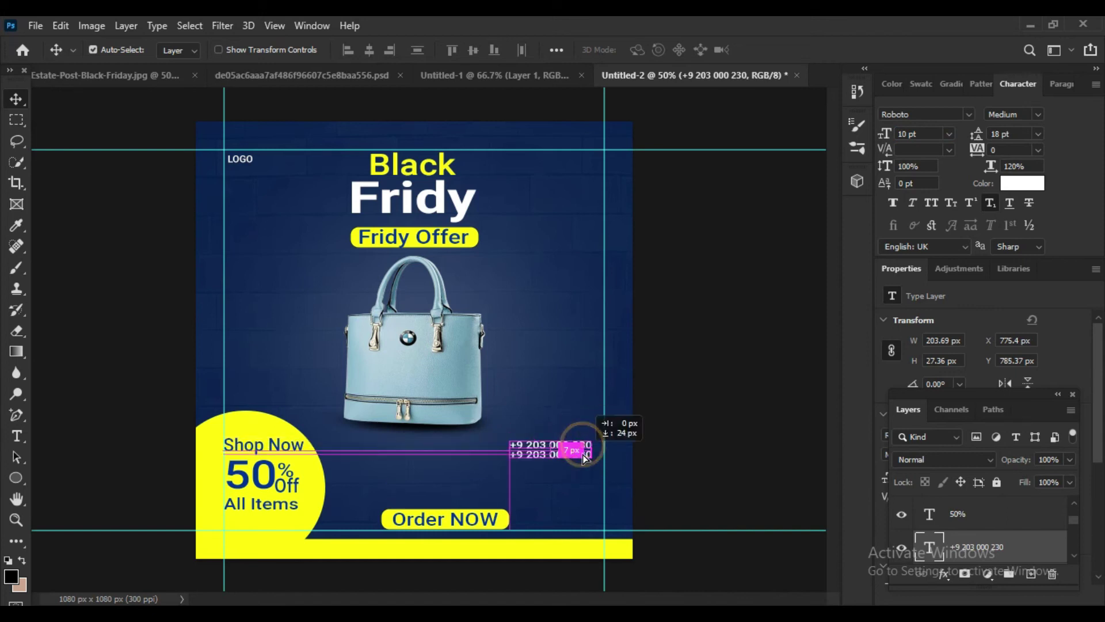
left_click(17, 436)
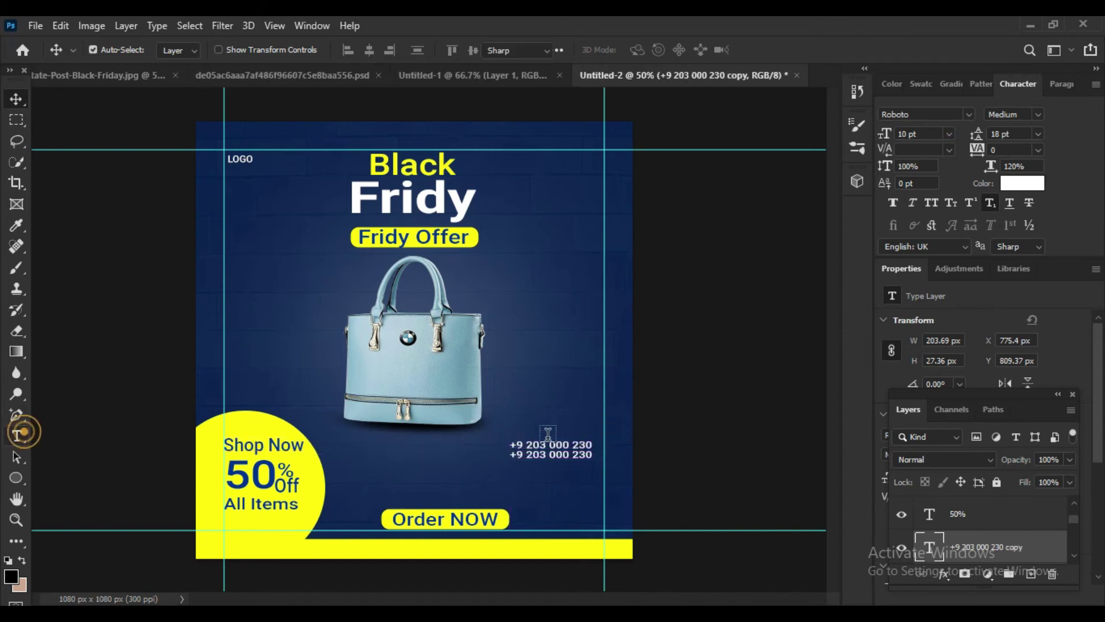
triple_click(513, 453)
type("www.website.com")
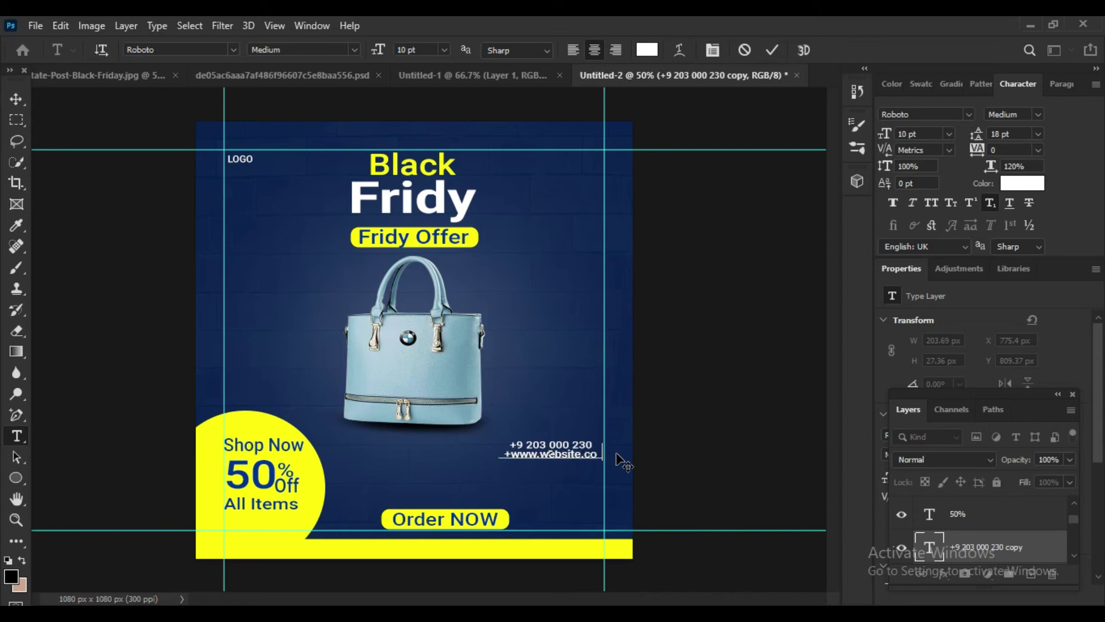
key("Home")
key("Delete")
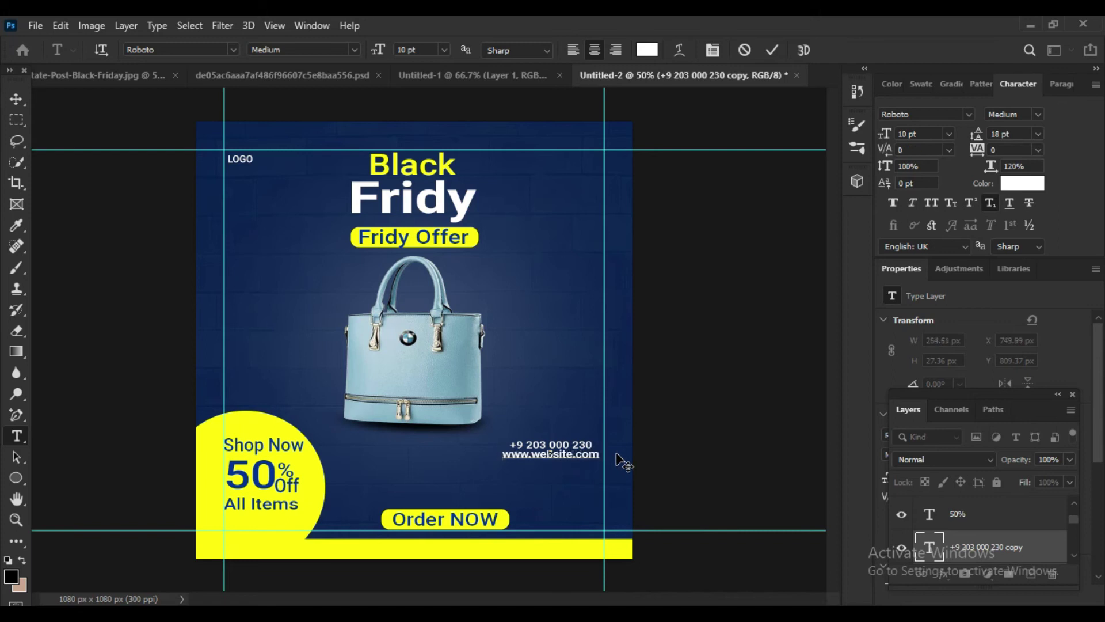
left_click(15, 100)
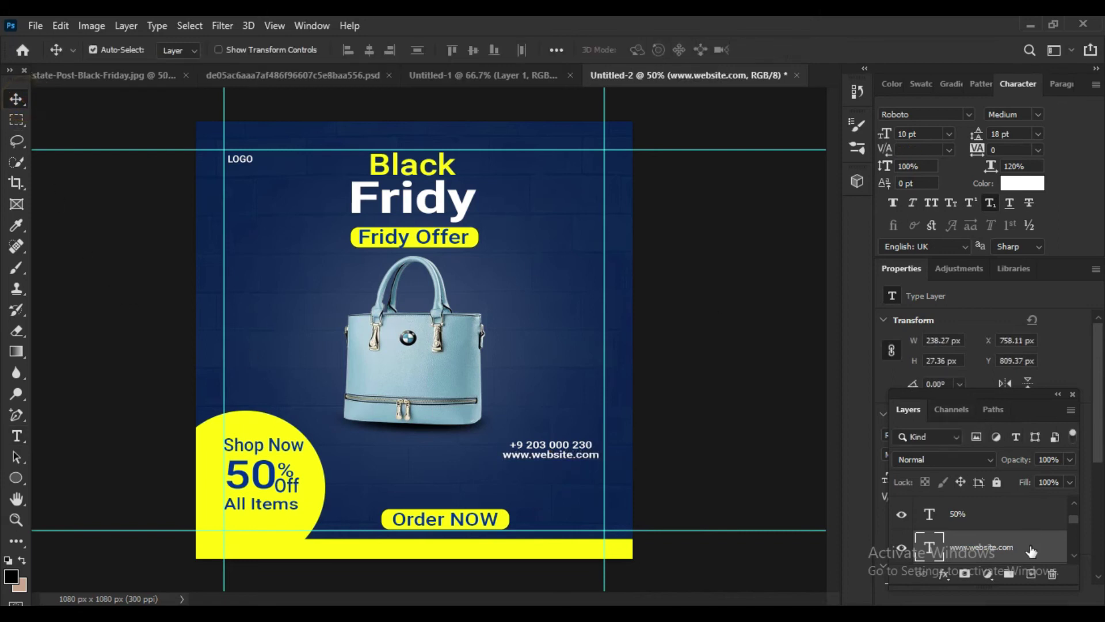
Step: Right-align the phone and website lines and nudge them down and right
left_click(1006, 552, "shift")
left_click(390, 50)
key("Down")
key("Down")
key("Down")
key("Down")
key("Down")
key("Down")
key("Down")
key("Down")
key("Down")
key("Down")
key("Right")
key("Right")
key("Right")
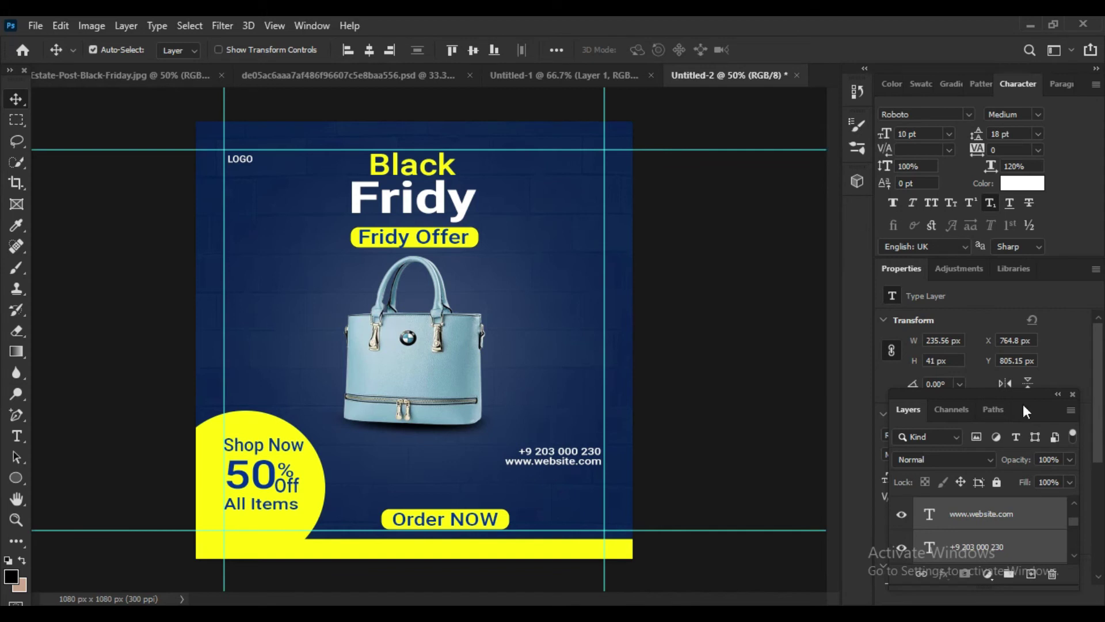
left_click(1002, 524)
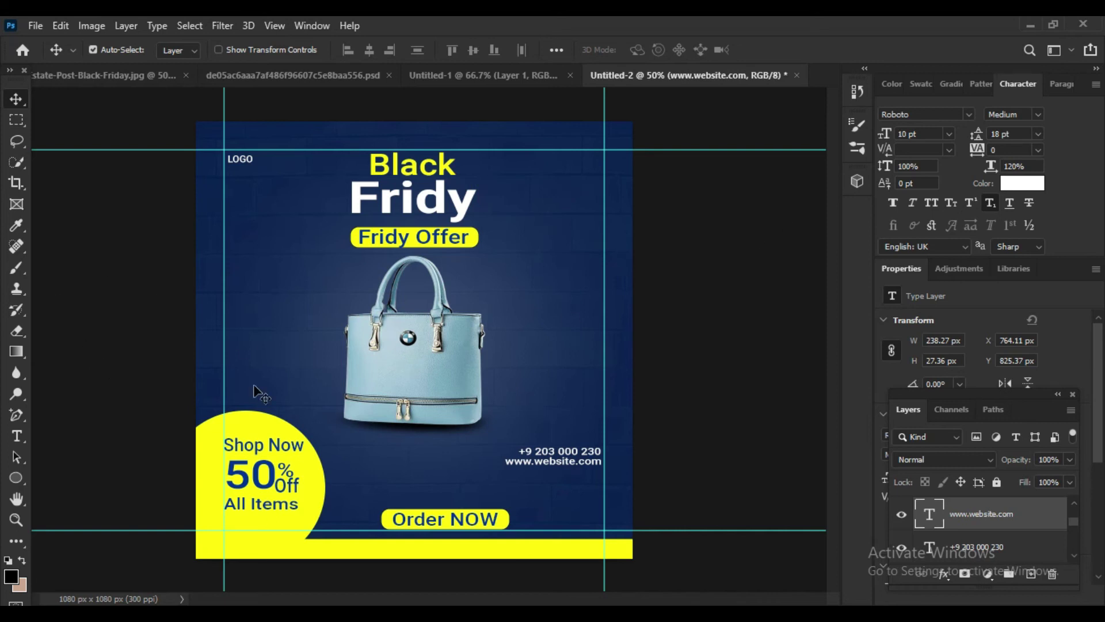
left_click(18, 475)
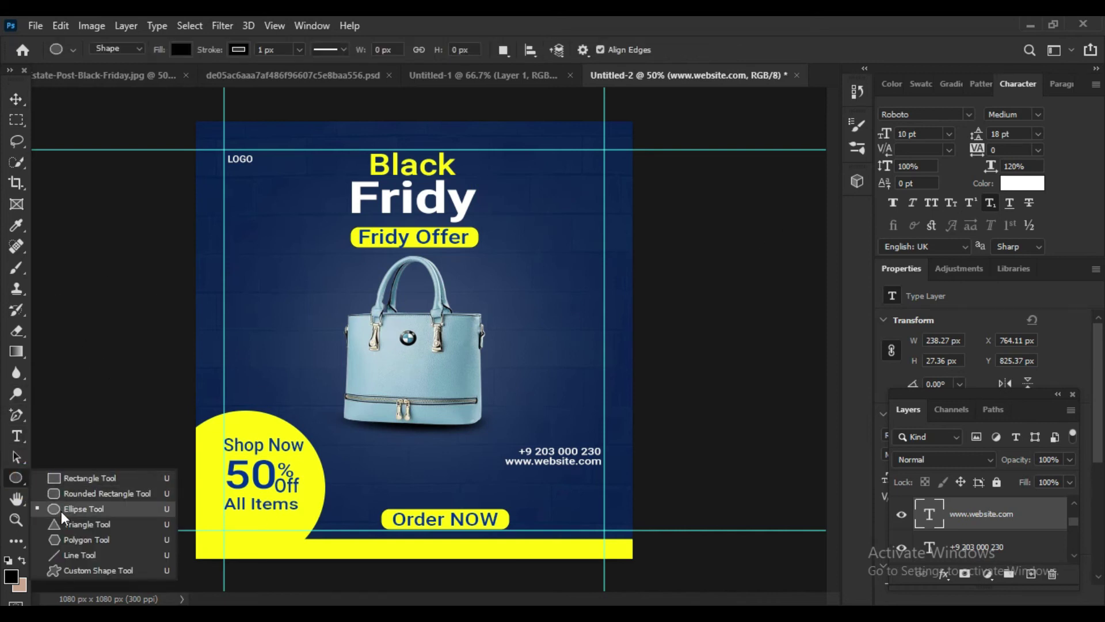
Step: Draw a small hexagon left of the bag and remove its fill
left_click(65, 541)
left_click_drag(260, 289, 286, 311)
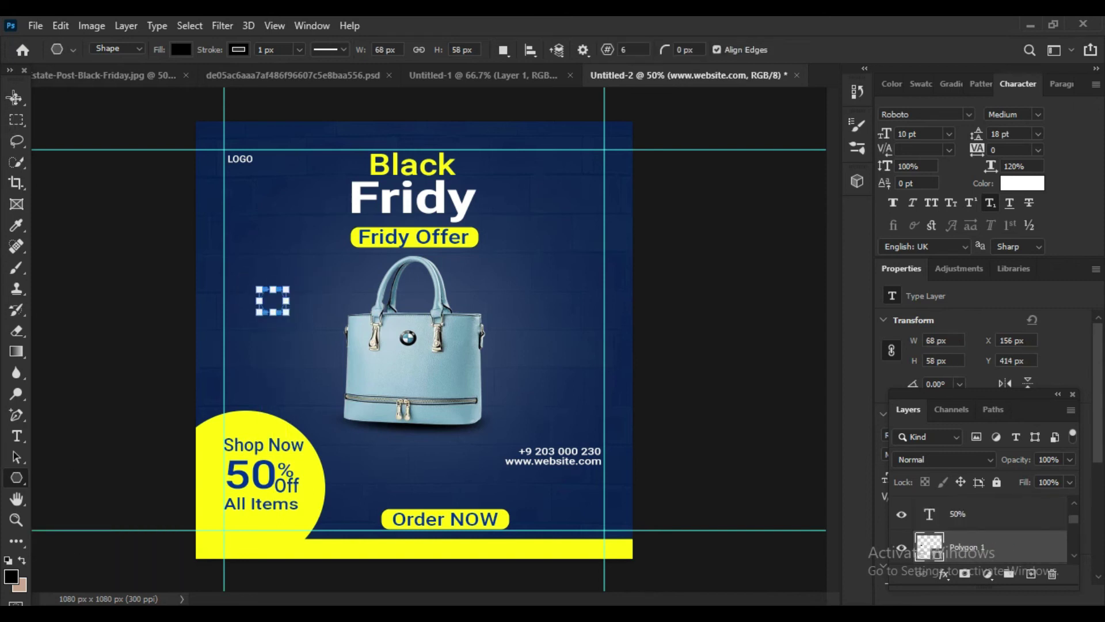
left_click(17, 97)
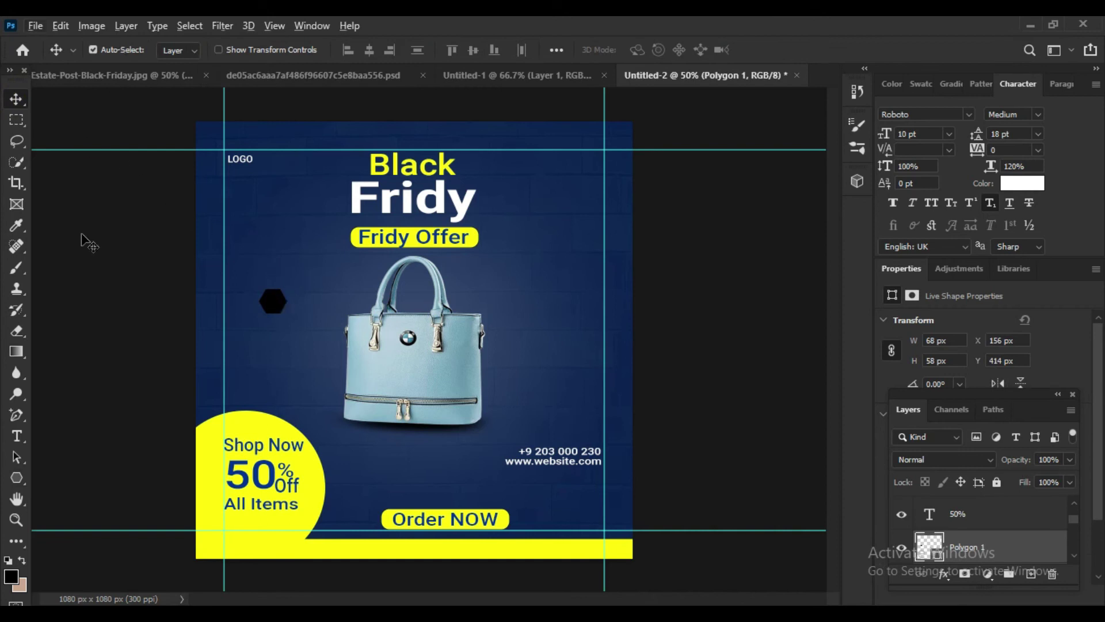
left_click(17, 477)
left_click(181, 48)
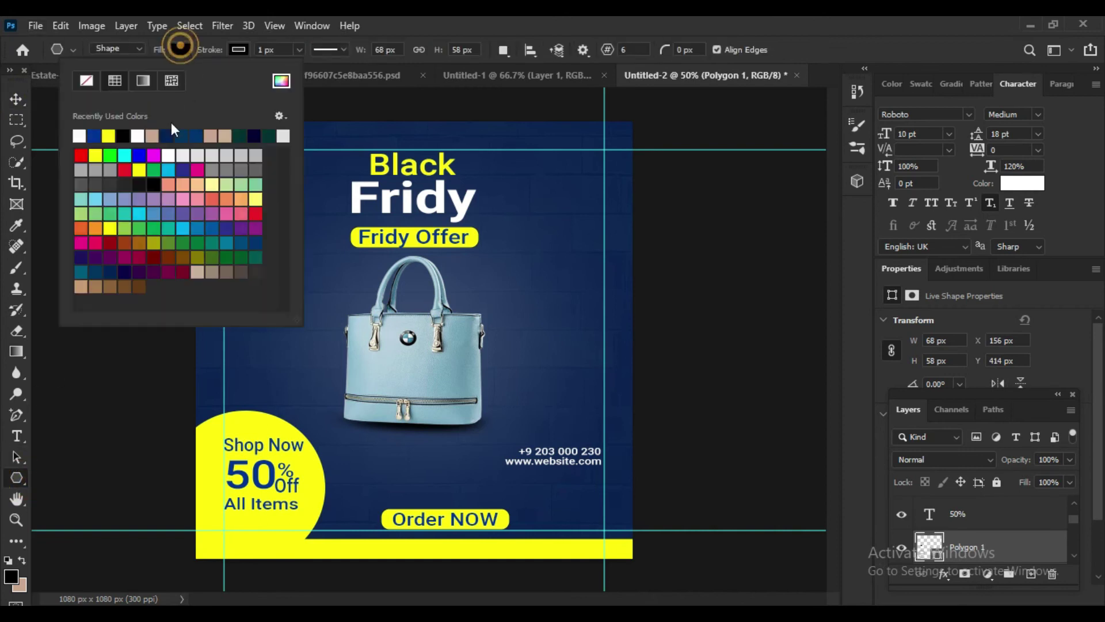
left_click(86, 81)
Step: Give the hexagon a thicker yellow outline
left_click(237, 49)
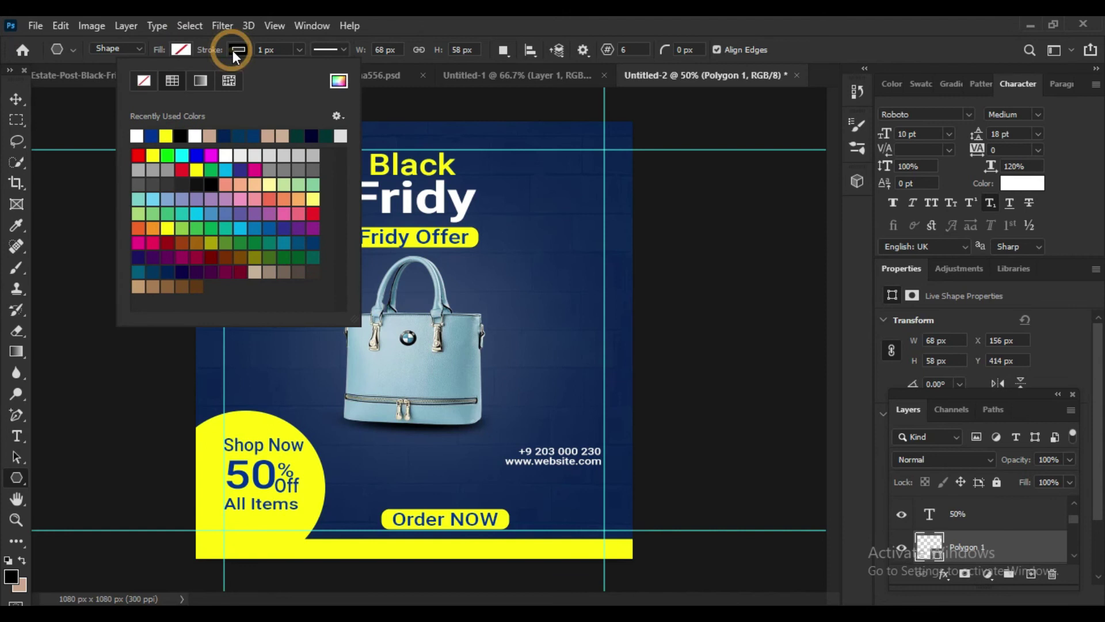
left_click(166, 135)
key("Return")
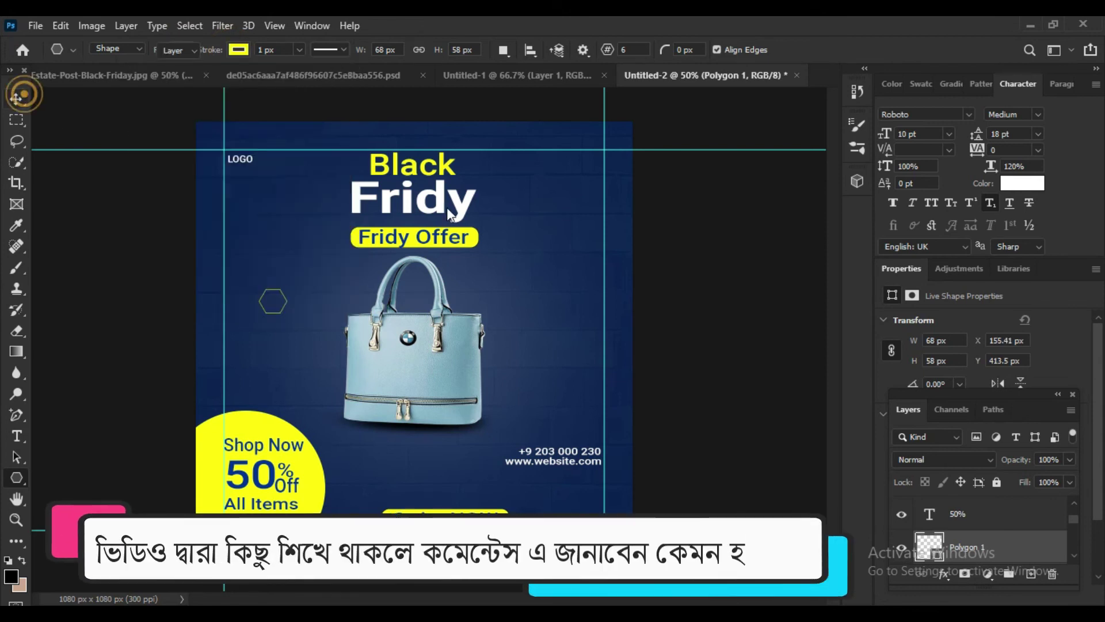
key("v")
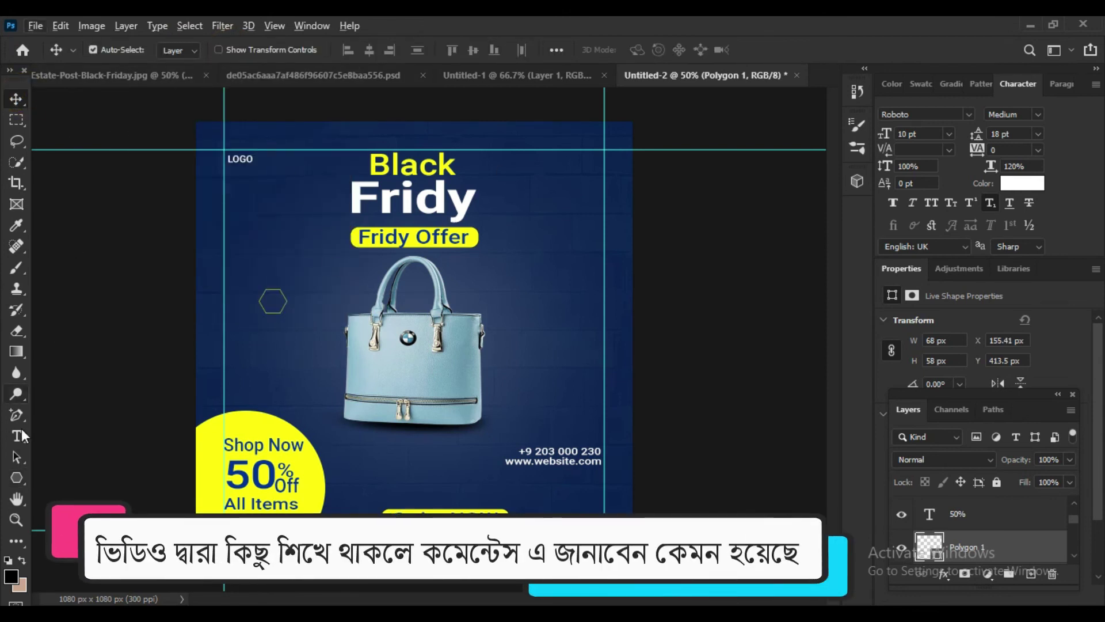
left_click(17, 478)
left_click(299, 49)
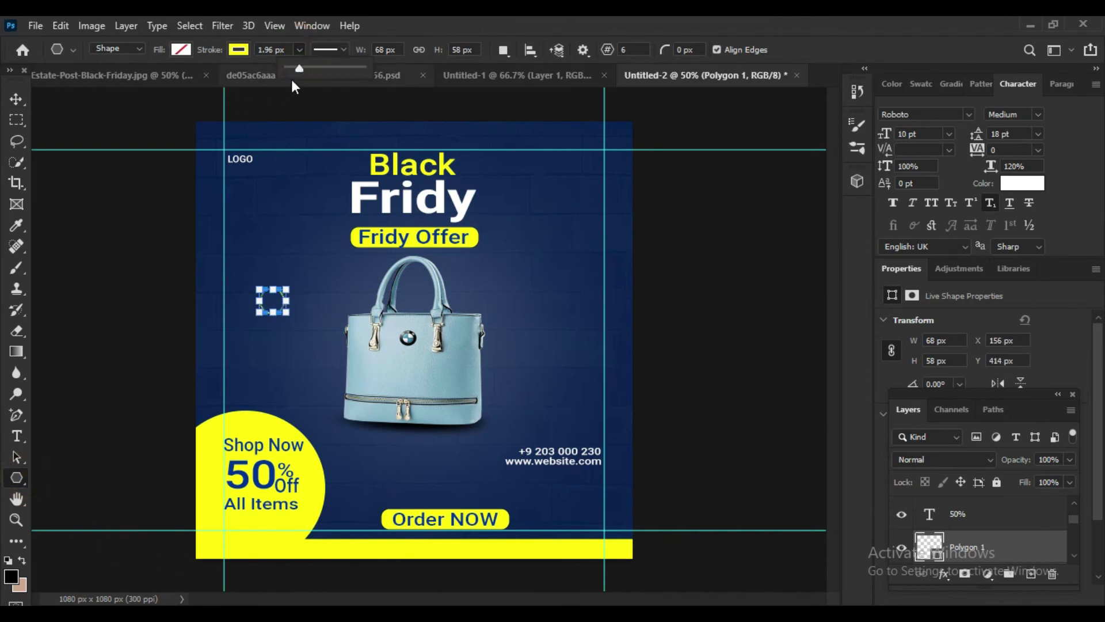
Step: Copy the hexagon to the upper right and make the copy's outline white
left_click(16, 99)
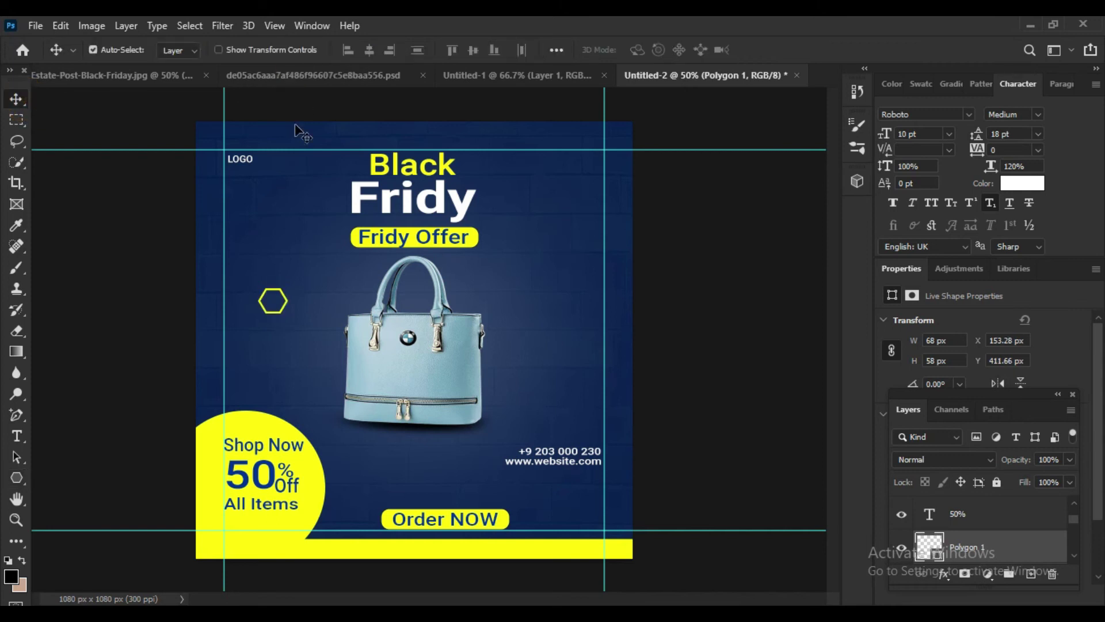
mouse_move(272, 301)
left_mouse_down()
mouse_move(567, 218)
mouse_move(567, 199)
mouse_move(567, 355)
left_mouse_up()
scroll(1043, 555, "down", 2)
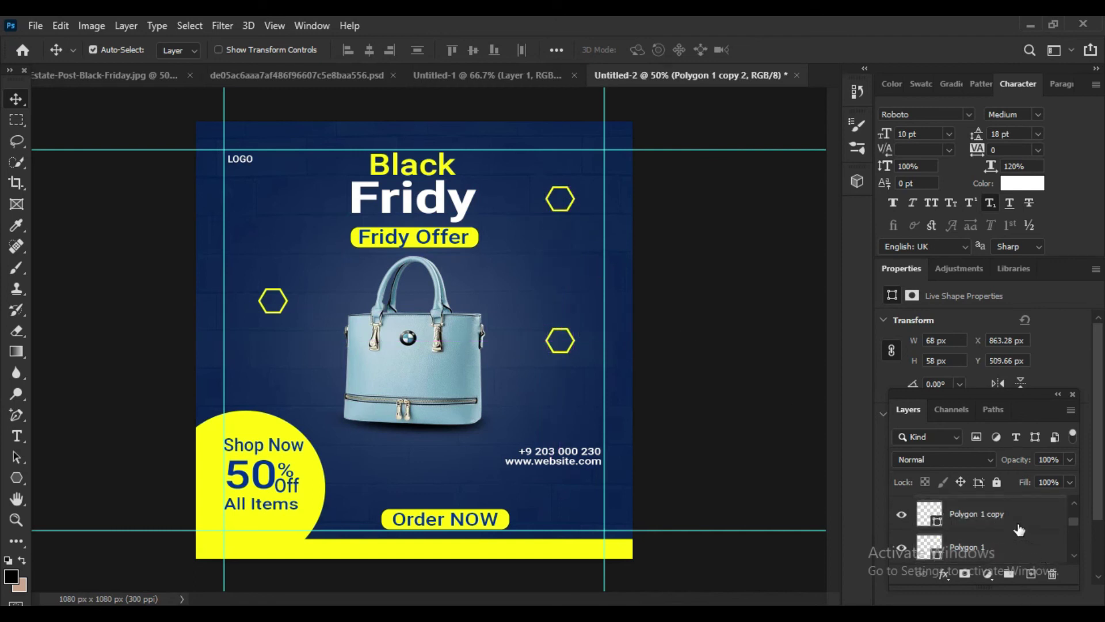
scroll(1010, 526, "up", 1)
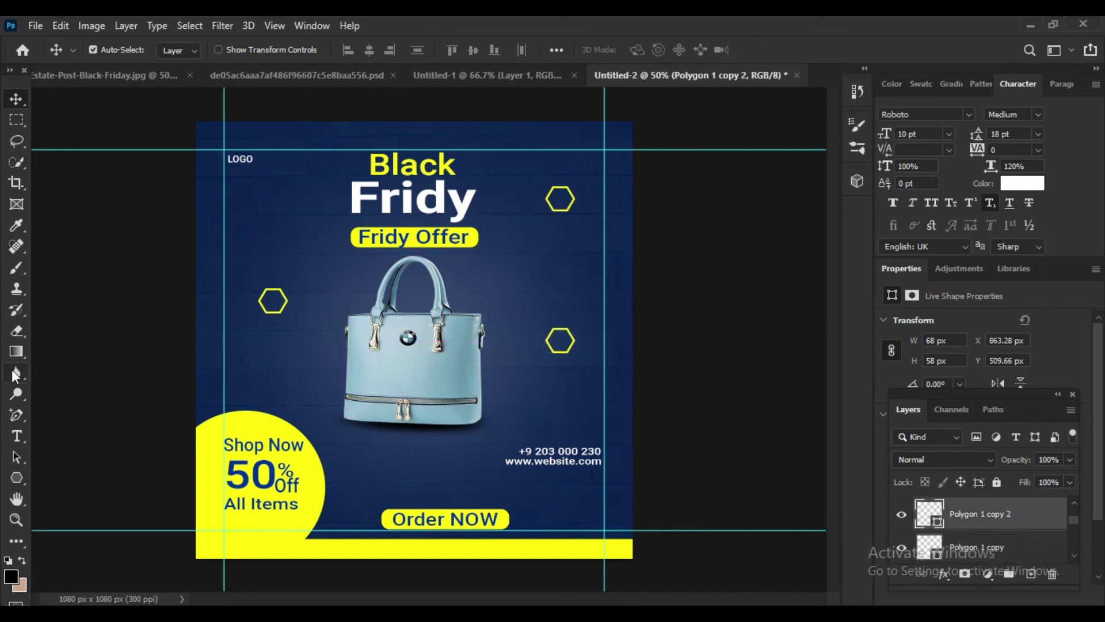
left_click(19, 477)
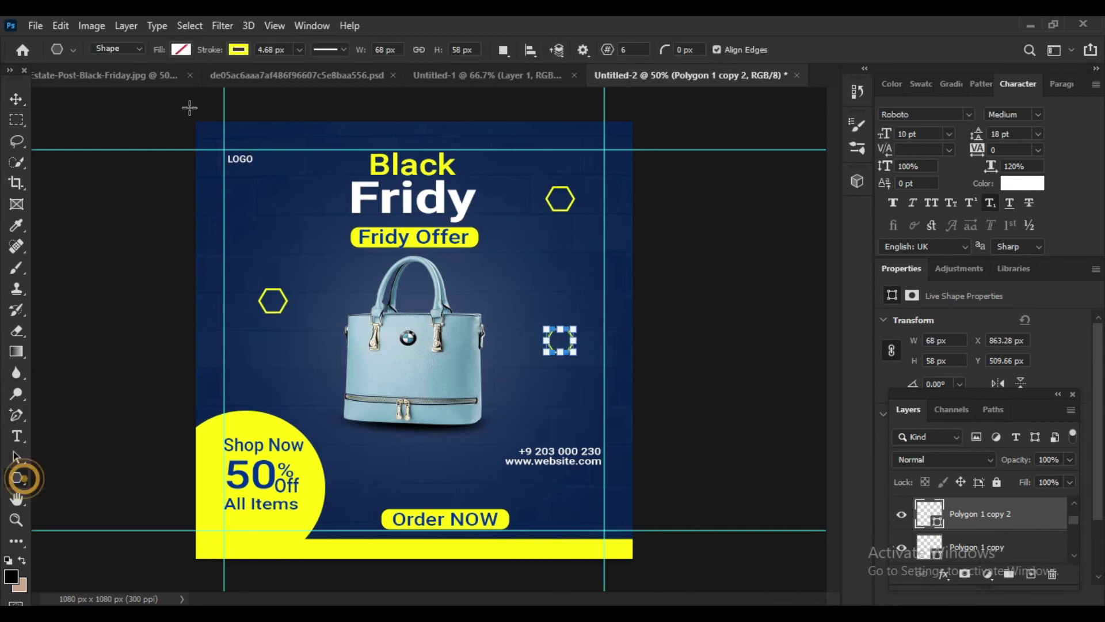
left_click(239, 51)
left_click(153, 137)
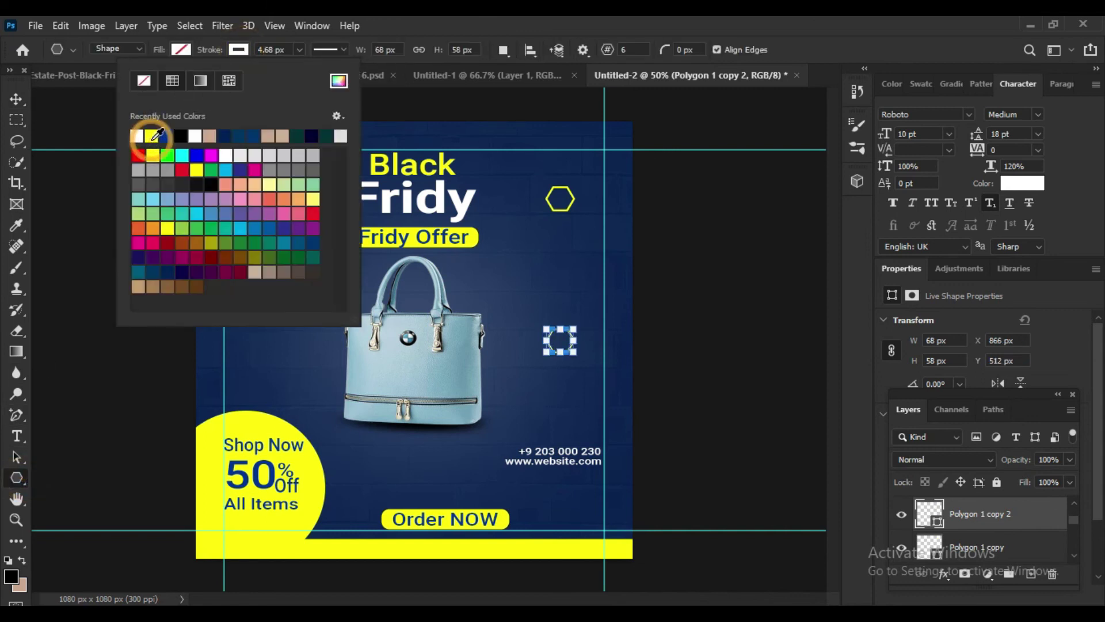
left_click(16, 99)
scroll(1007, 540, "up", 1)
scroll(1006, 539, "up", 3)
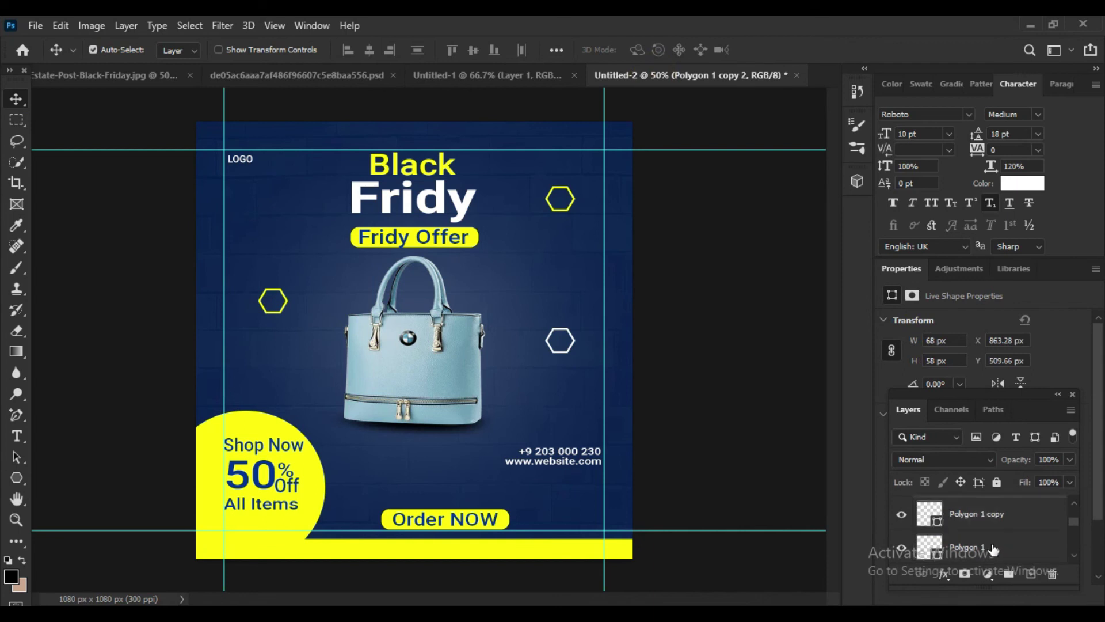
left_click(998, 518)
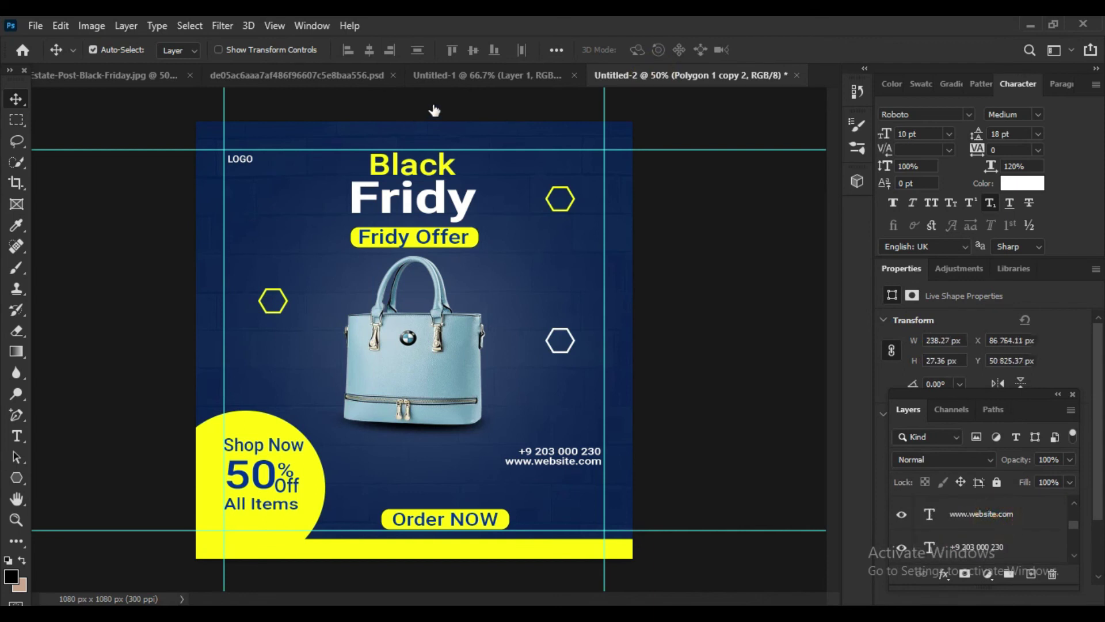
left_click(1023, 183)
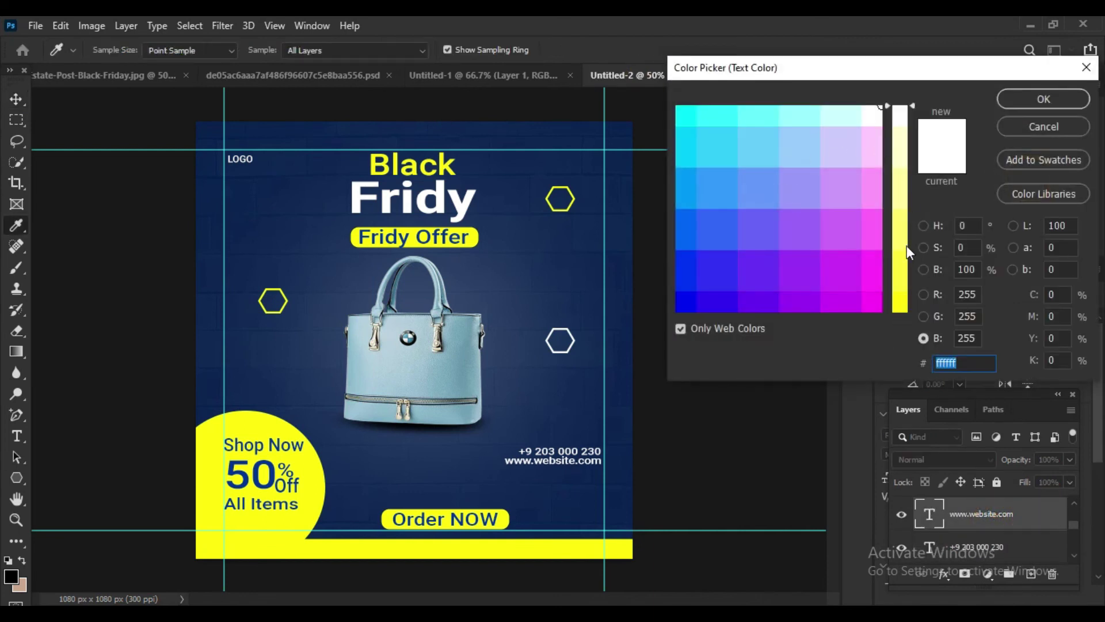
left_click_drag(907, 245, 907, 348)
left_click(1016, 100)
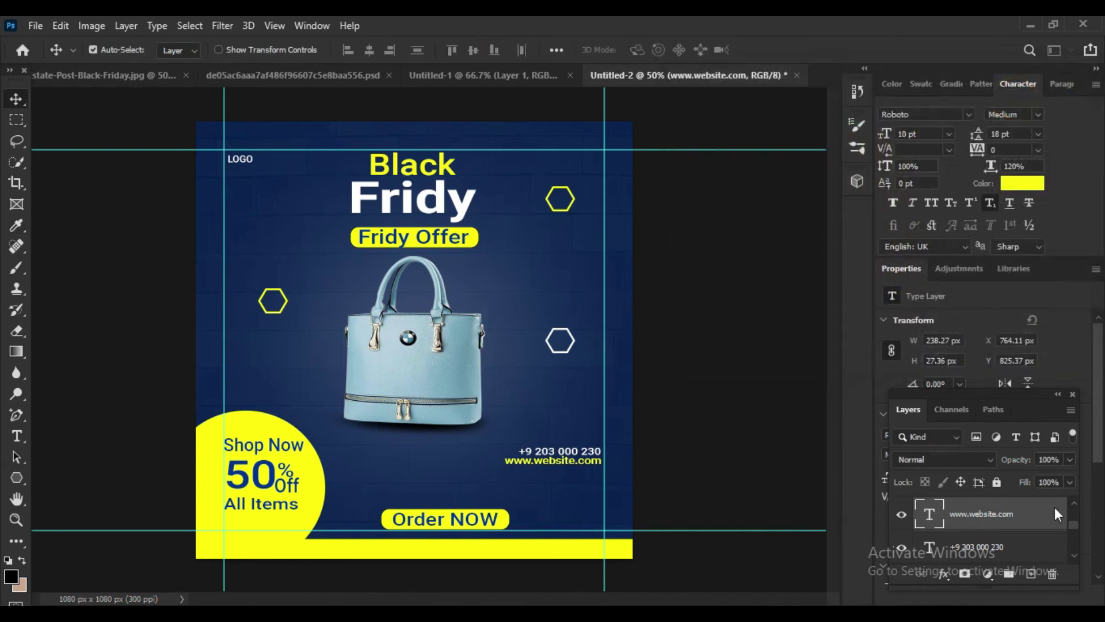
left_click(1011, 544)
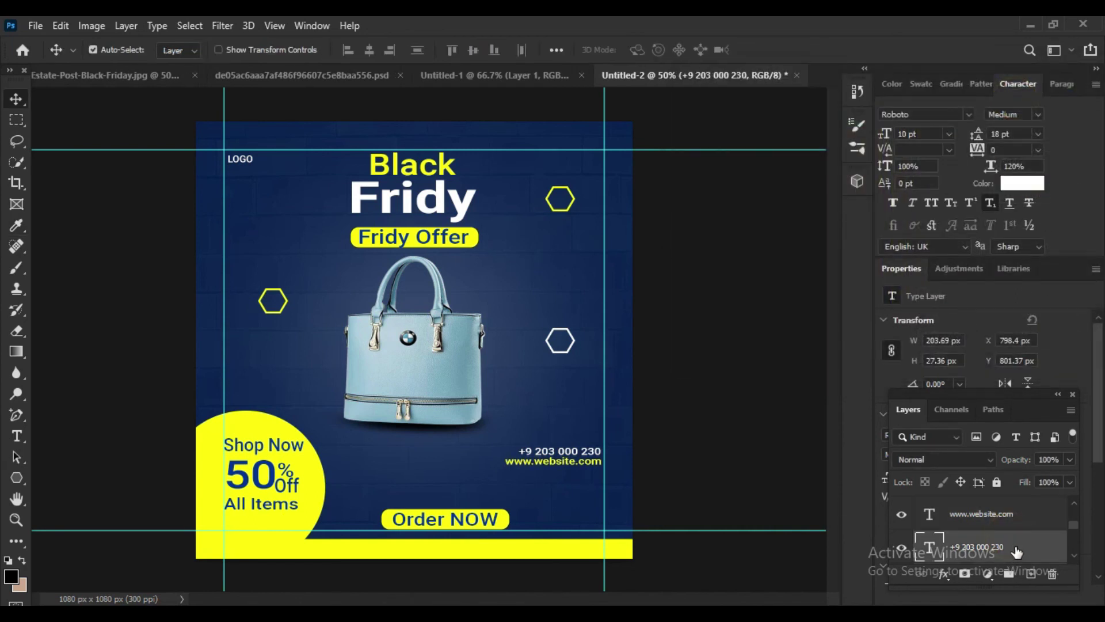
Step: Nudge the phone number up and draw a small white circle with no outline
key("Up")
key("Up")
key("Up")
left_click(17, 478)
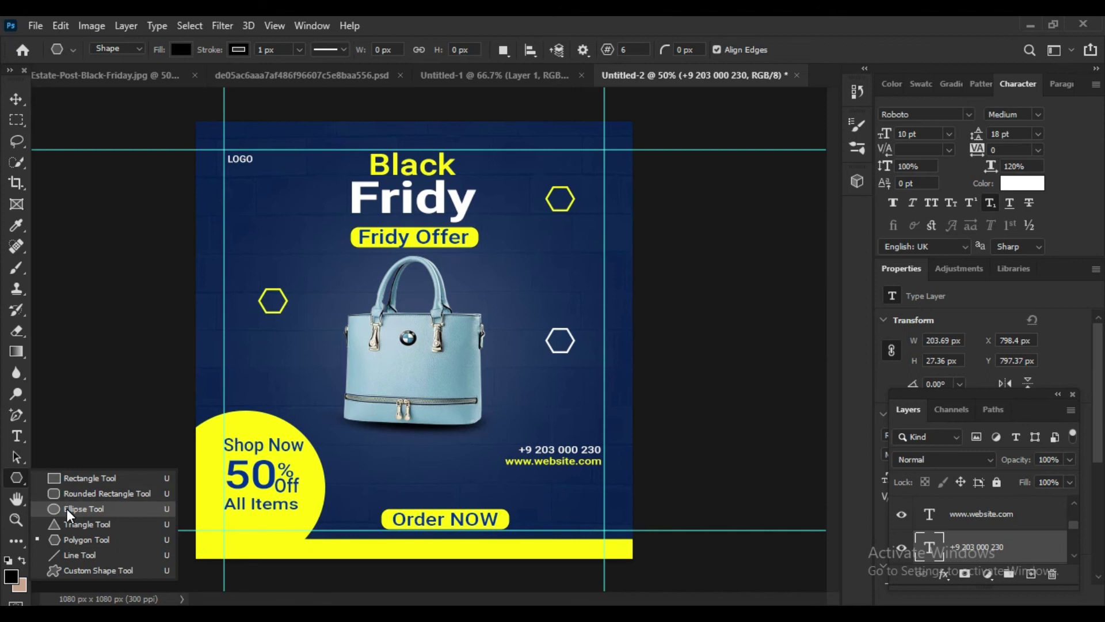
left_click(67, 510)
mouse_move(107, 271)
left_mouse_down()
mouse_move(125, 288)
mouse_move(114, 280)
left_mouse_up()
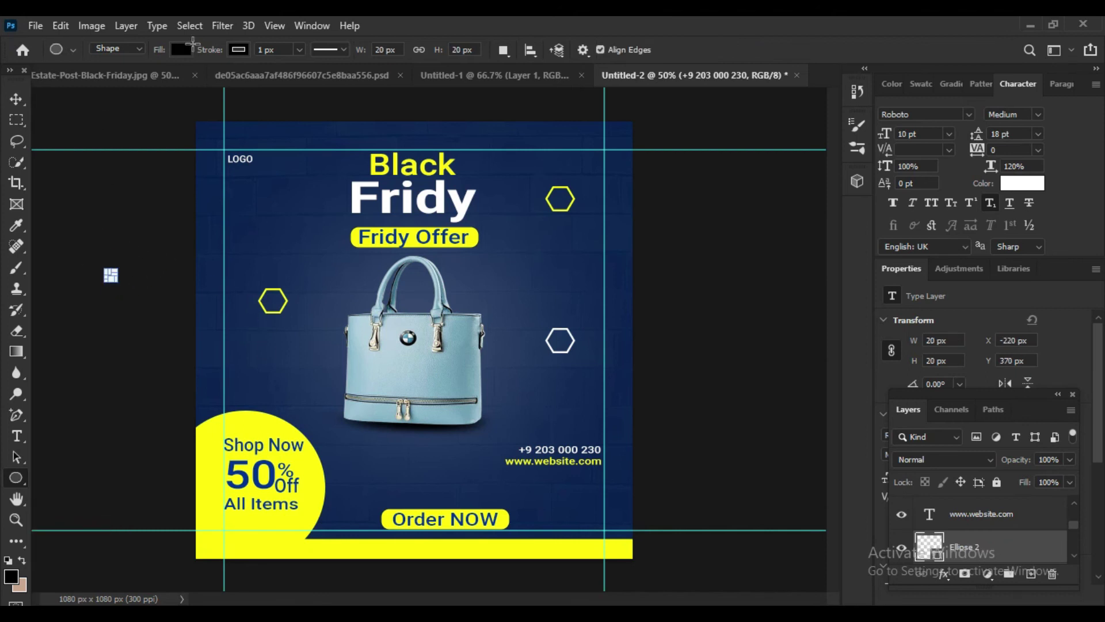
left_click(187, 46)
left_click(79, 136)
left_click(238, 49)
left_click(143, 81)
left_click(17, 101)
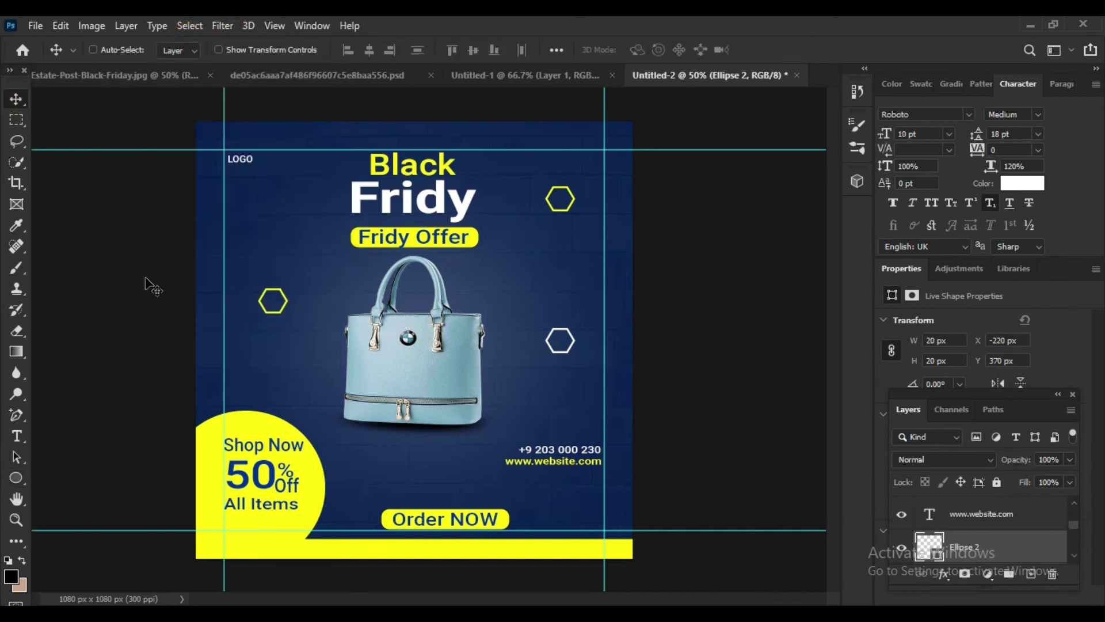
Step: Move the dot left of Fridy Offer and shrink it to about 12 px
key("ctrl+t")
left_click_drag(111, 288, 286, 242)
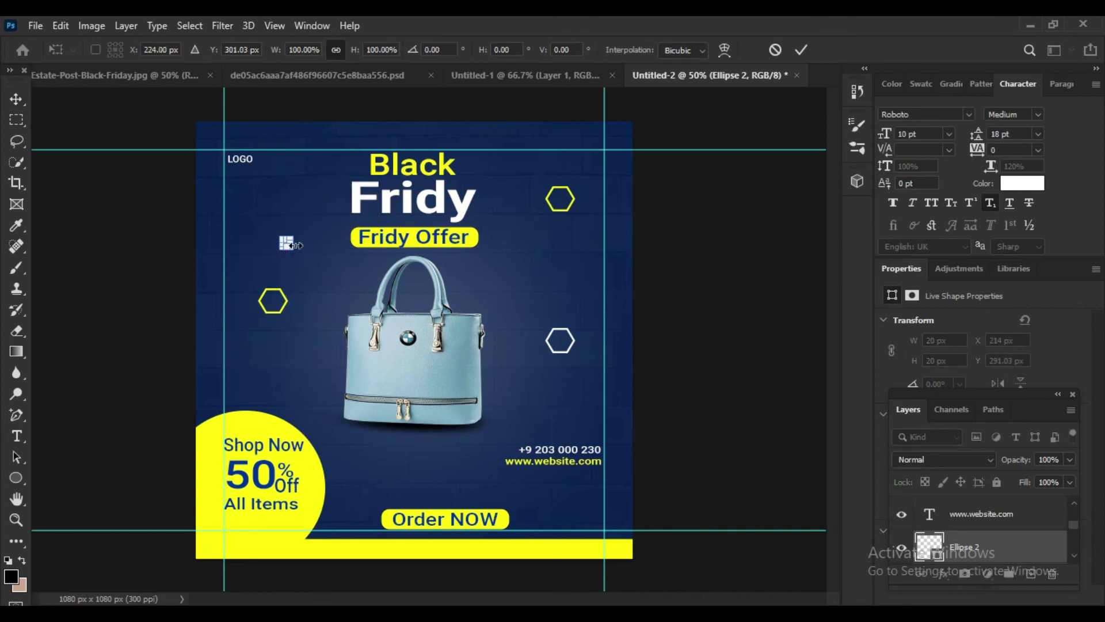
key("Return")
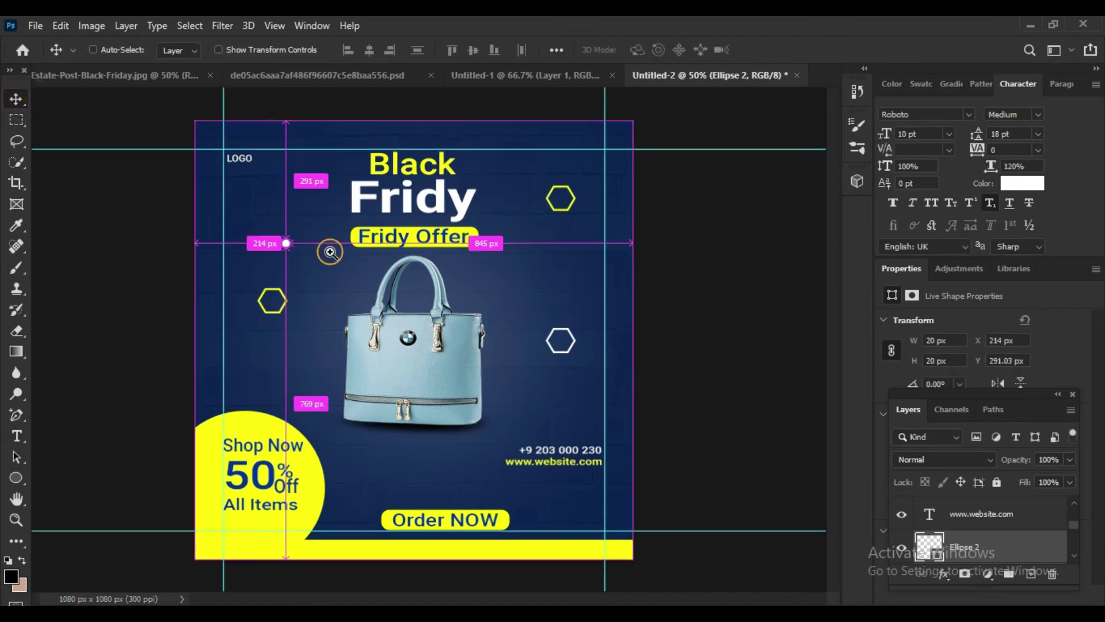
scroll(337, 256, "up", 1)
key("ctrl+t")
scroll(311, 265, "up", 2)
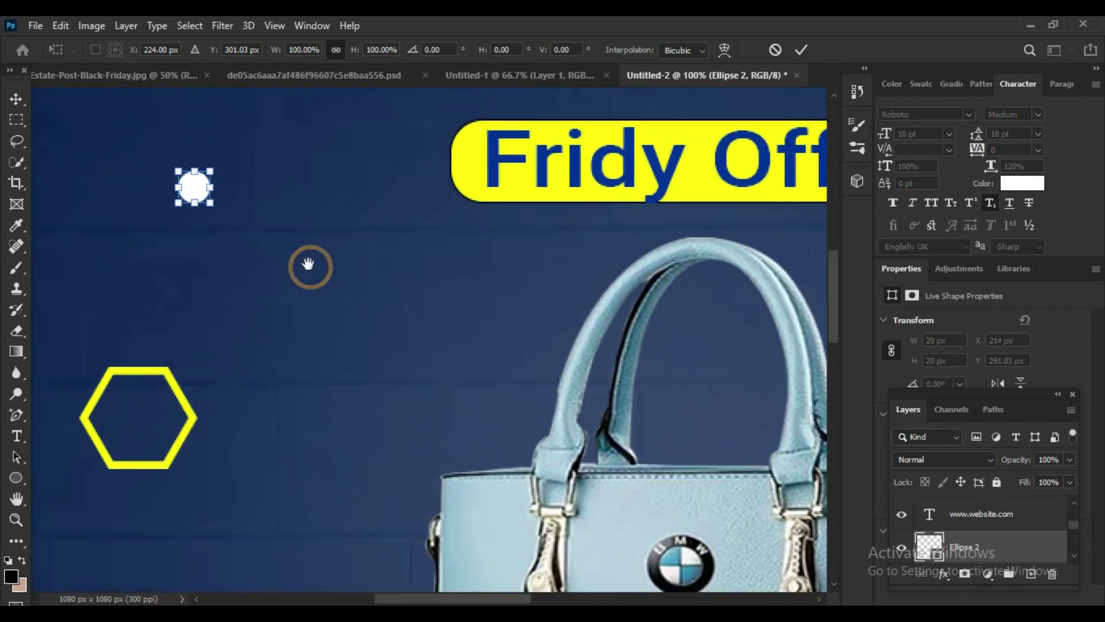
left_click_drag(212, 171, 206, 178)
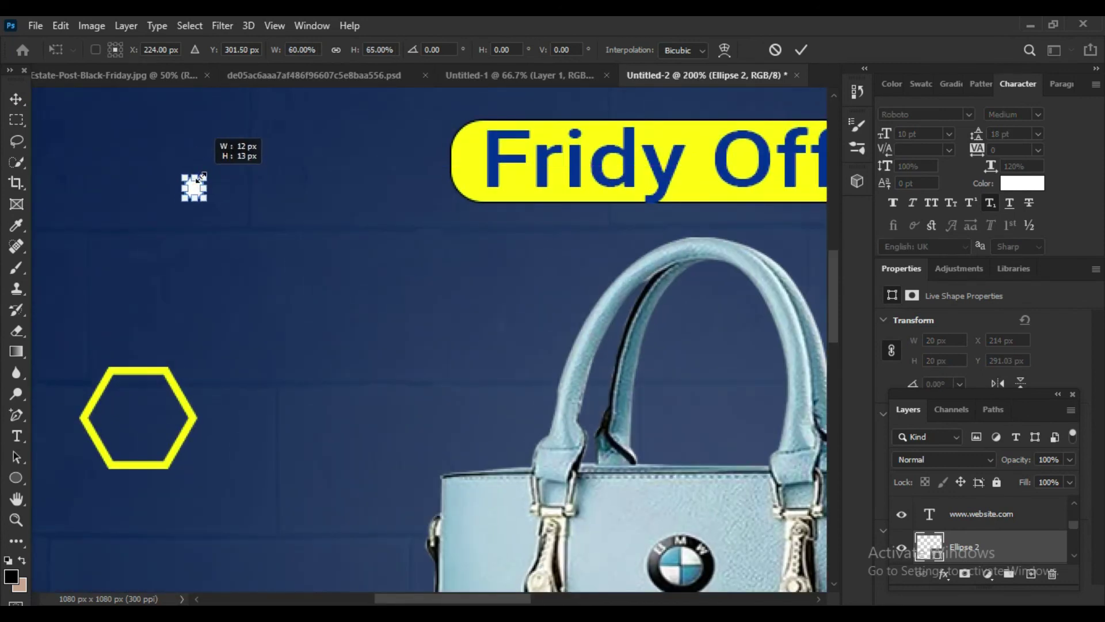
key("Return")
Step: Copy the dot into a row of four, then duplicate the row into rows below
left_click_drag(199, 185, 331, 196)
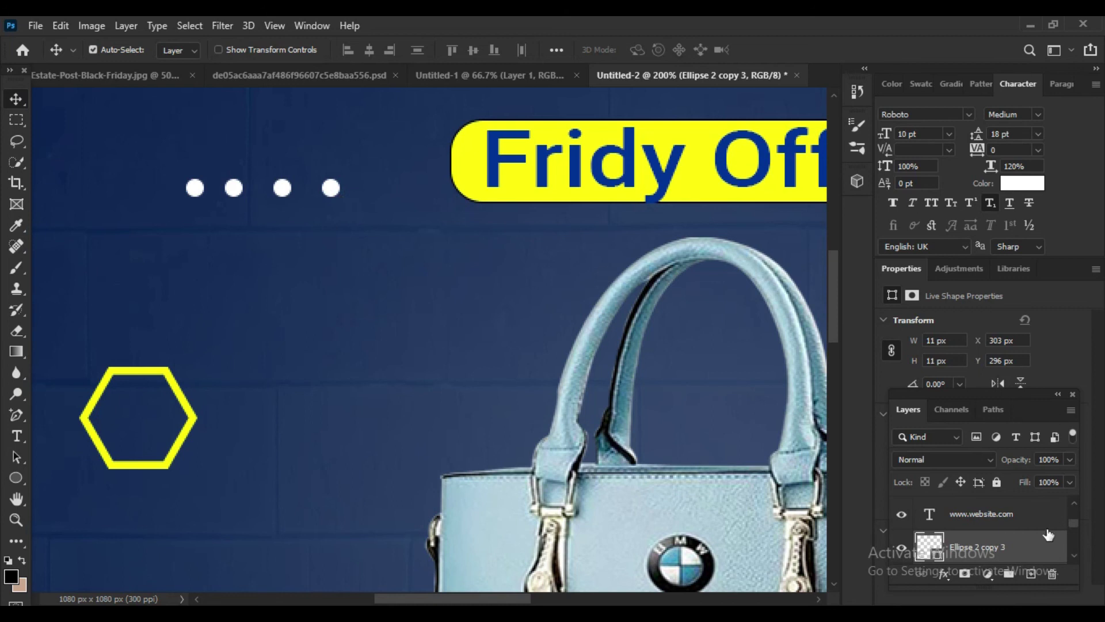
scroll(1018, 538, "down", 2)
scroll(1007, 536, "down", 1)
scroll(1007, 532, "down", 1)
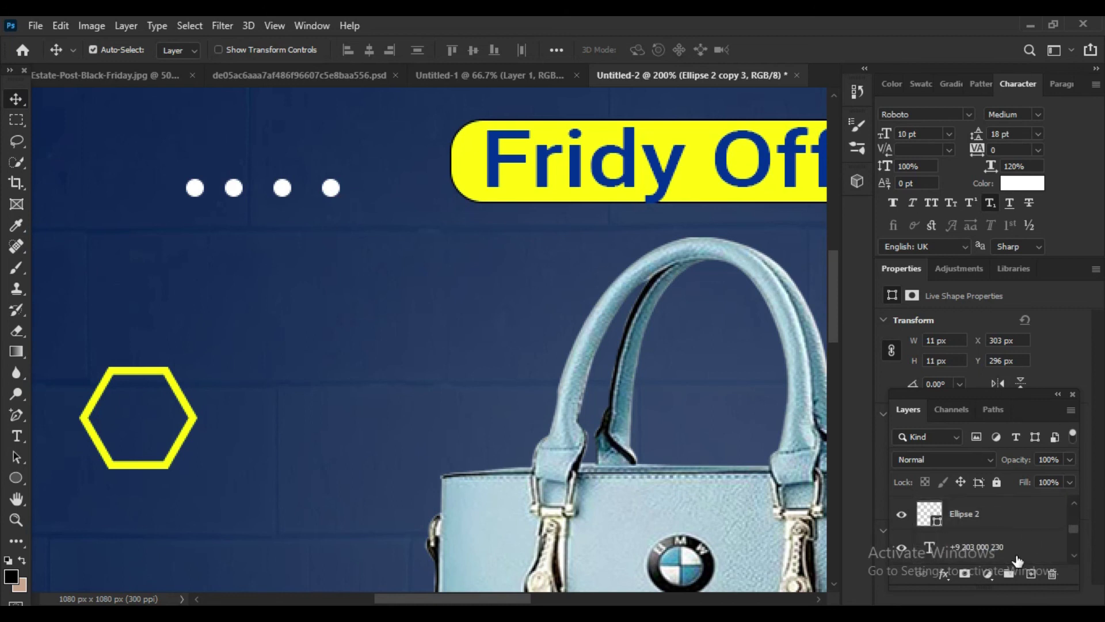
left_click(1005, 527)
scroll(1007, 527, "up", 2)
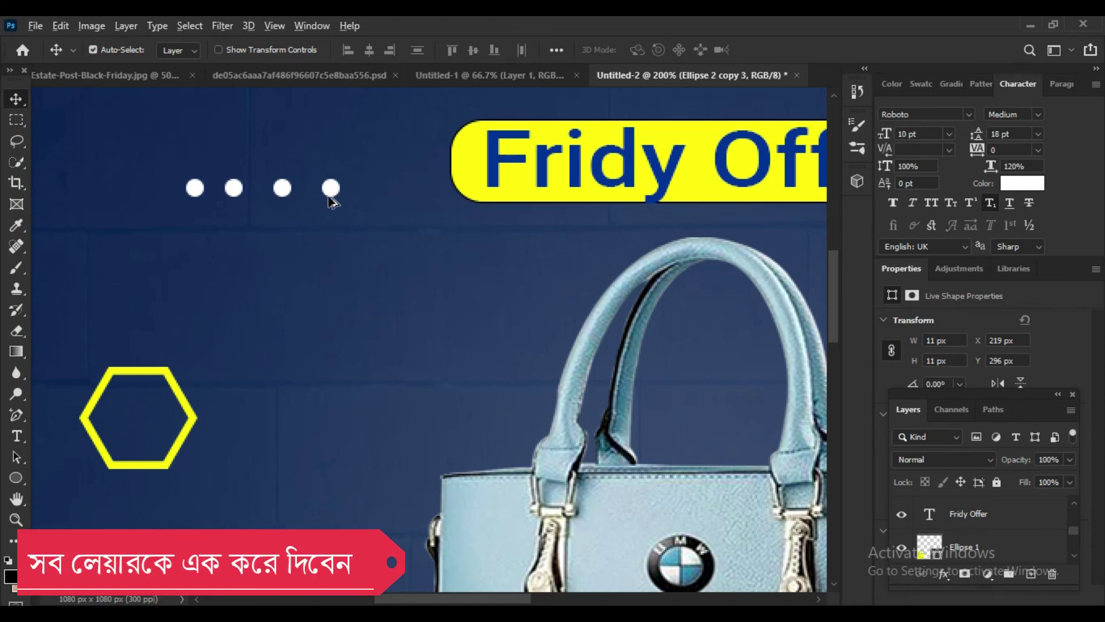
left_click_drag(332, 190, 331, 229)
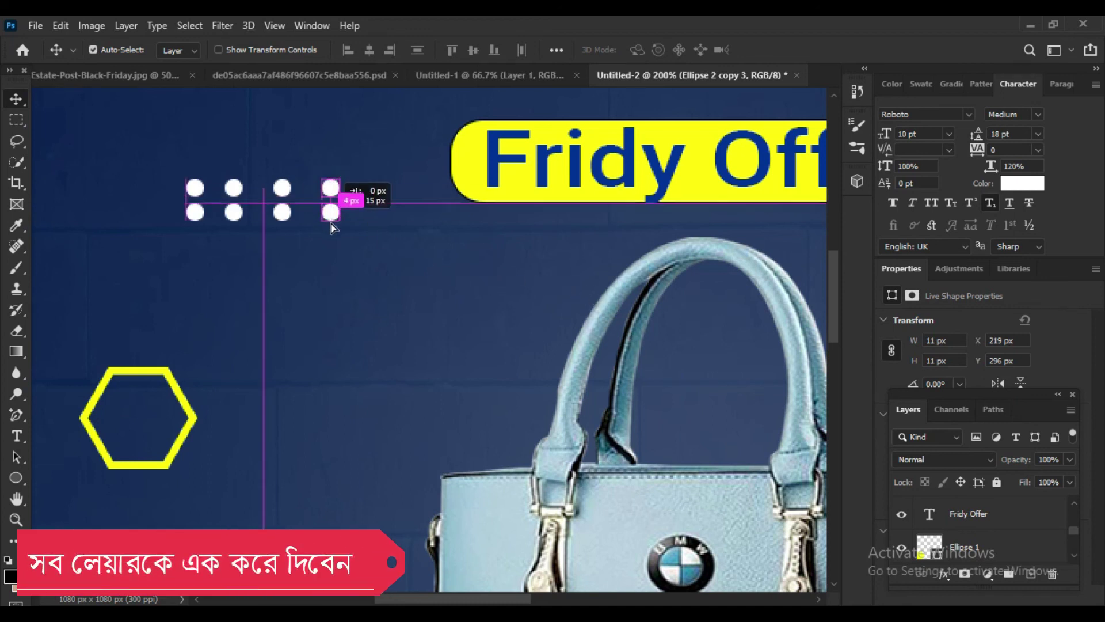
left_click_drag(330, 229, 336, 266)
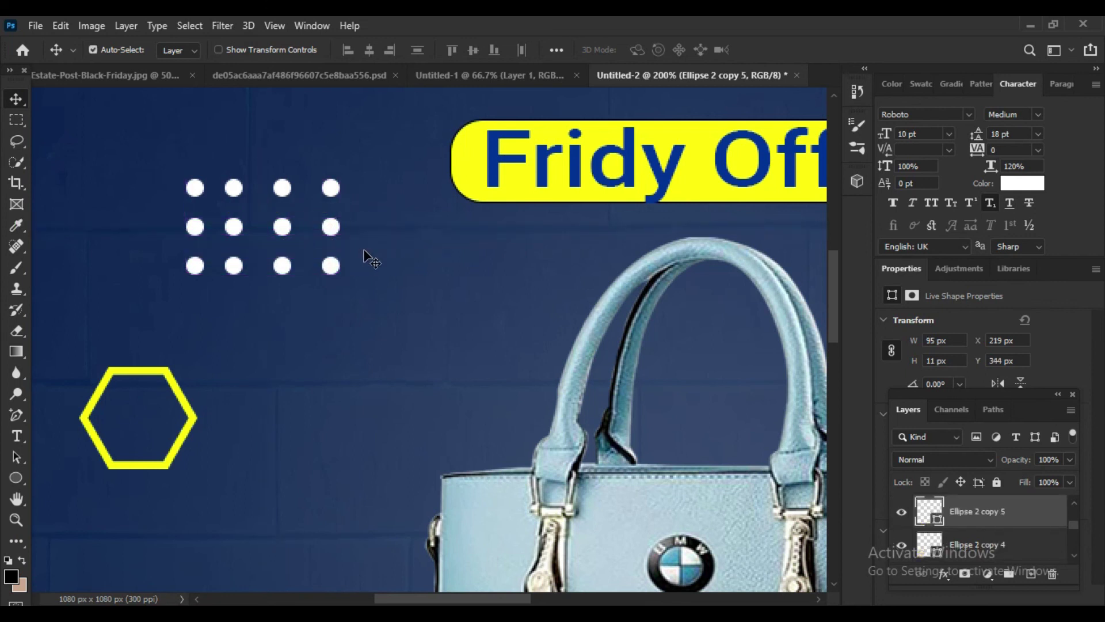
key("ctrl+0")
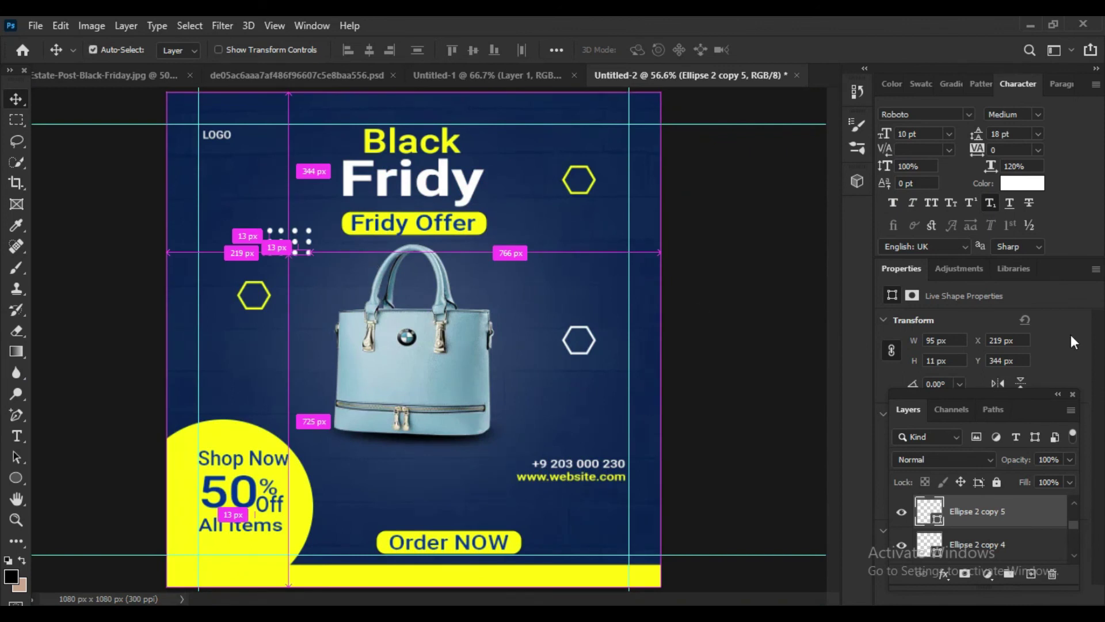
Step: Select both dot layers and rotate the dot grid 90° to vertical
scroll(1034, 510, "up", 1)
scroll(1034, 513, "down", 2)
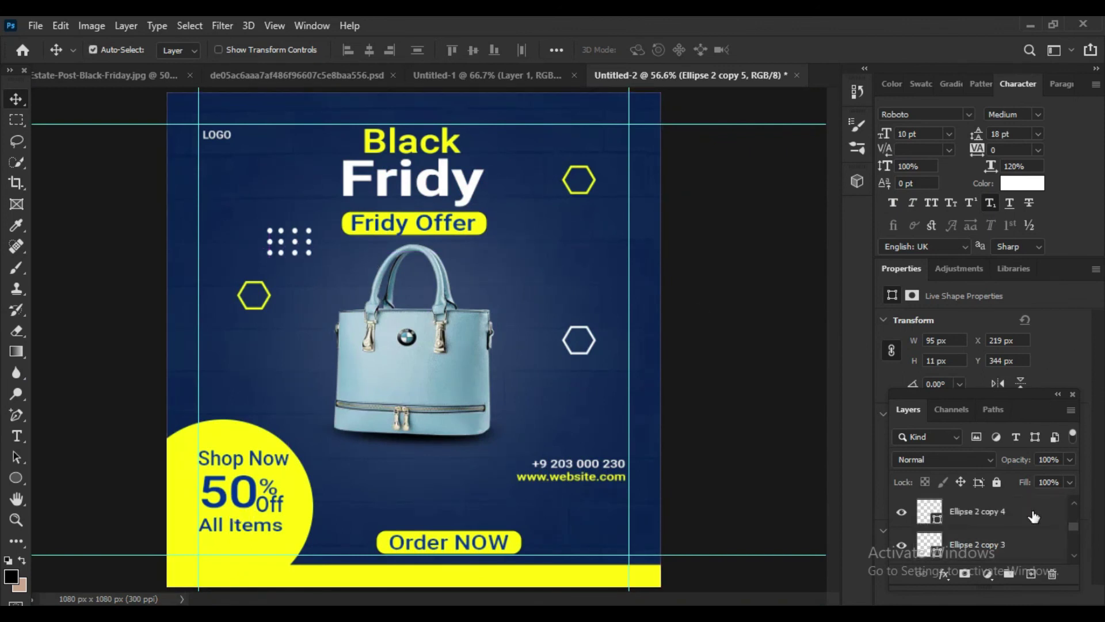
scroll(1034, 517, "down", 1)
left_click(1028, 514, "ctrl")
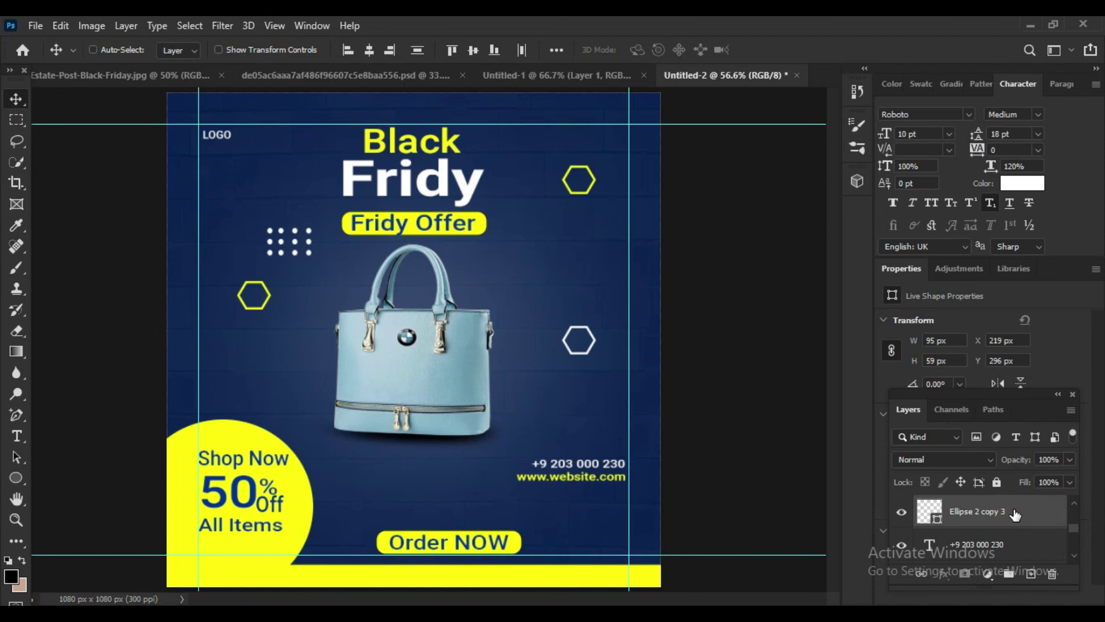
scroll(1028, 514, "up", 3)
key("ctrl+t")
left_click_drag(318, 223, 328, 283)
key("Return")
key("Return")
Step: Move the dot grid to the left edge and shrink it into a narrow strip
left_click_drag(291, 251, 217, 375)
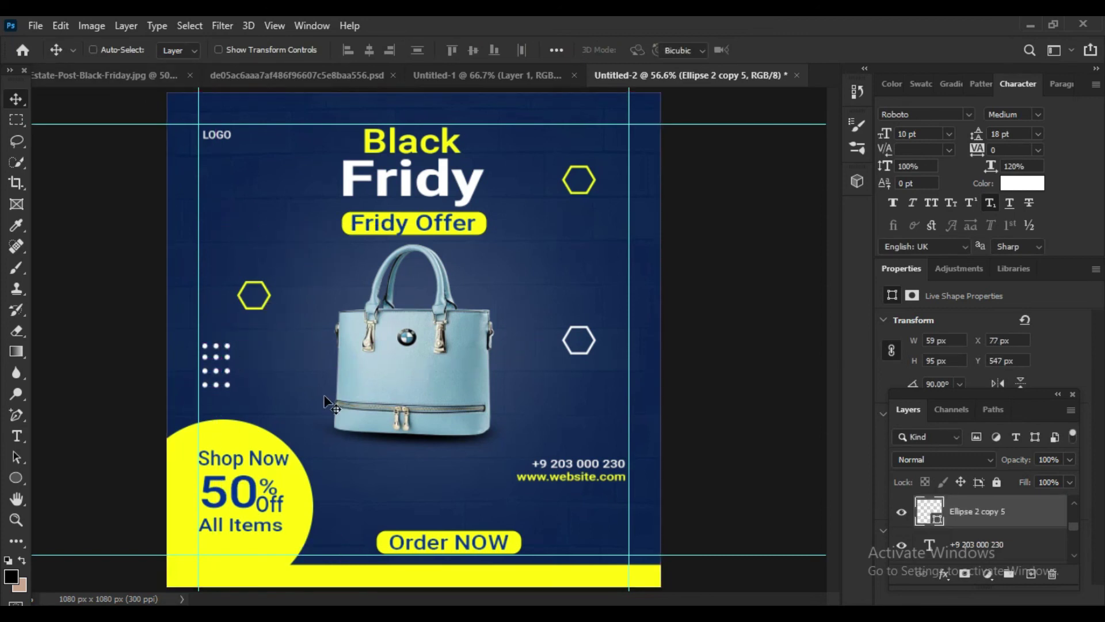
key("ctrl+t")
left_click_drag(229, 344, 225, 348)
key("Return")
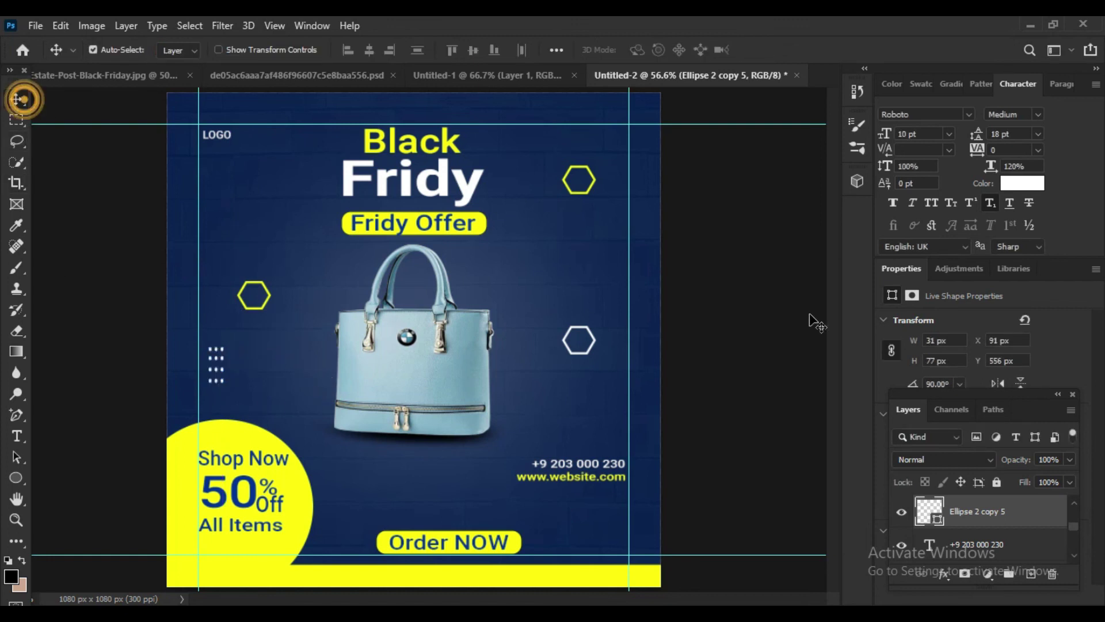
key("shift+Left")
key("Left")
key("Left")
key("Left")
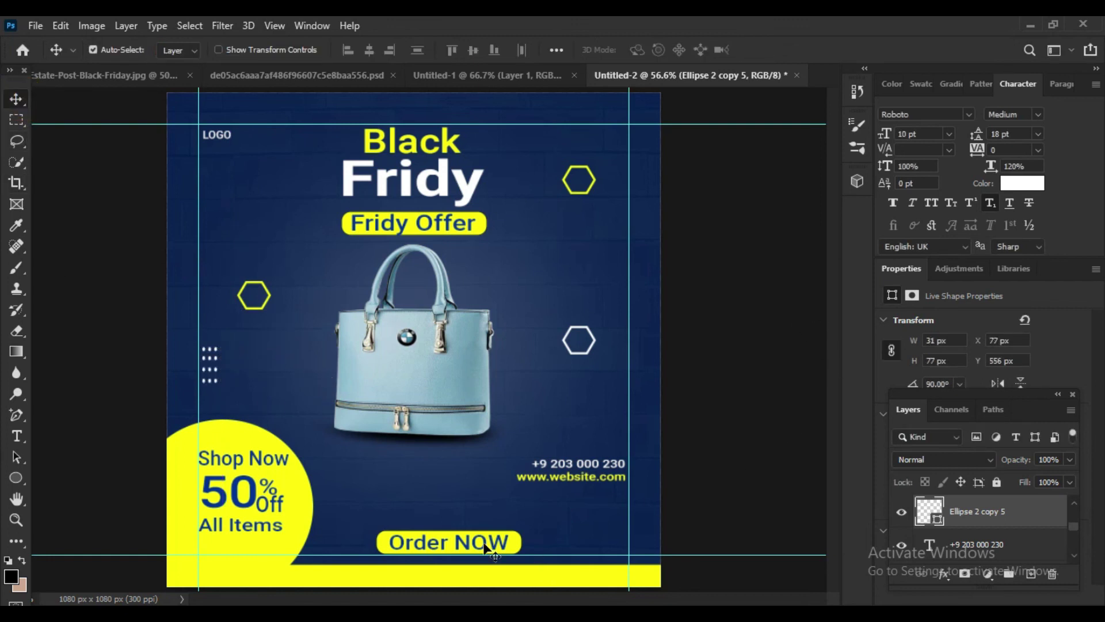
Step: Place a rotated copy of the dot grid at the top right
mouse_move(218, 375)
left_mouse_down()
mouse_move(625, 157)
mouse_move(510, 459)
mouse_move(585, 445)
mouse_move(639, 480)
left_mouse_up()
key("Up")
key("Up")
key("ctrl+t")
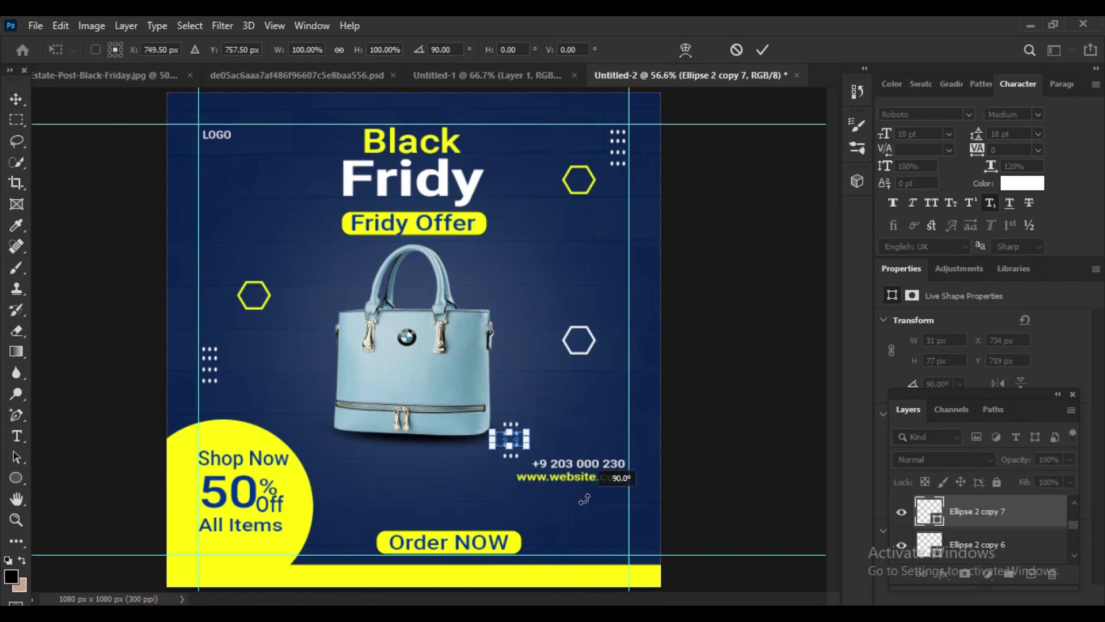
key("Return")
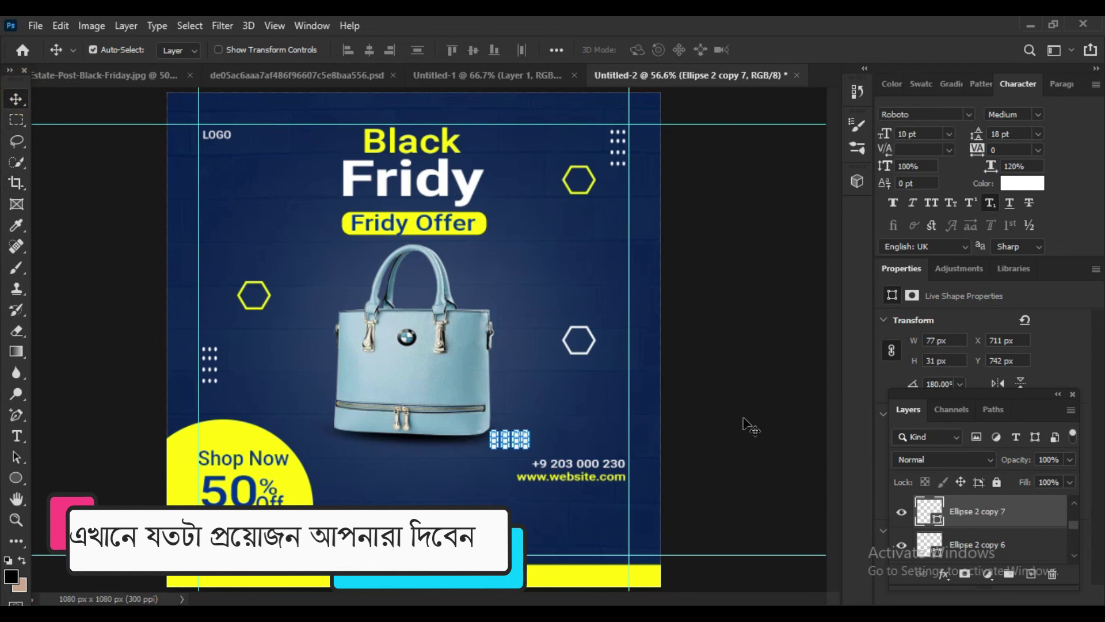
left_click(728, 429)
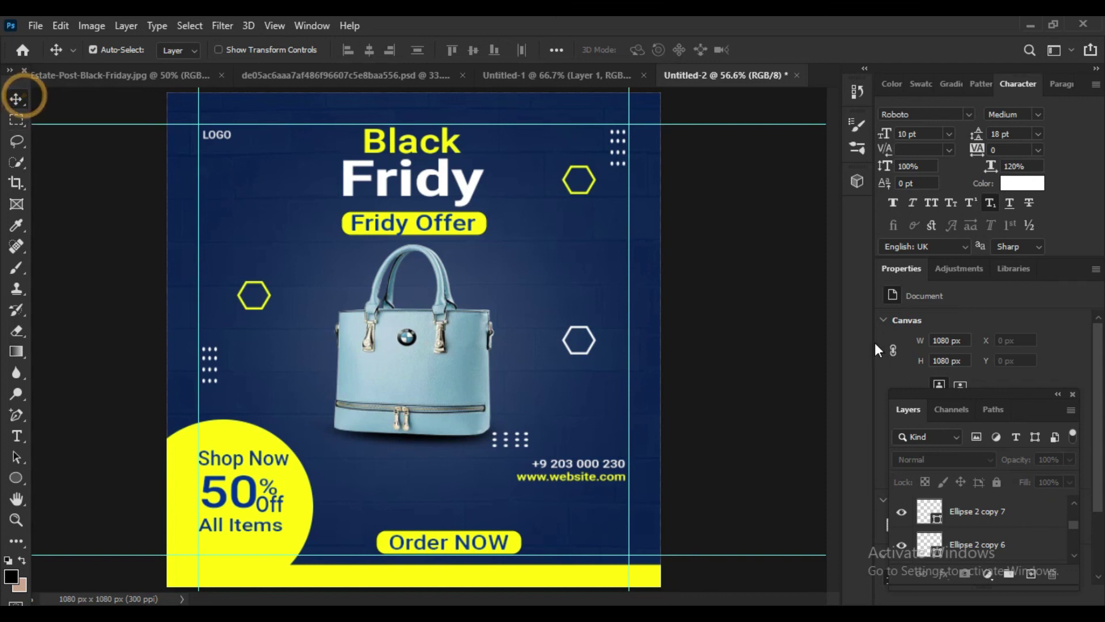
Step: Nudge the dot grid near the phone number up and slightly right
scroll(1005, 523, "up", 1)
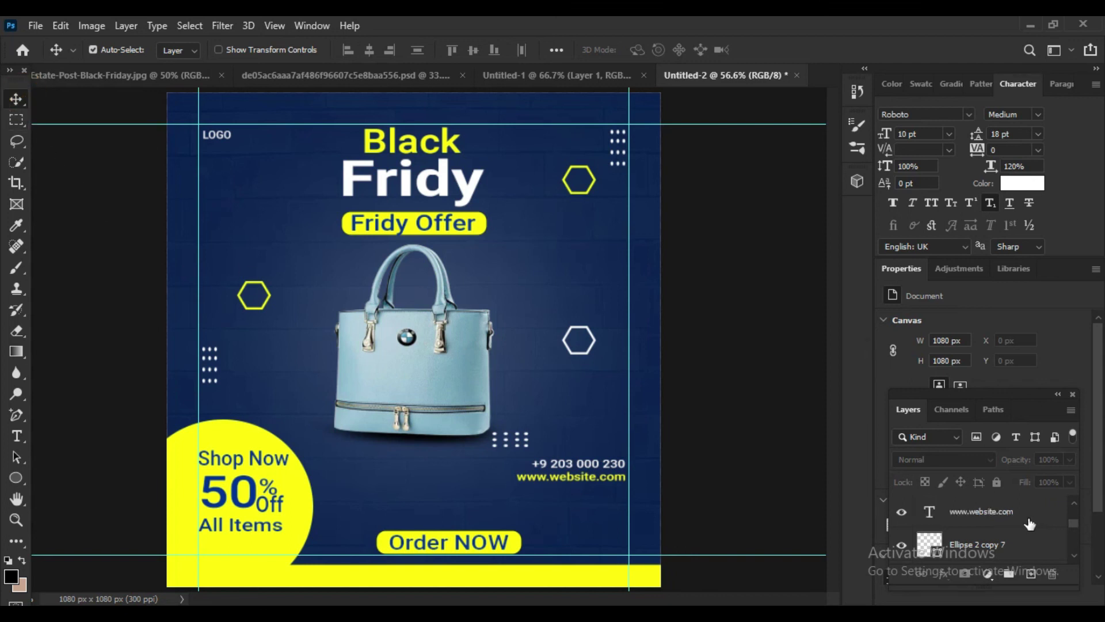
left_click(1024, 544)
key("shift+Up")
key("shift+Up")
key("shift+Up")
key("Up")
key("Up")
key("Right")
key("Right")
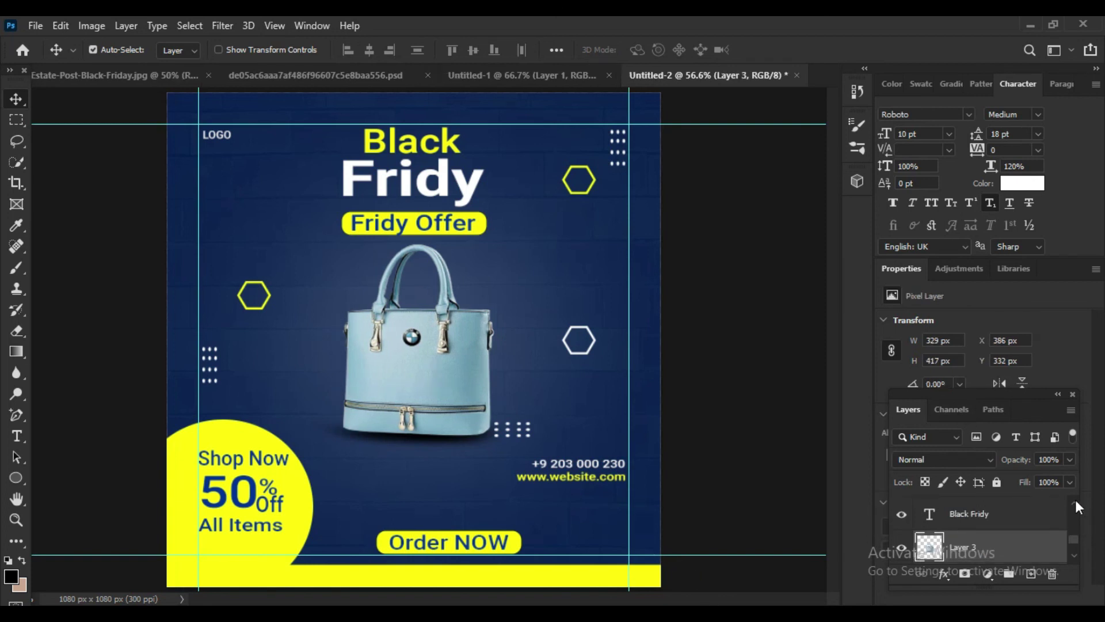
Step: Select the top-right hexagon outline, zoom out, then select the Order NOW text layer
scroll(1019, 548, "down", 1)
scroll(1016, 546, "down", 1)
scroll(1013, 545, "up", 1)
scroll(1009, 544, "up", 1)
scroll(1009, 545, "down", 2)
scroll(1012, 541, "down", 1)
scroll(1015, 540, "down", 1)
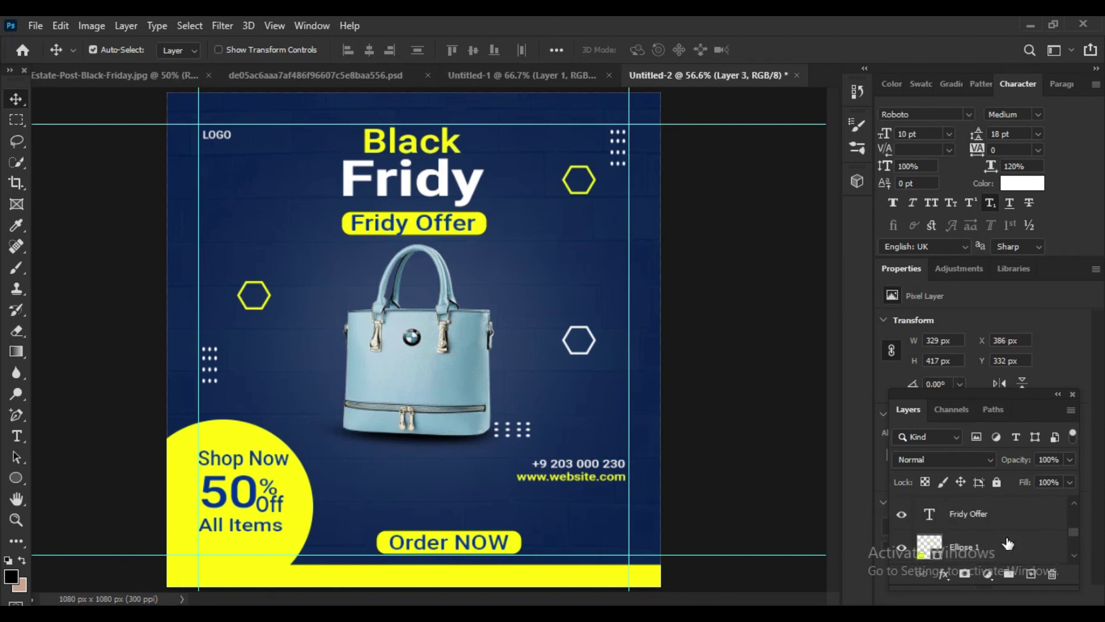
left_click(1017, 540)
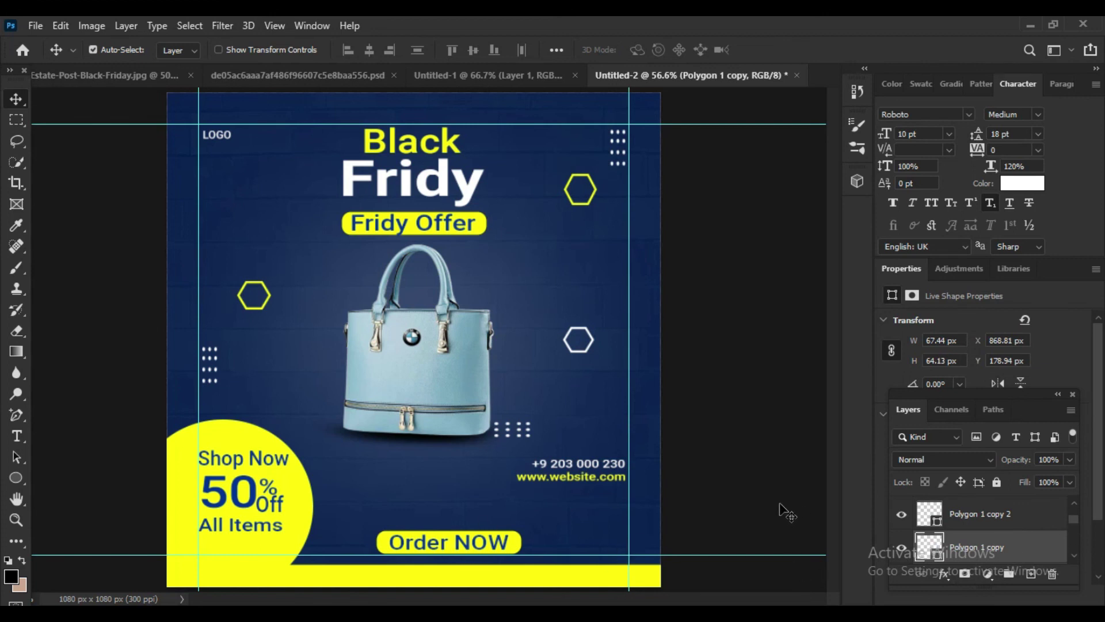
key("ctrl+minus")
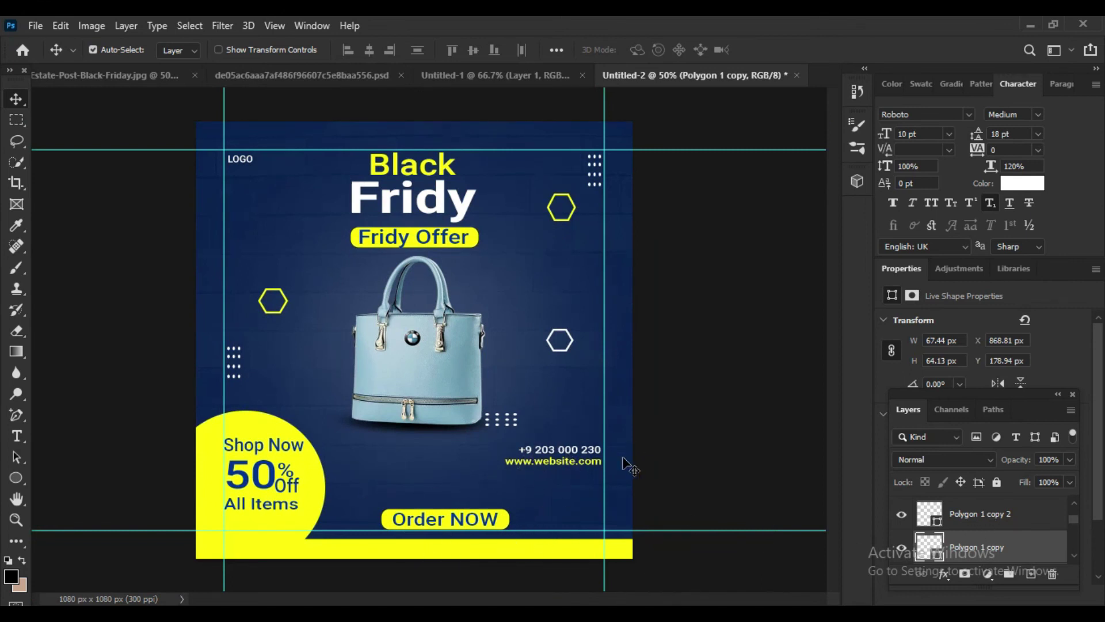
scroll(1030, 539, "down", 3)
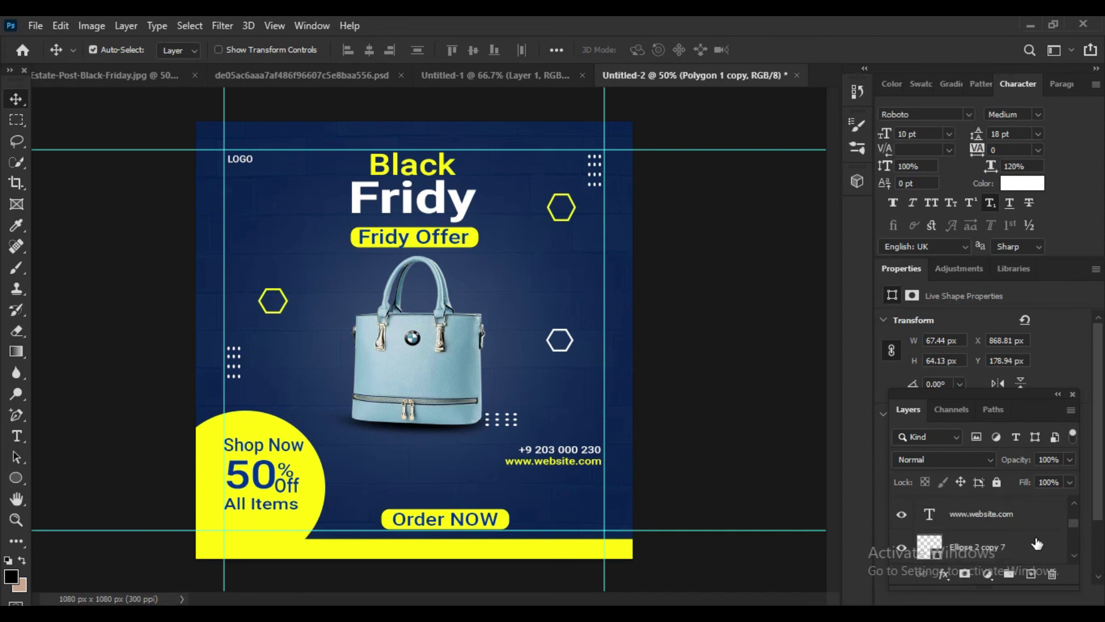
scroll(1033, 541, "down", 2)
left_click(1045, 521)
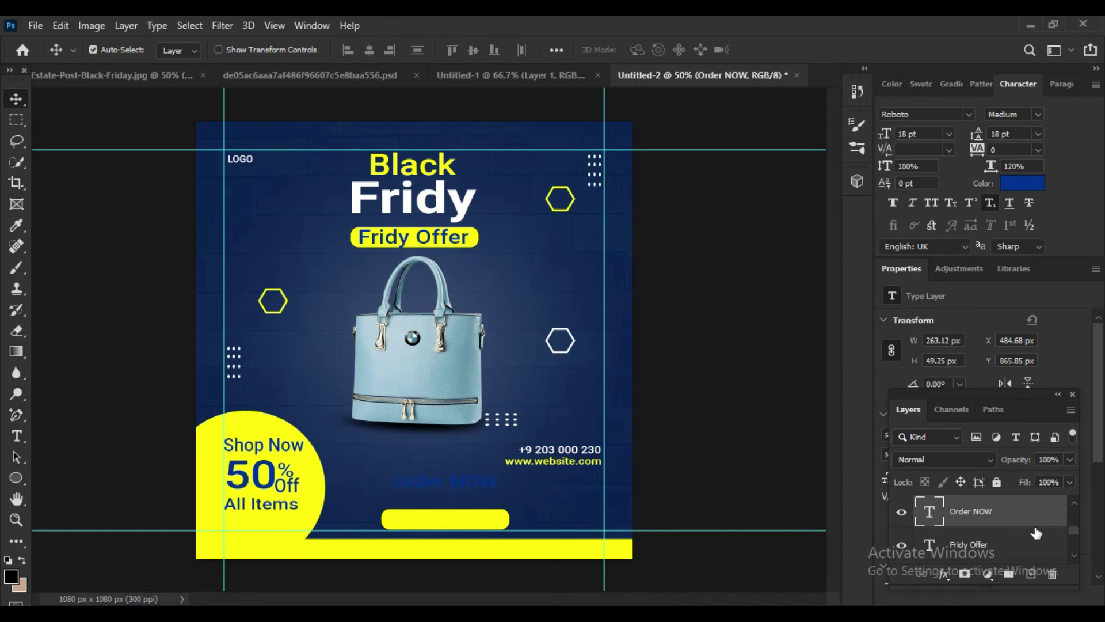
Step: Toggle Rounded Rectangle 1's visibility to identify it as the Fridy Offer pill
scroll(1033, 544, "down", 2)
scroll(1010, 541, "down", 1)
scroll(1005, 546, "down", 1)
left_click(991, 515)
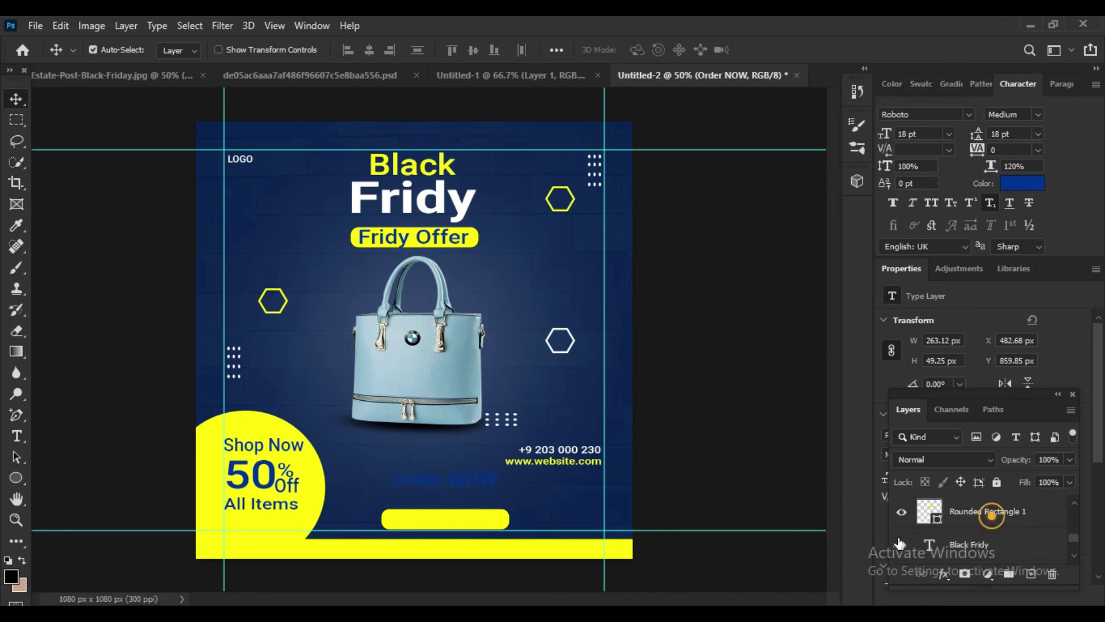
left_click(900, 514)
left_click(901, 513)
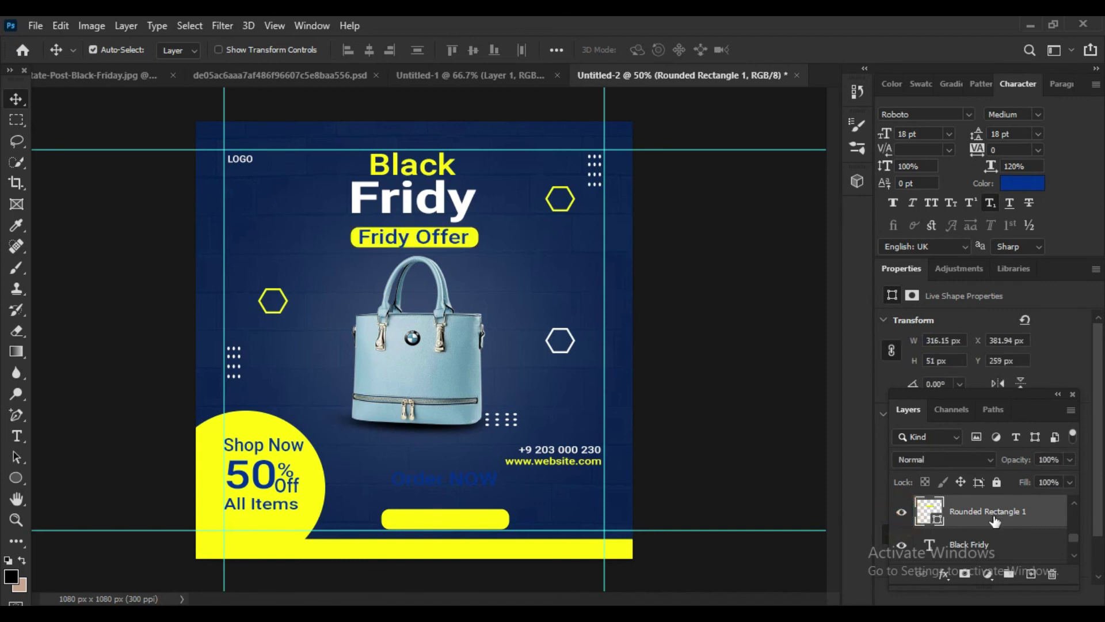
scroll(981, 521, "up", 1)
Step: Raise the Order NOW pill to Y 855 px, behind its text
left_click(992, 518)
key("Up")
key("Up")
key("Up")
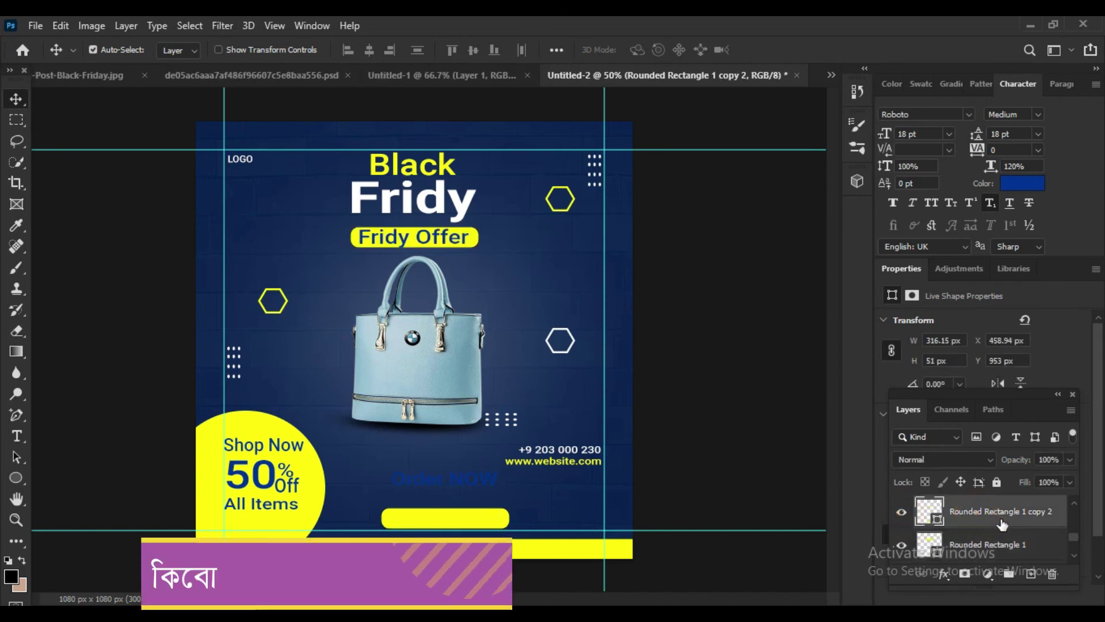
key("Up")
key("Up")
key("Up")
key("Up")
key("Up")
key("Up")
key("Up")
key("Up")
key("Up")
key("Up")
key("Up")
key("Up")
key("Up")
key("Up")
key("Up")
key("Up")
key("Up")
key("Up")
key("Up")
key("Up")
key("Up")
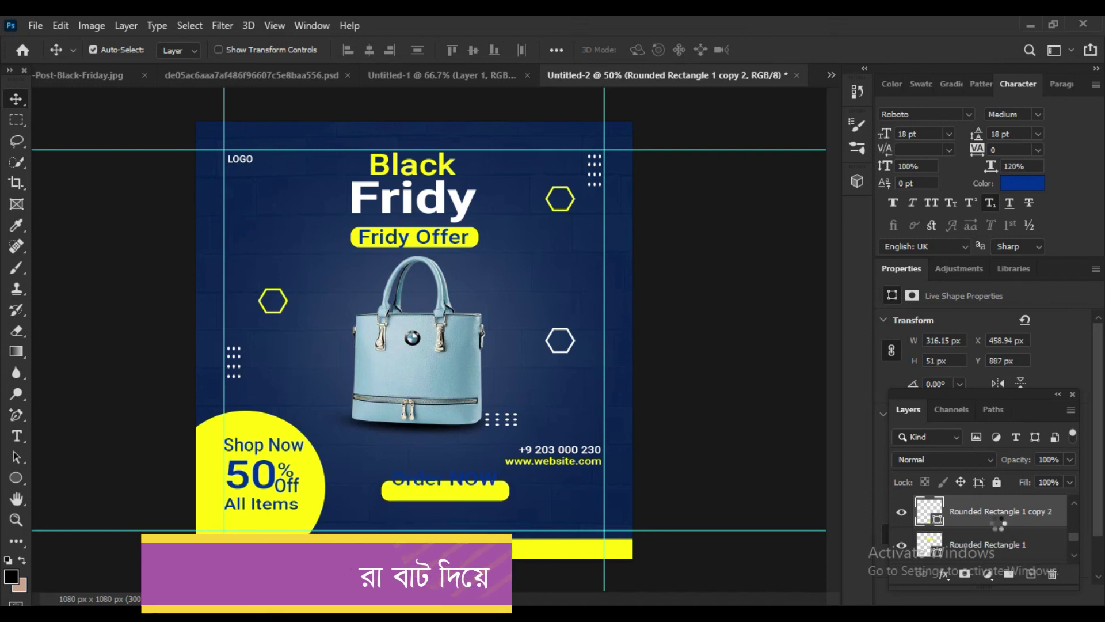
key("Up")
key("Up")
key("Up")
key("Up")
key("Up")
key("Up")
key("Up")
key("Up")
key("Up")
key("Up")
key("Up")
key("Up")
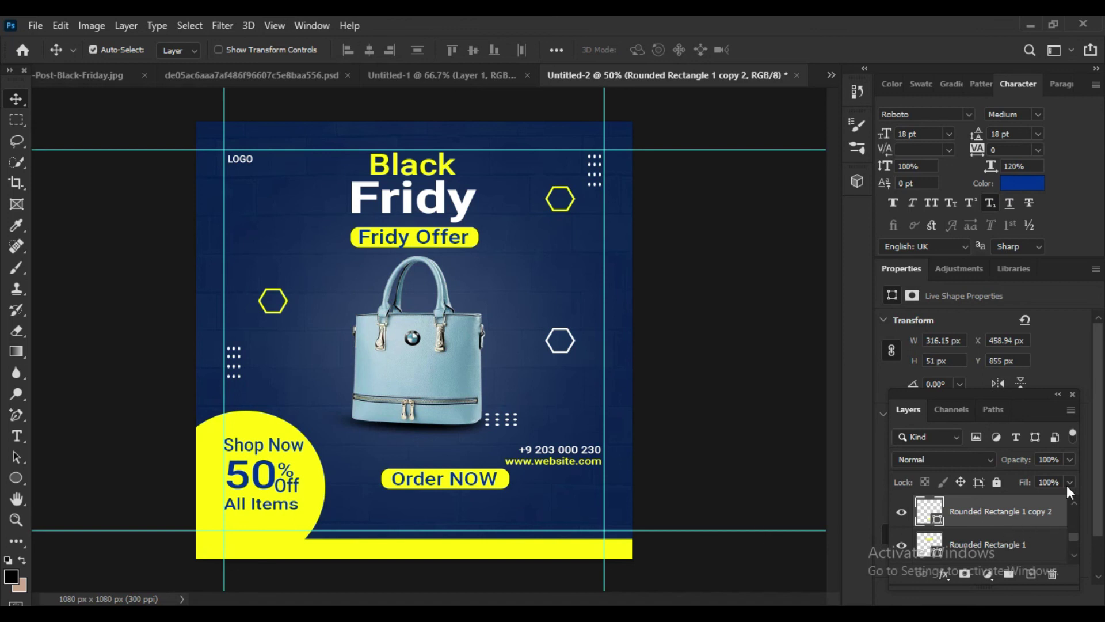
scroll(1022, 525, "up", 1)
scroll(1020, 526, "up", 2)
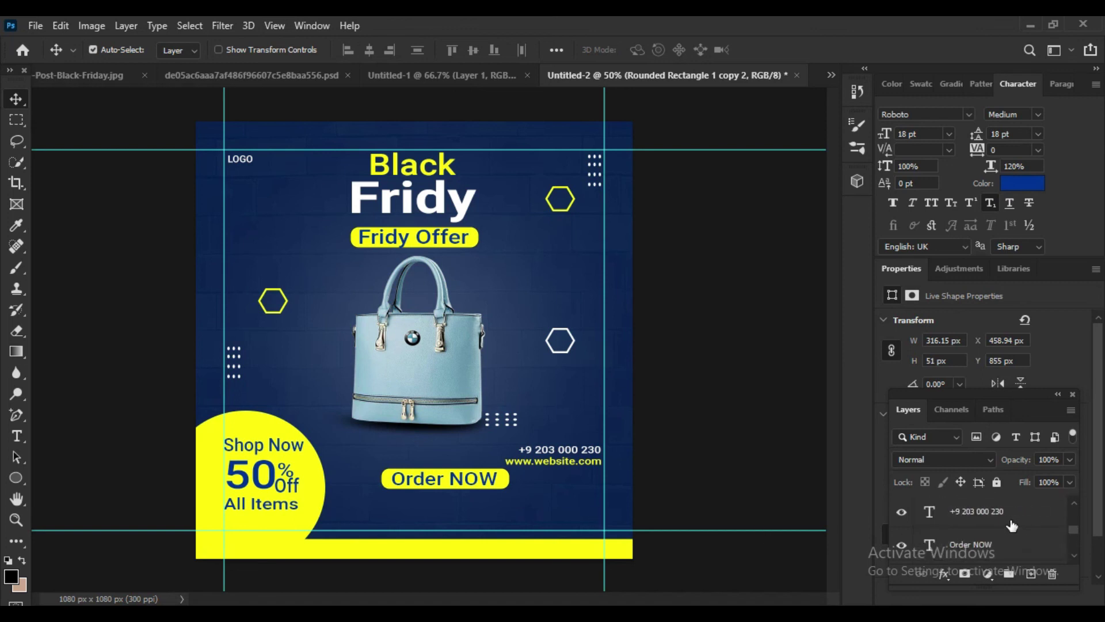
Step: Set the phone number text to 8 pt and nudge it down and right
left_click(1002, 513)
left_click(939, 136)
type("8")
key("Return")
key("Down")
key("Down")
key("Down")
key("Down")
key("Down")
key("Down")
key("Down")
key("Down")
key("Down")
key("Right")
key("Right")
key("Right")
key("Right")
key("Right")
key("Right")
key("Right")
key("Right")
key("Right")
key("Right")
key("Right")
key("Right")
key("Down")
key("Down")
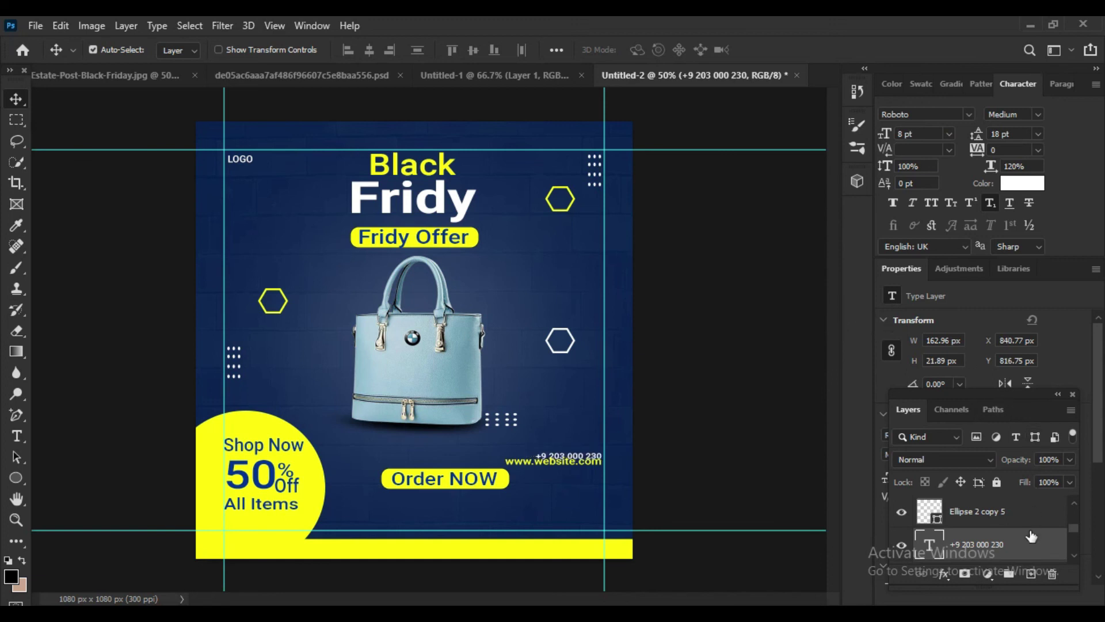
scroll(1031, 536, "up", 2)
scroll(1024, 534, "up", 1)
left_click(1009, 510)
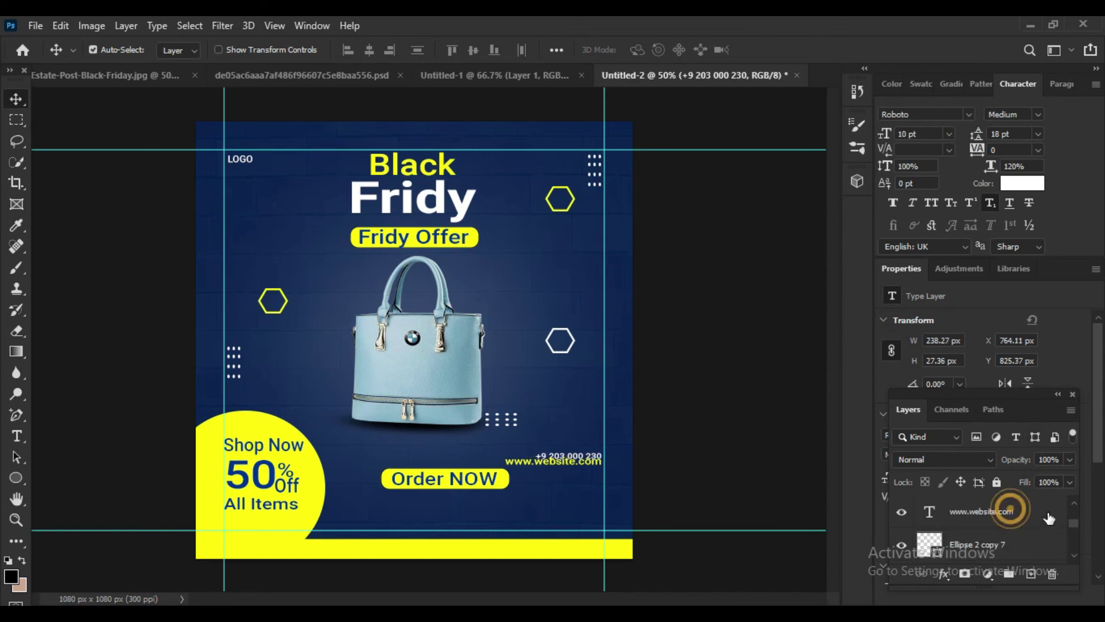
left_click(927, 135)
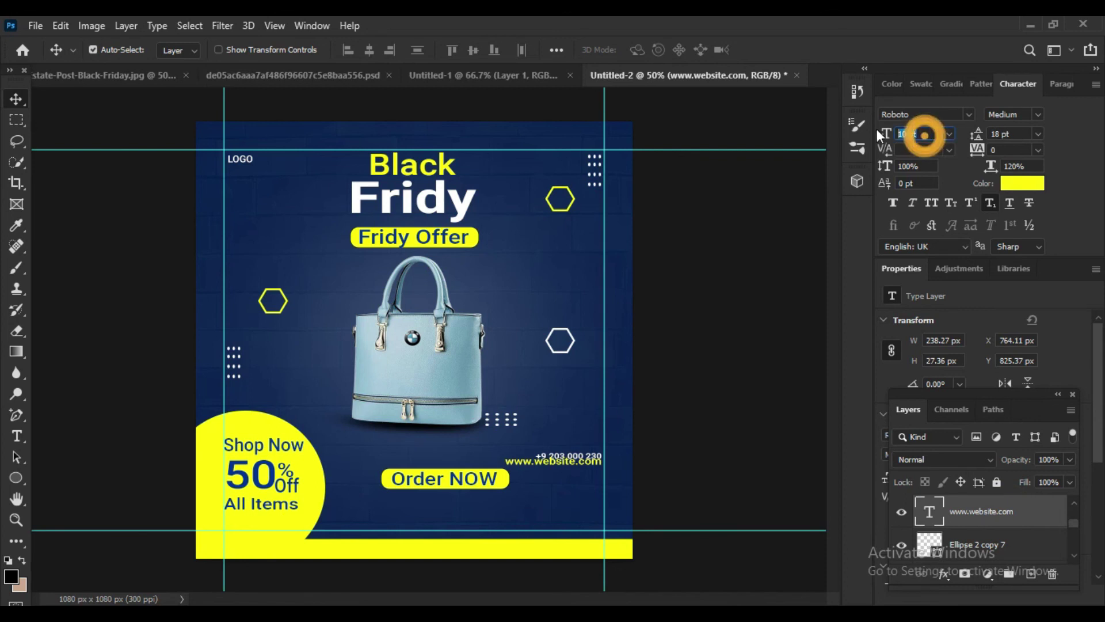
type("8")
key("Return")
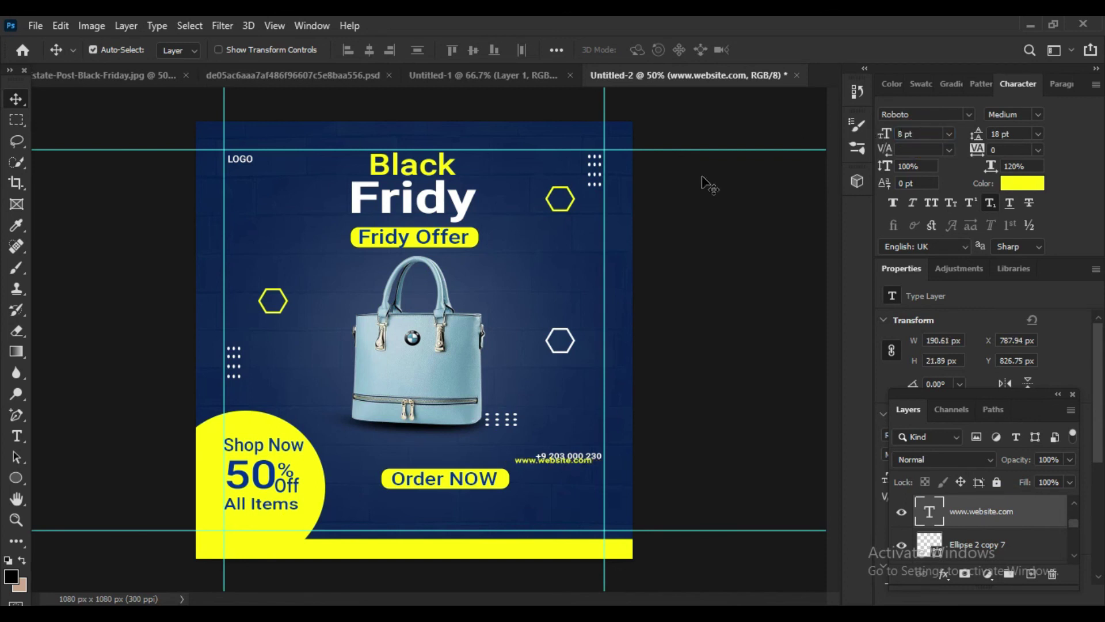
left_click(1030, 165)
type("10")
left_click_drag(777, 469, 789, 480)
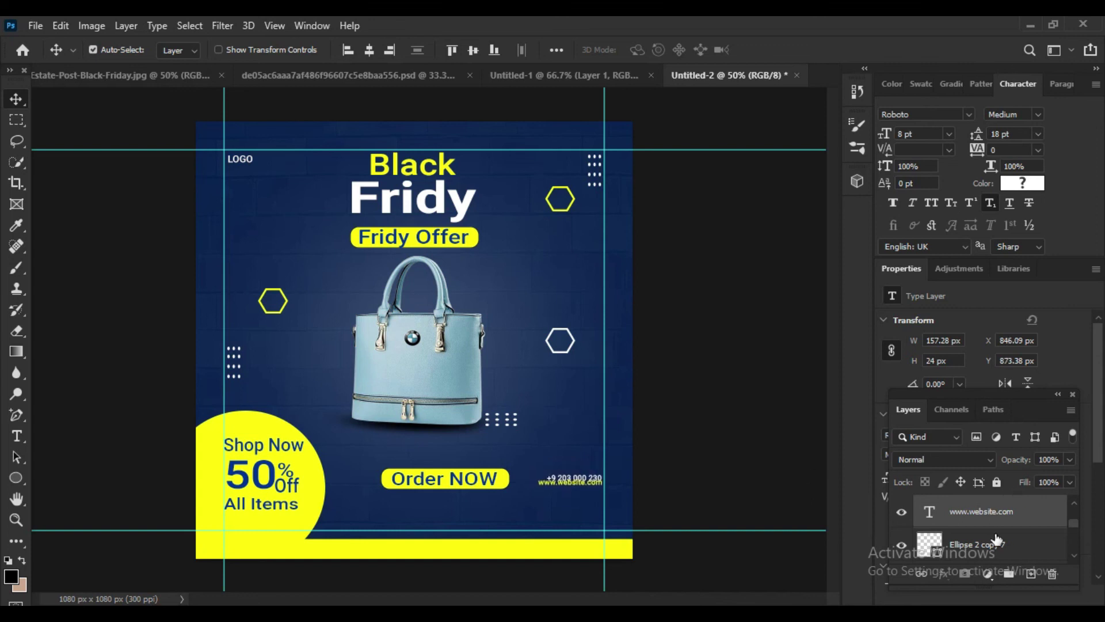
Step: Raise the phone number to Y 858.75 px above the website line and preview the whole post
scroll(1001, 535, "up", 2)
scroll(1002, 535, "down", 3)
scroll(1005, 553, "down", 2)
left_click(1027, 525)
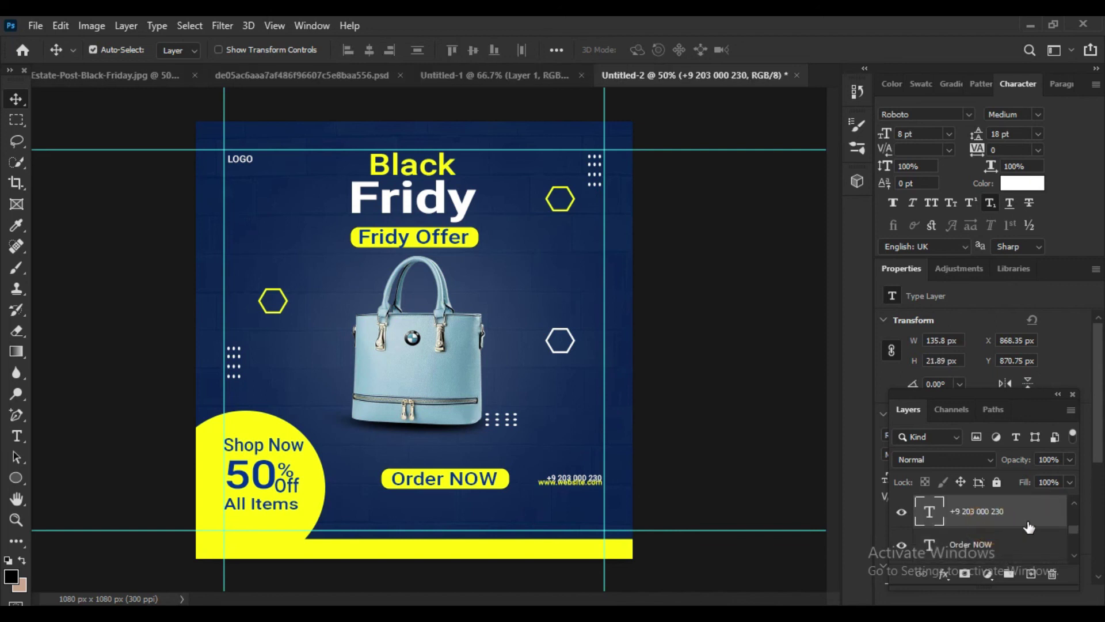
key("Down")
key("Down")
key("Up")
key("Up")
key("Up")
key("Up")
key("Up")
key("Up")
key("ctrl+minus")
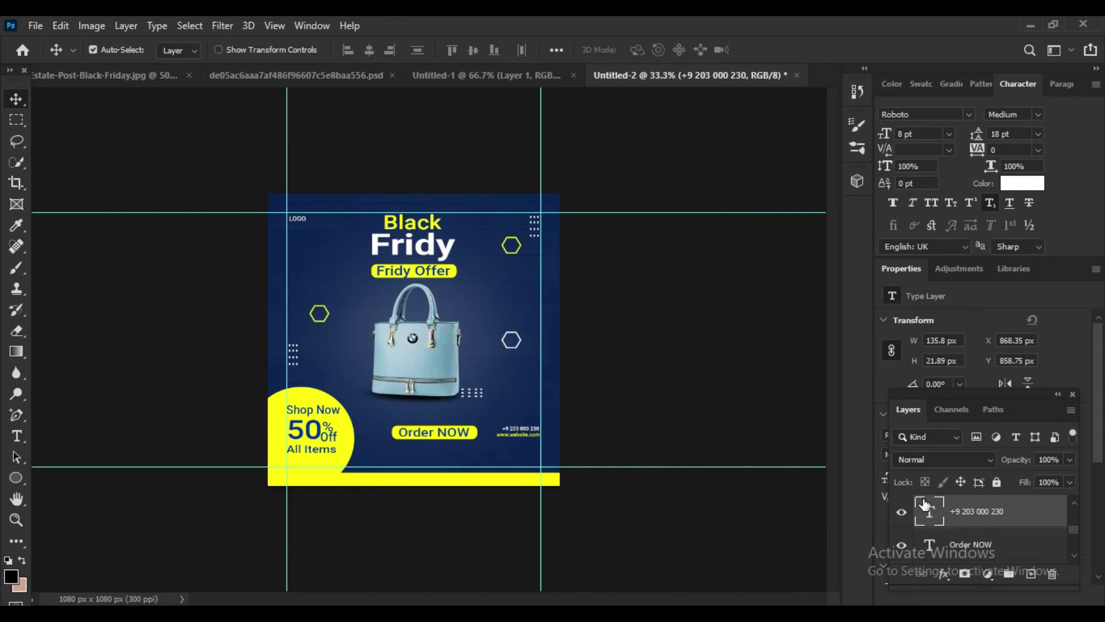
key("ctrl+plus")
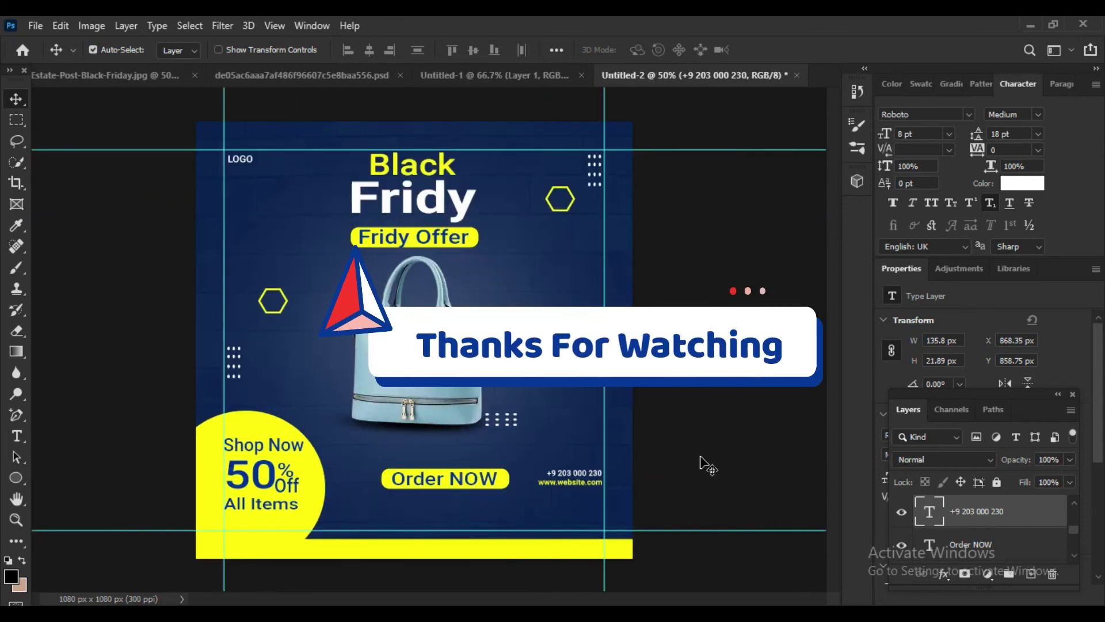